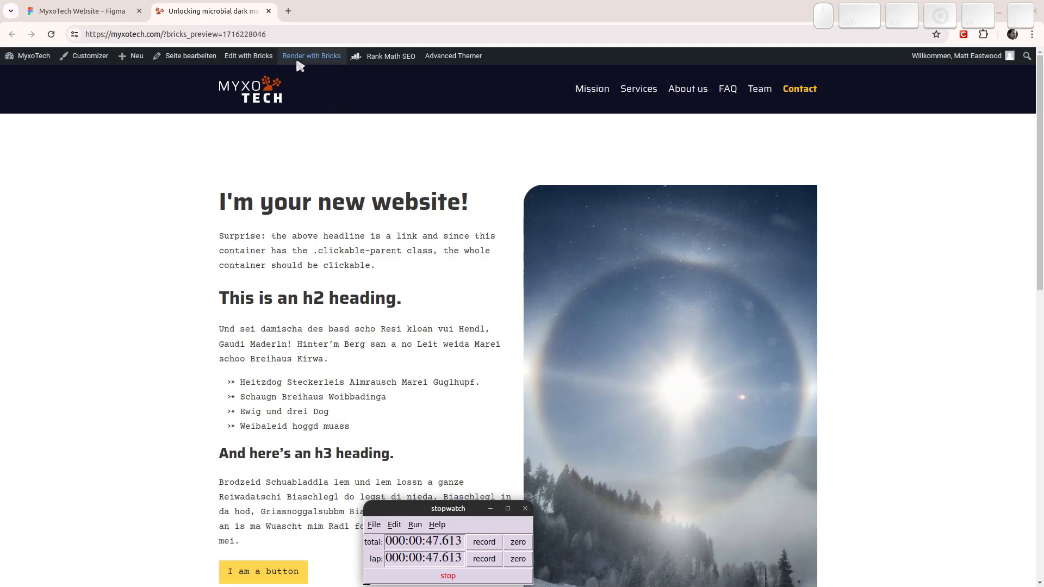
# Open the page in the Bricks editor and delete both existing template sections.
pyautogui.click(241, 63)
pyautogui.click(79, 10)
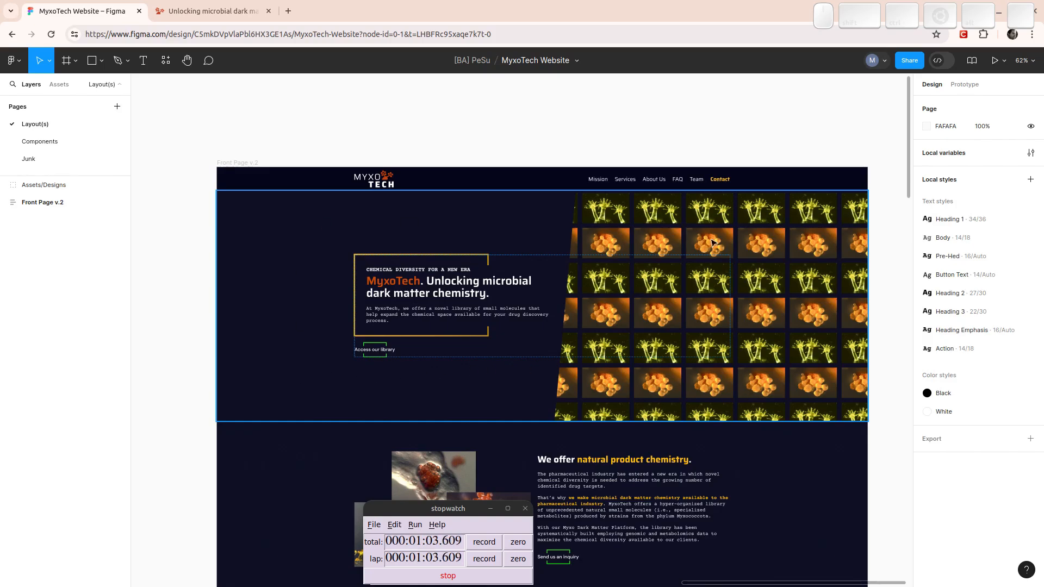
pyautogui.click(209, 11)
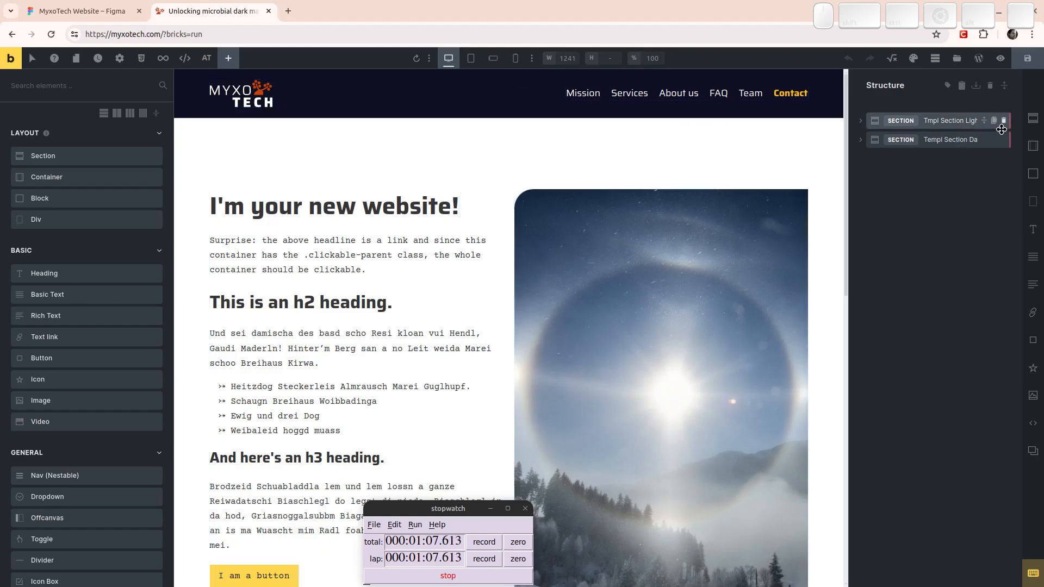
pyautogui.click(1004, 121)
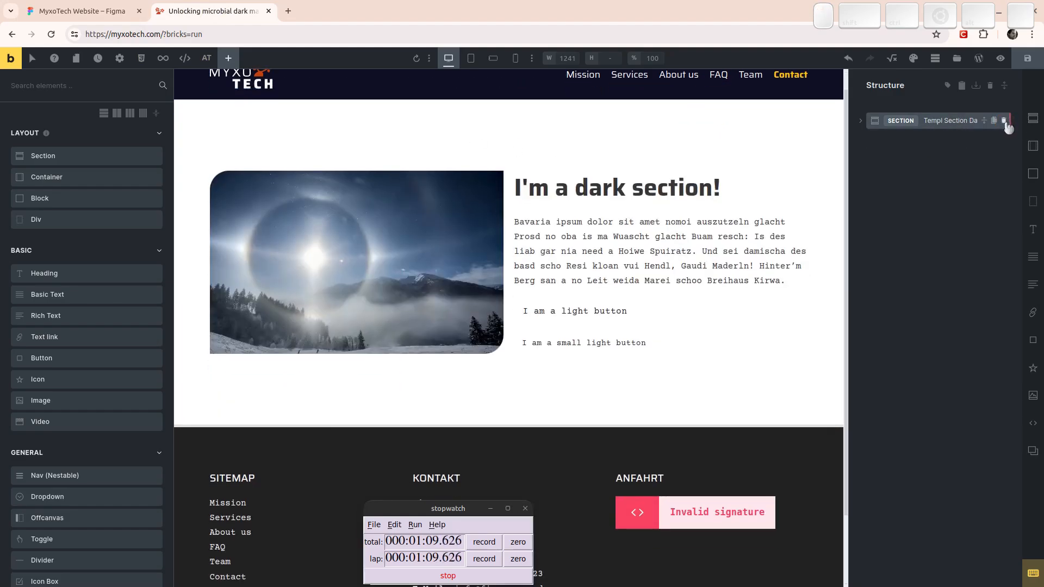
pyautogui.click(1004, 121)
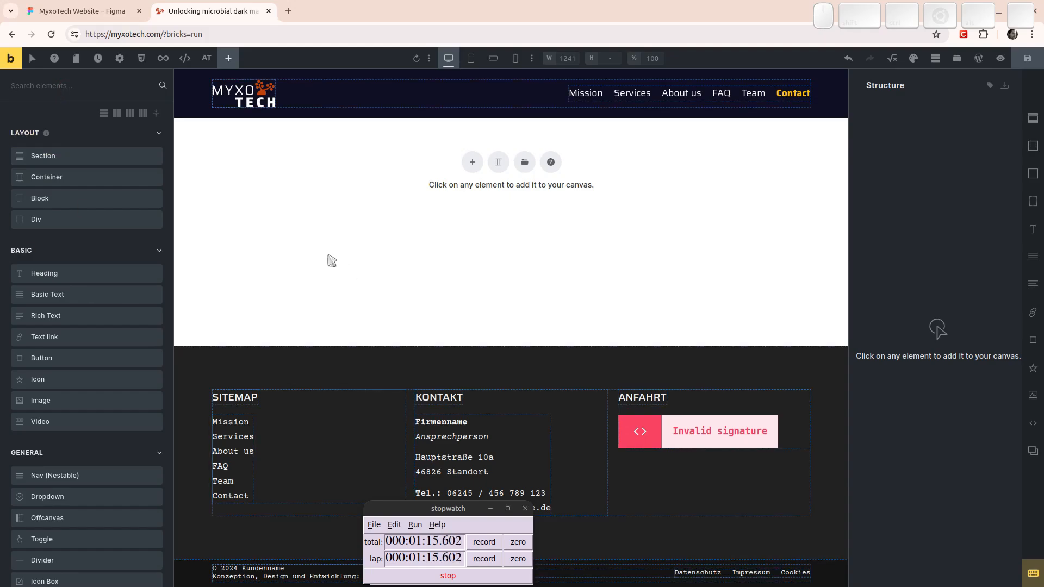
# Add a section whose container holds a block, with a button placed directly below the block.
pyautogui.click(132, 189)
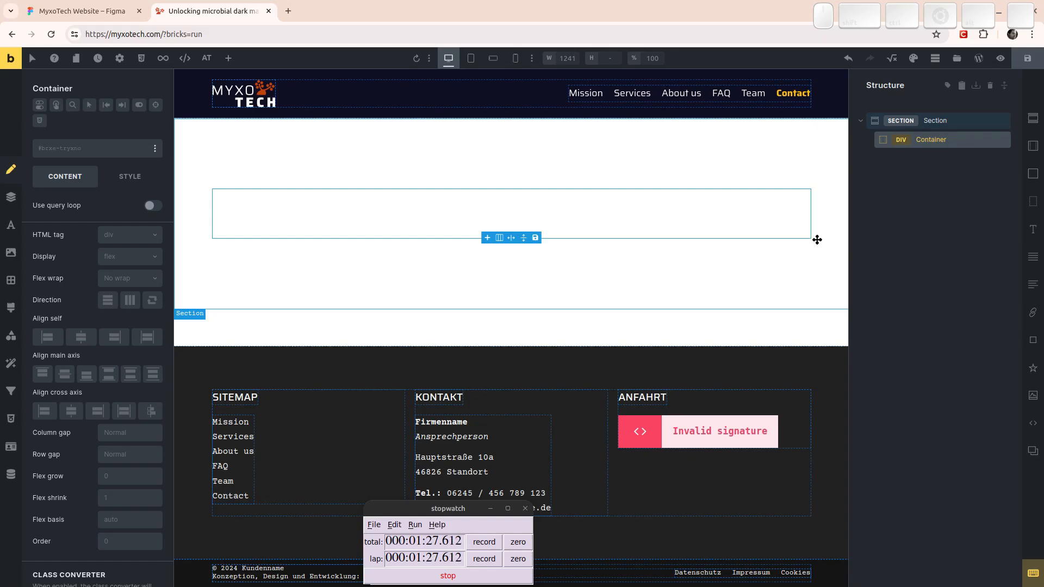
pyautogui.press('b')
pyautogui.click(1004, 179)
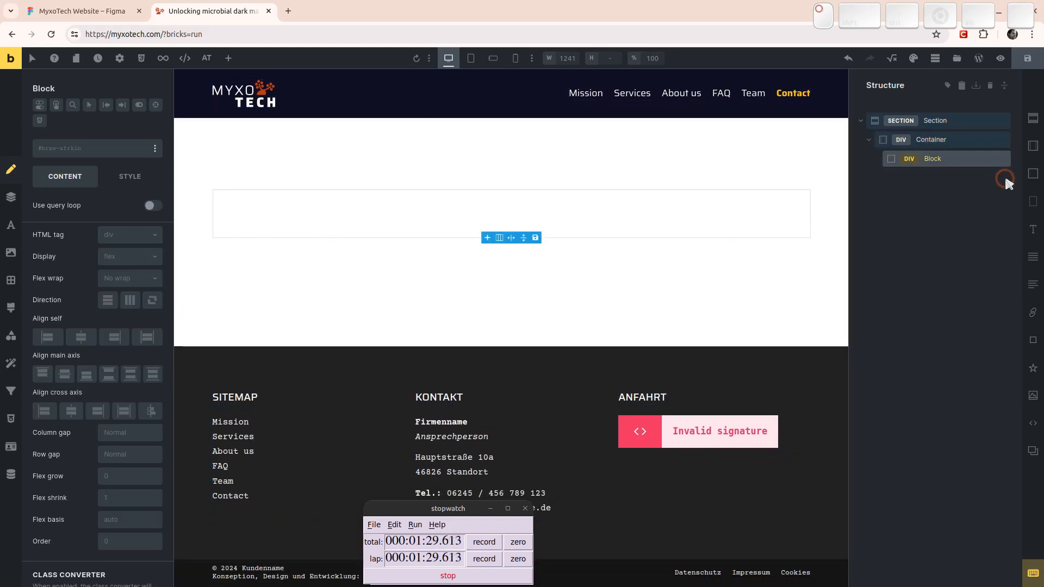
pyautogui.press('n')
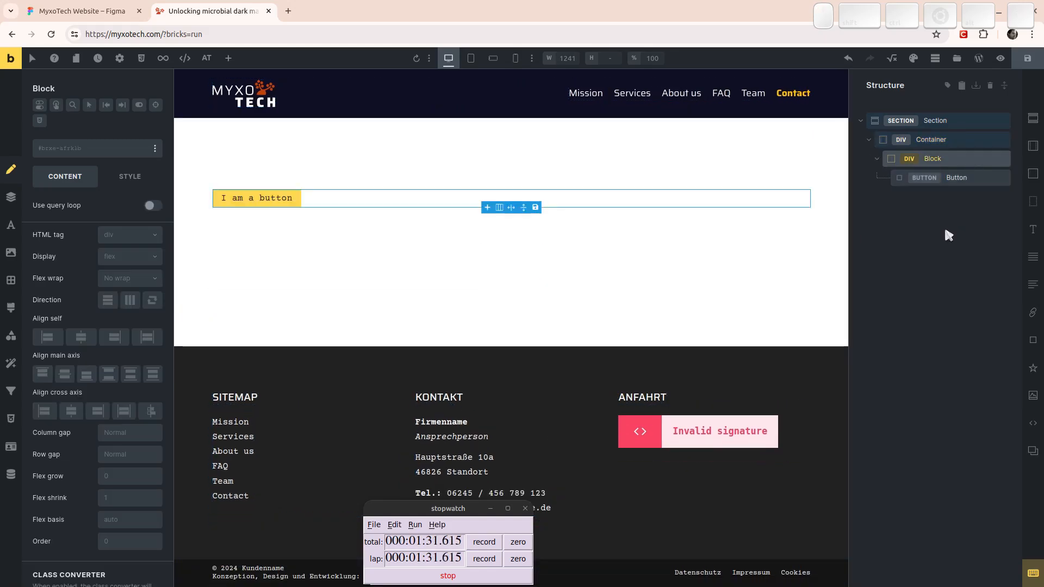
pyautogui.moveTo(948, 177); pyautogui.dragTo(933, 156)
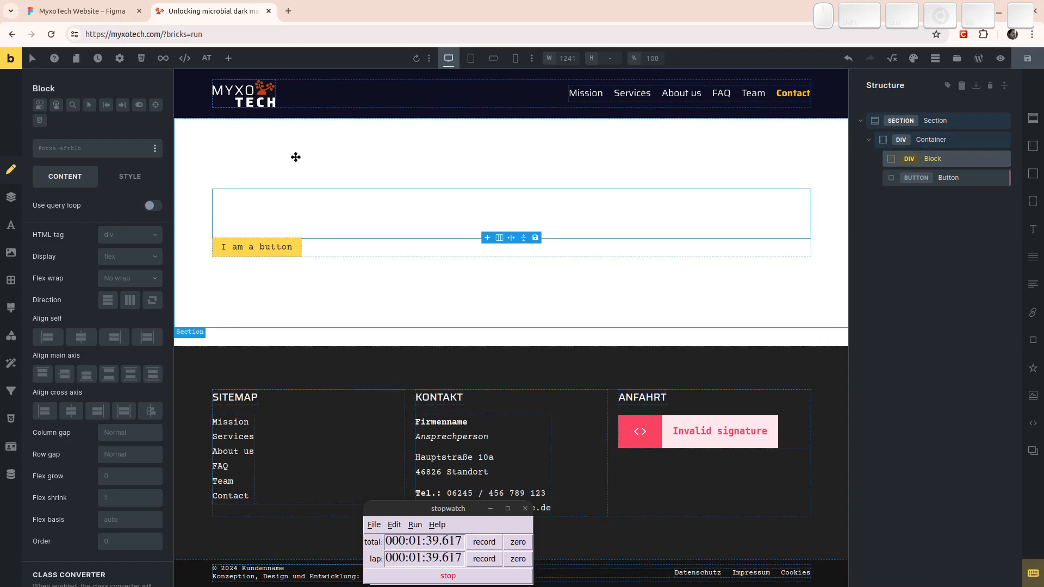
# Examine the hero section's layout in the Figma front page design and compare it with the page structure.
pyautogui.click(120, 6)
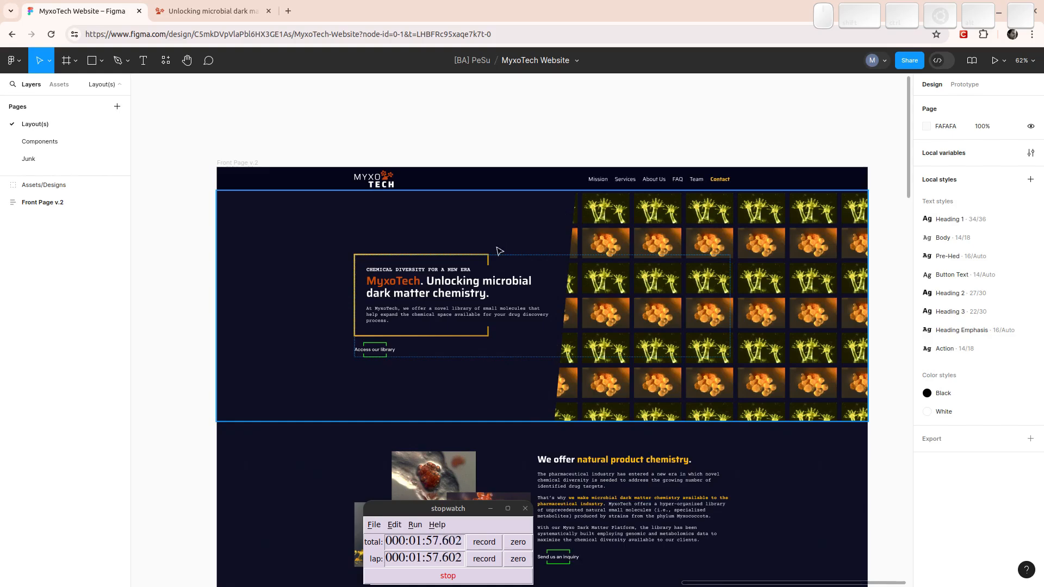
pyautogui.click(223, 19)
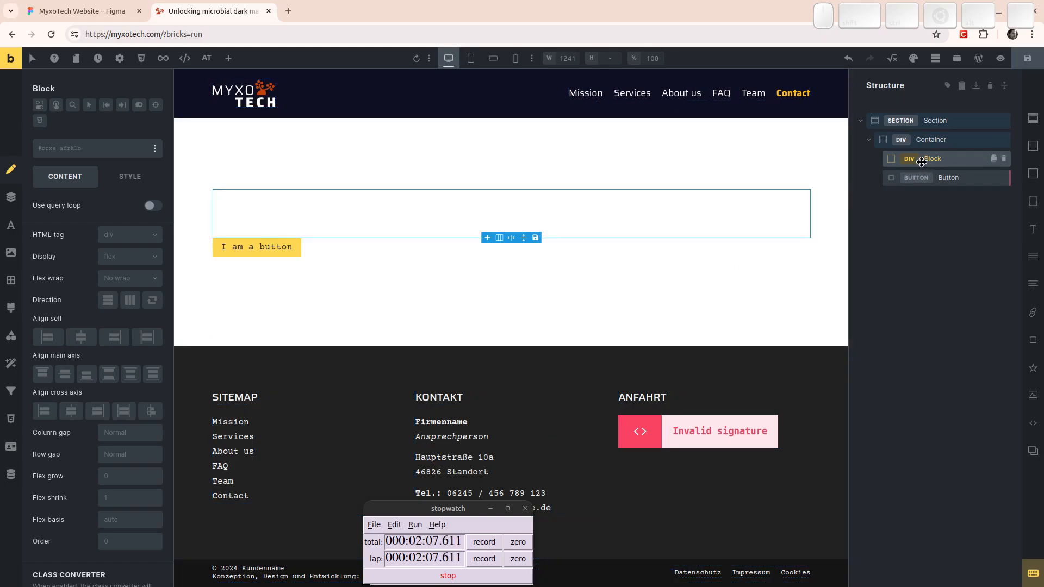
pyautogui.click(114, 11)
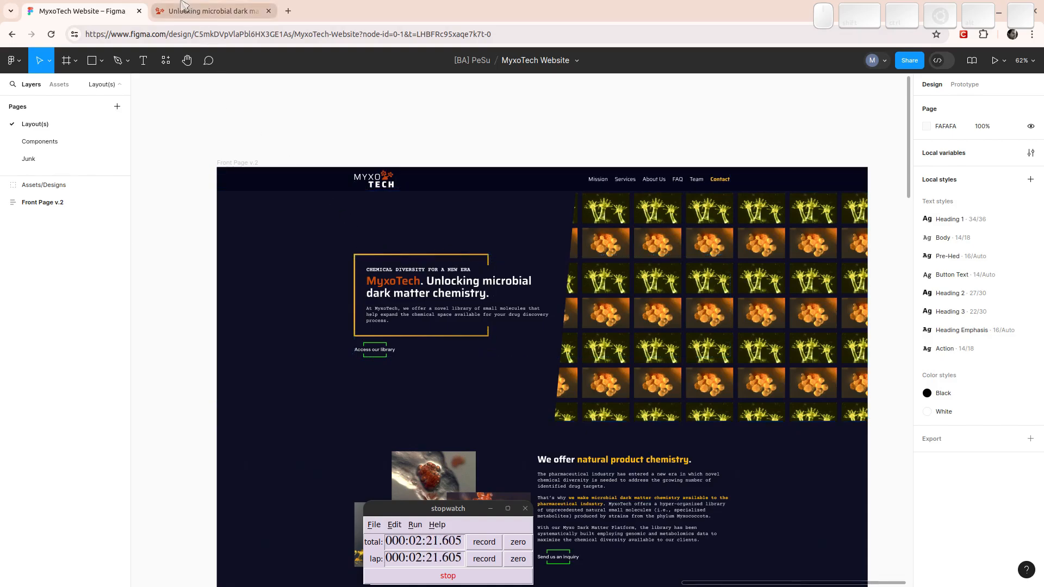
pyautogui.click(209, 11)
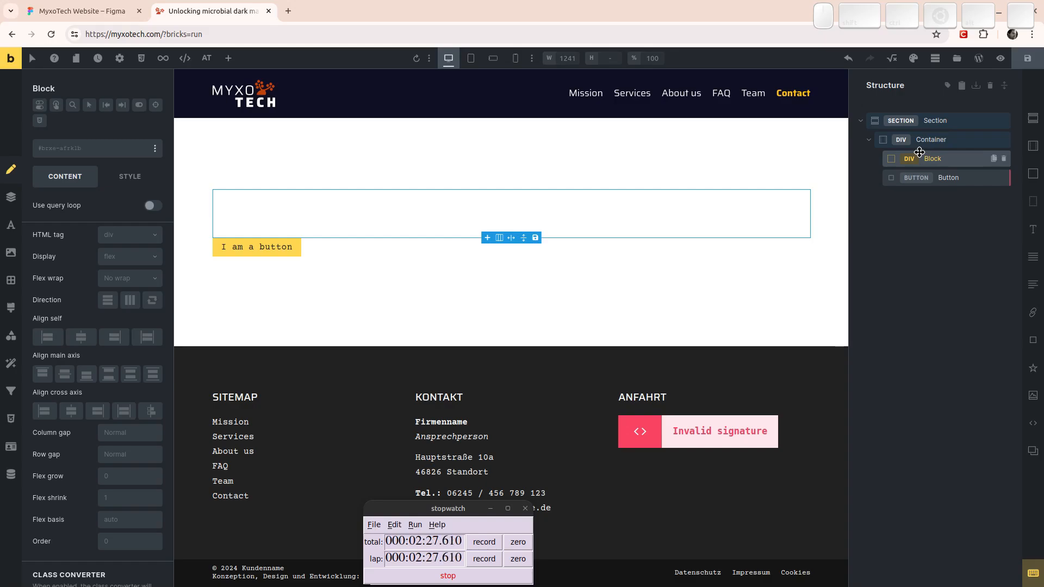
# Add a basic text, a heading and a second basic text inside the block, following the Figma hero design.
pyautogui.press('b')
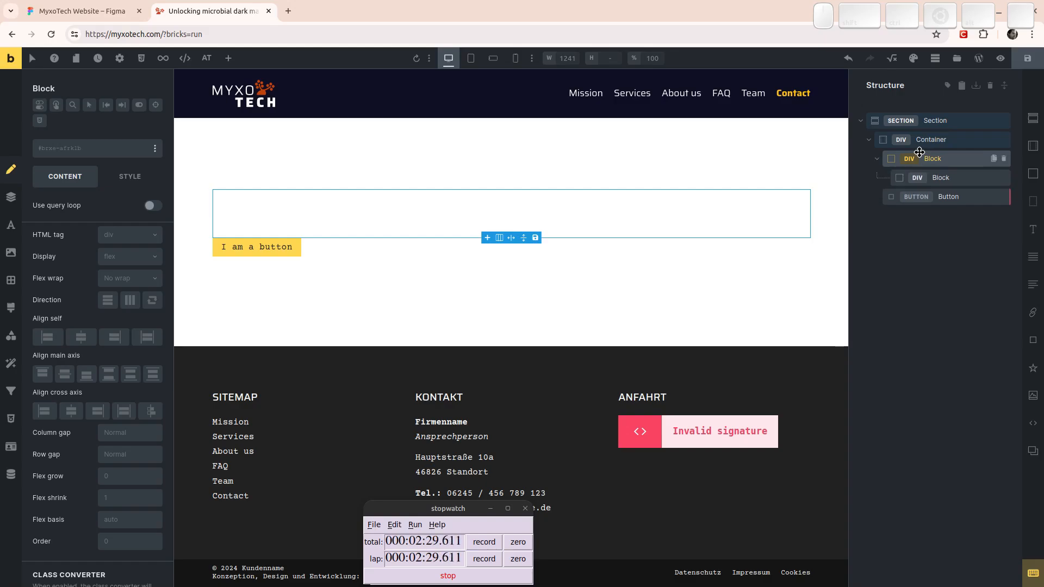
pyautogui.click(1003, 177)
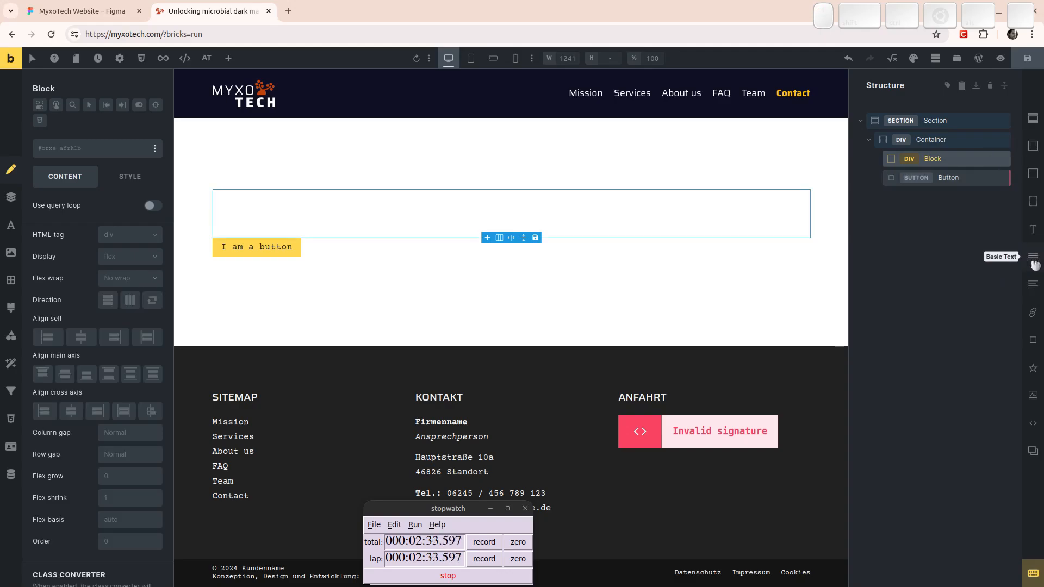
pyautogui.press('shift')
pyautogui.click(1034, 261)
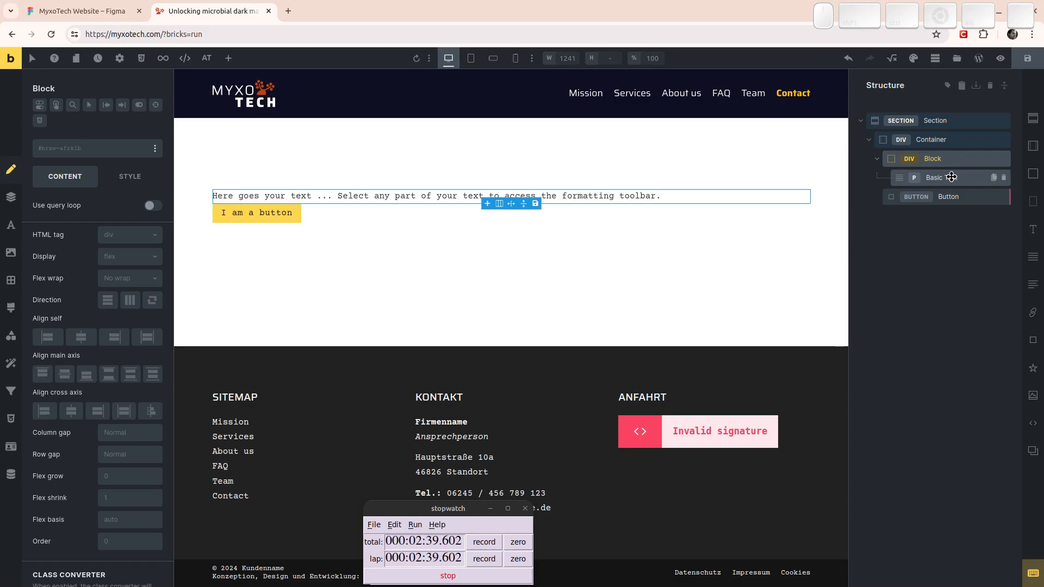
pyautogui.press('h')
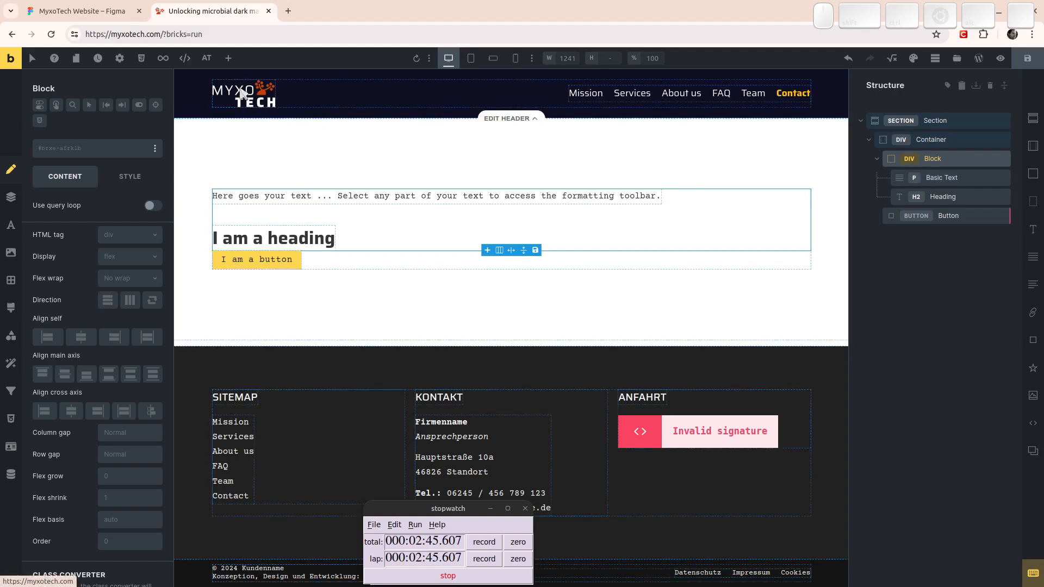
pyautogui.press('t')
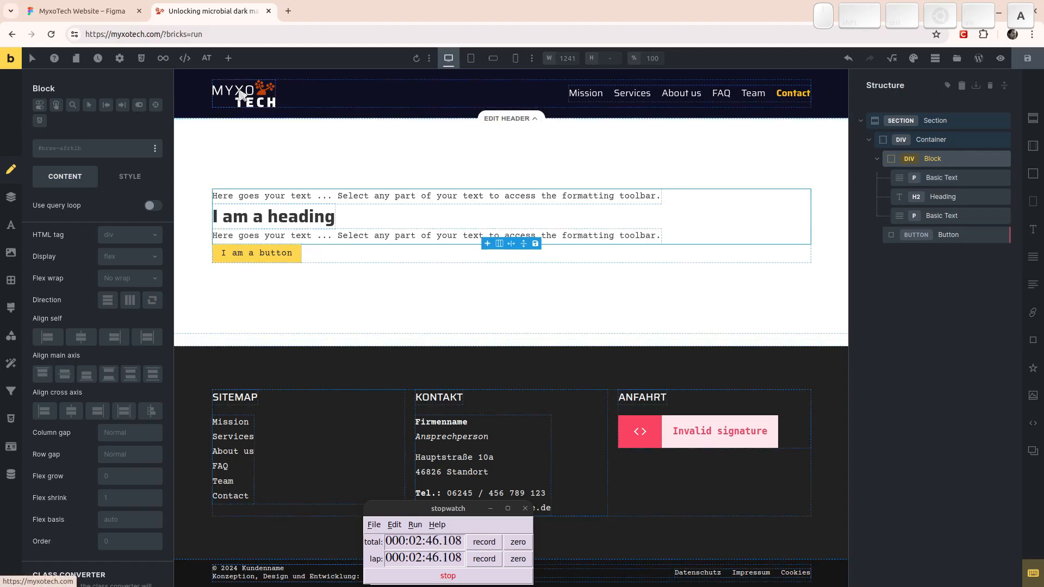
pyautogui.click(107, 11)
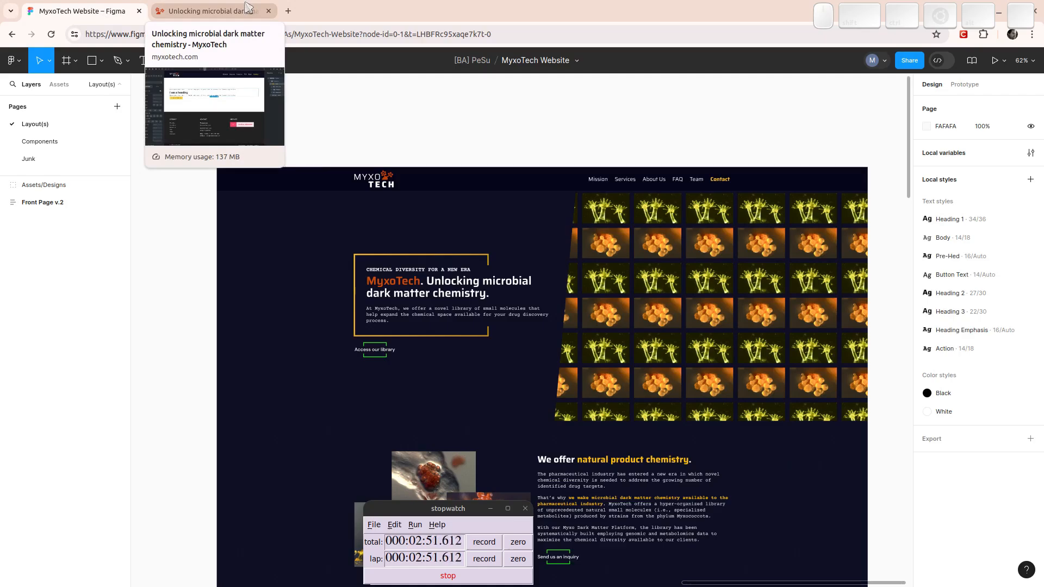
pyautogui.click(248, 8)
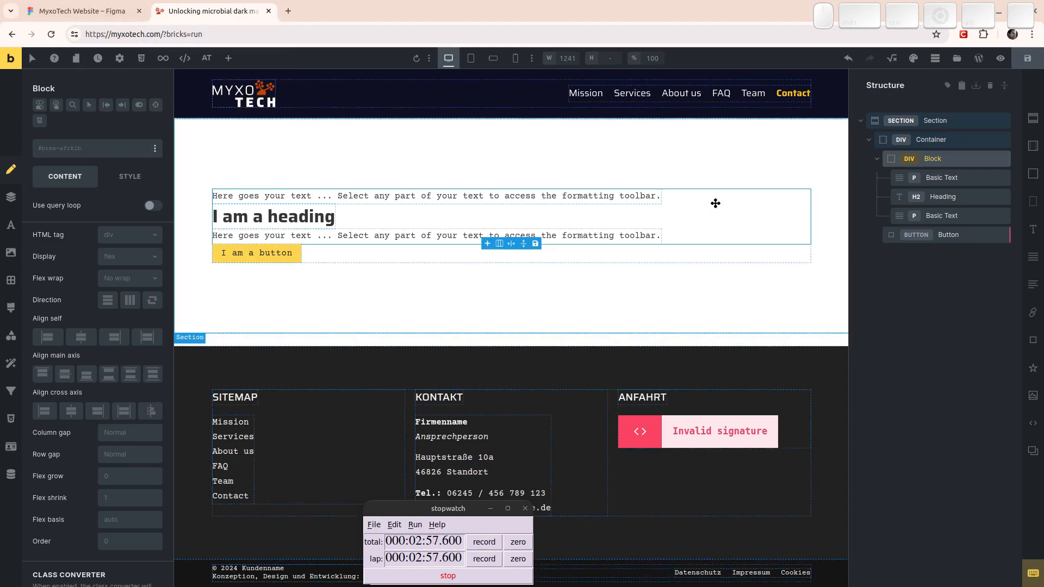
# Set the section's background image to front-page-background-tiles.png from the Design Assets media folder.
pyautogui.click(936, 125)
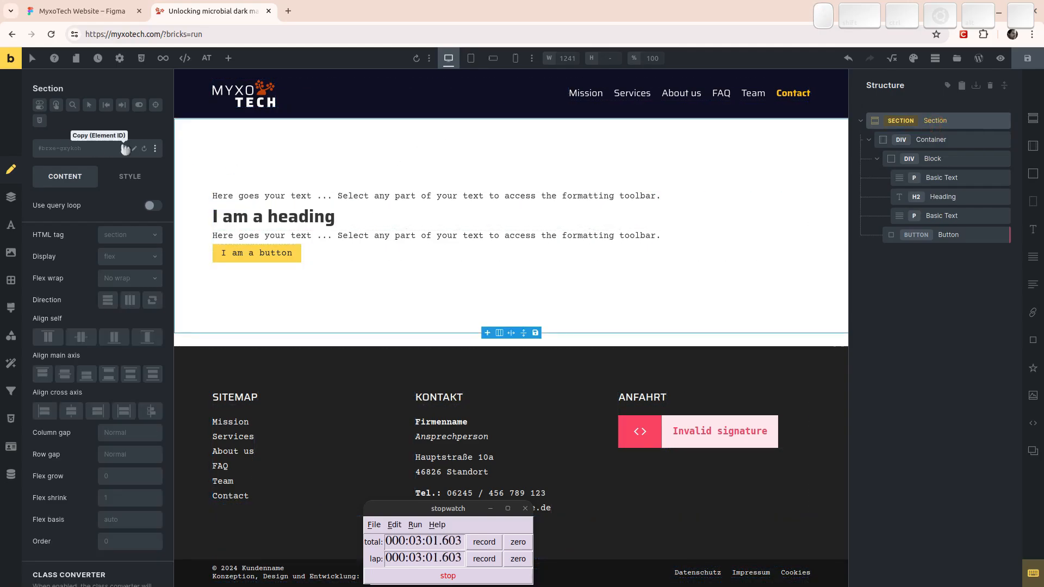
pyautogui.click(125, 179)
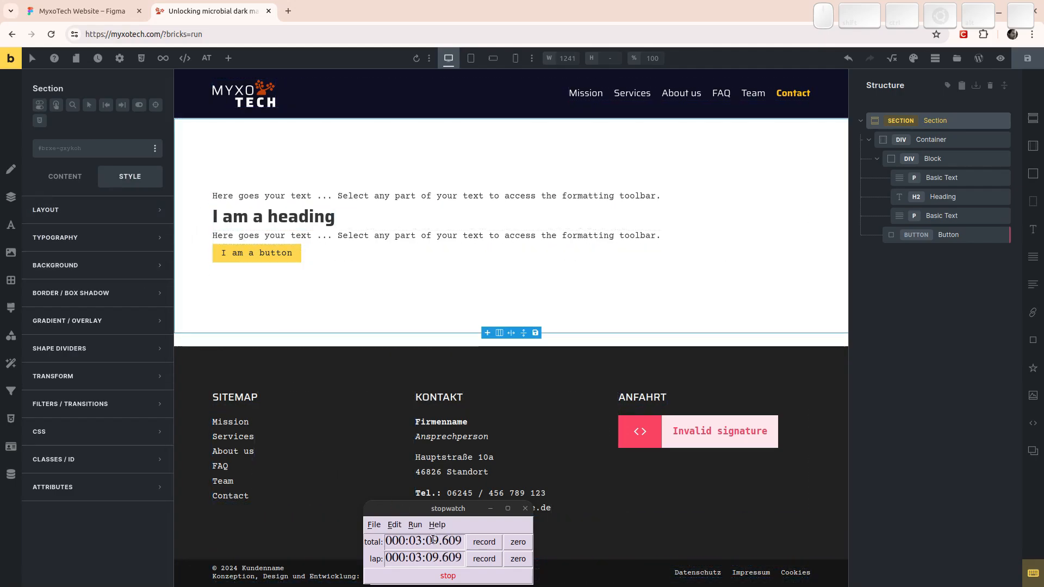
pyautogui.click(448, 577)
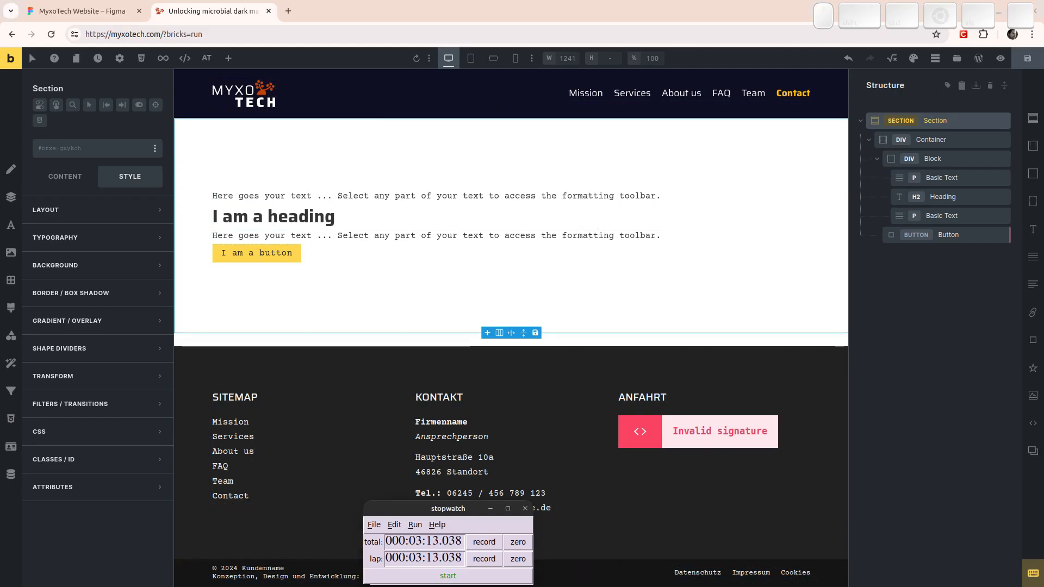
pyautogui.click(448, 576)
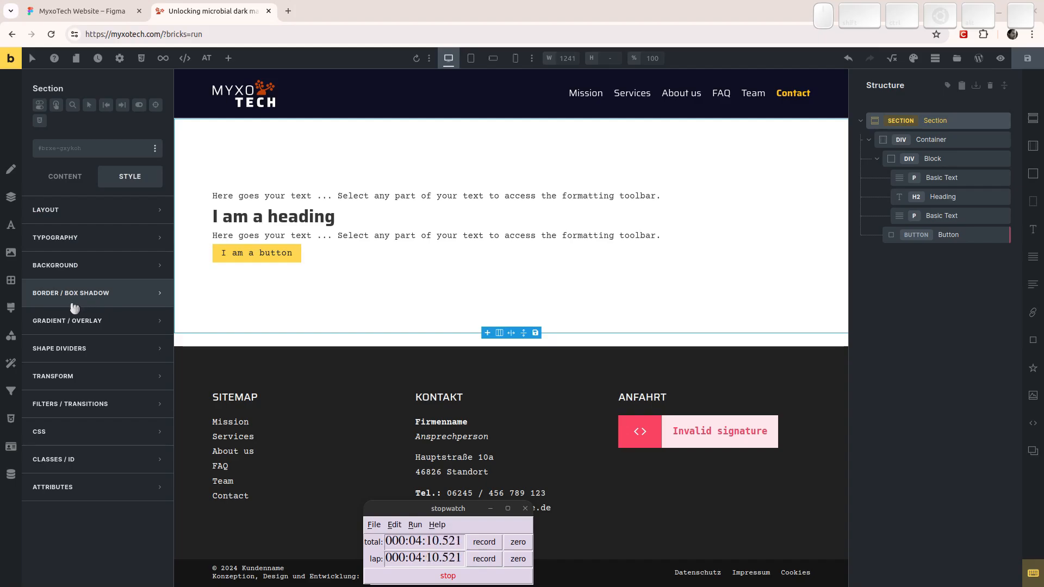
pyautogui.click(76, 266)
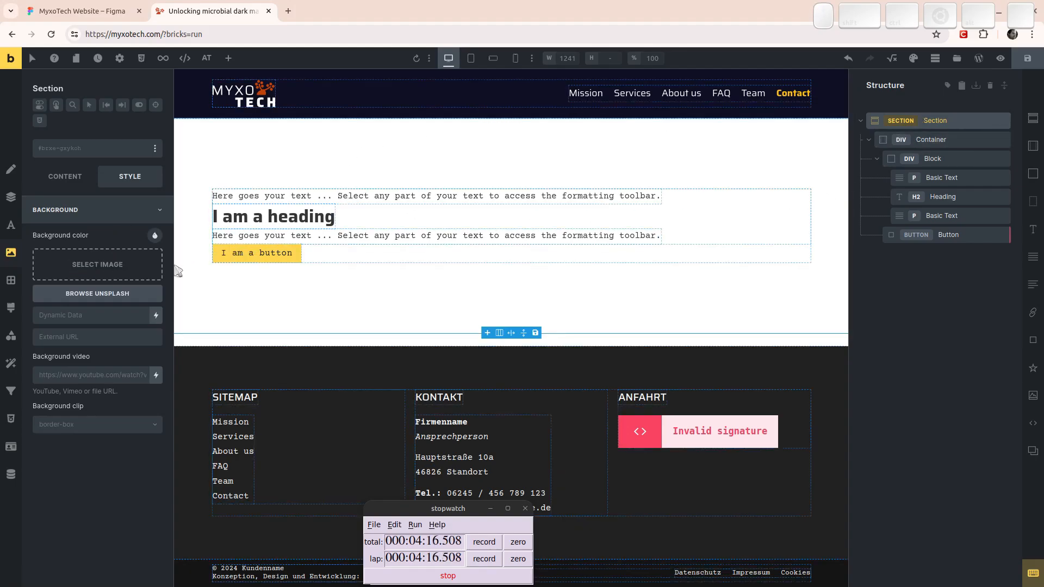
pyautogui.click(75, 269)
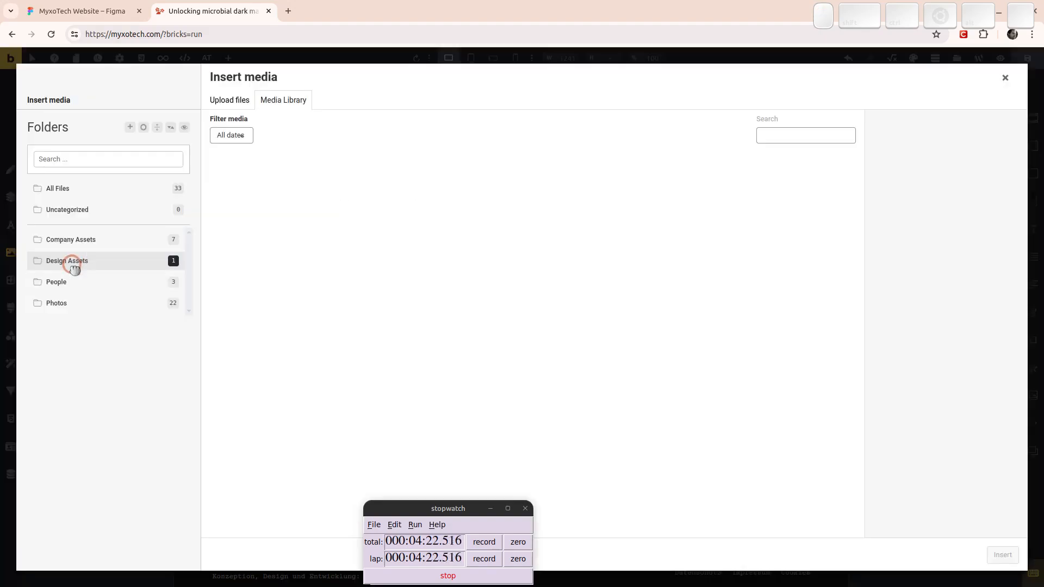
pyautogui.click(283, 199)
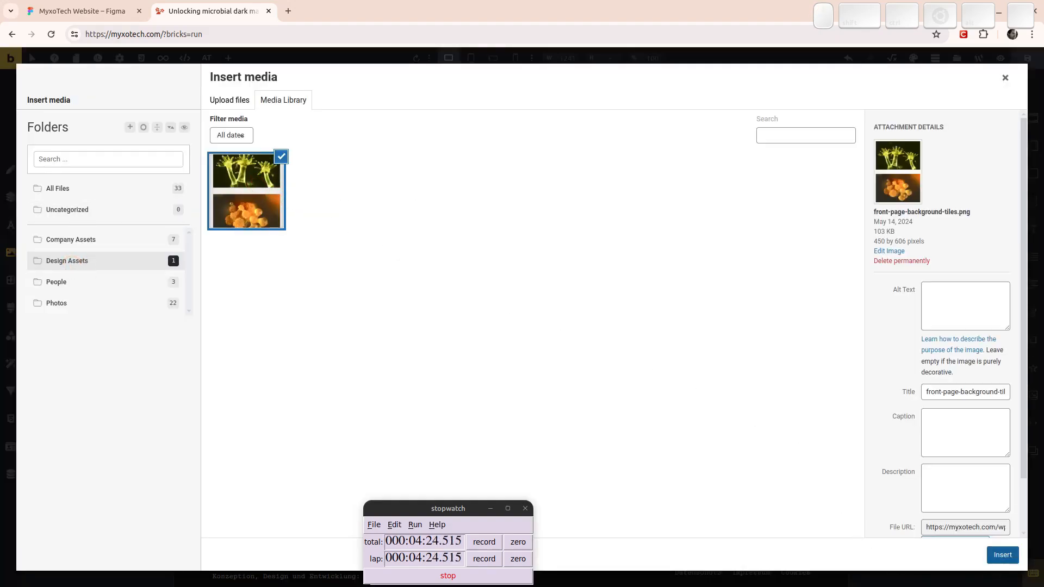
pyautogui.click(1003, 555)
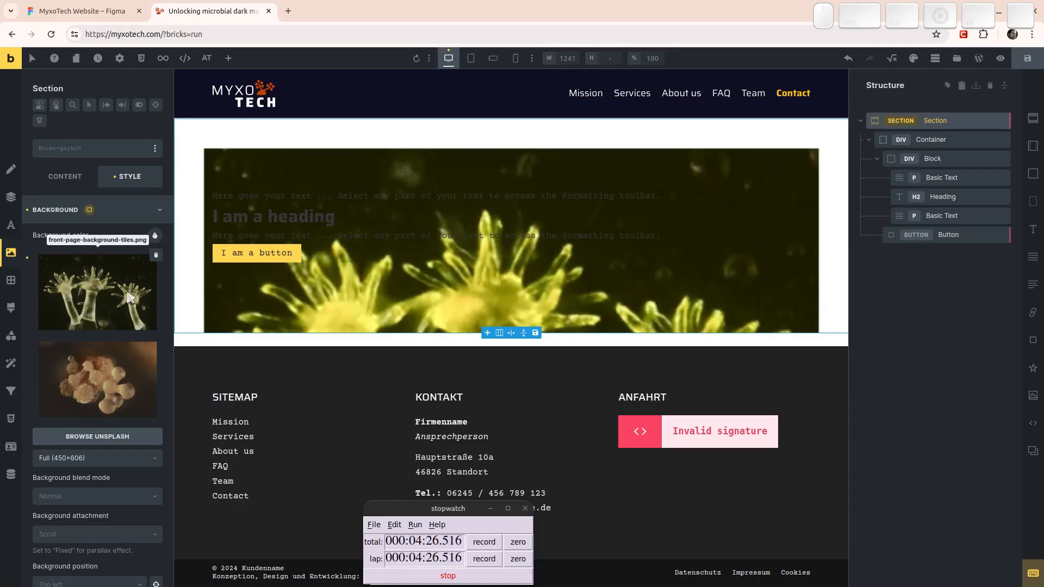
# Review the section's background image options and examine the hero tile pattern and its gaps in the Figma design.
pyautogui.scroll(-2, 131, 301)
pyautogui.scroll(-2, 131, 339)
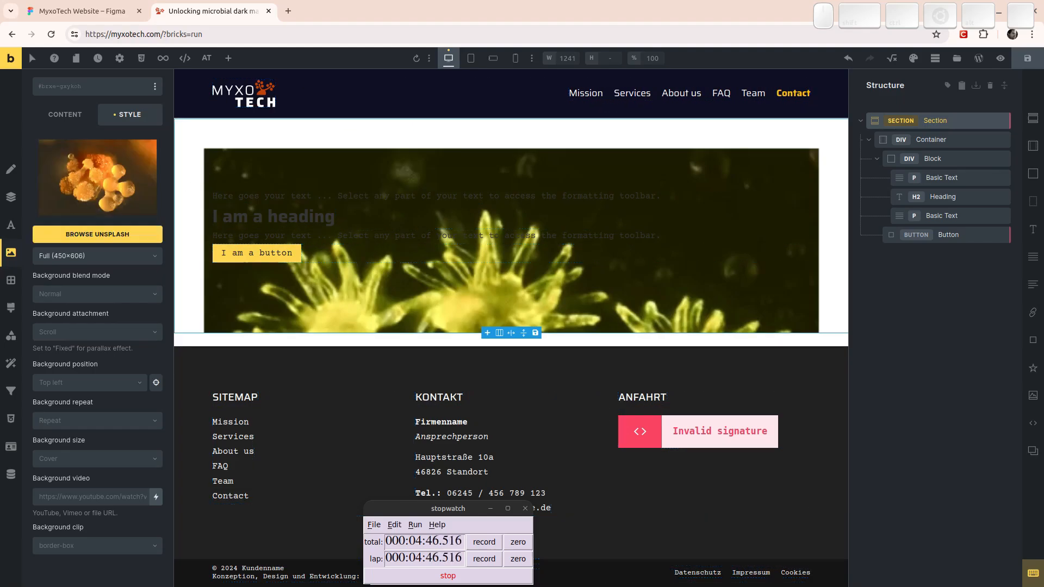
pyautogui.scroll(4, 140, 276)
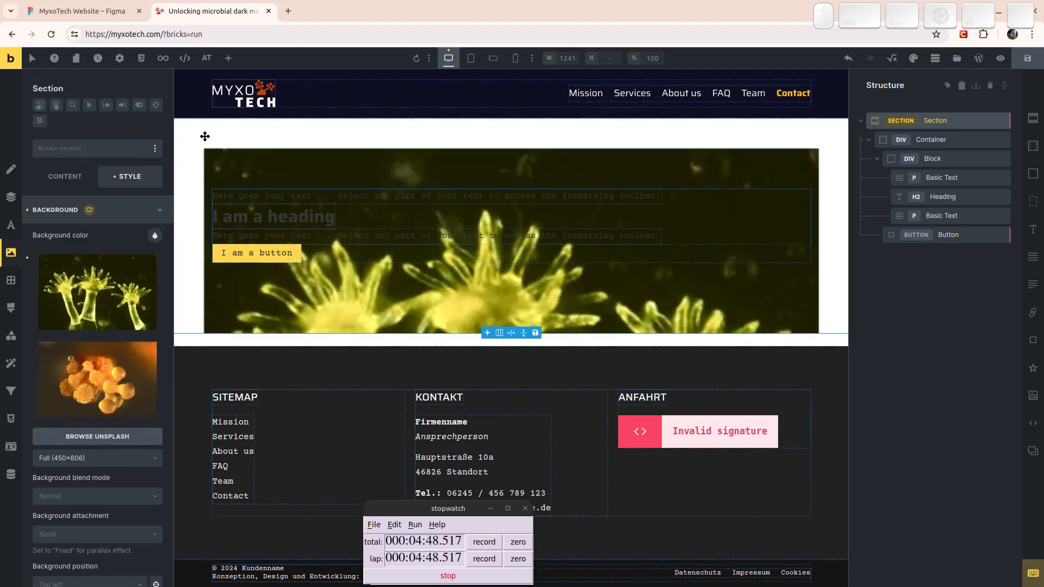
pyautogui.hotkey('ctrl', 'pageup')
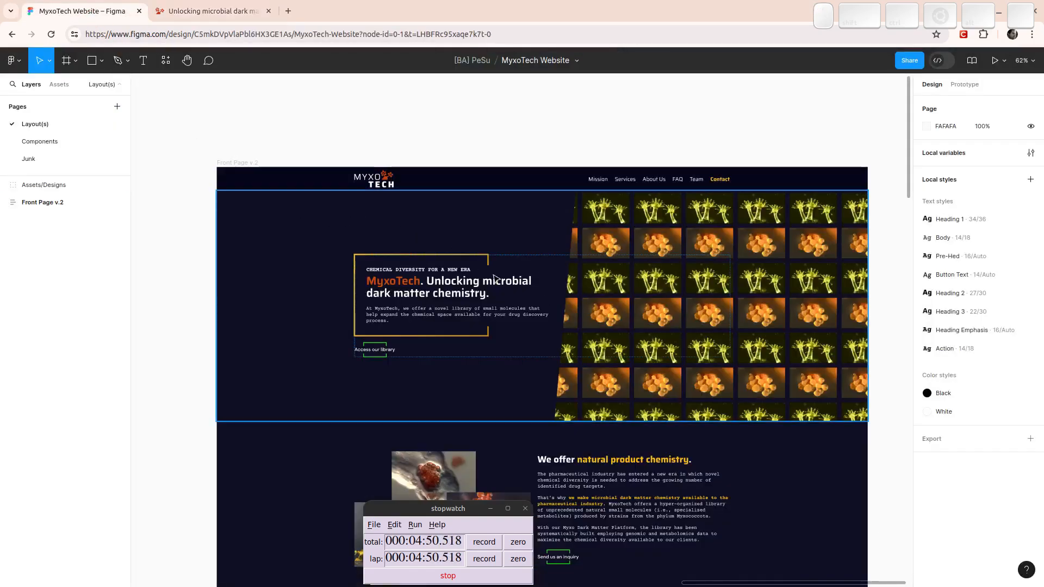
pyautogui.scroll(10, 511, 244)
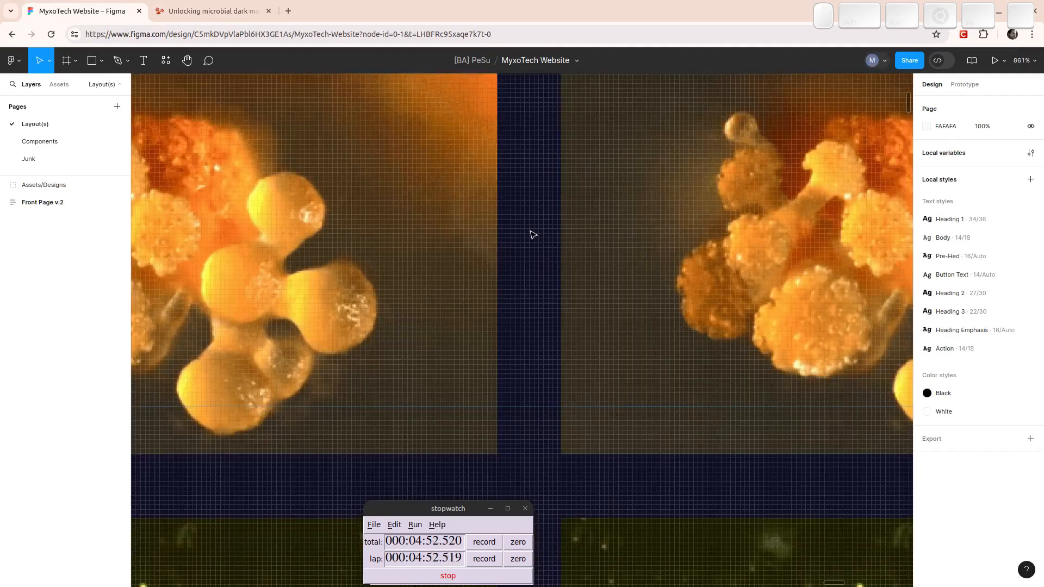
pyautogui.scroll(-2, 530, 233)
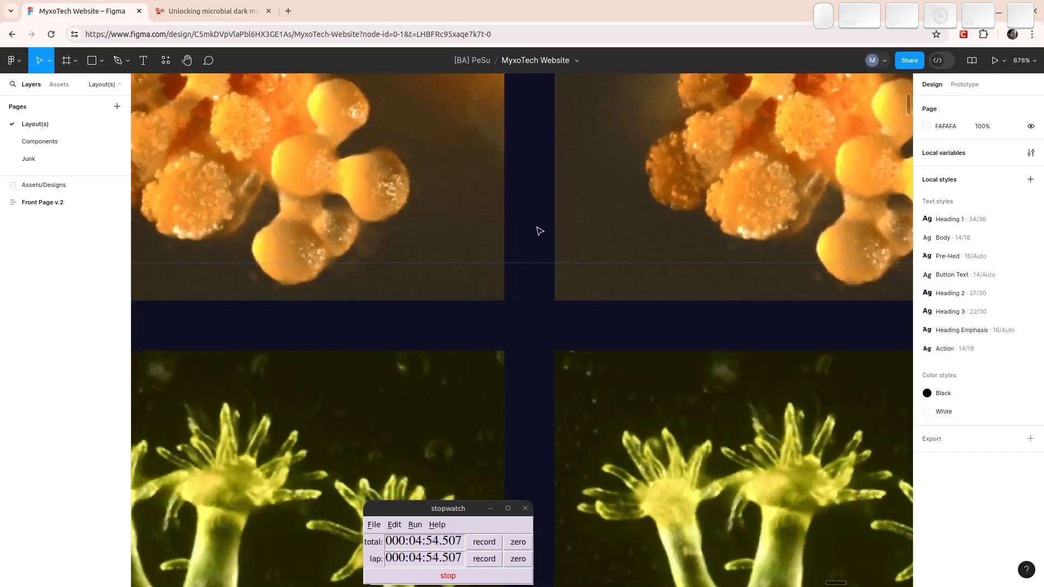
pyautogui.scroll(-10, 538, 217)
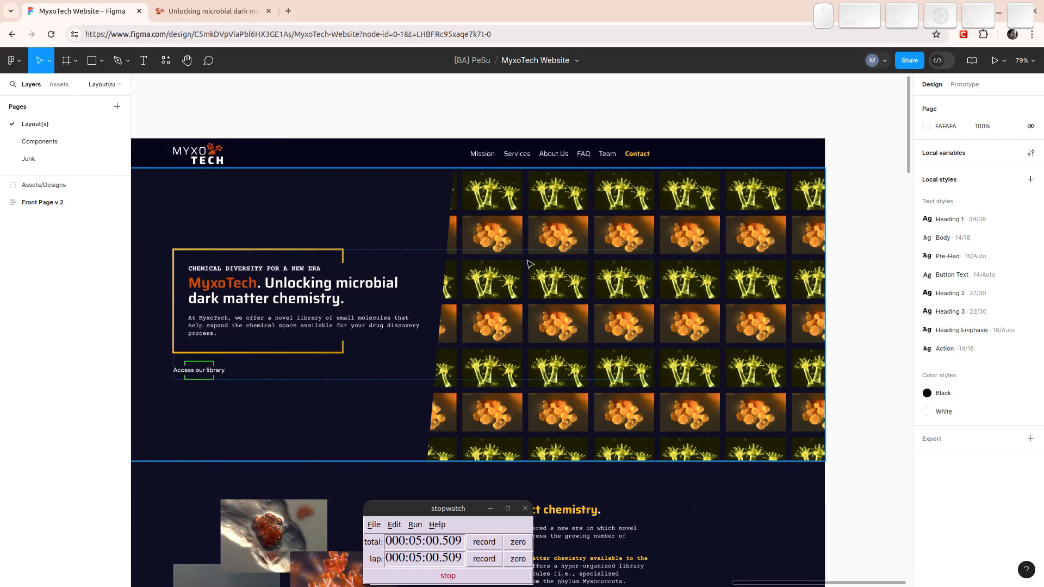
pyautogui.click(219, 7)
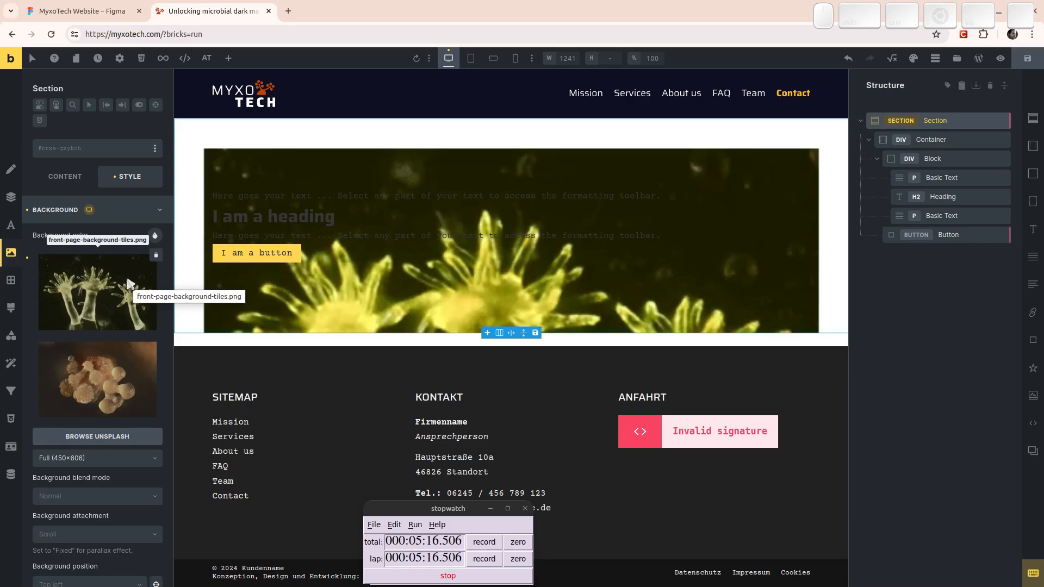
pyautogui.press('super')
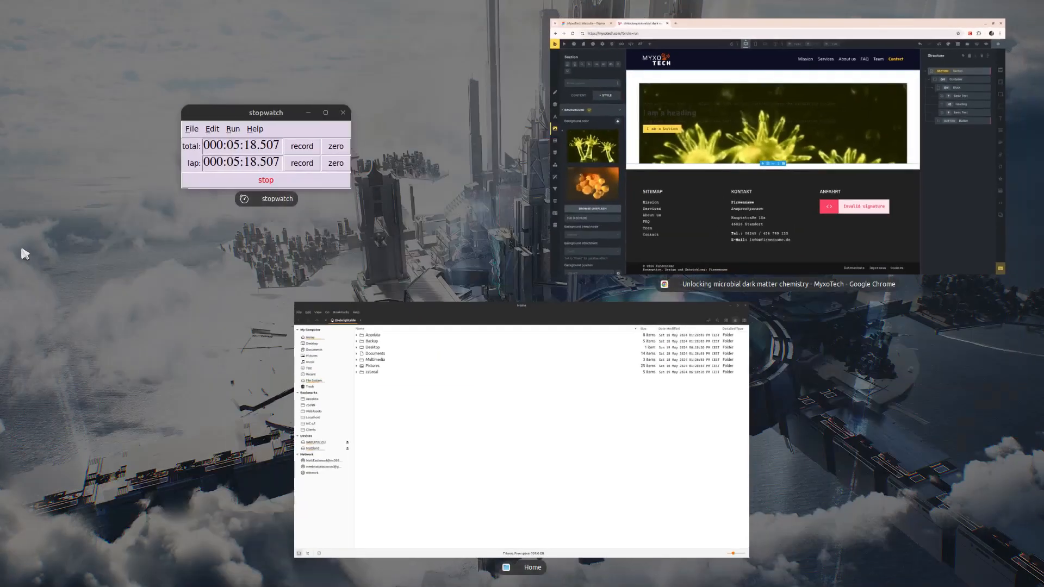
pyautogui.press('super')
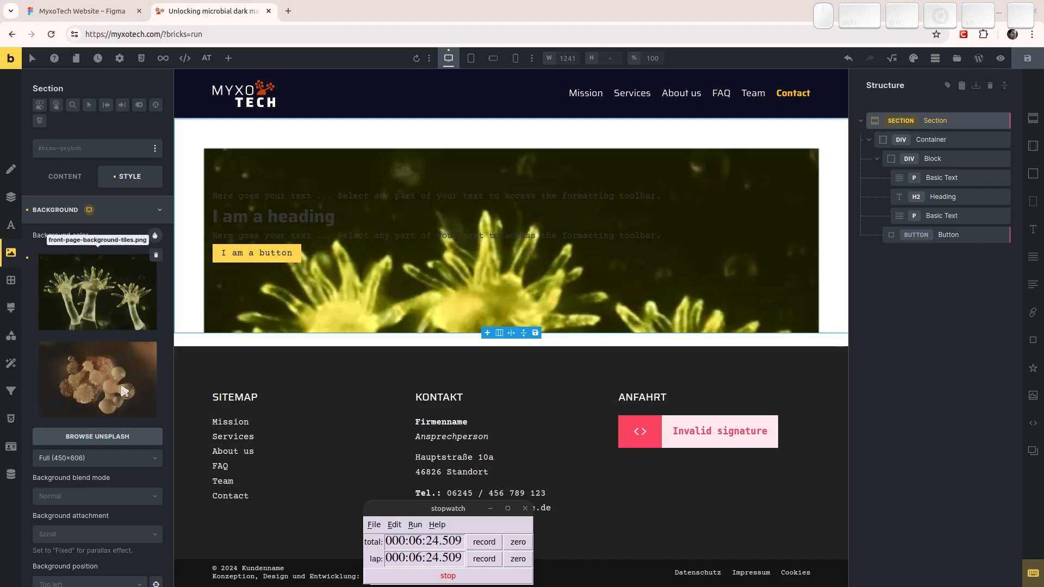
# Set the section's background position to Center center and its background attachment to Fixed.
pyautogui.scroll(-4, 90, 324)
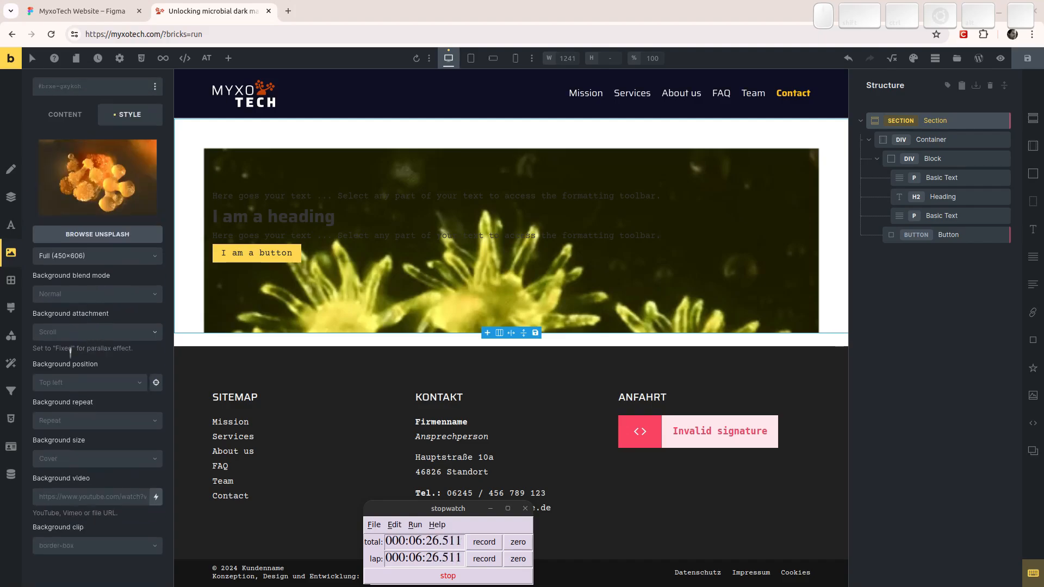
pyautogui.click(94, 384)
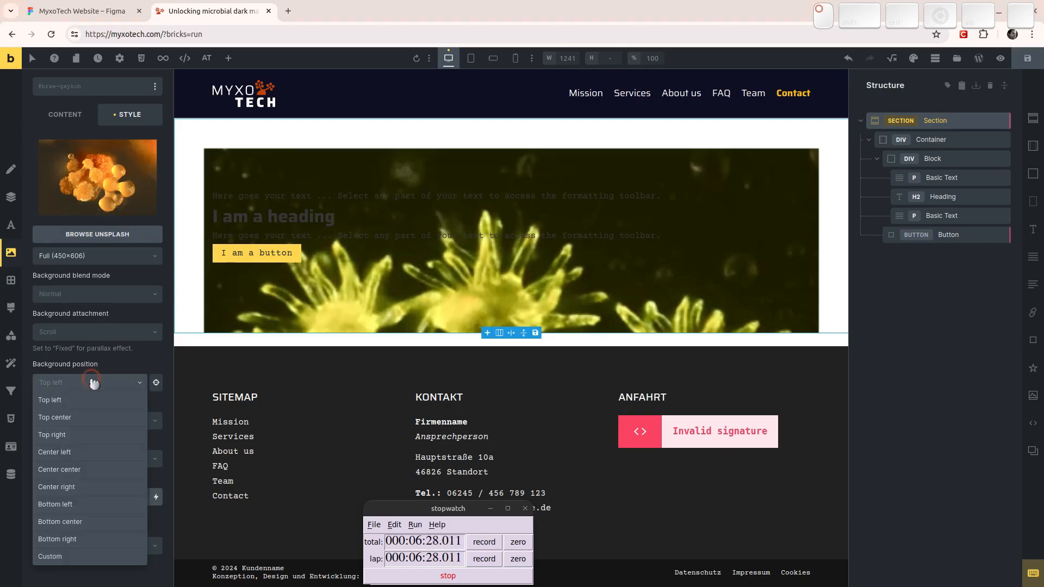
pyautogui.click(82, 470)
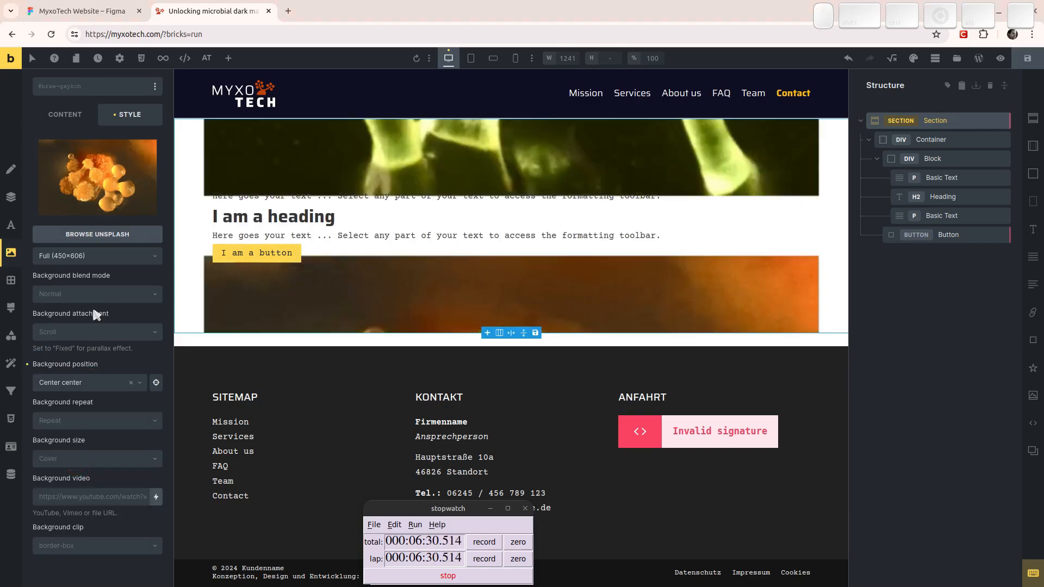
pyautogui.click(73, 336)
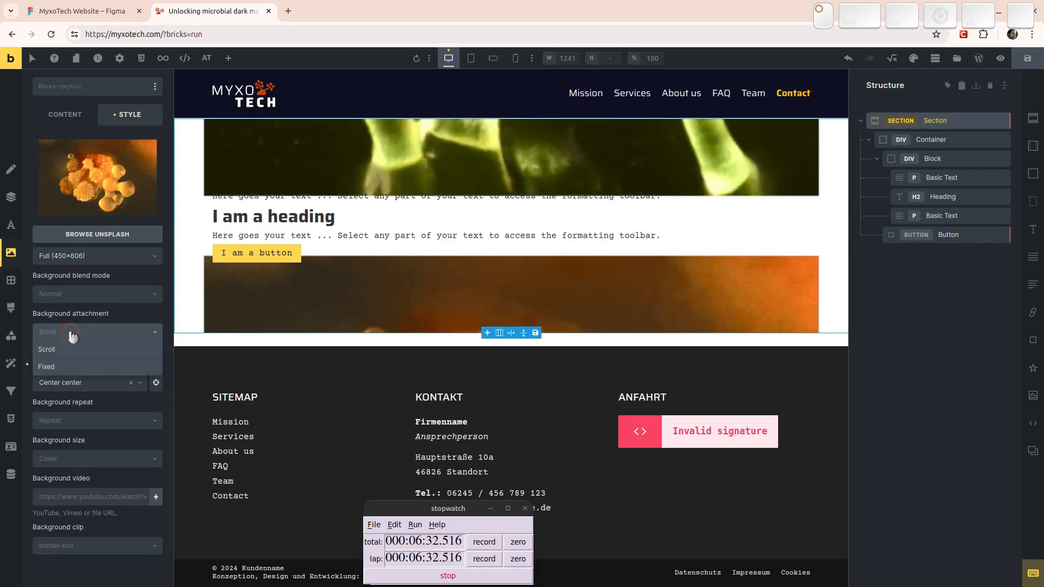
pyautogui.click(67, 366)
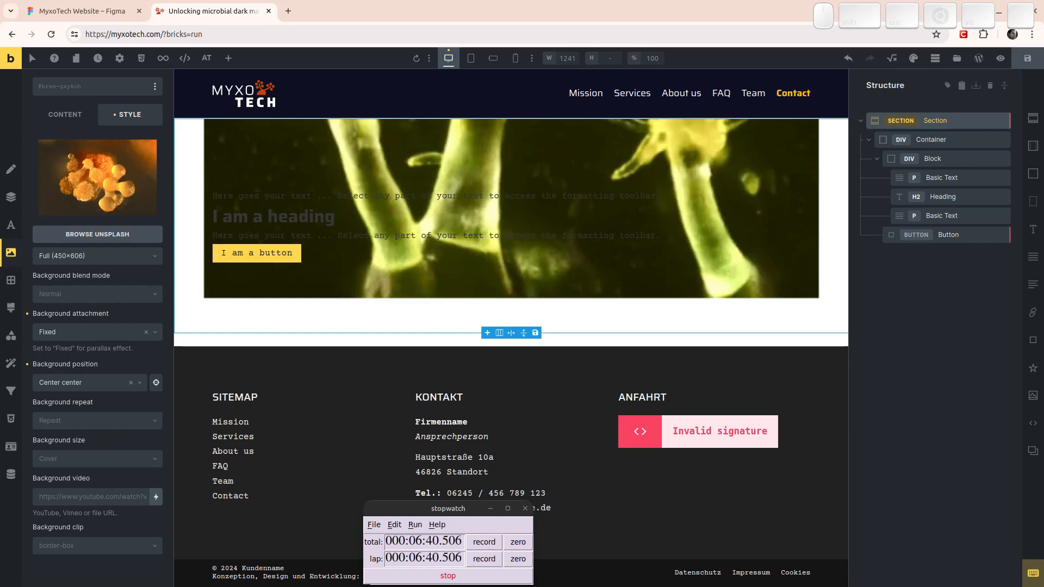
pyautogui.click(89, 420)
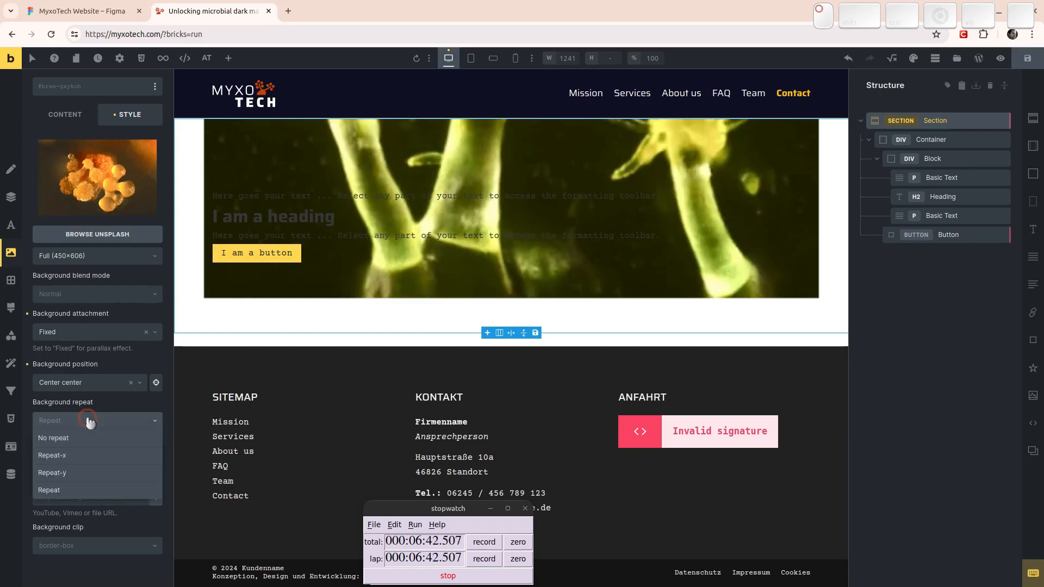
pyautogui.click(88, 420)
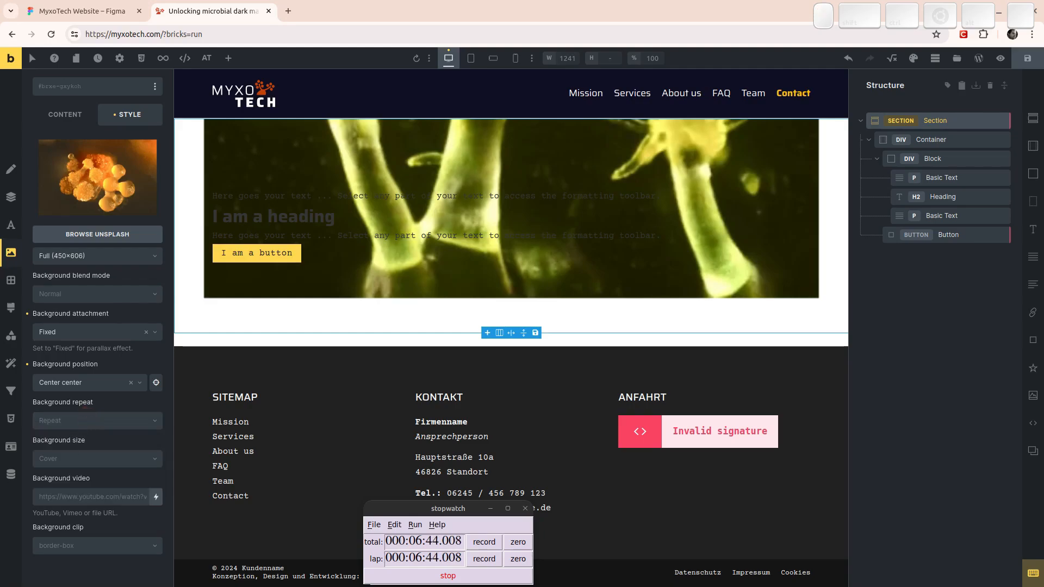
# Switch the section's background size to Custom and set the custom size to 10rem.
pyautogui.click(76, 464)
pyautogui.click(69, 530)
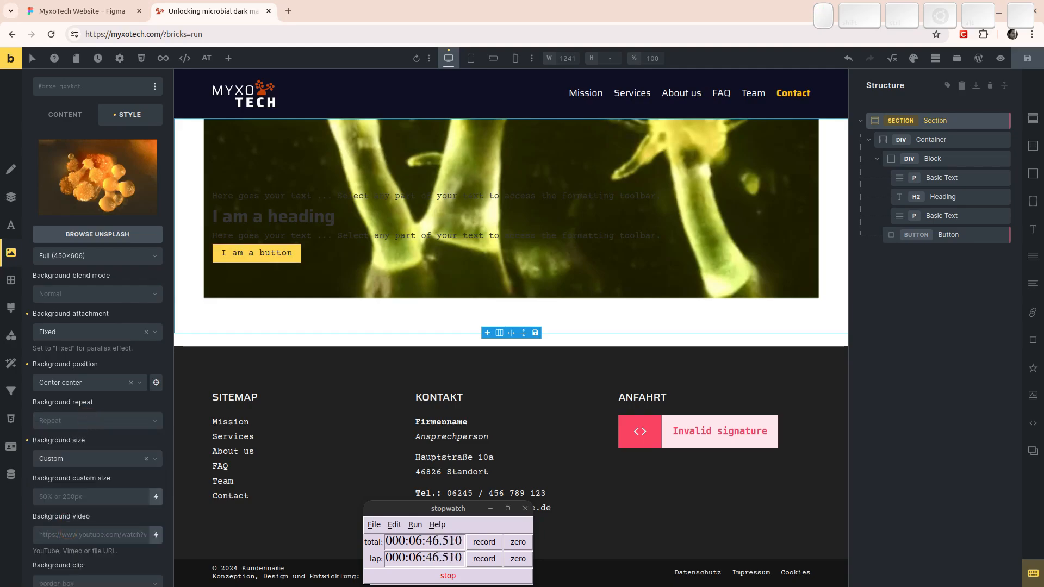
pyautogui.click(65, 496)
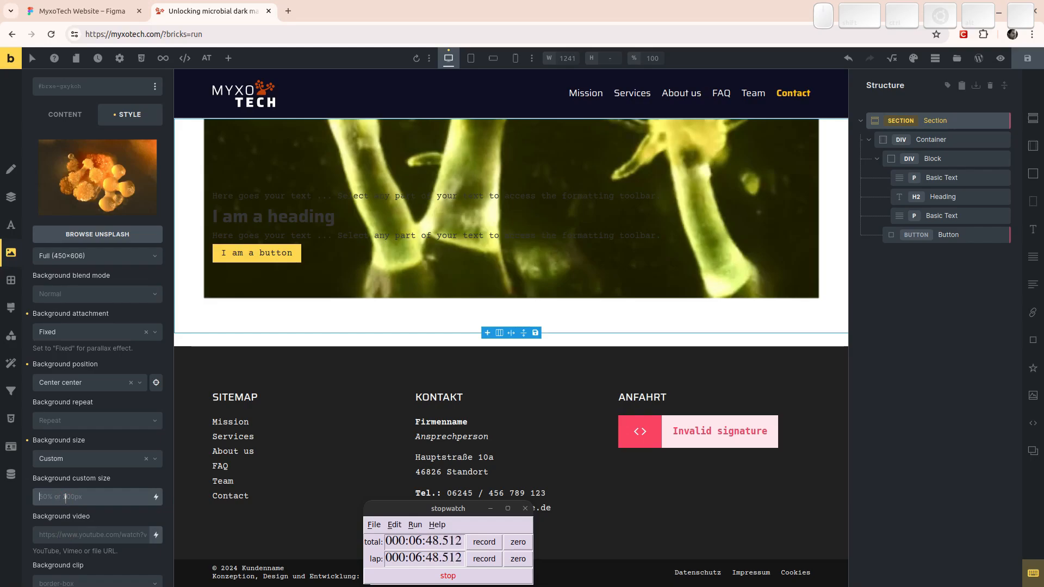
pyautogui.write('10rem')
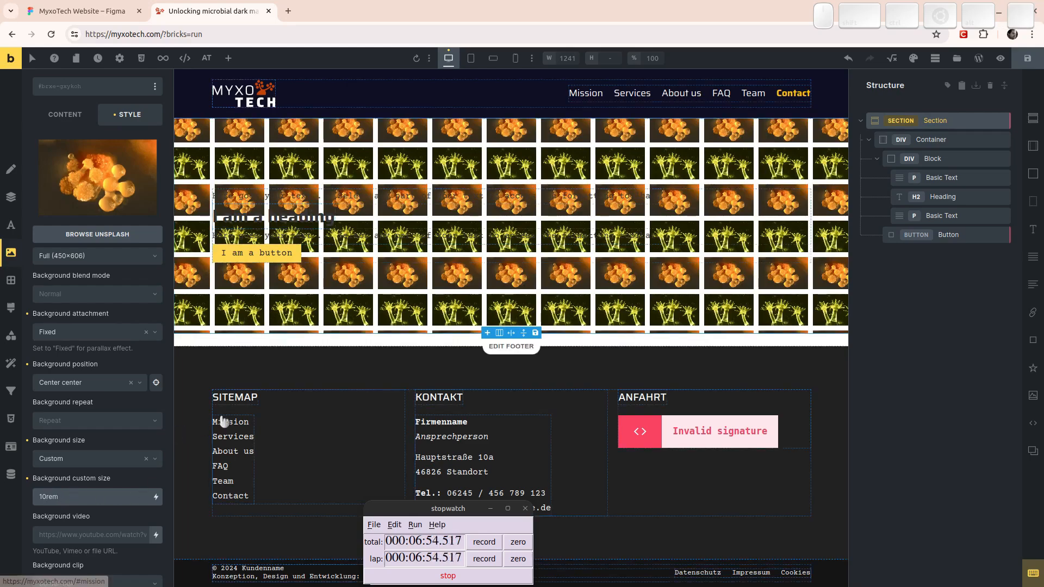
# Try a custom background size of 10rem 30rem for the section and remove the 30rem value again.
pyautogui.write('30')
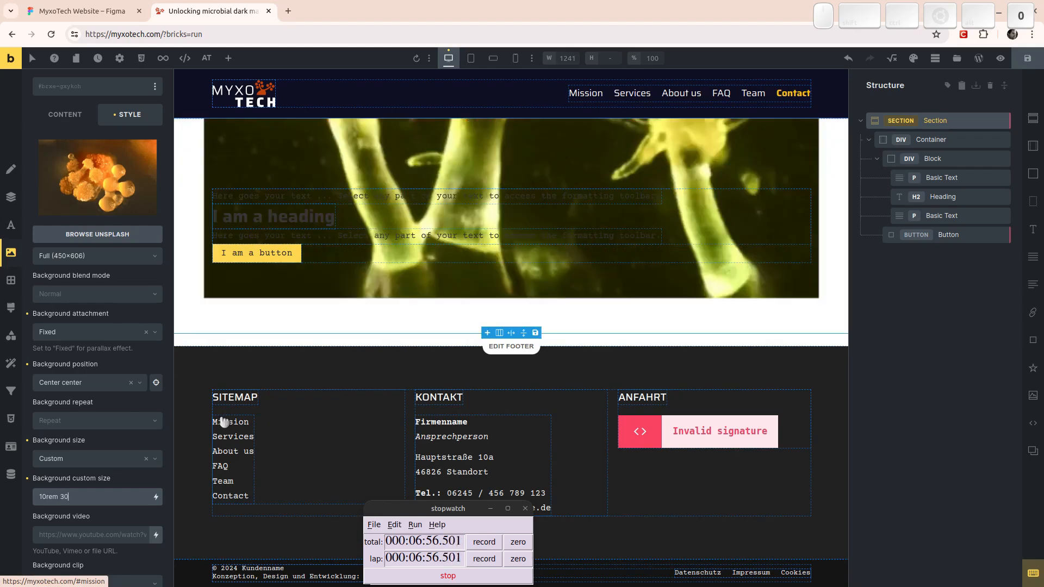
pyautogui.write('rem')
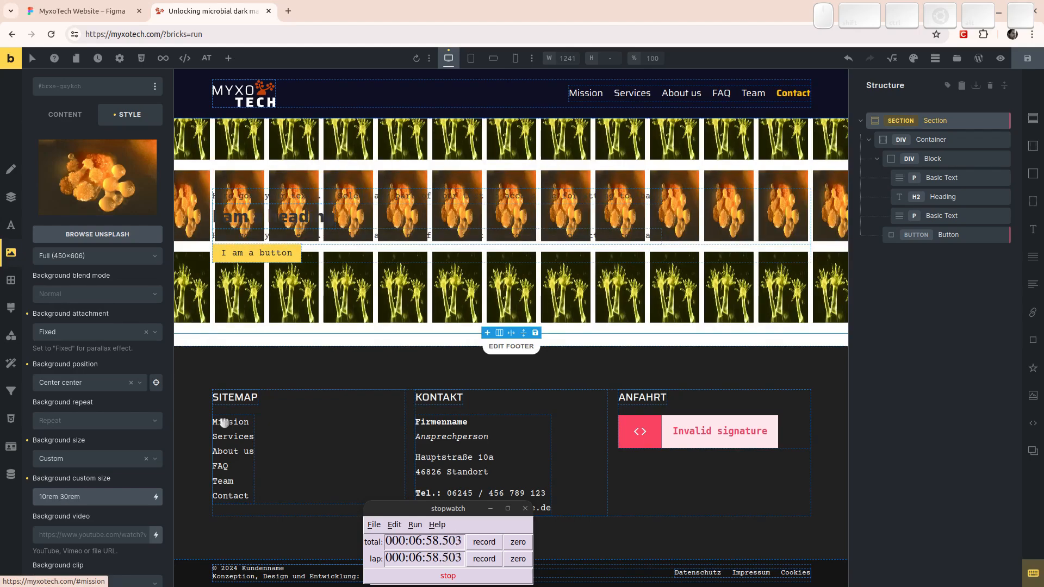
pyautogui.hotkey('ctrl', 'shift', 'Left')
pyautogui.hotkey('shift', 'Left')
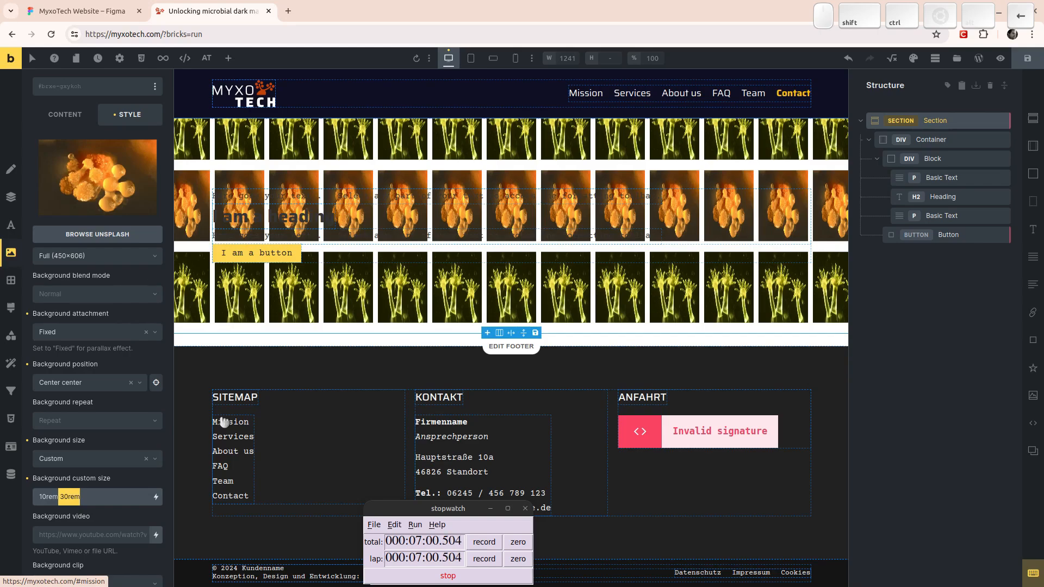
pyautogui.press('BackSpace')
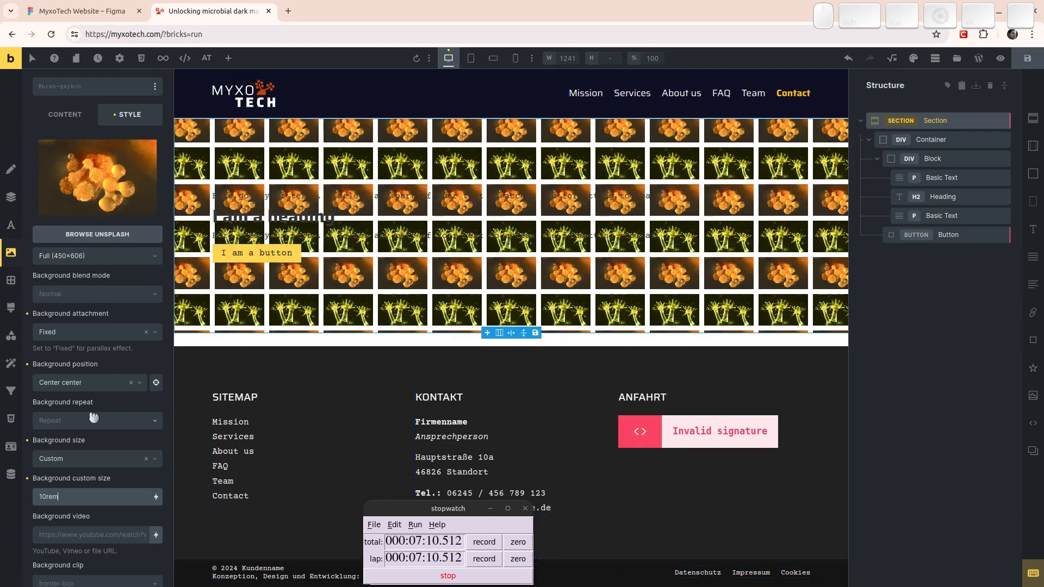
# Set the section's background color to the dark navy palette color var(--fill).
pyautogui.scroll(4, 91, 407)
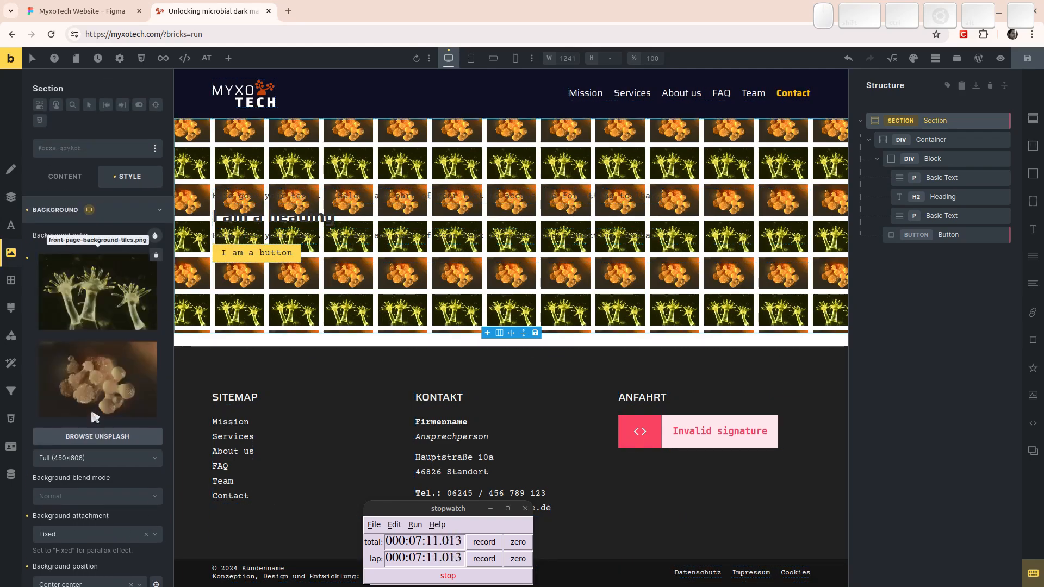
pyautogui.click(154, 236)
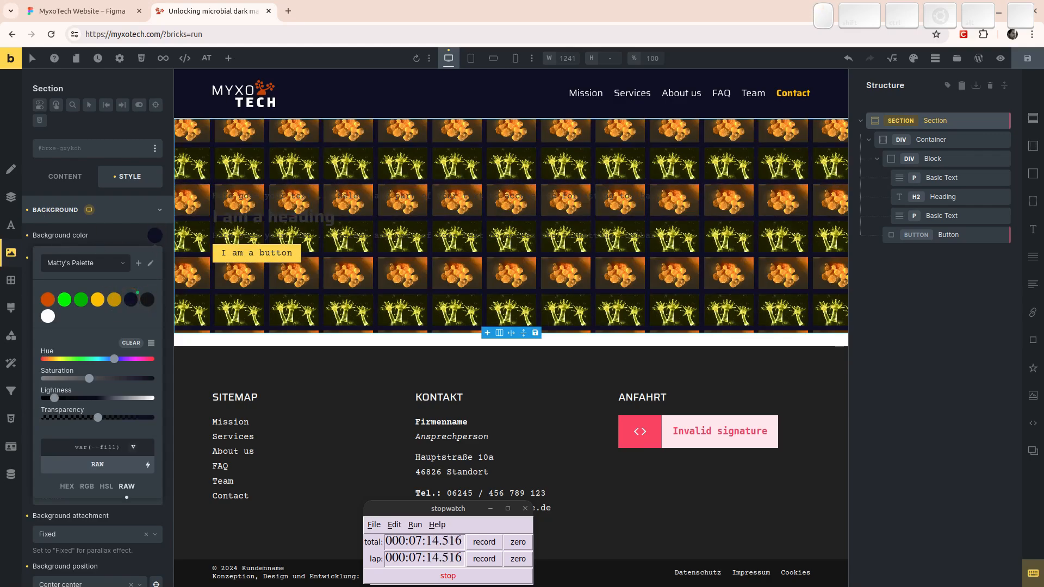
pyautogui.click(323, 253)
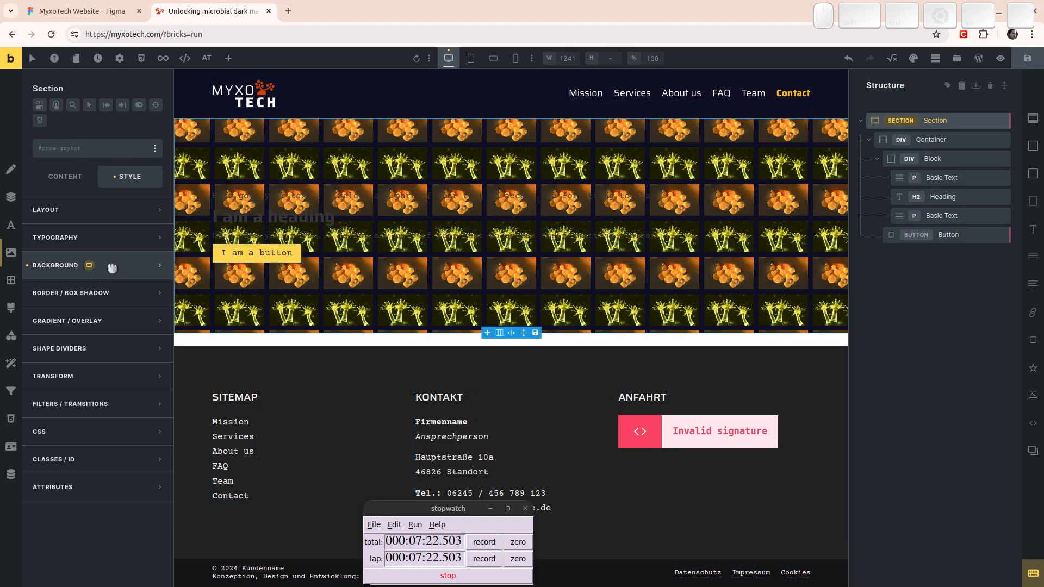
# Set the section's typography color to the white palette color var(--white).
pyautogui.click(104, 238)
pyautogui.click(154, 235)
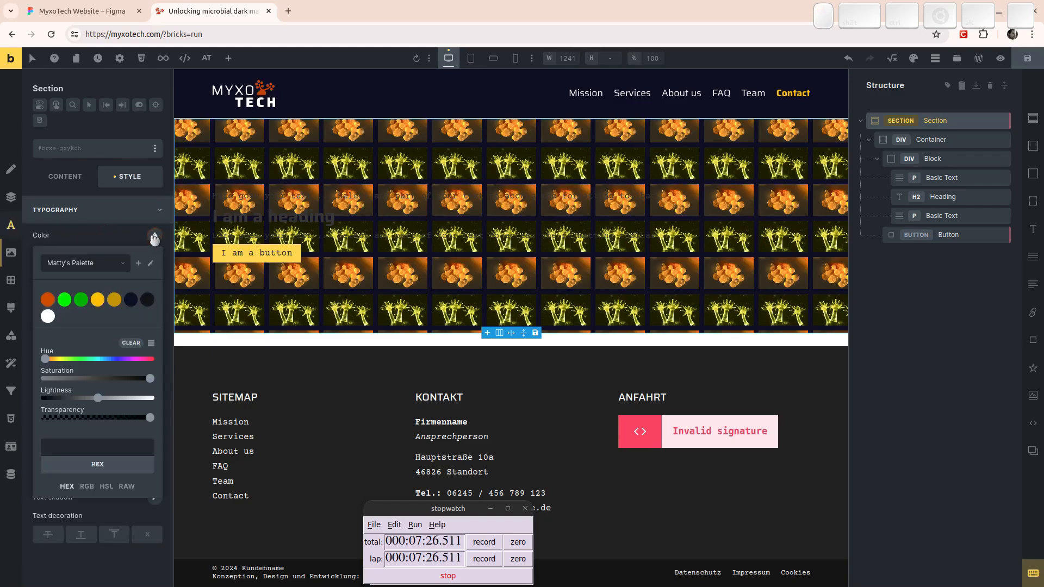
pyautogui.click(49, 317)
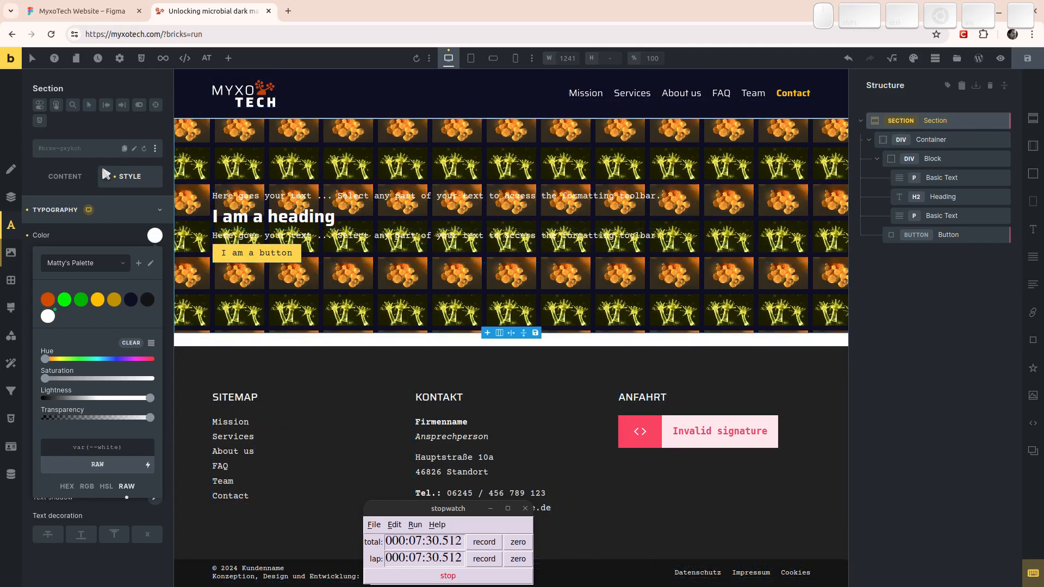
pyautogui.click(130, 210)
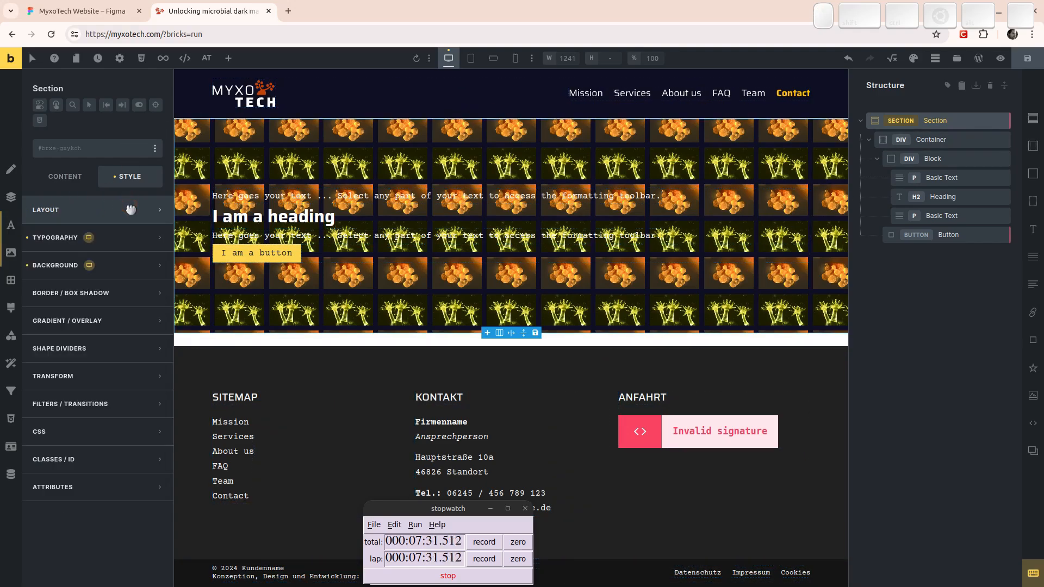
# Apply the section's gradient as an overlay and set its angle to 93 degrees.
pyautogui.click(82, 321)
pyautogui.click(126, 238)
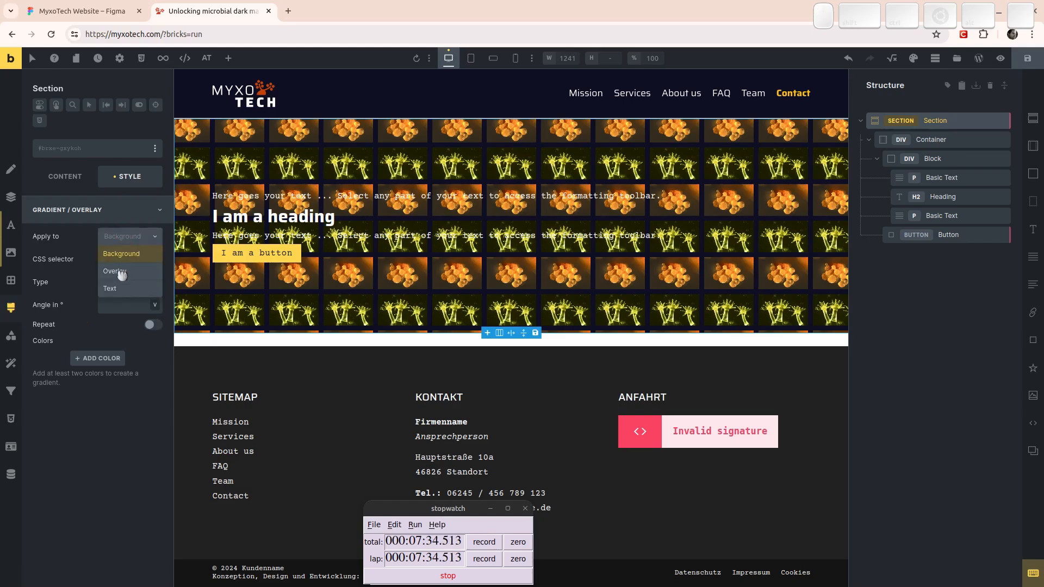
pyautogui.click(123, 272)
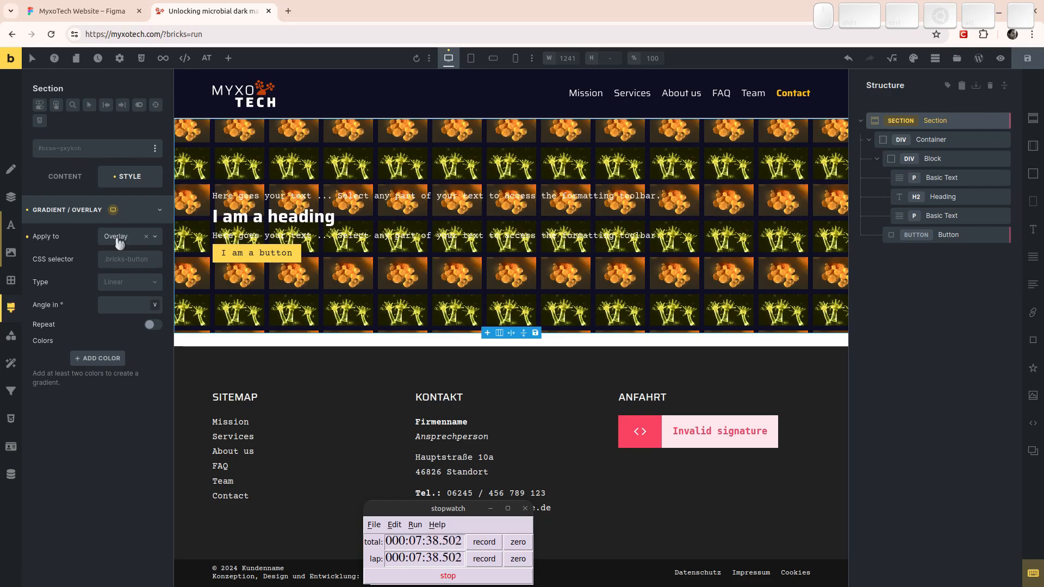
pyautogui.click(135, 283)
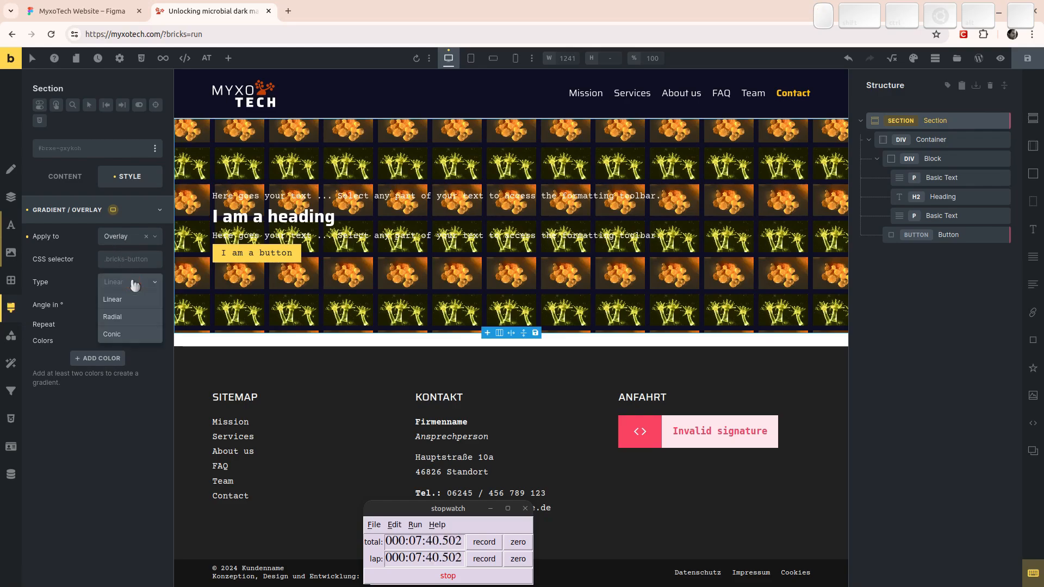
pyautogui.click(135, 283)
pyautogui.click(129, 307)
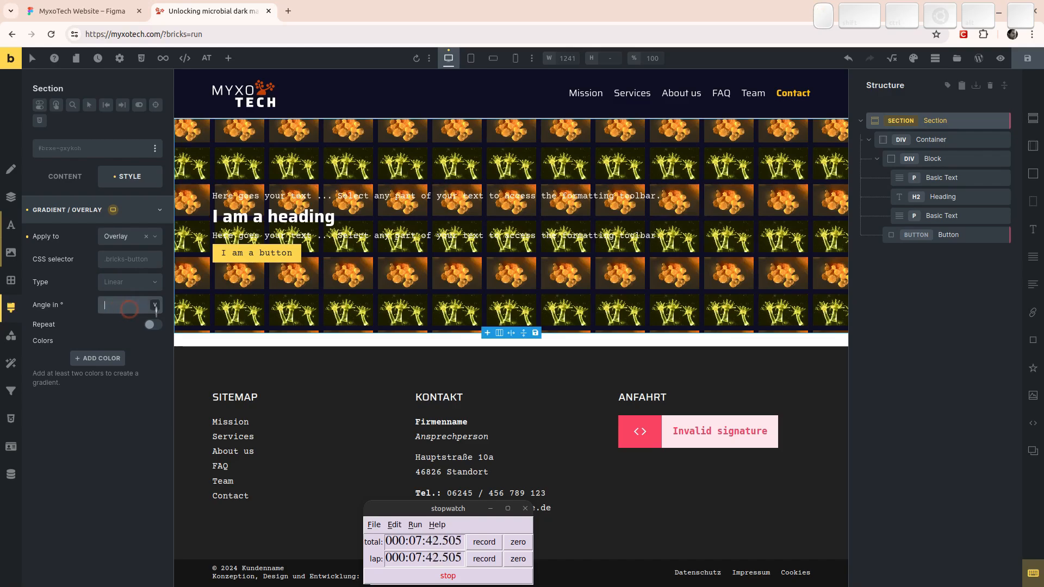
pyautogui.write('93')
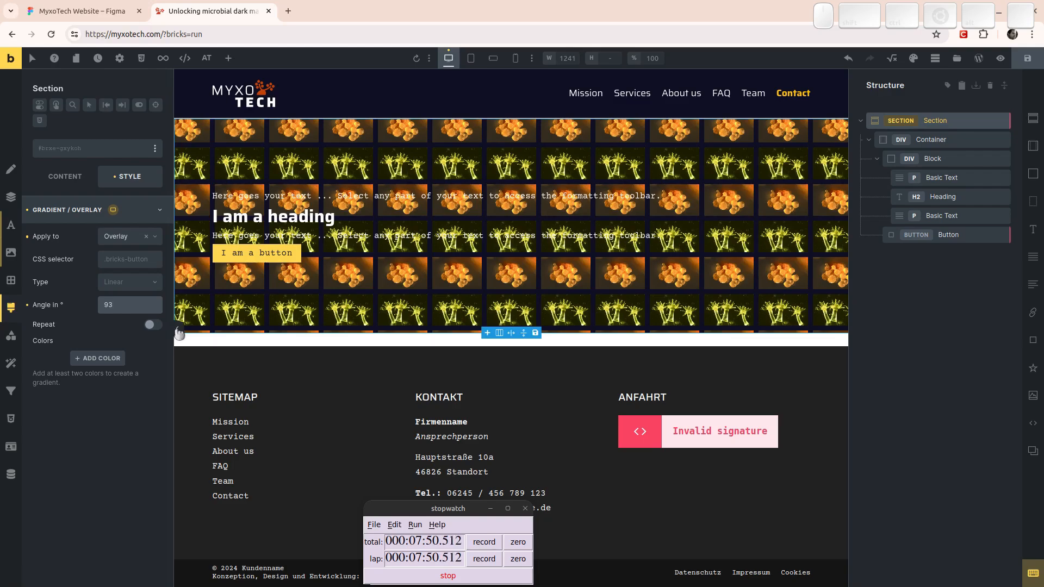
# Add a first gradient color using the dark navy var(--fill) and set its color stop to 55%.
pyautogui.click(101, 359)
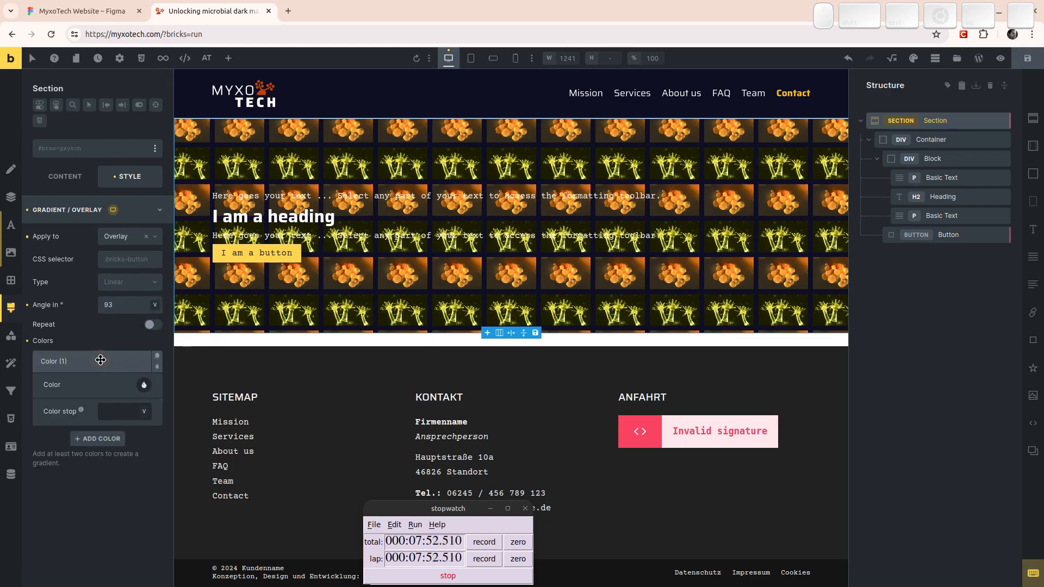
pyautogui.click(144, 385)
pyautogui.click(124, 447)
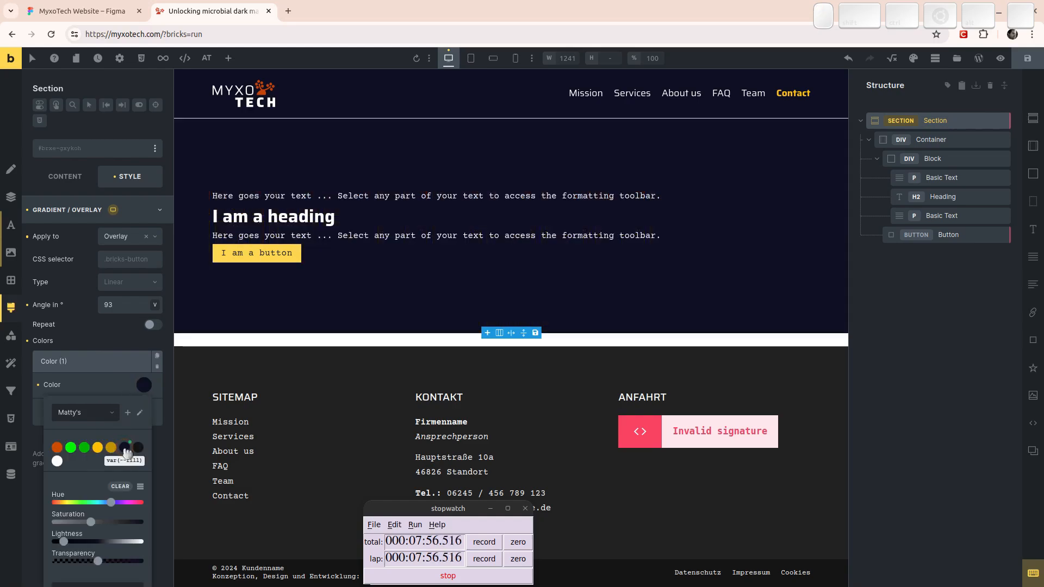
pyautogui.click(103, 369)
pyautogui.click(103, 368)
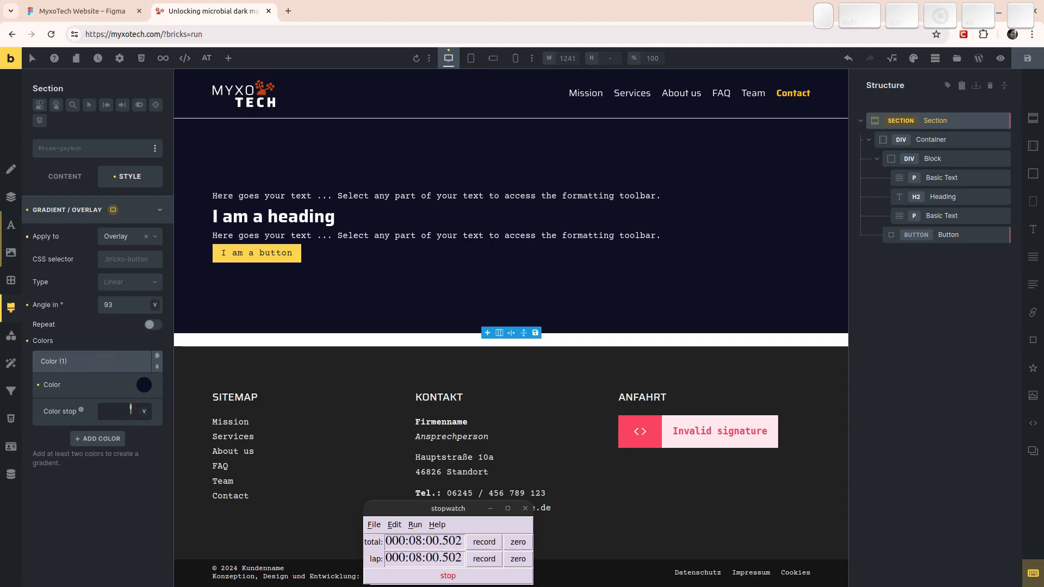
pyautogui.write('55%')
# Add a second gradient color set to transparent with a color stop of 55.1.
pyautogui.click(96, 440)
pyautogui.click(144, 409)
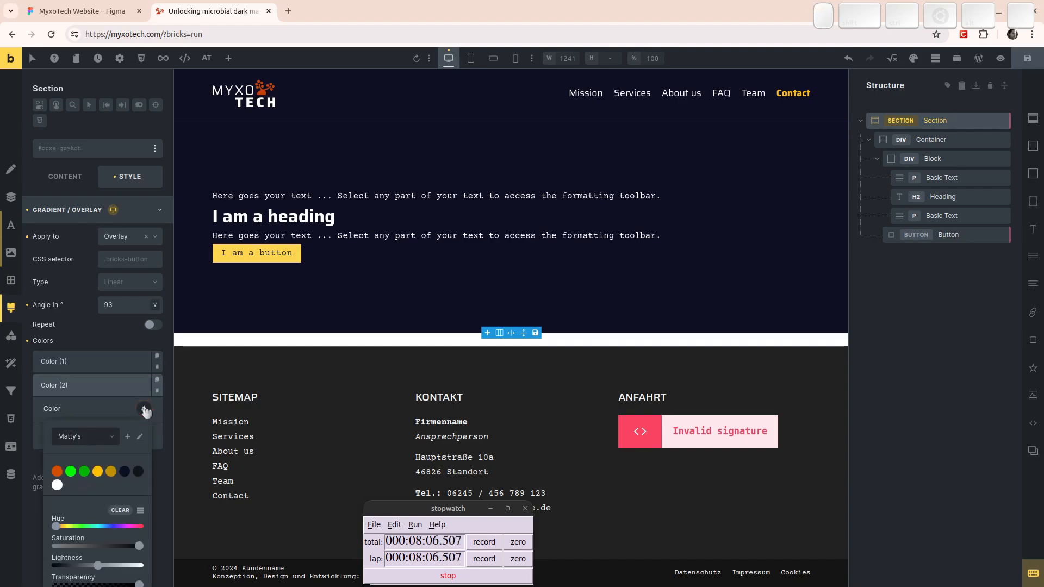
pyautogui.scroll(-2, 125, 429)
pyautogui.click(102, 533)
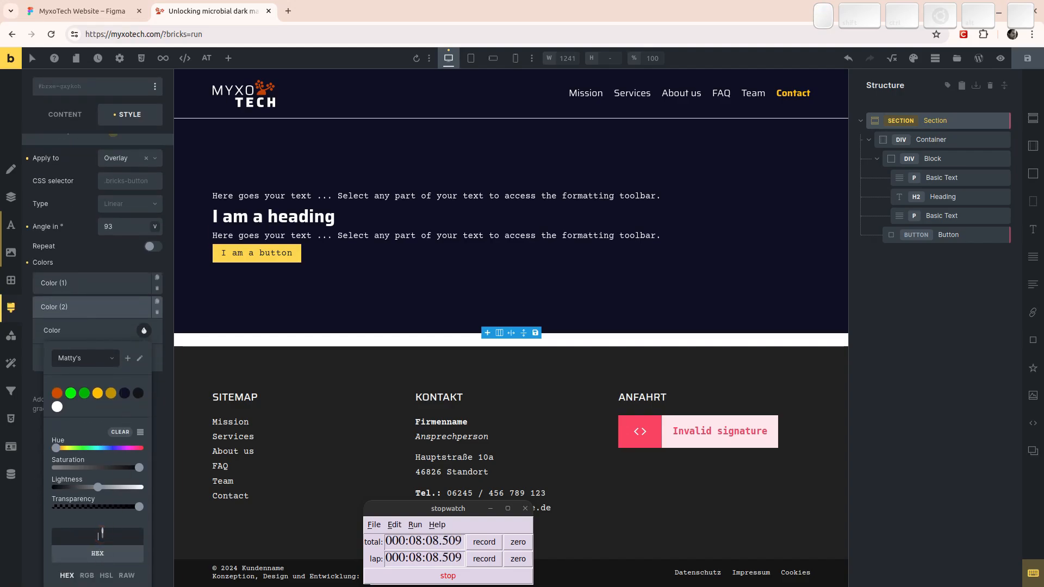
pyautogui.write('transparent')
pyautogui.press('Return')
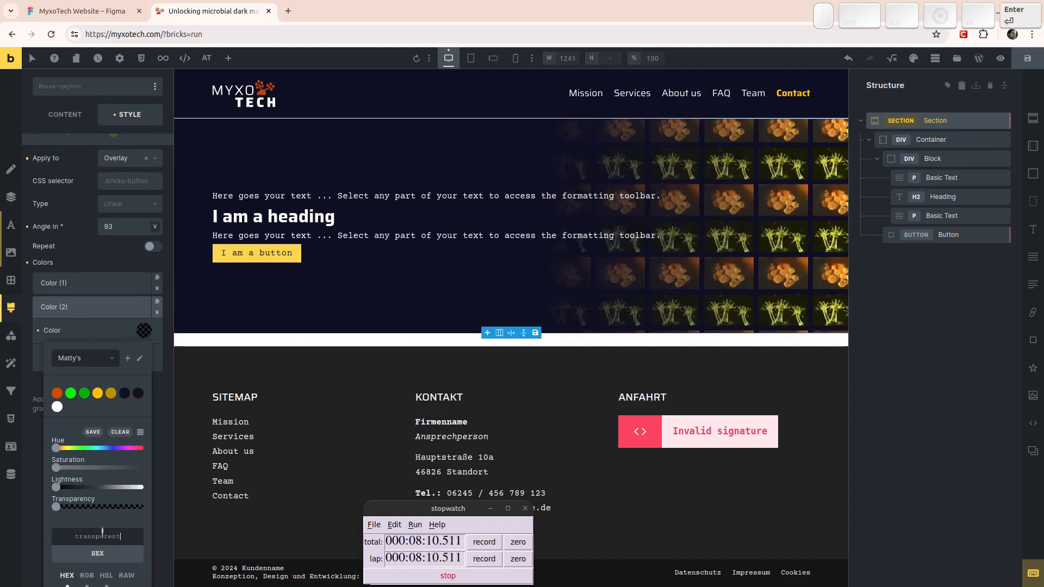
pyautogui.click(104, 323)
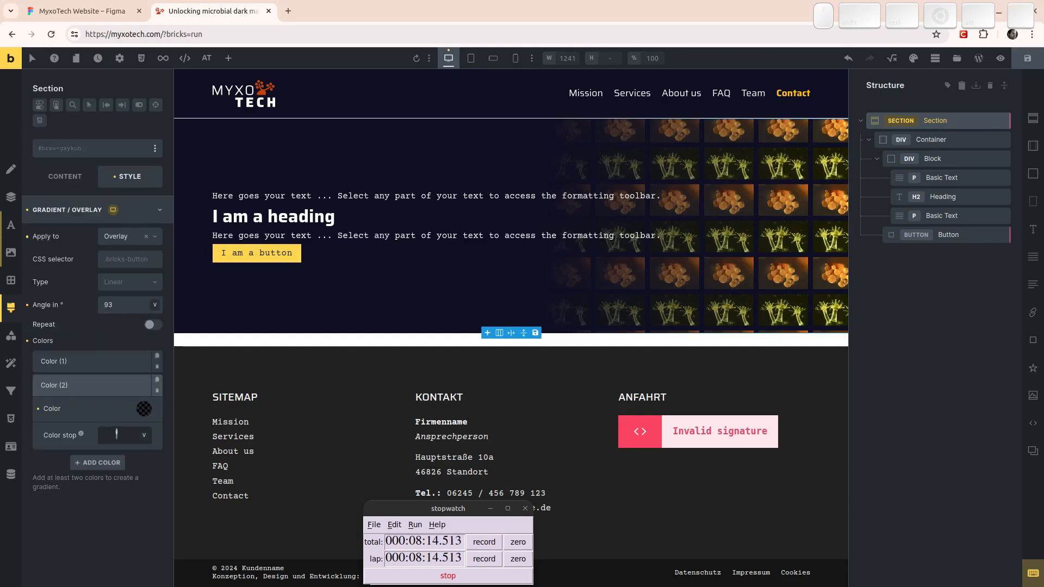
pyautogui.write('55.1')
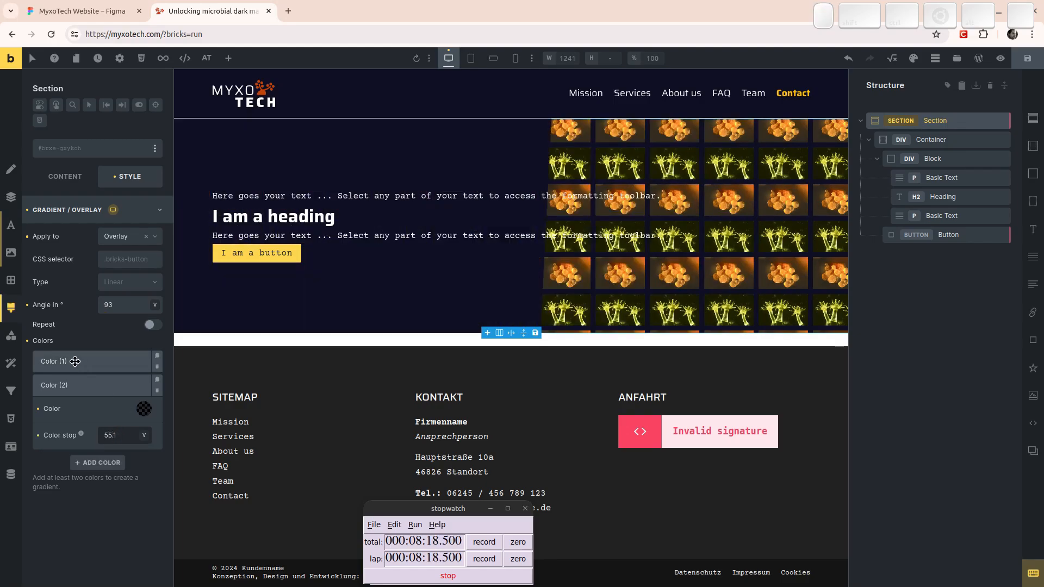
# Set the section's gradient overlay angle to 100 degrees.
pyautogui.click(140, 301)
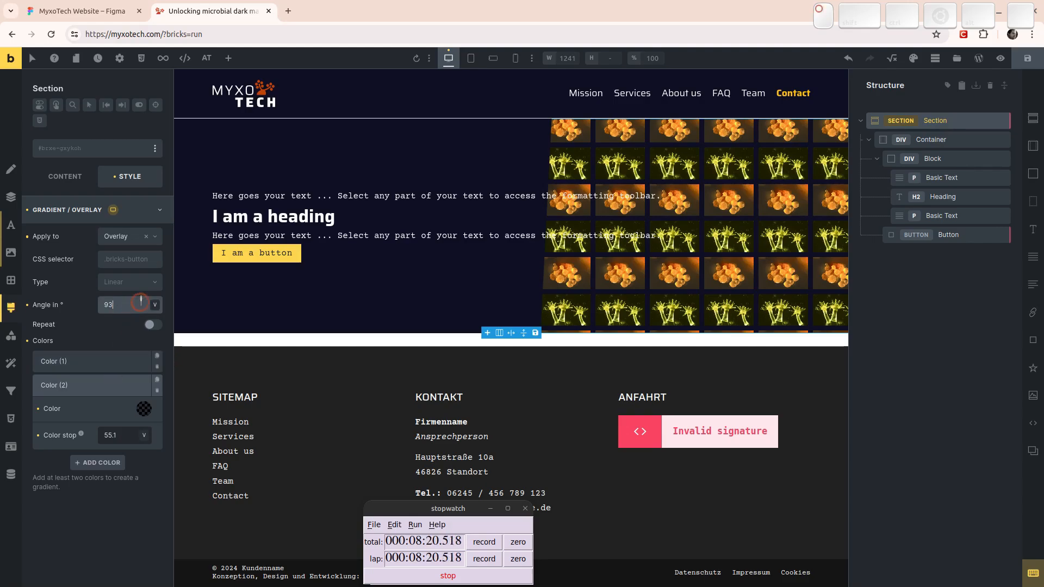
pyautogui.press('Up')
pyautogui.press('Up')
pyautogui.press('Up')
pyautogui.press('Up')
pyautogui.press('Up')
pyautogui.press('Up')
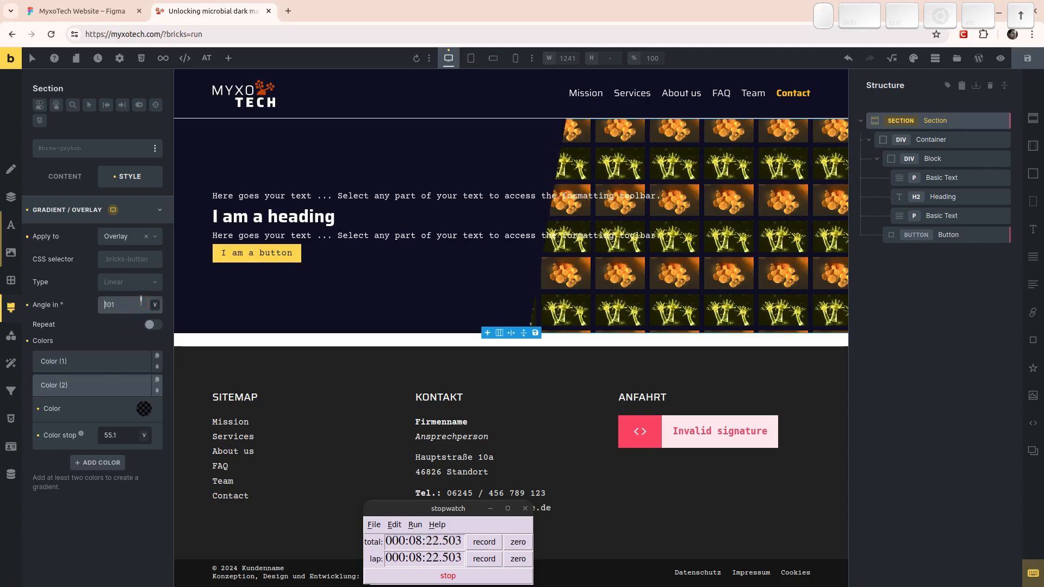
pyautogui.press('Up')
pyautogui.press('Down')
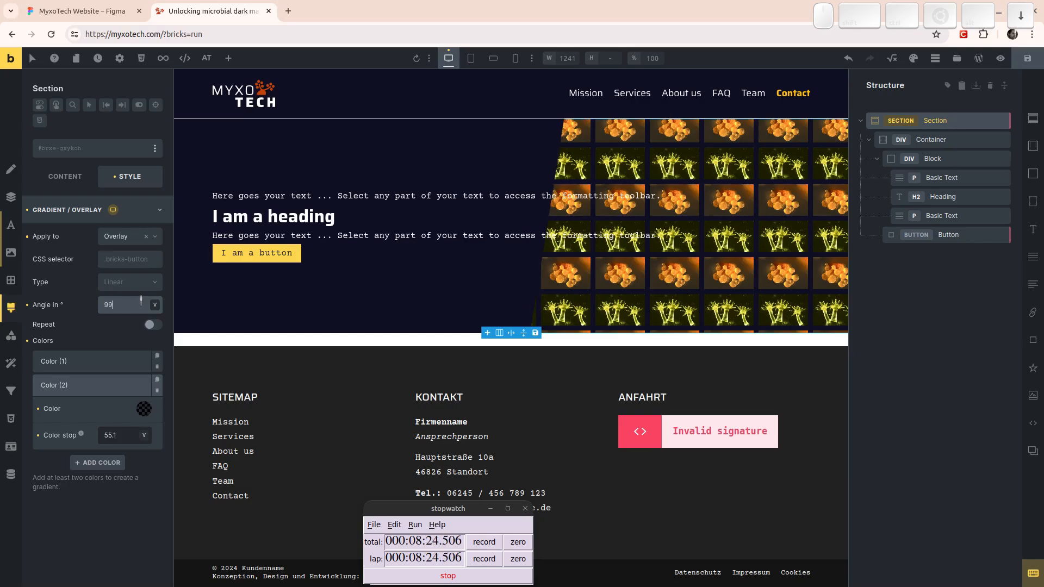
pyautogui.press('Up')
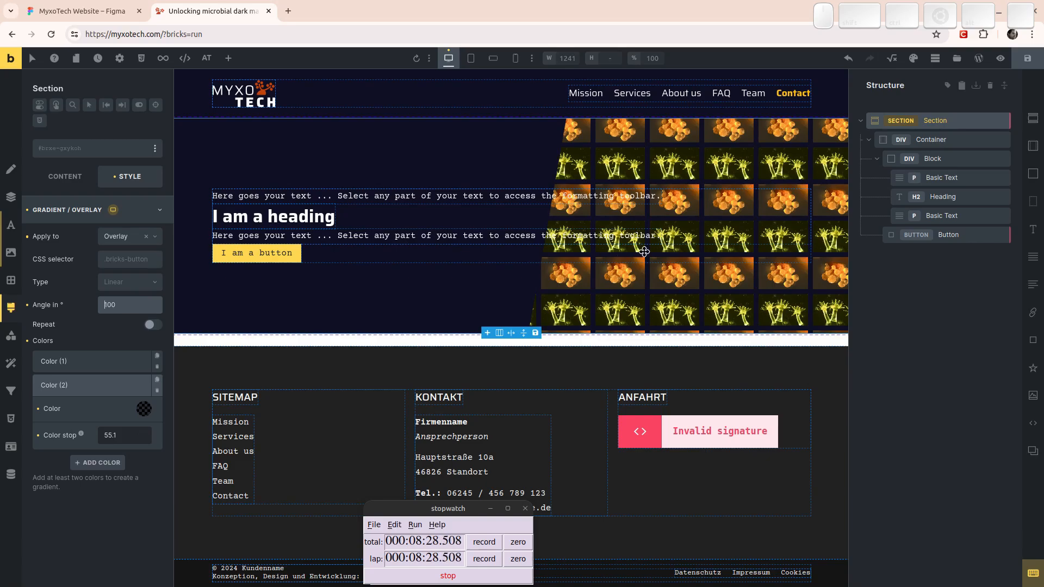
# Rename the section as Intro in the page structure.
pyautogui.click(933, 141)
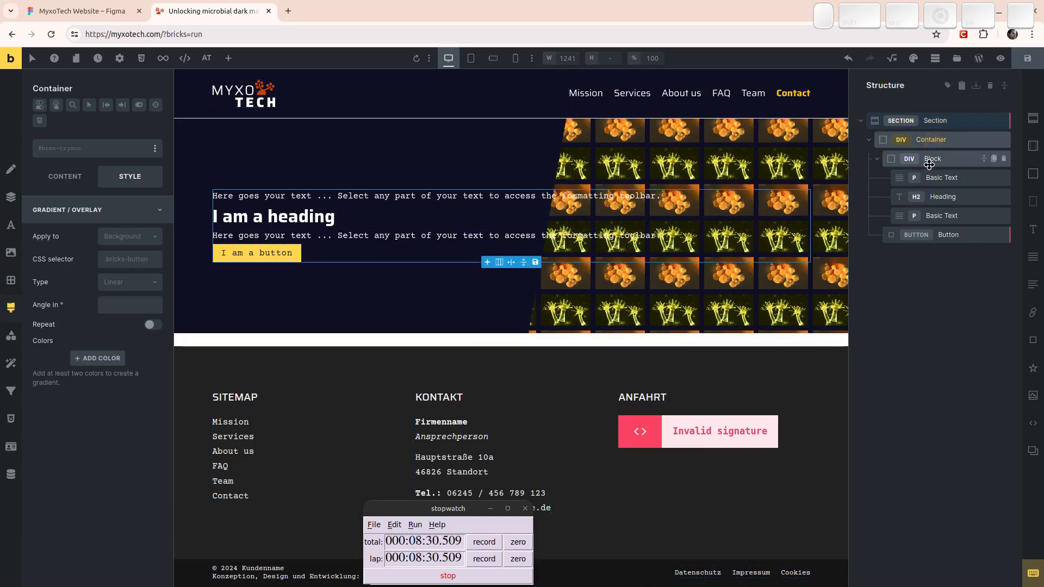
pyautogui.click(931, 162)
pyautogui.click(934, 121)
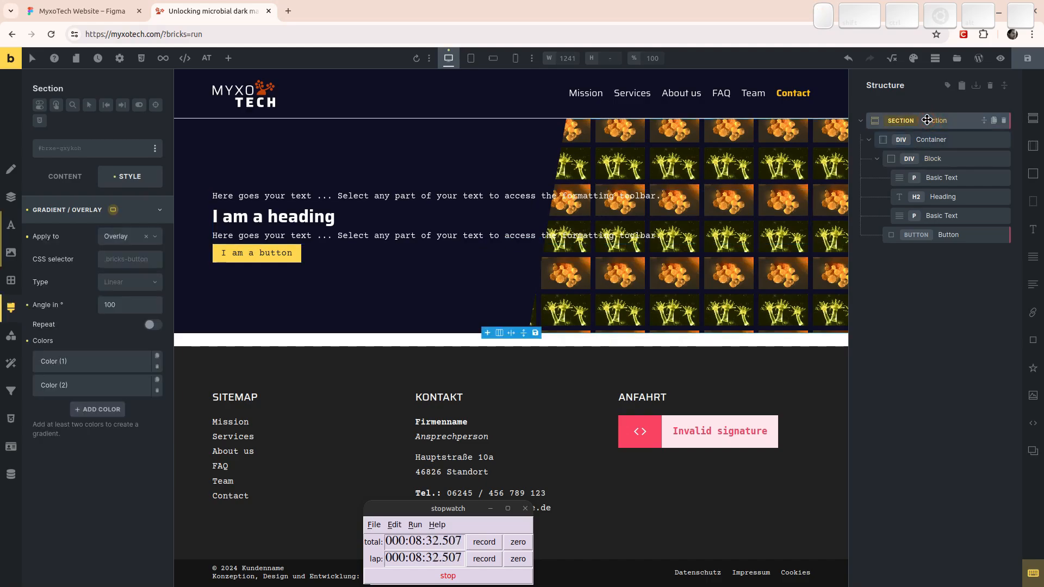
pyautogui.doubleClick(933, 121)
pyautogui.write('Intreo')
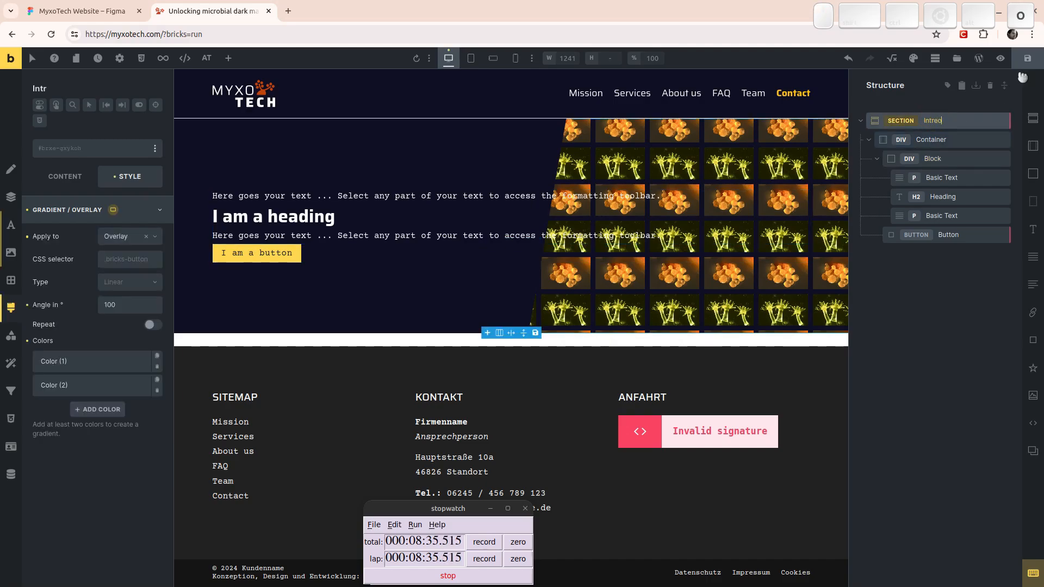
pyautogui.press('Return')
pyautogui.doubleClick(935, 121)
pyautogui.write('Intro')
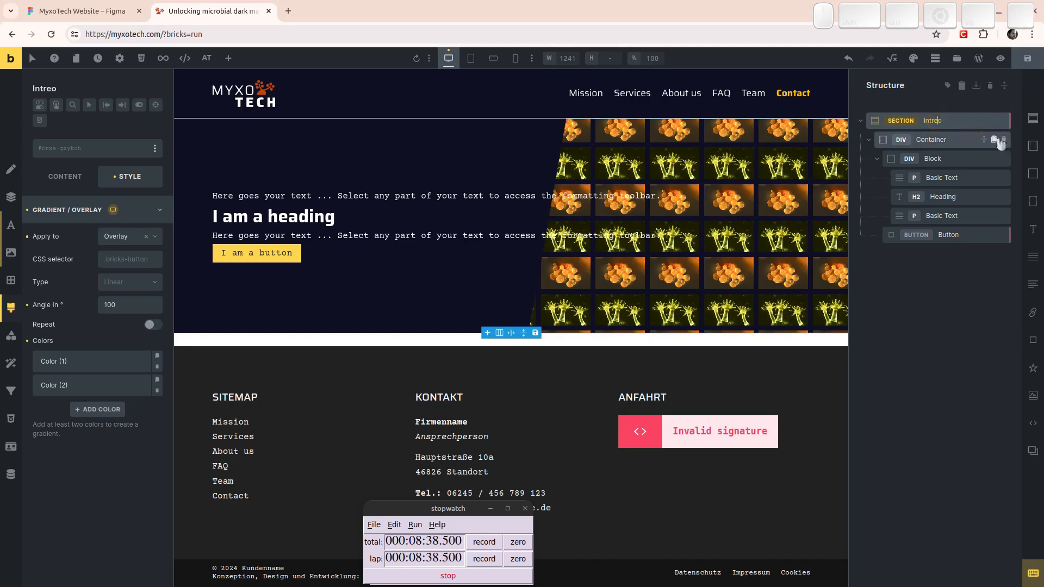
pyautogui.press('Return')
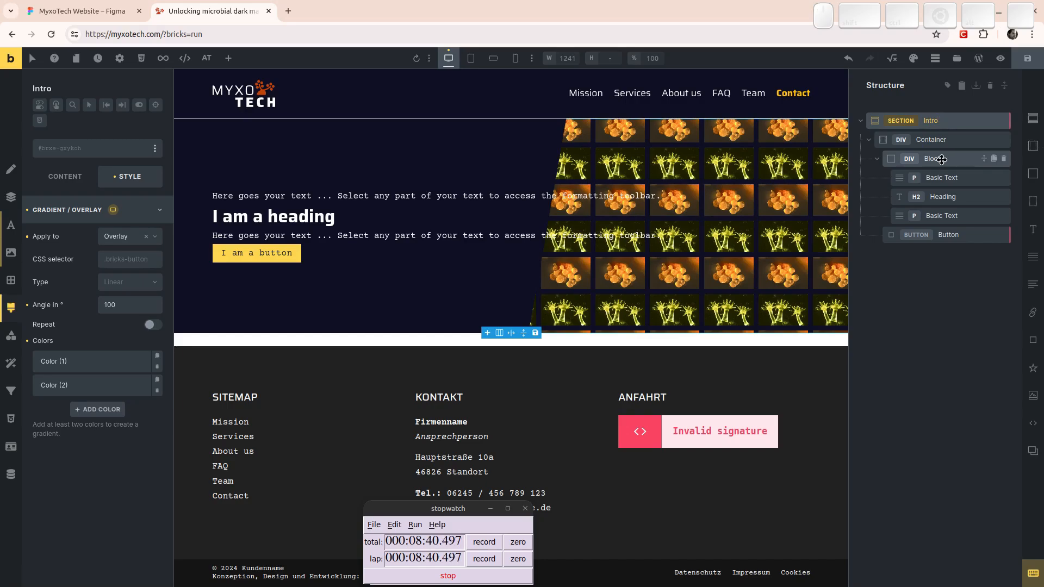
# Rename the container inside the section as Wrapper.
pyautogui.doubleClick(930, 136)
pyautogui.write('W')
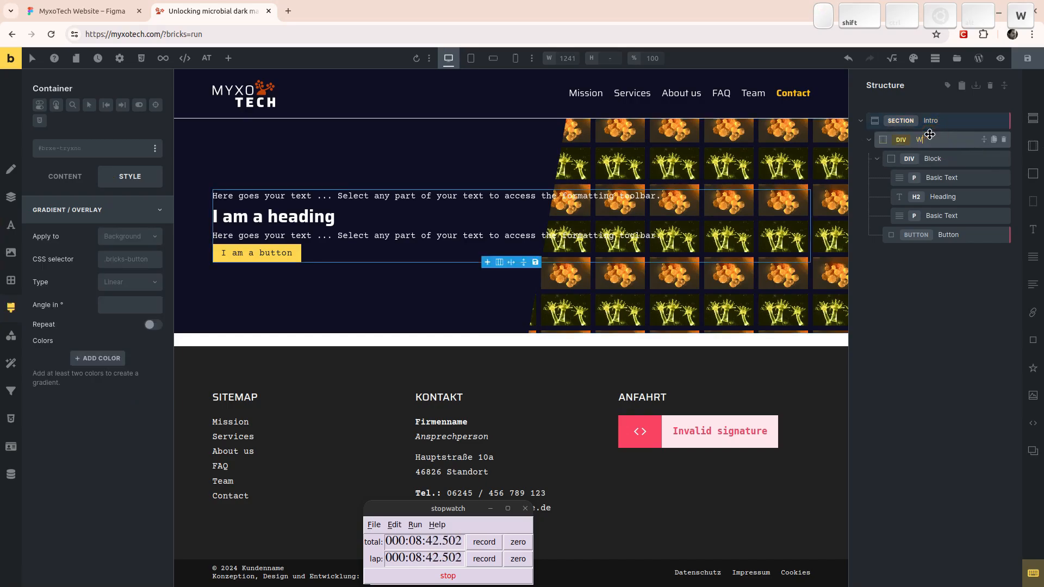
pyautogui.write('rapper')
pyautogui.press('Return')
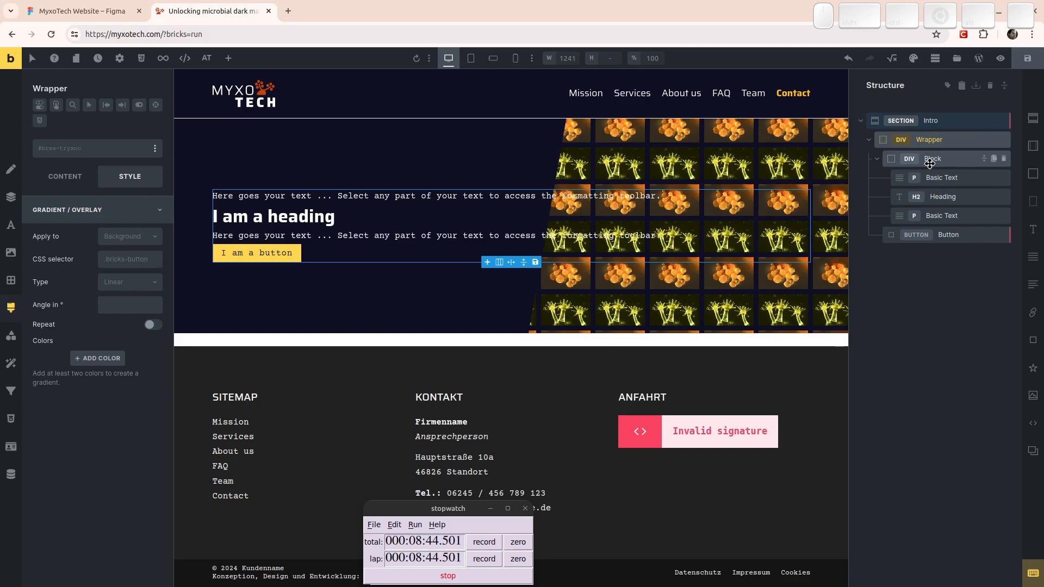
# Rename the block inside the Wrapper as Blurb.
pyautogui.doubleClick(929, 159)
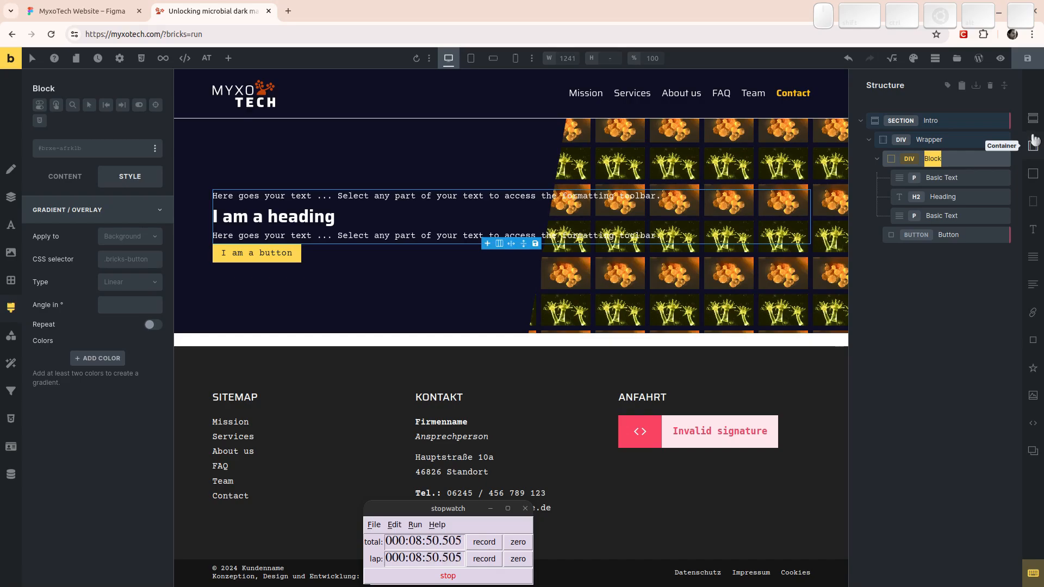
pyautogui.write('Bl')
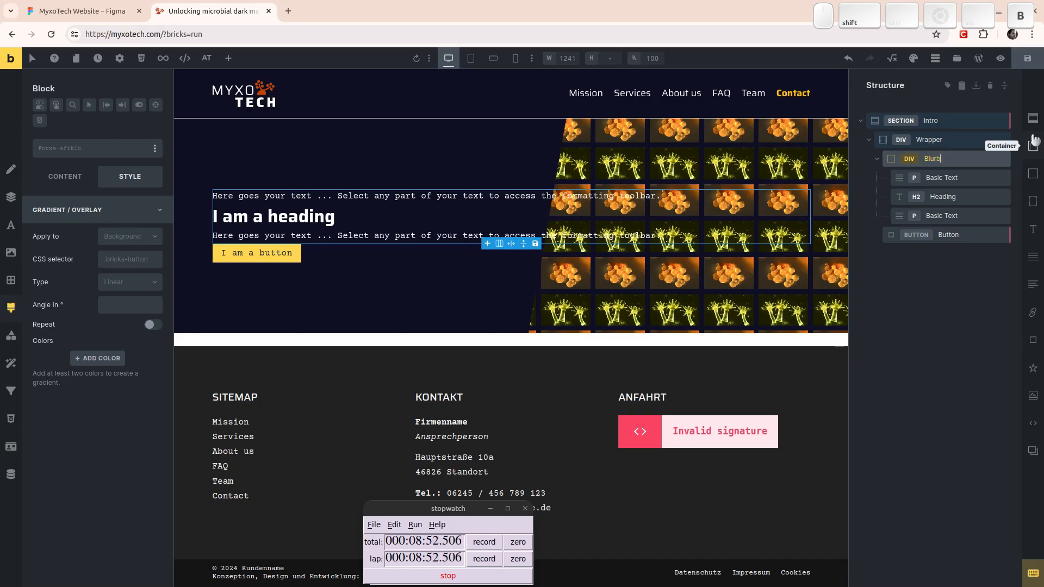
pyautogui.write('urb')
# Rename the basic text above the heading as Pre-Heading and the one below the heading as Blurb.
pyautogui.click(945, 181)
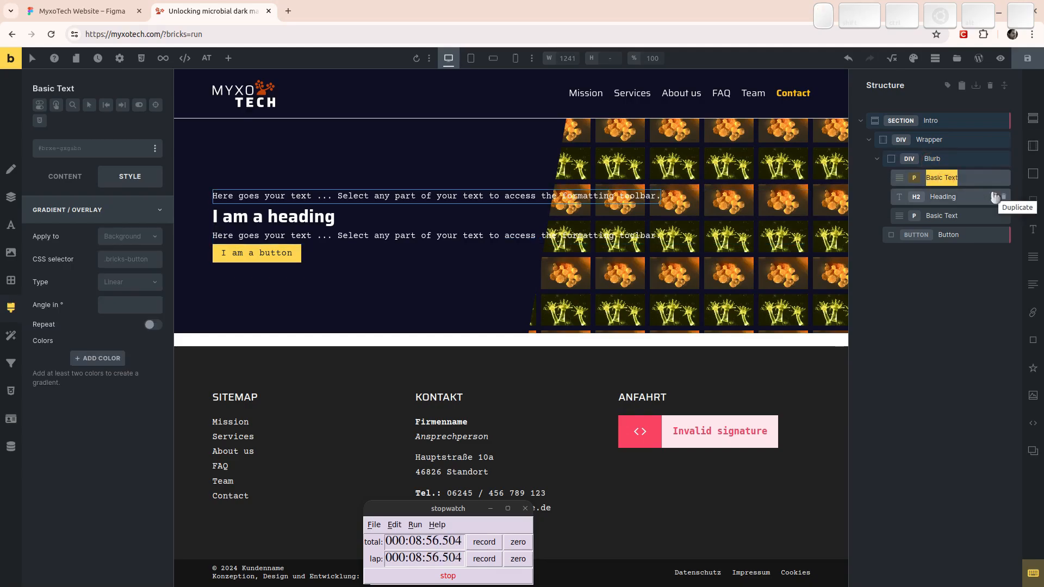
pyautogui.write('Pre-Heading')
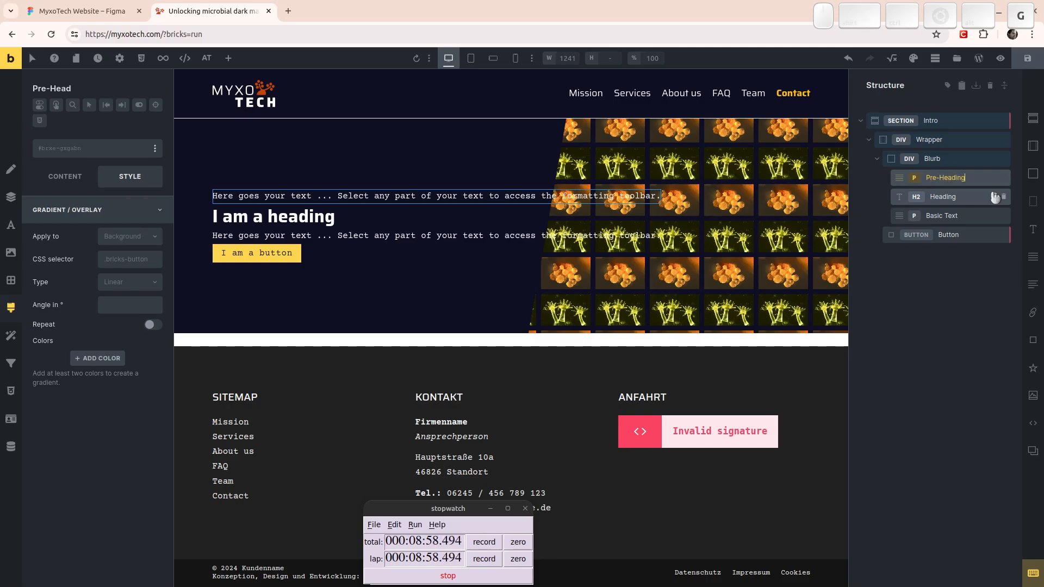
pyautogui.doubleClick(951, 217)
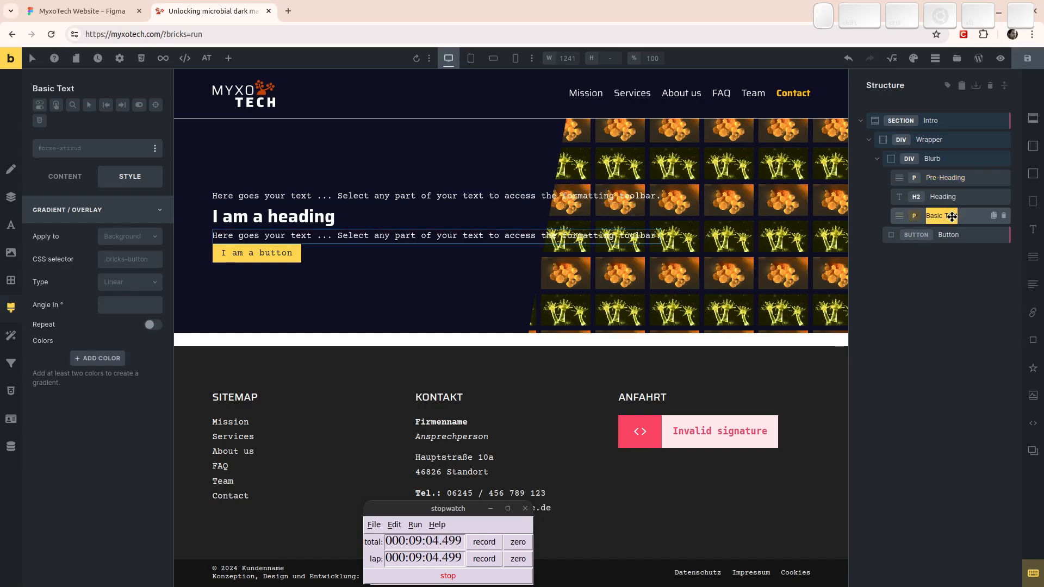
pyautogui.write('Blurb')
pyautogui.press('Return')
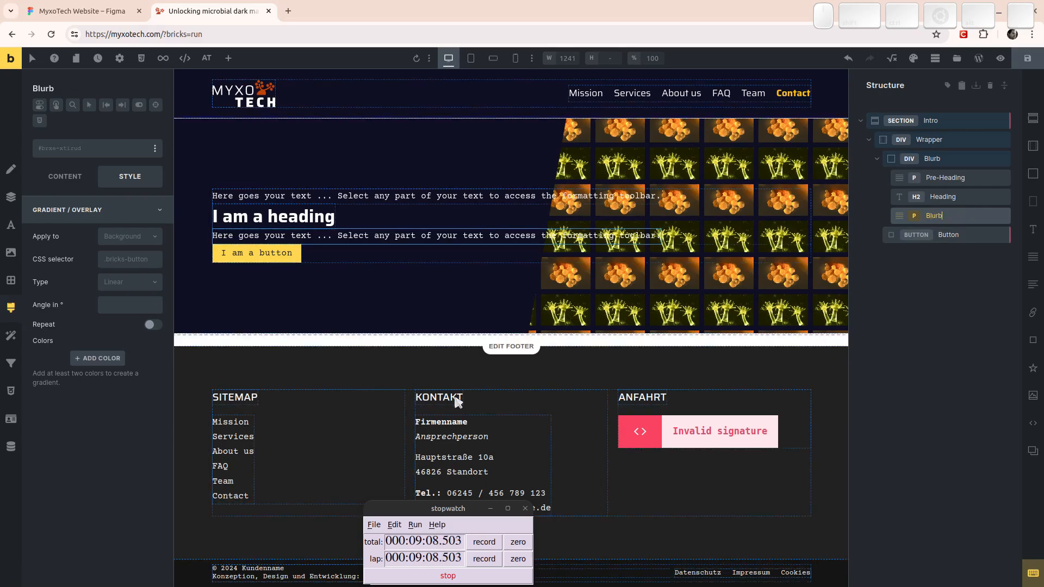
pyautogui.click(443, 577)
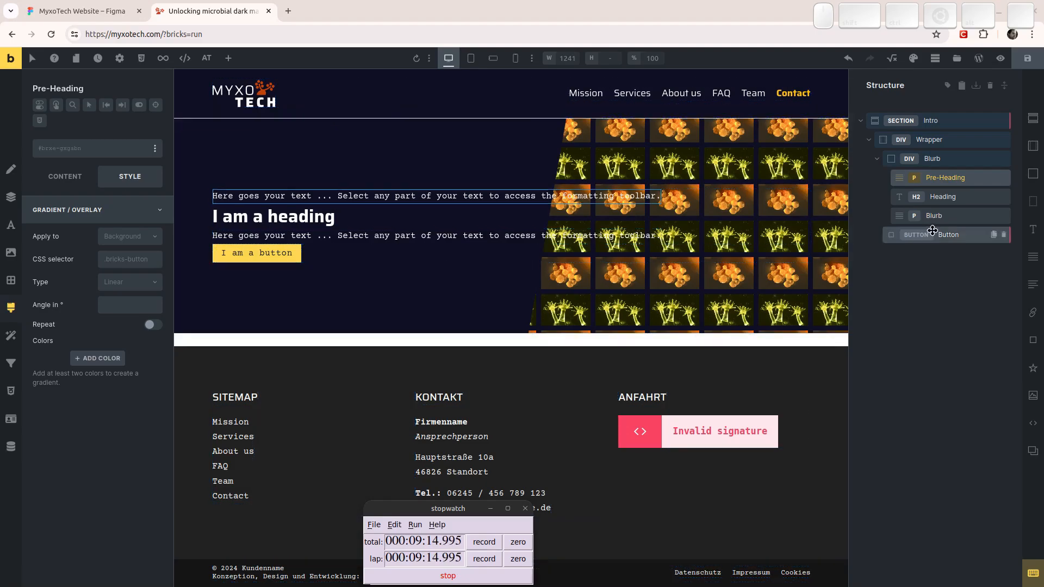
# Rename the section as Hero and the block inside the Wrapper as Intro.
pyautogui.click(932, 117)
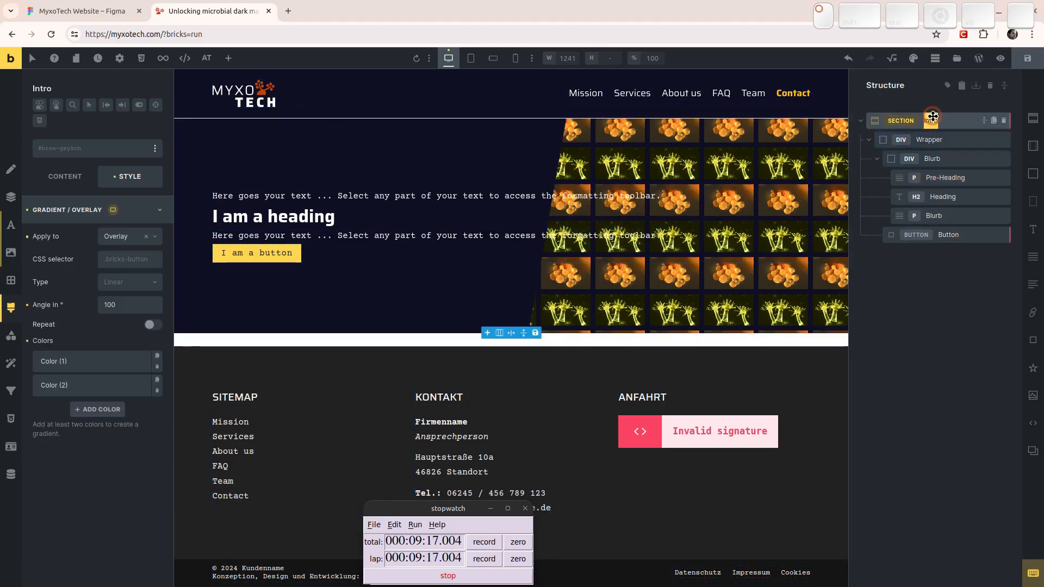
pyautogui.write('Hero')
pyautogui.press('Return')
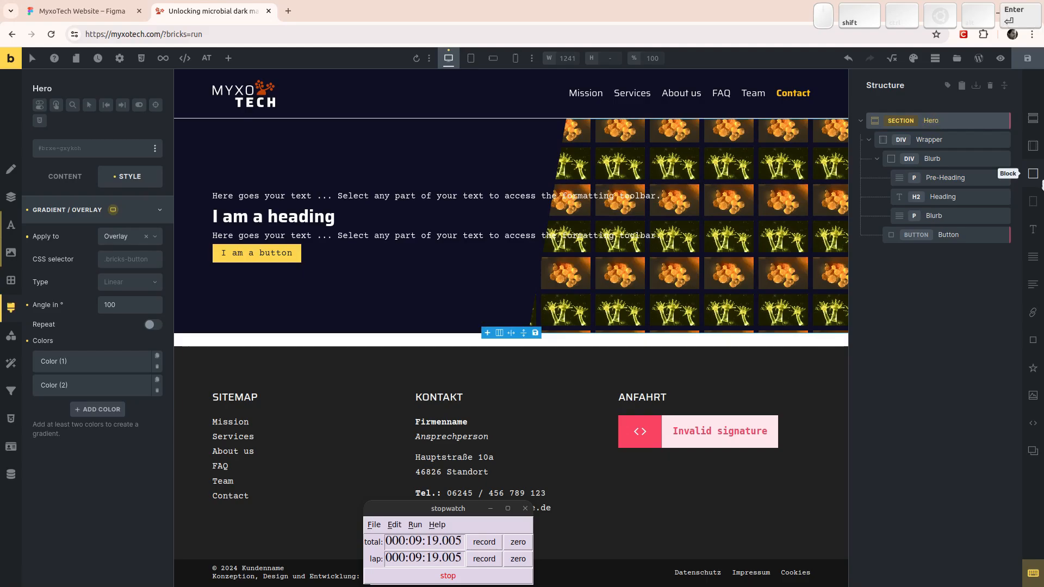
pyautogui.doubleClick(934, 159)
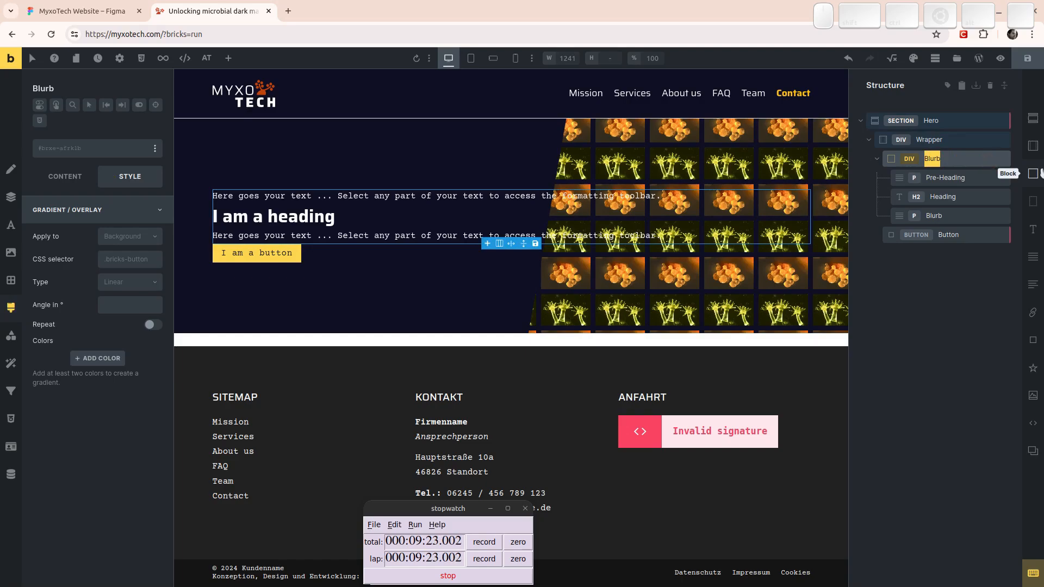
pyautogui.write('Intro')
pyautogui.press('Return')
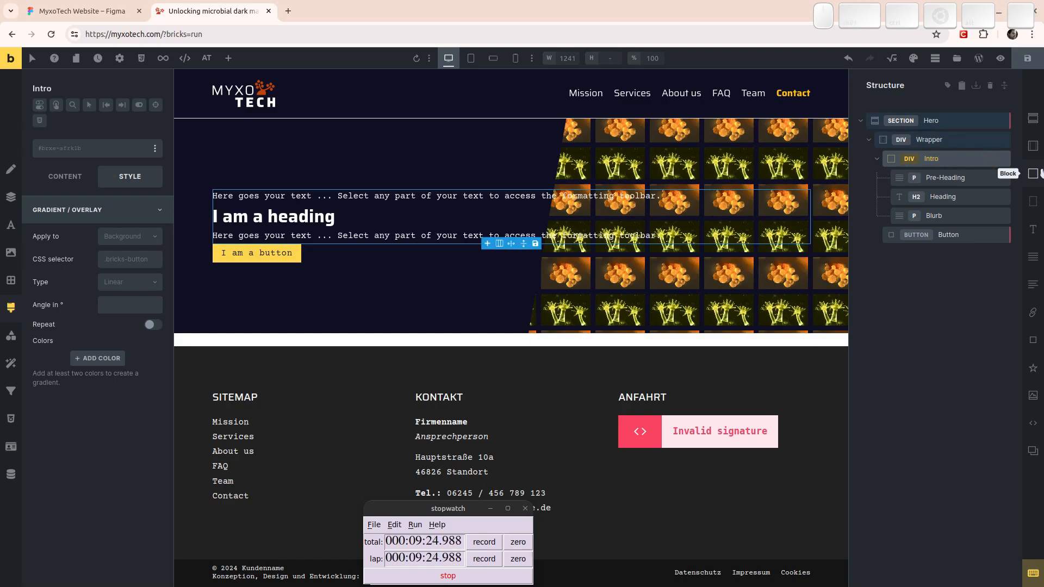
pyautogui.click(973, 177)
pyautogui.click(944, 196)
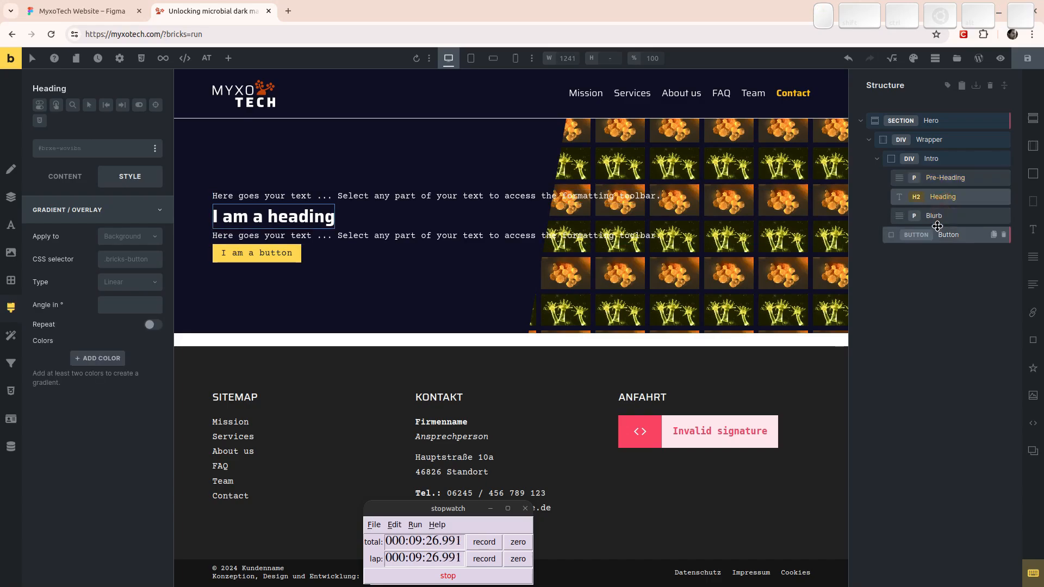
pyautogui.click(938, 215)
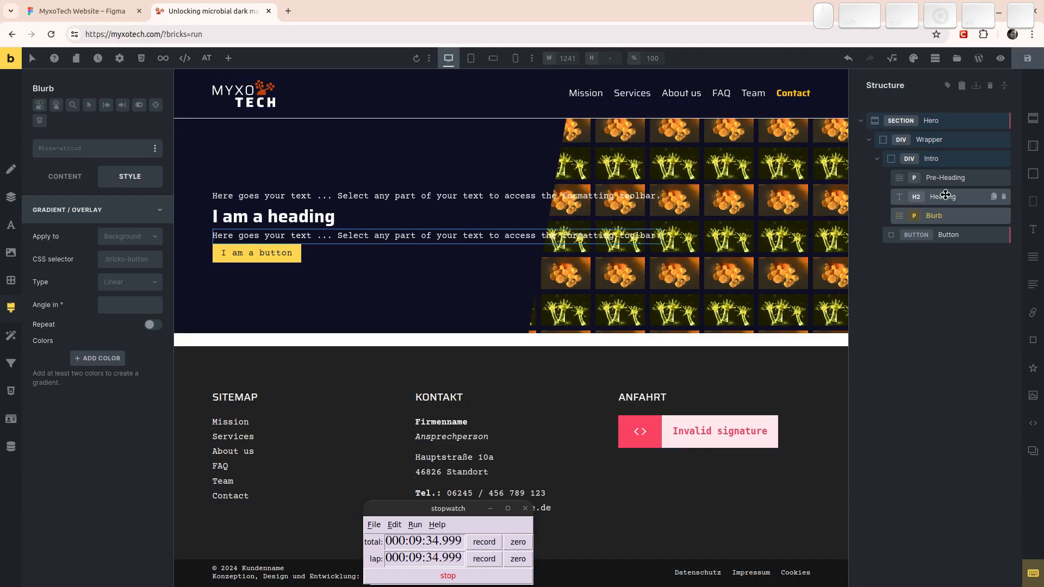
# Switch to the Figma design and copy the small pre-heading line above the hero heading.
pyautogui.click(105, 11)
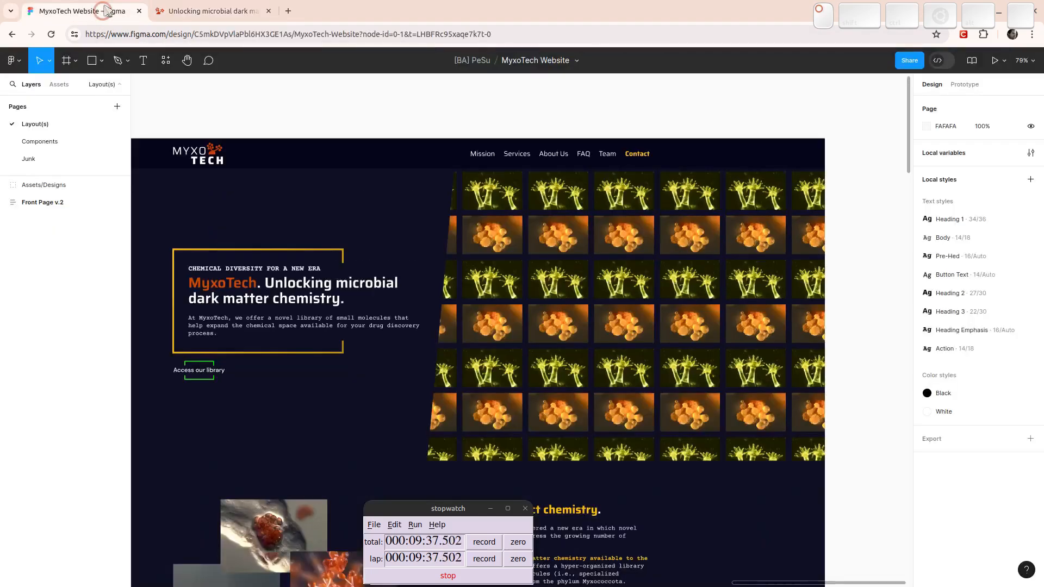
pyautogui.click(231, 270)
pyautogui.doubleClick(234, 272)
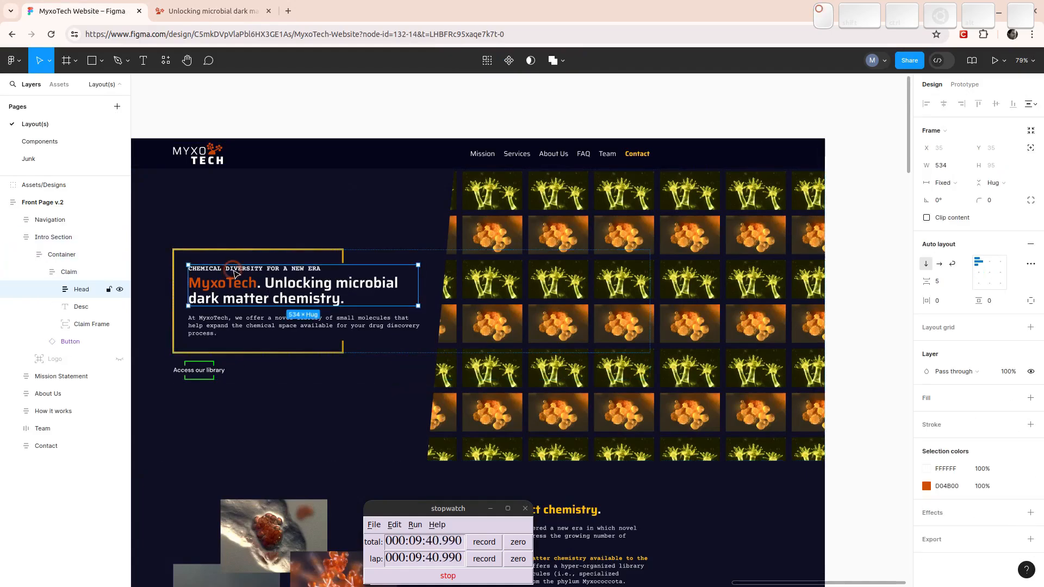
pyautogui.doubleClick(233, 269)
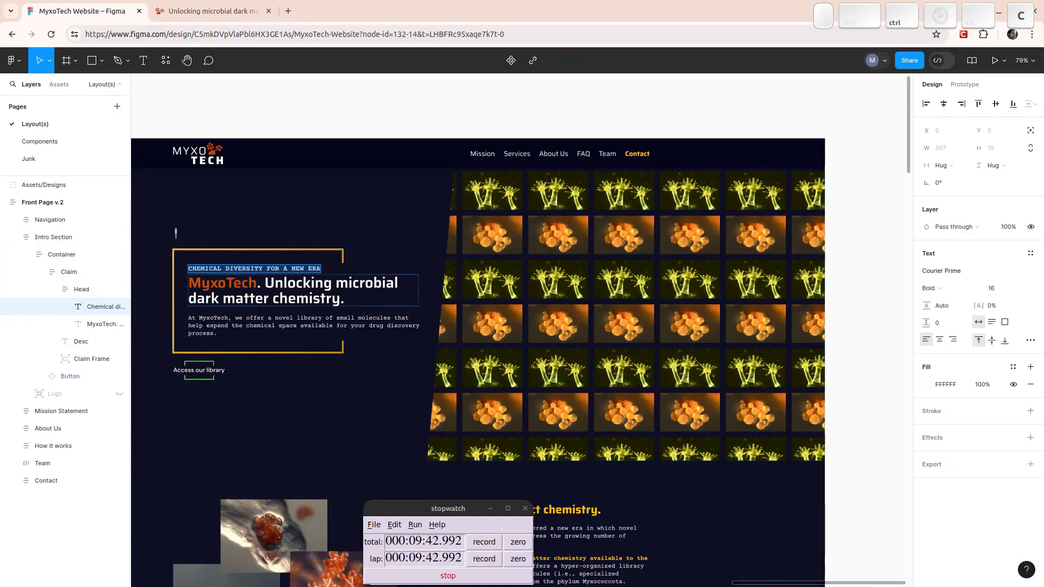
# Switch back to Bricks and replace the Pre-Heading element's text with "Chemical diversity for a new era".
pyautogui.click(210, 10)
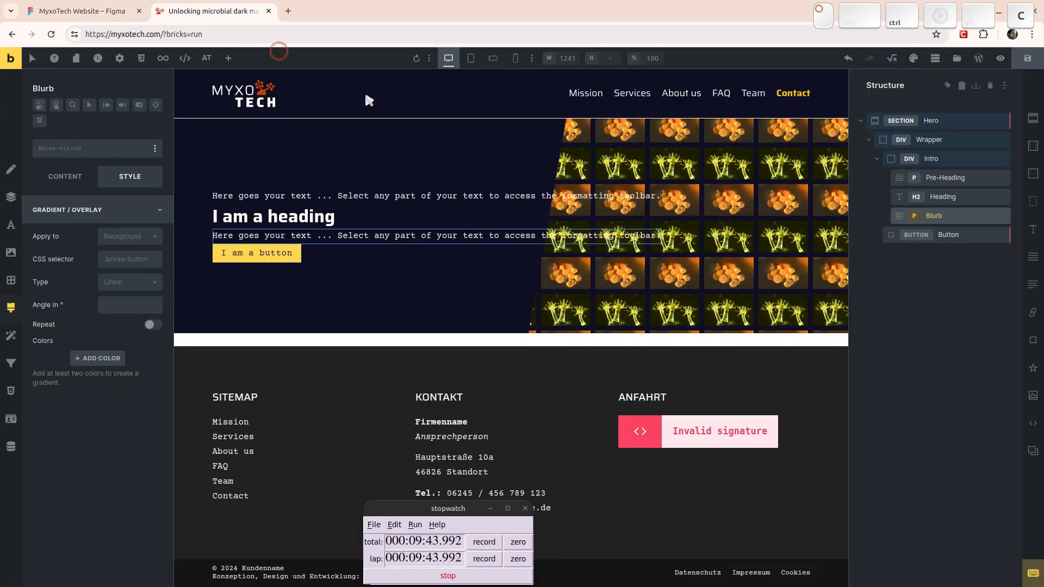
pyautogui.click(301, 195)
pyautogui.click(81, 178)
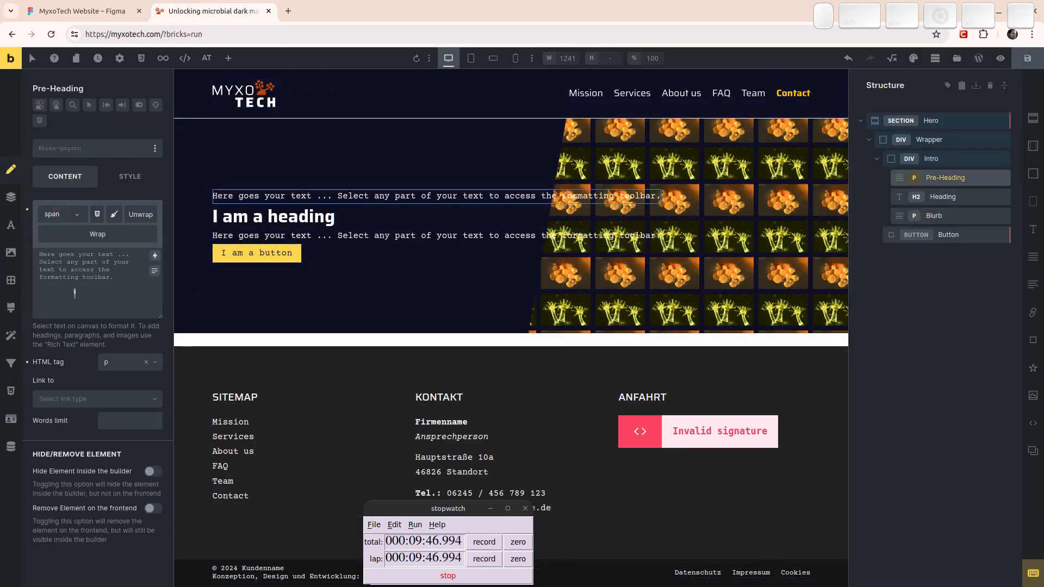
pyautogui.click(102, 308)
pyautogui.hotkey('ctrl', 'a')
pyautogui.write('Chemical diversity for a new era')
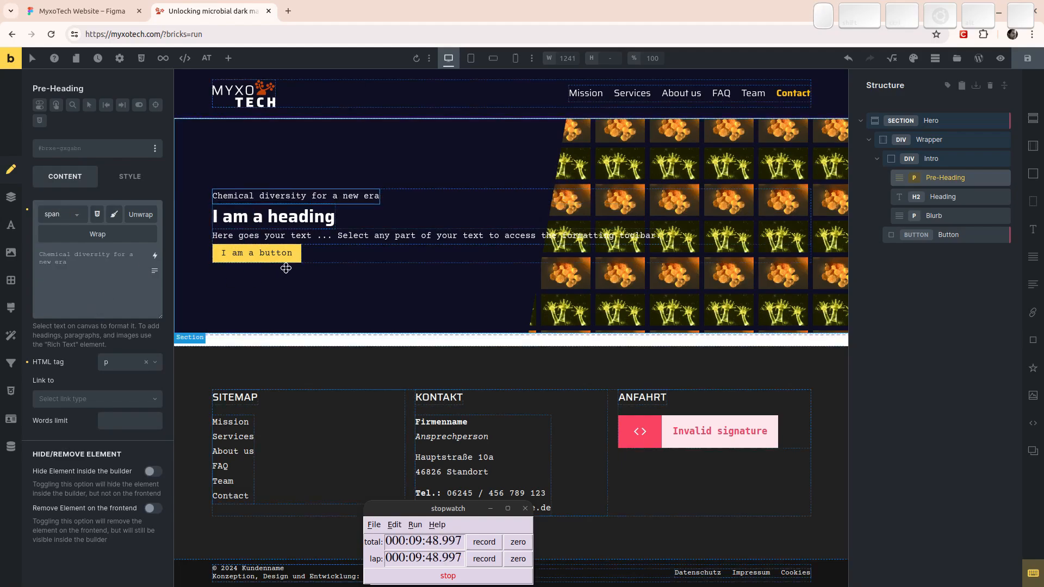
# Switch to the Figma design and copy the hero heading text "MyxoTech. Unlocking microbial dark matter chemistry.".
pyautogui.click(81, 11)
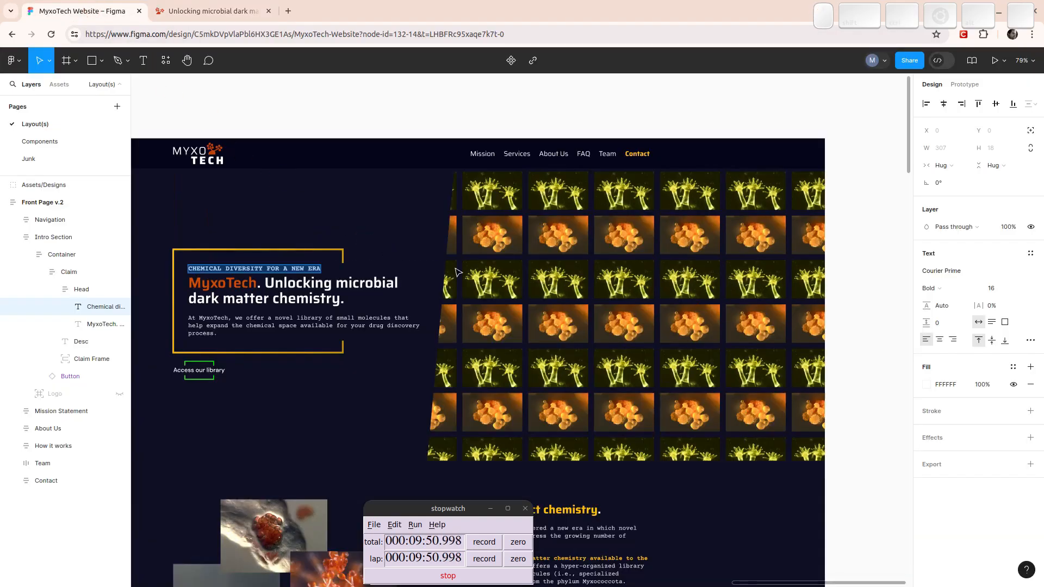
pyautogui.tripleClick(251, 283)
pyautogui.hotkey('ctrl', 'c')
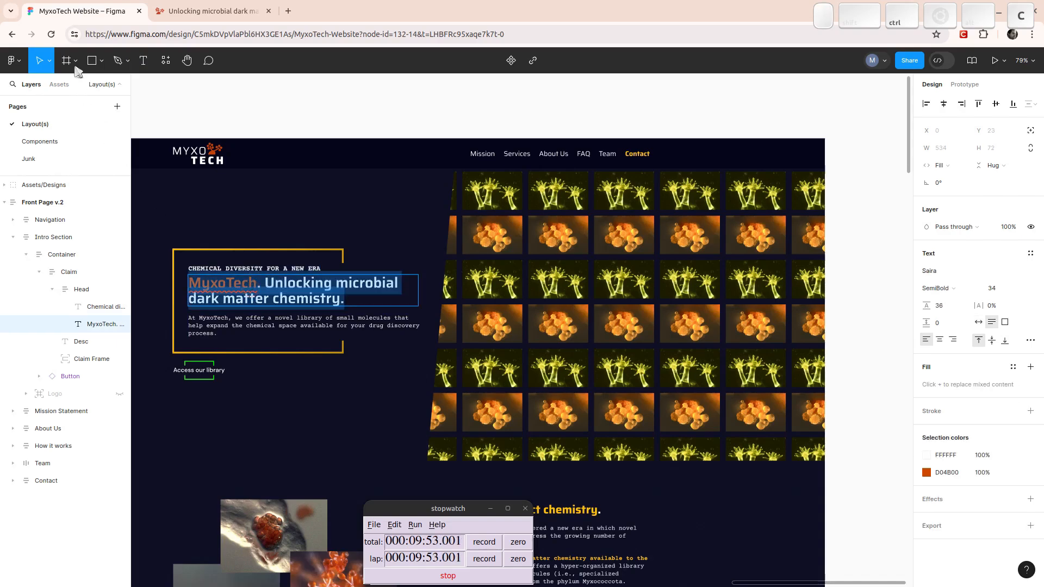
# Switch back to Bricks and replace the Heading element's text with the copied "MyxoTech. Unlocking microbial dark matter chemistry.".
pyautogui.click(220, 6)
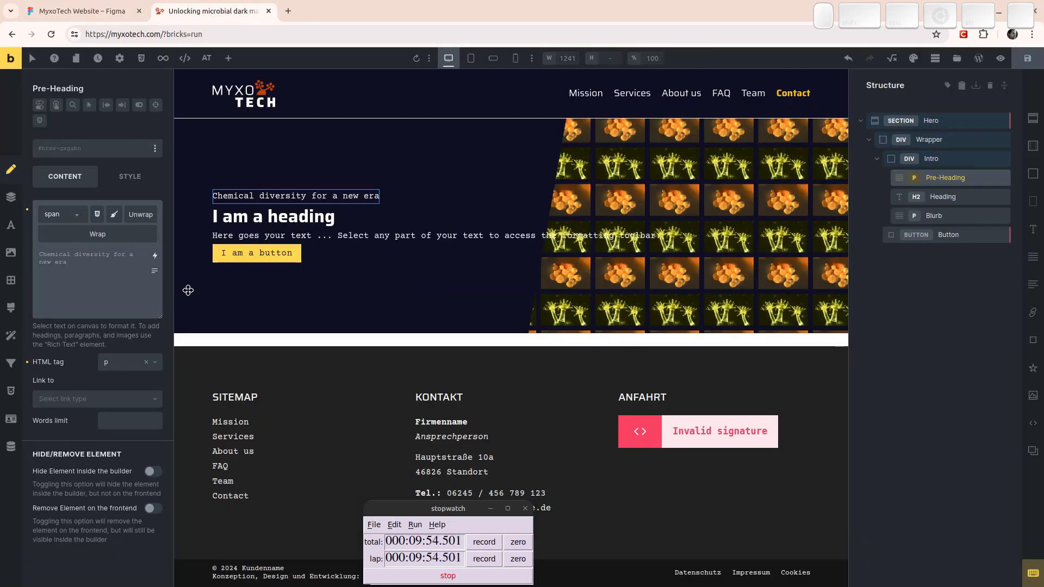
pyautogui.click(272, 216)
pyautogui.click(114, 291)
pyautogui.hotkey('ctrl', 'a')
pyautogui.hotkey('ctrl', 'v')
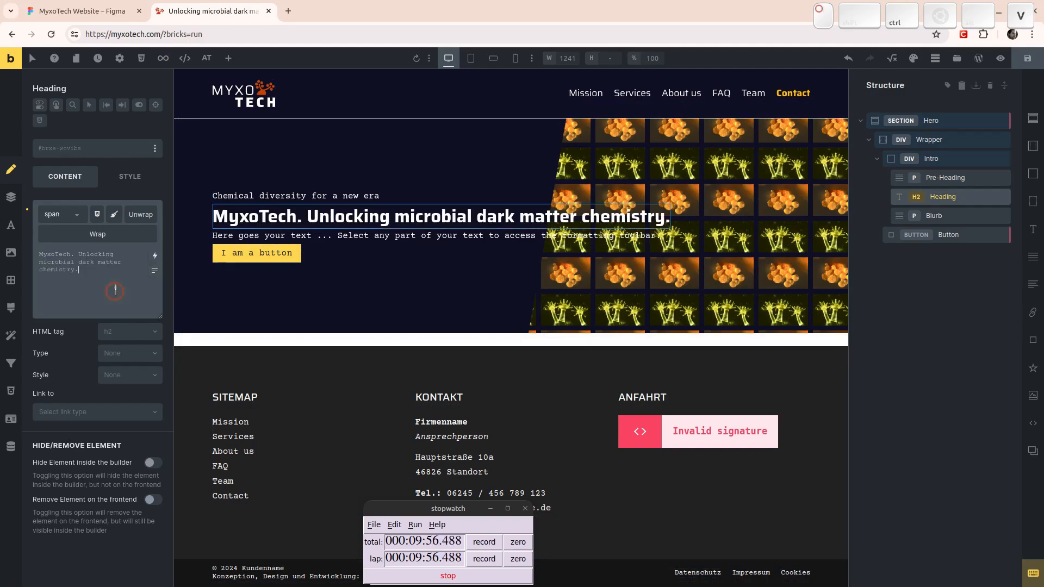
# Wrap the word "MyxoTech" in the Heading element's text in a span tag.
pyautogui.doubleClick(55, 254)
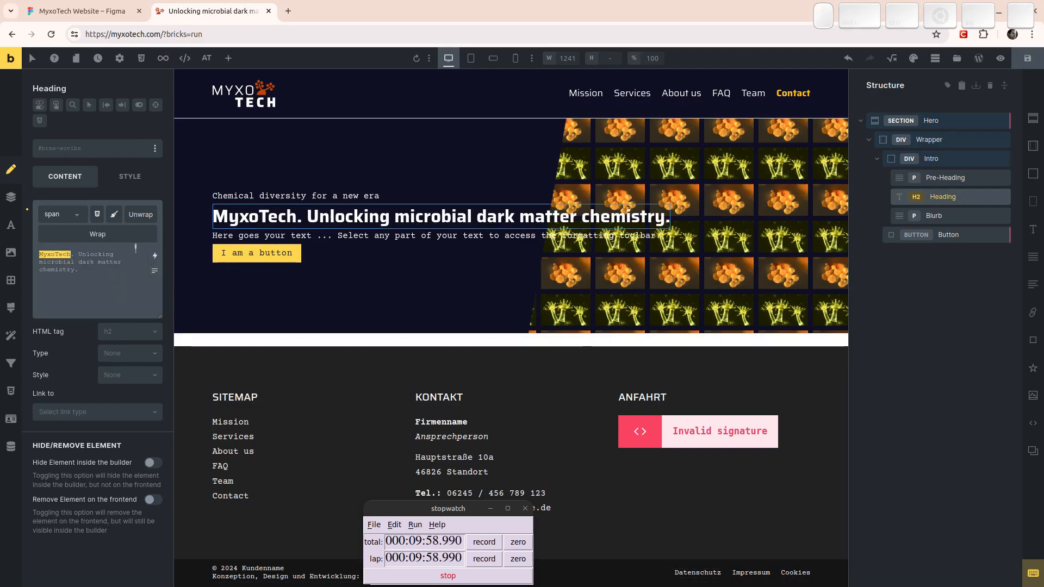
pyautogui.click(140, 234)
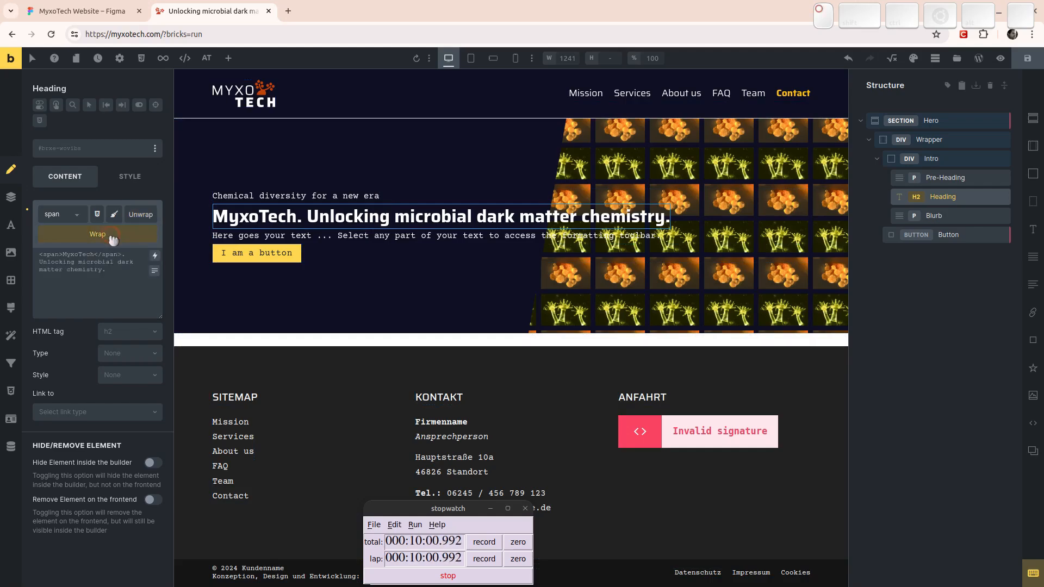
# Copy the description paragraph below the hero heading in Figma and replace the Blurb element's text with it in Bricks.
pyautogui.click(82, 11)
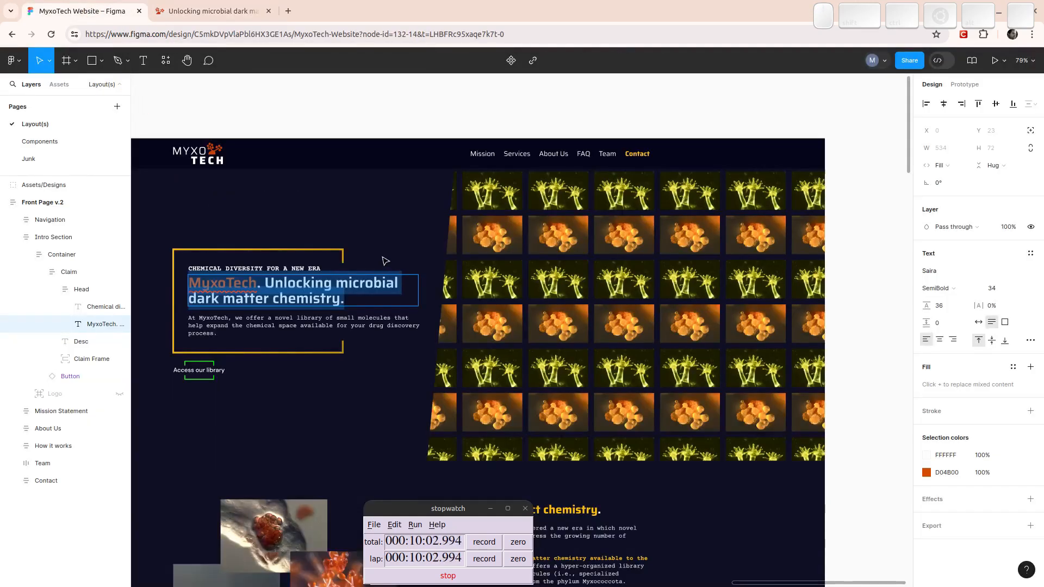
pyautogui.doubleClick(223, 326)
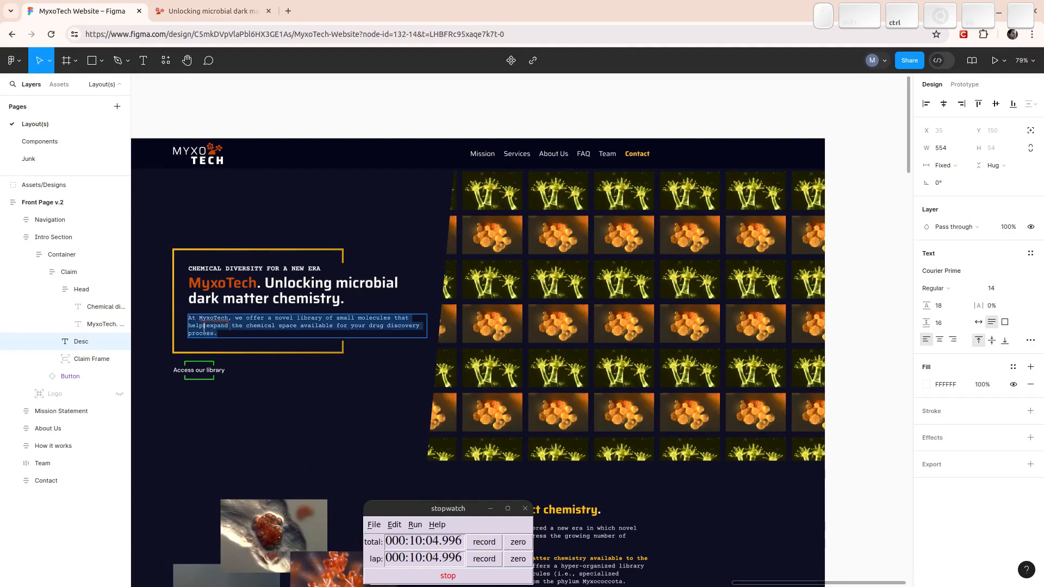
pyautogui.click(212, 11)
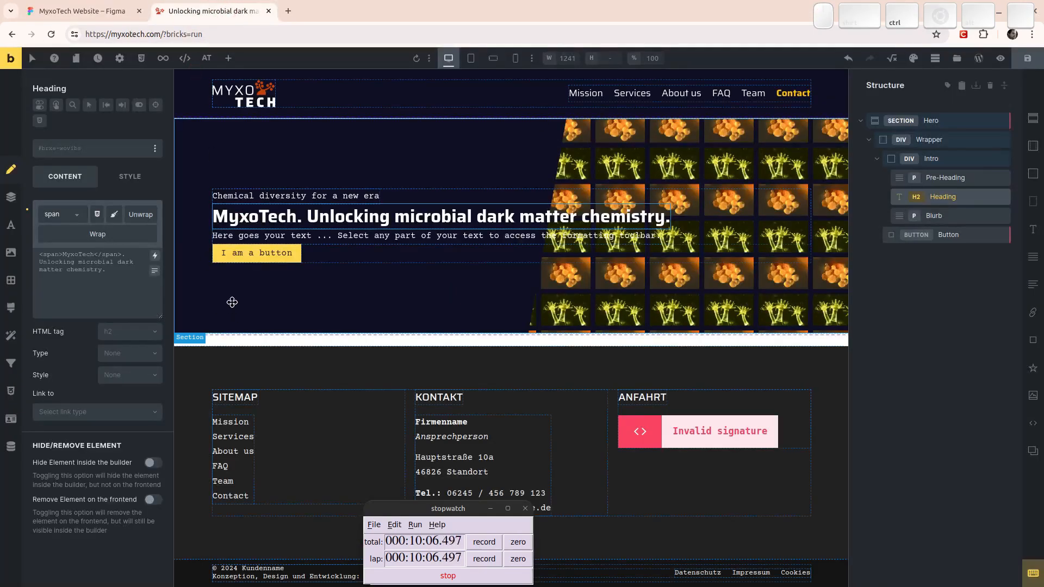
pyautogui.click(357, 239)
pyautogui.tripleClick(90, 270)
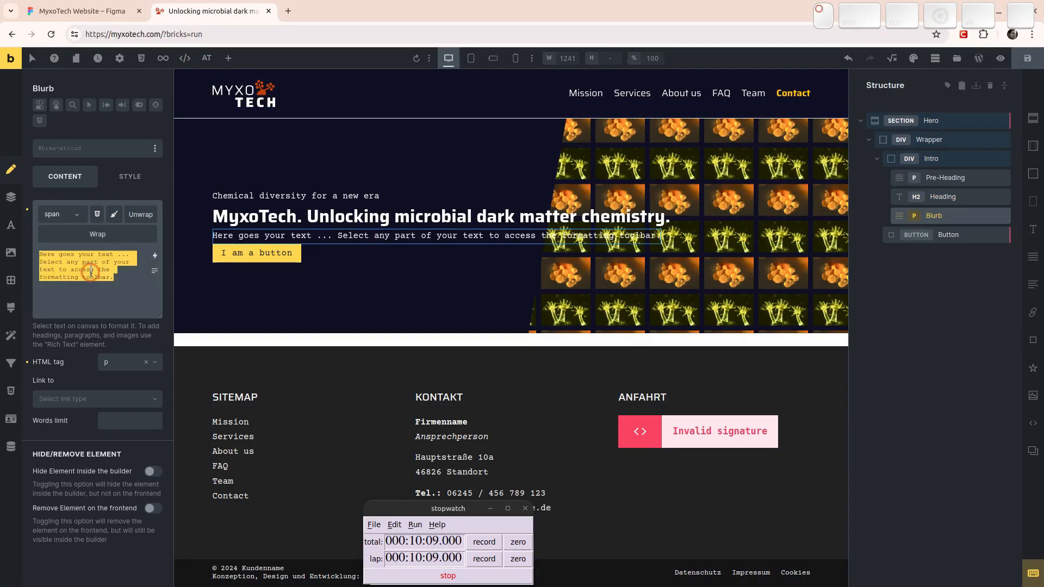
pyautogui.hotkey('ctrl', 'v')
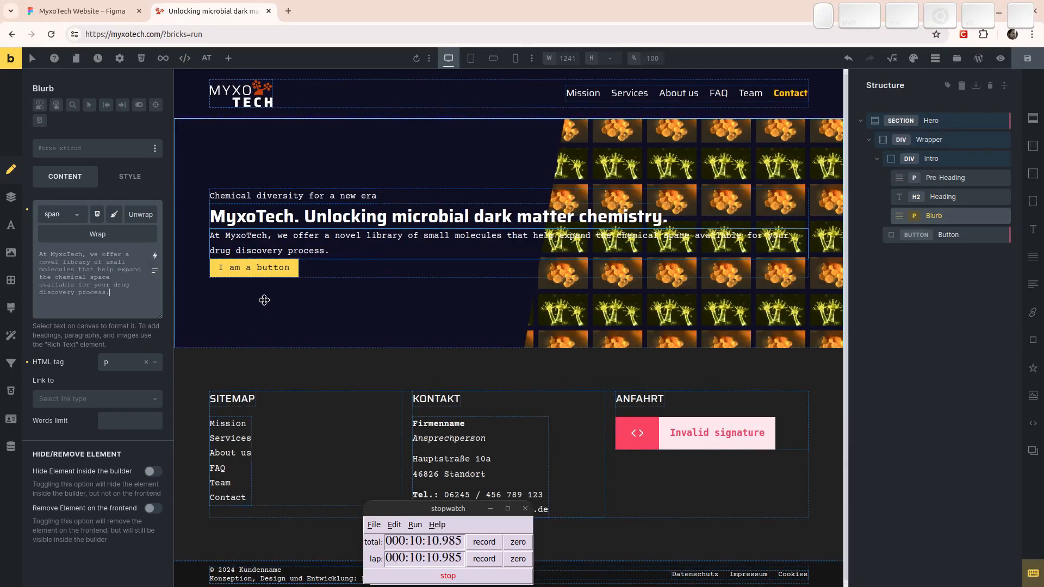
# Check the Figma design, switch back to Bricks and set the hero button's text to "Access our Library".
pyautogui.click(107, 8)
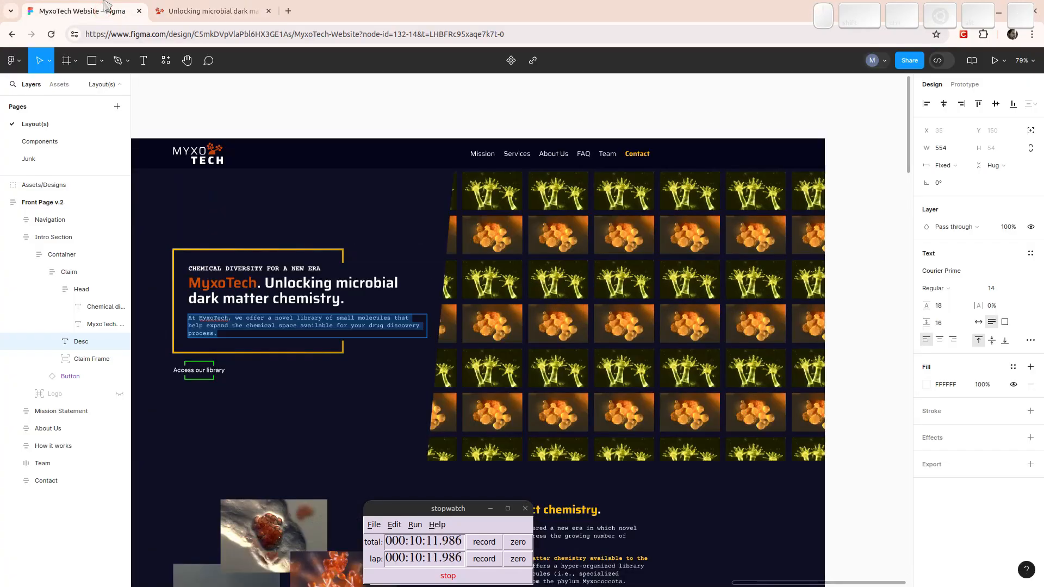
pyautogui.click(192, 9)
pyautogui.click(244, 277)
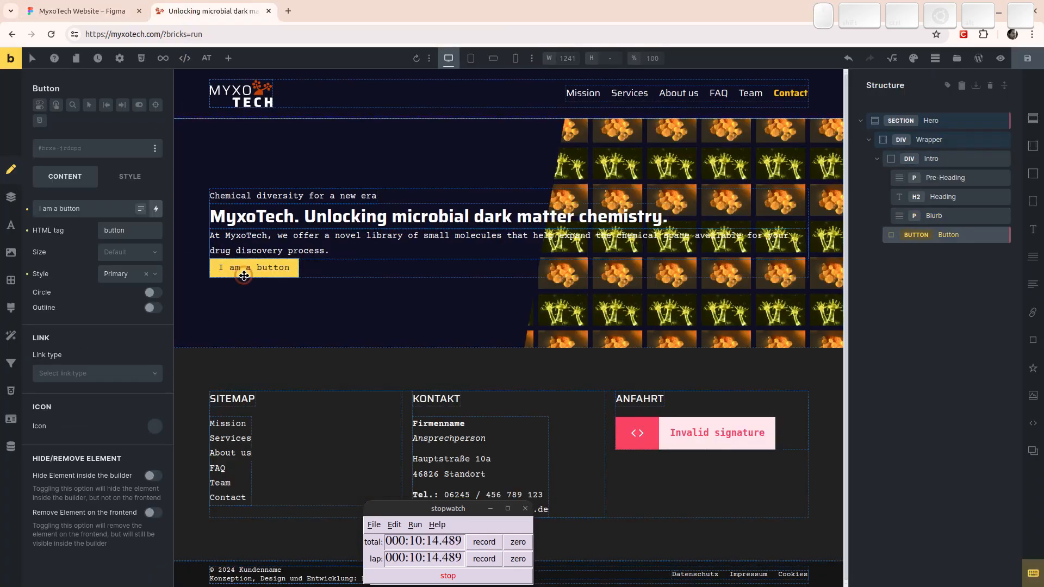
pyautogui.tripleClick(95, 208)
pyautogui.write('Acces')
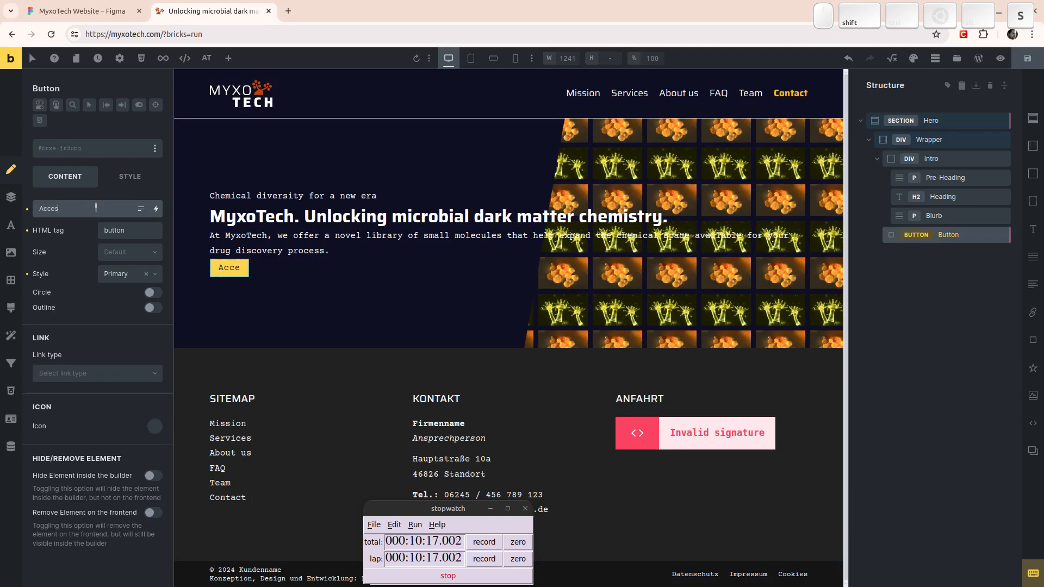
pyautogui.write('s our Library')
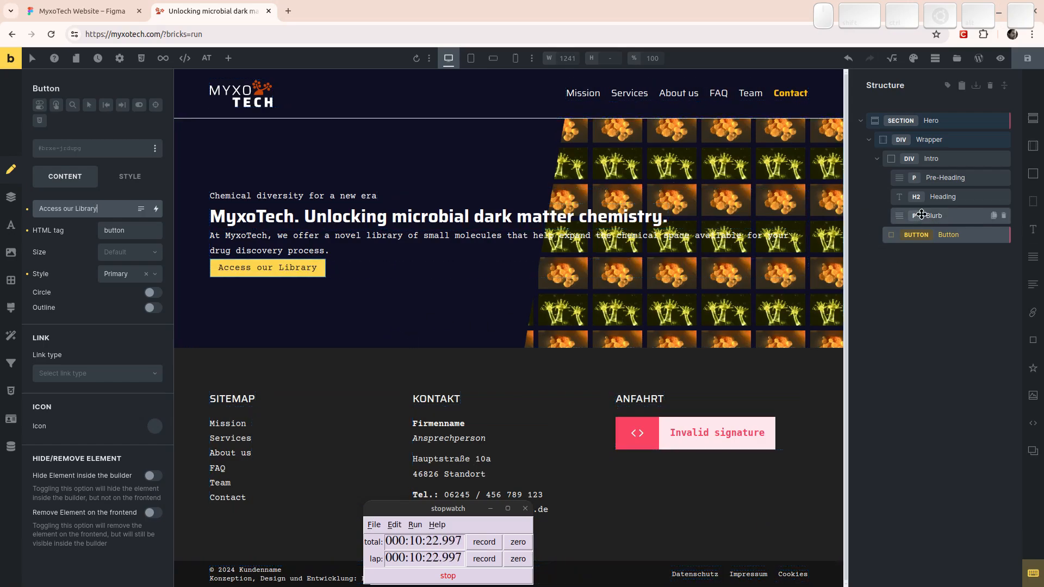
# Try limiting all elements inside the Intro div with the custom CSS rule "%root% * { max-width: 30ch; }".
pyautogui.click(954, 159)
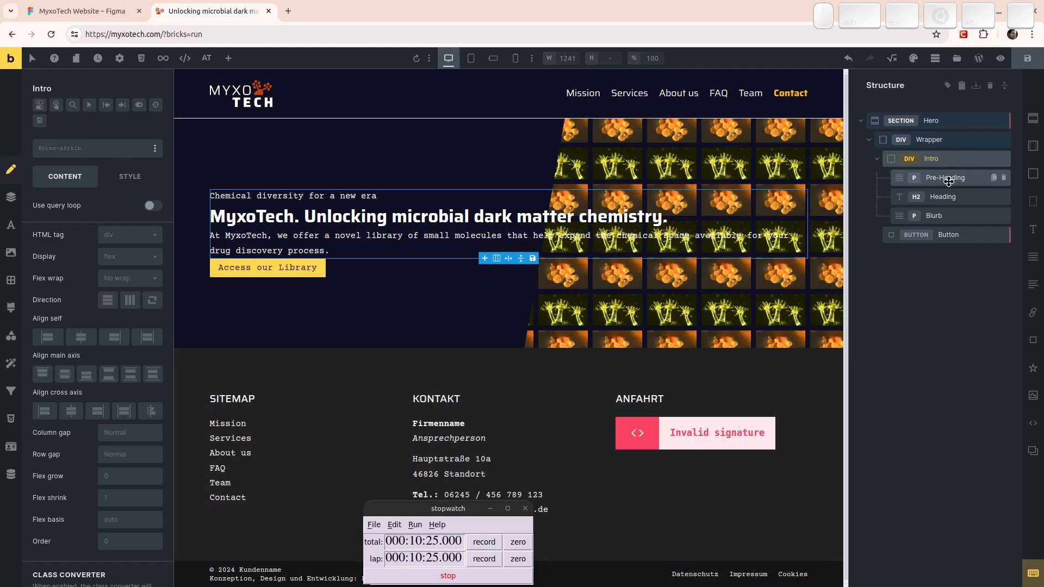
pyautogui.click(946, 178)
pyautogui.click(941, 218)
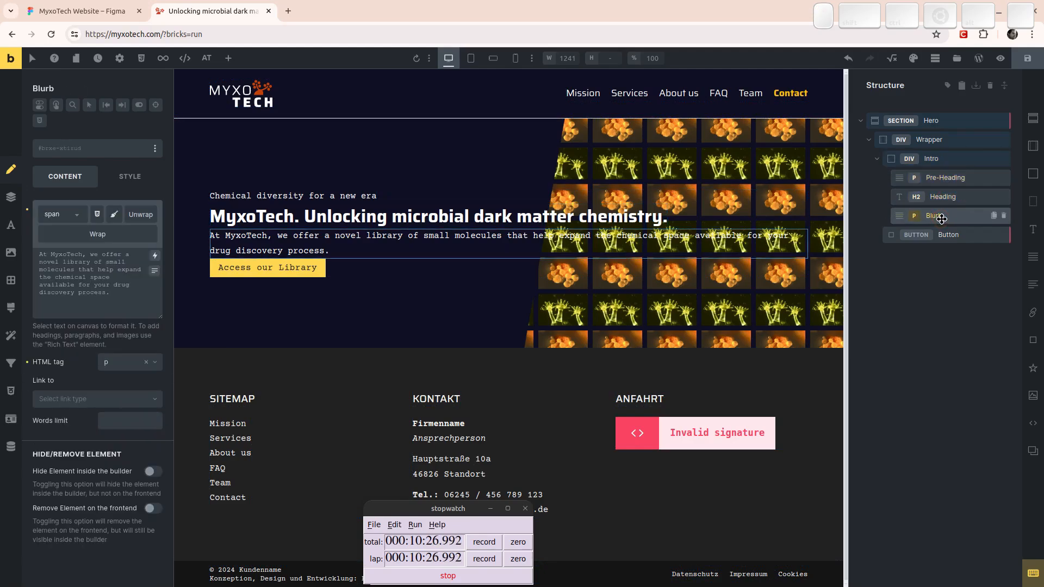
pyautogui.click(930, 159)
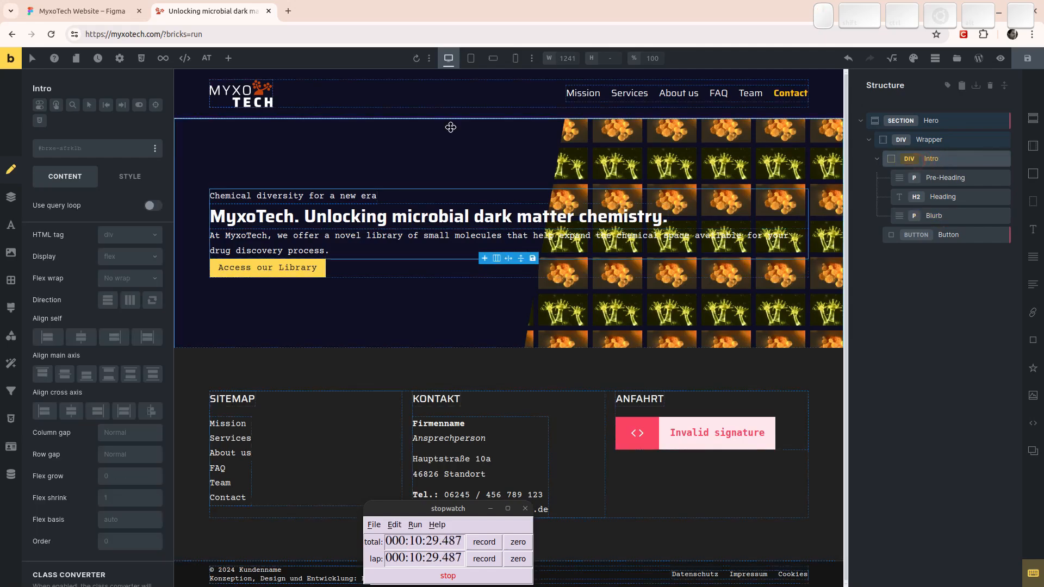
pyautogui.click(10, 418)
pyautogui.click(137, 282)
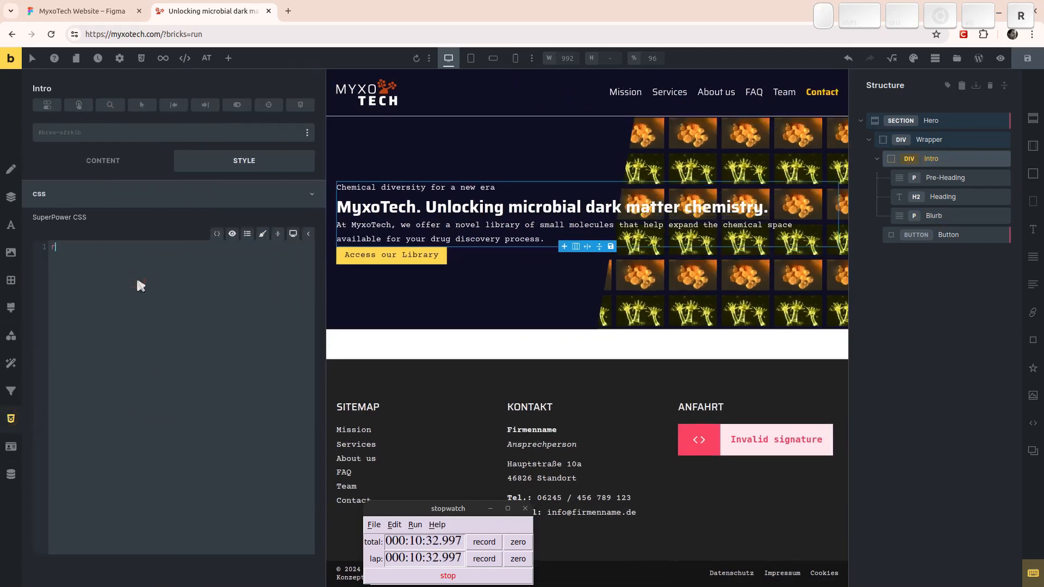
pyautogui.write('*')
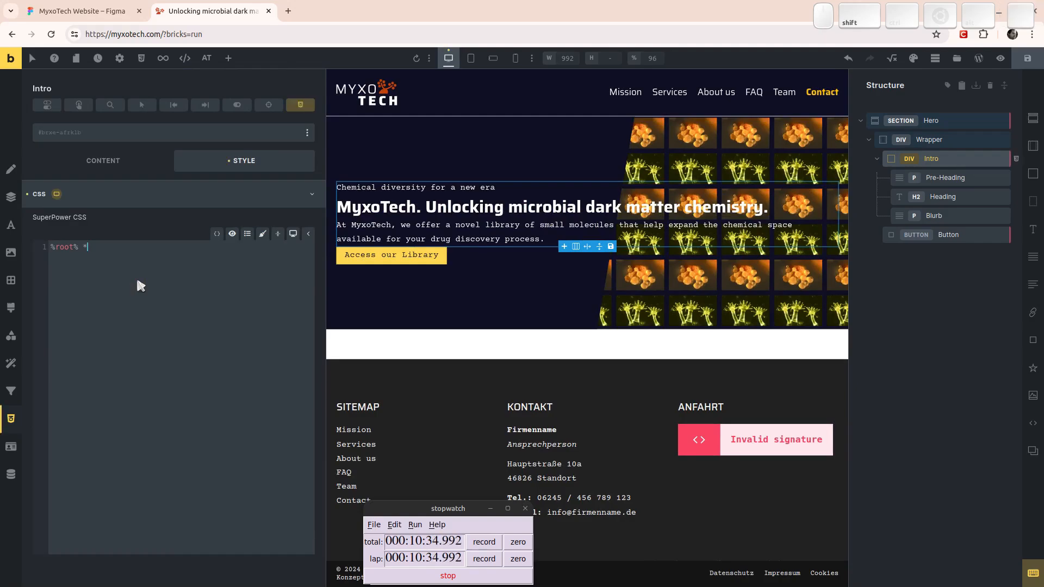
pyautogui.write(' {')
pyautogui.press('Return')
pyautogui.write('ma')
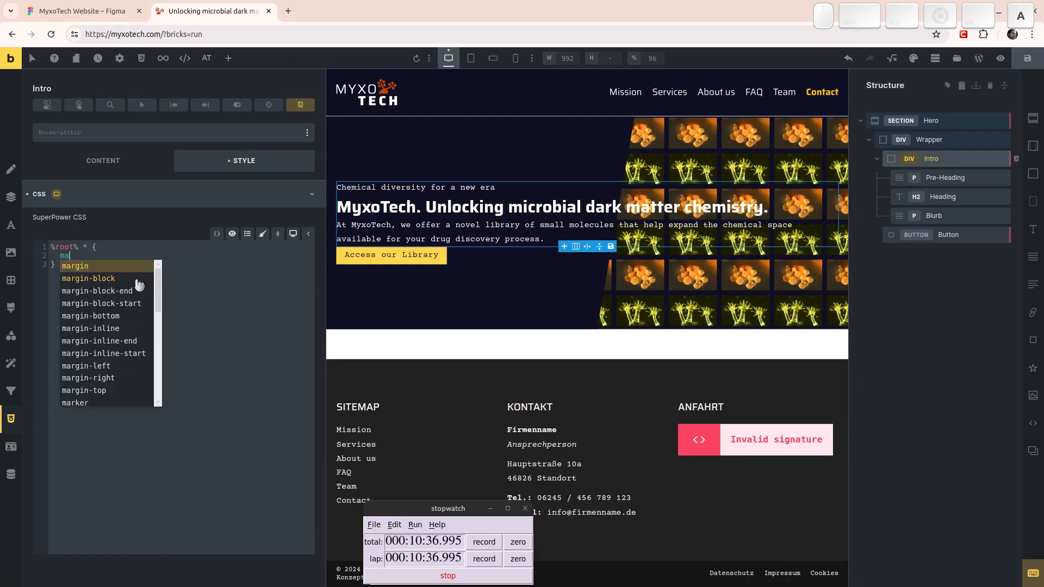
pyautogui.write('x-wid')
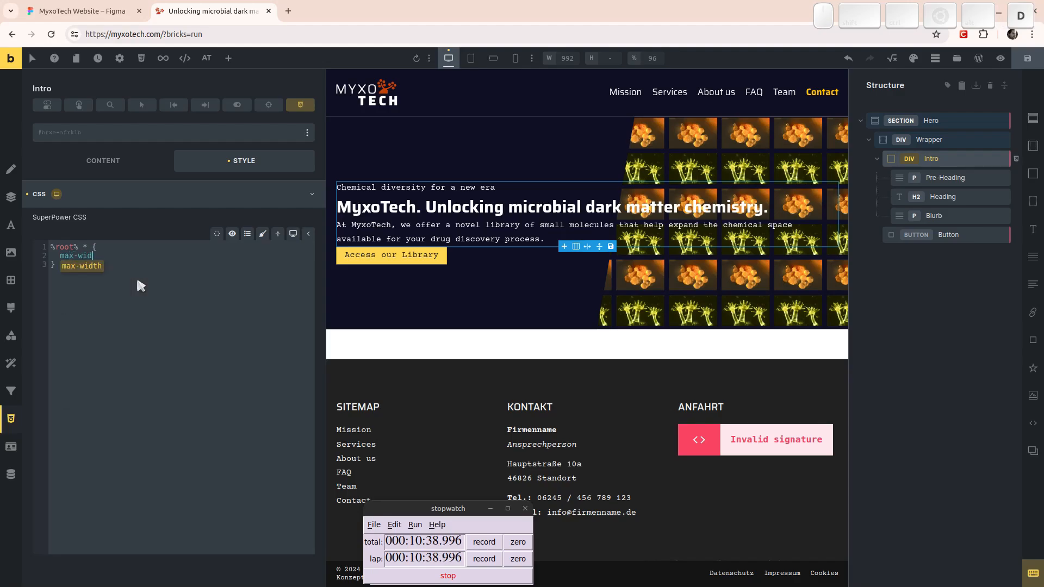
pyautogui.write('th: 30ch;')
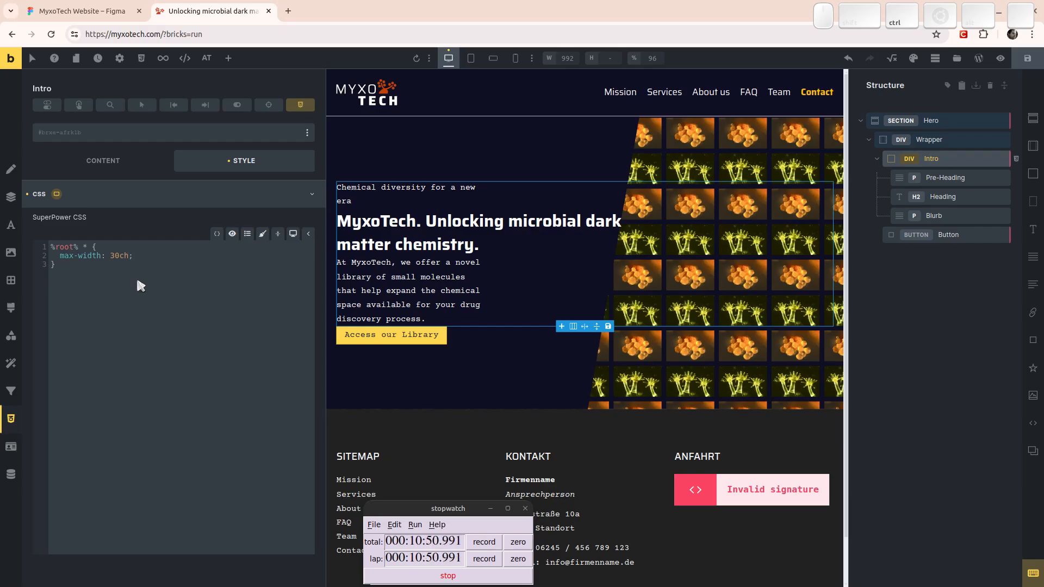
# Delete the declaration in the Intro div's CSS rule and re-enter max-width without a value.
pyautogui.hotkey('ctrl', 'shift', 'Left')
pyautogui.hotkey('ctrl', 'shift', 'Left')
pyautogui.hotkey('ctrl', 'shift', 'Left')
pyautogui.hotkey('ctrl', 'shift', 'Left')
pyautogui.press('Delete')
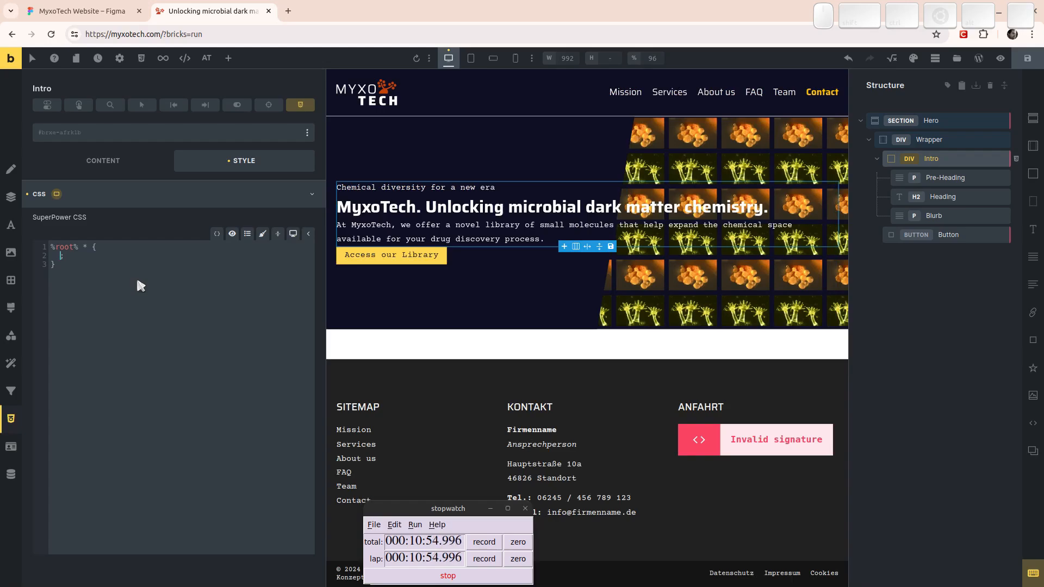
pyautogui.write('max-wi')
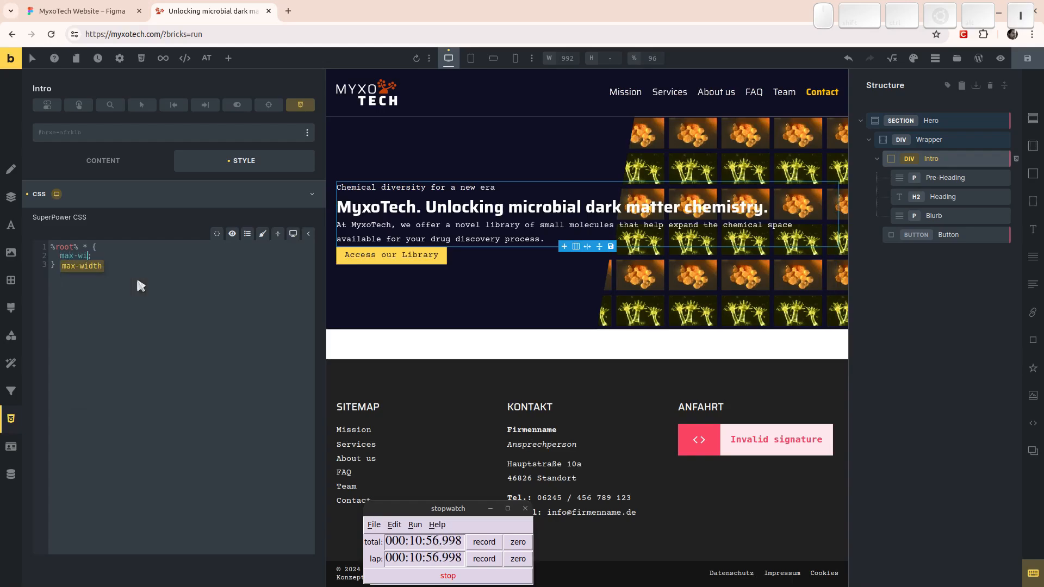
pyautogui.write('dth')
pyautogui.press('Return')
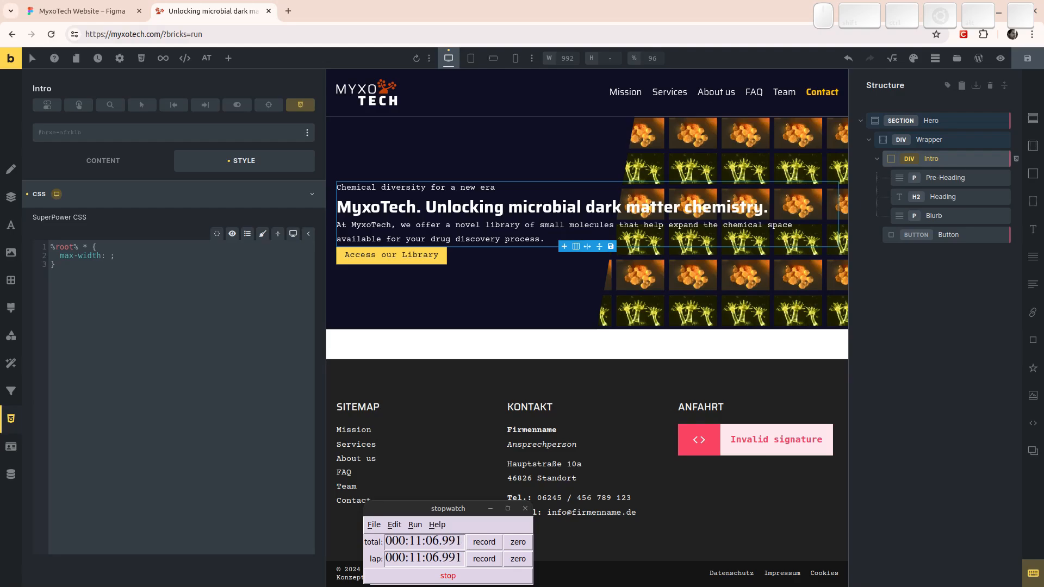
pyautogui.click(432, 578)
pyautogui.click(432, 578)
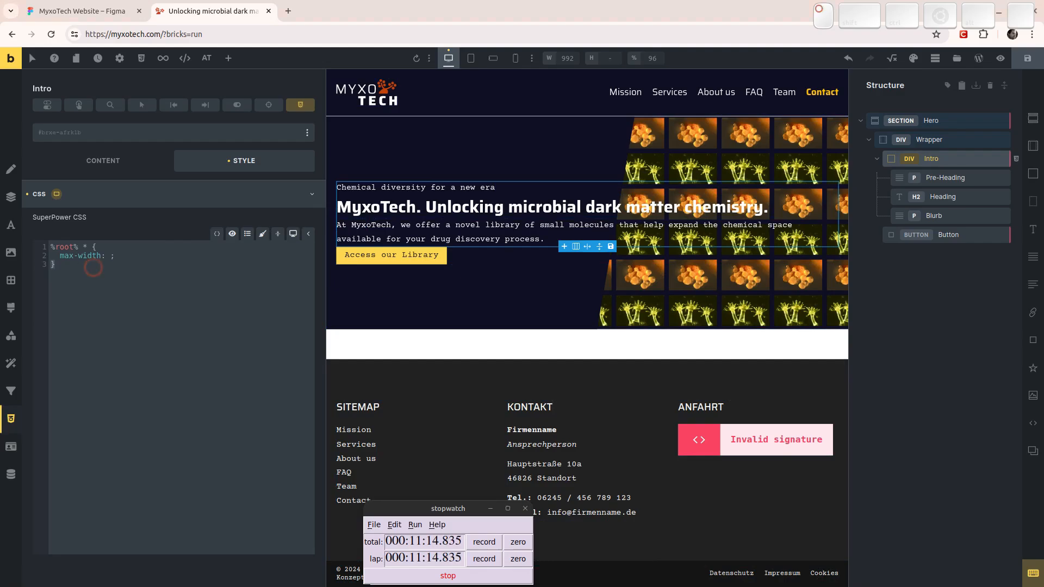
# Clear all custom CSS from the Intro div.
pyautogui.click(91, 257)
pyautogui.hotkey('ctrl', 'a')
pyautogui.press('BackSpace')
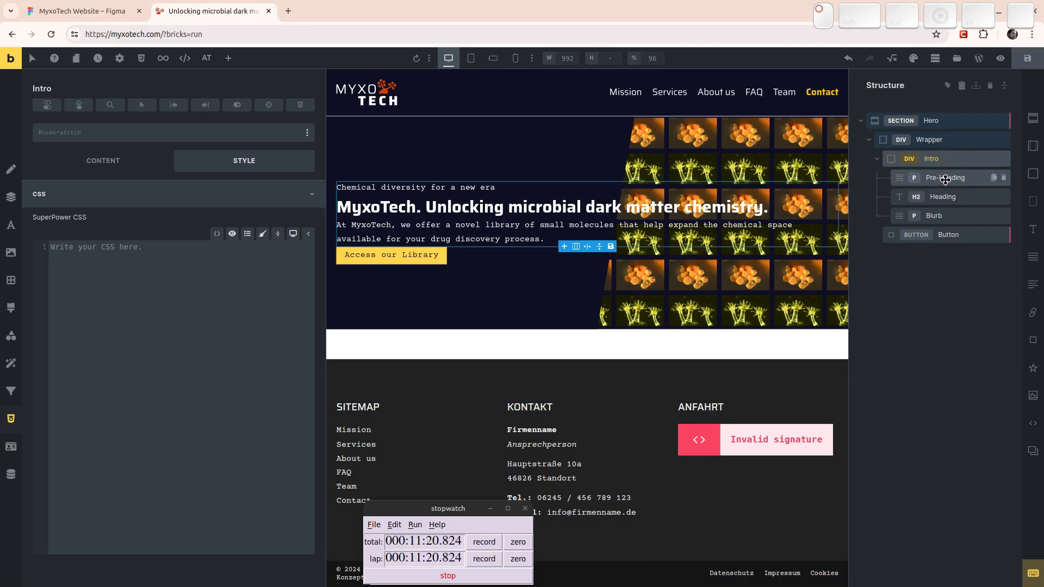
# Wrap the Pre-Heading element inside Intro in a new div.
pyautogui.click(945, 178)
pyautogui.click(943, 197)
pyautogui.click(943, 216)
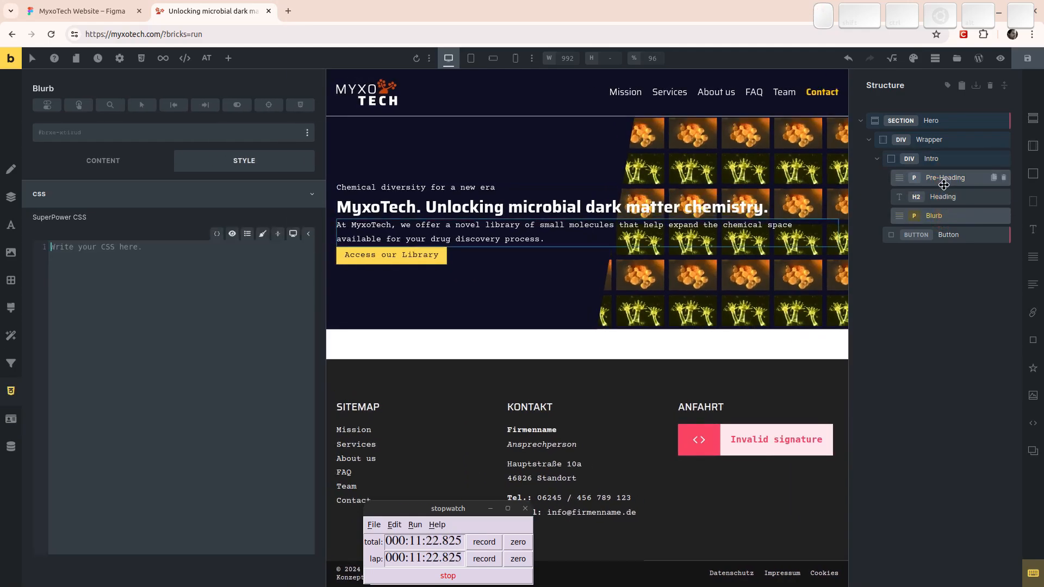
pyautogui.click(944, 183)
pyautogui.rightClick(944, 183)
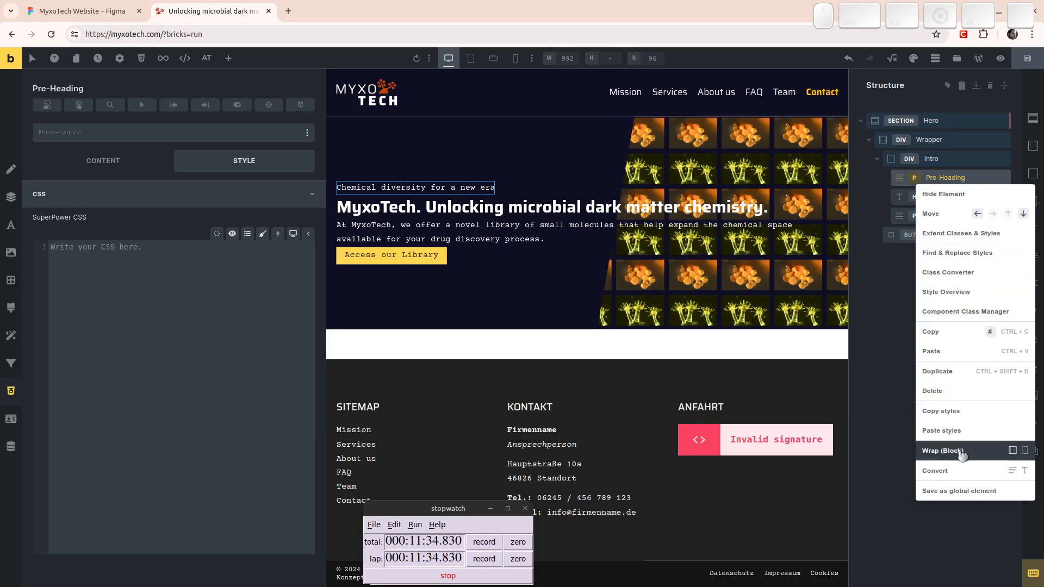
pyautogui.click(1026, 451)
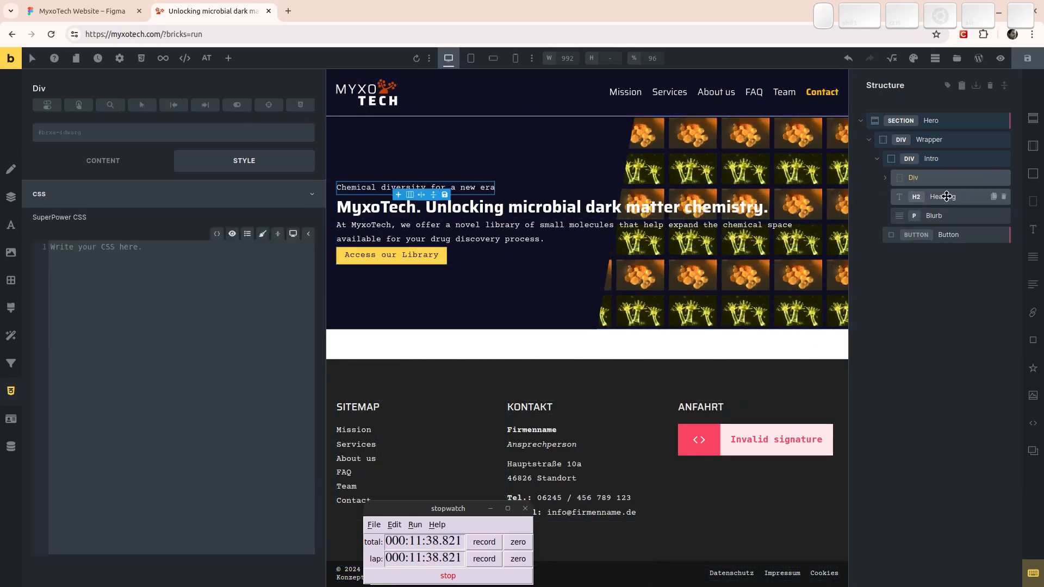
# Rename the new div around the Pre-Heading as "Intro Text".
pyautogui.click(928, 179)
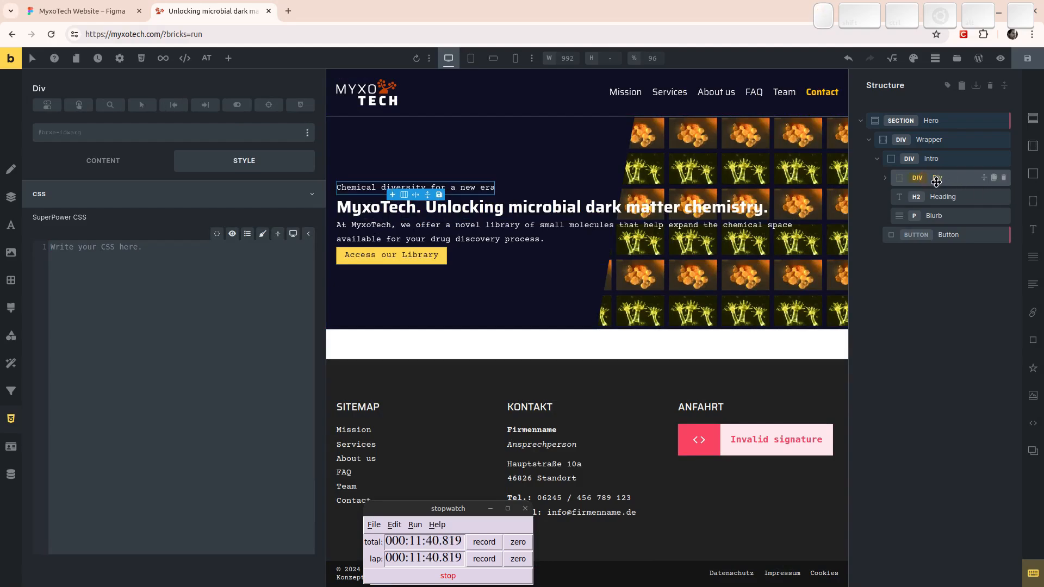
pyautogui.doubleClick(938, 180)
pyautogui.write('In')
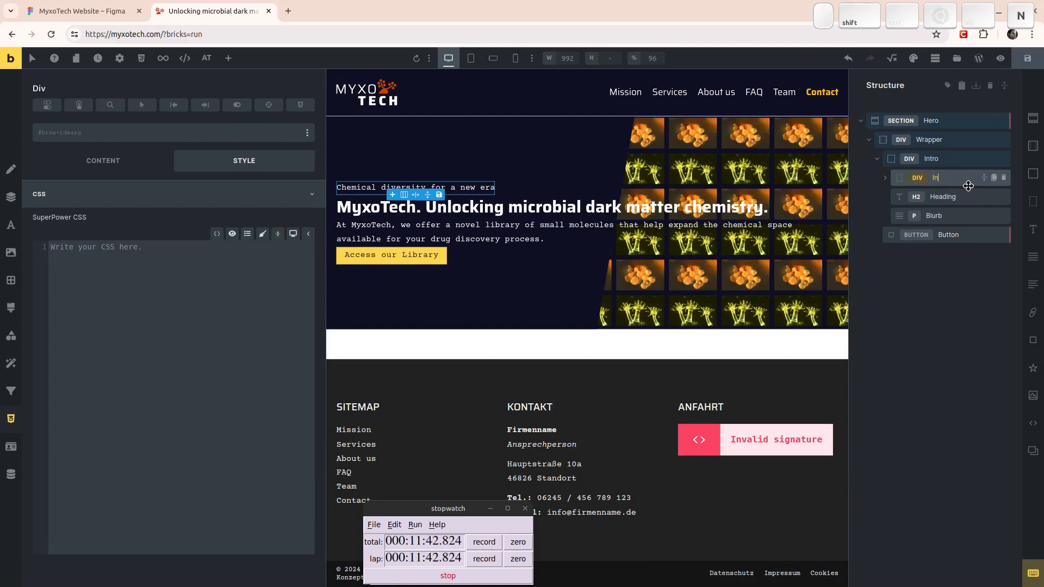
pyautogui.write('tro Text')
pyautogui.press('Return')
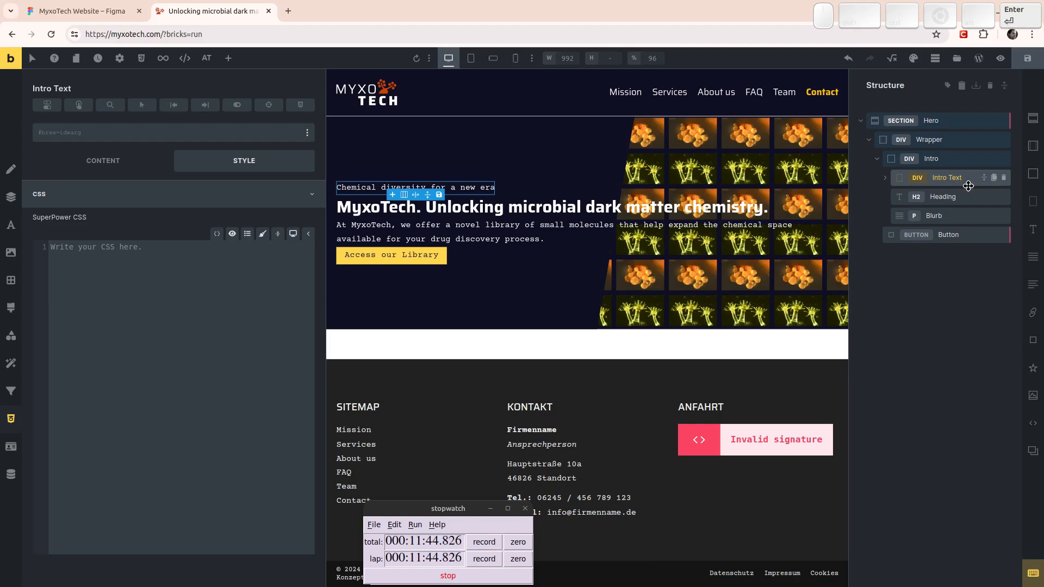
# Move the Heading and Blurb into the Intro Text div and order its contents as Pre-Heading, Heading, Blurb.
pyautogui.click(943, 202)
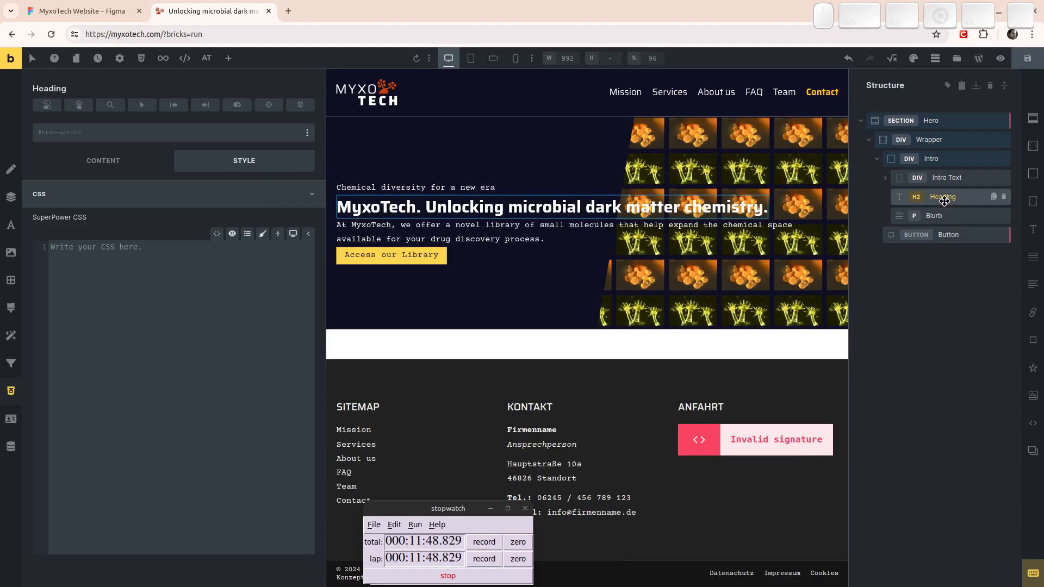
pyautogui.moveTo(945, 201); pyautogui.dragTo(951, 180)
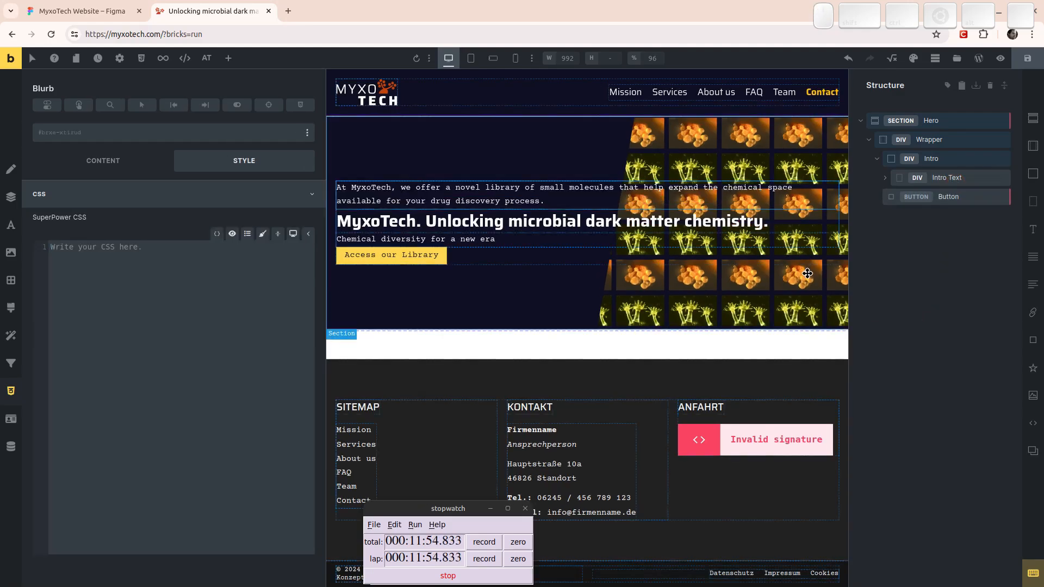
pyautogui.click(886, 178)
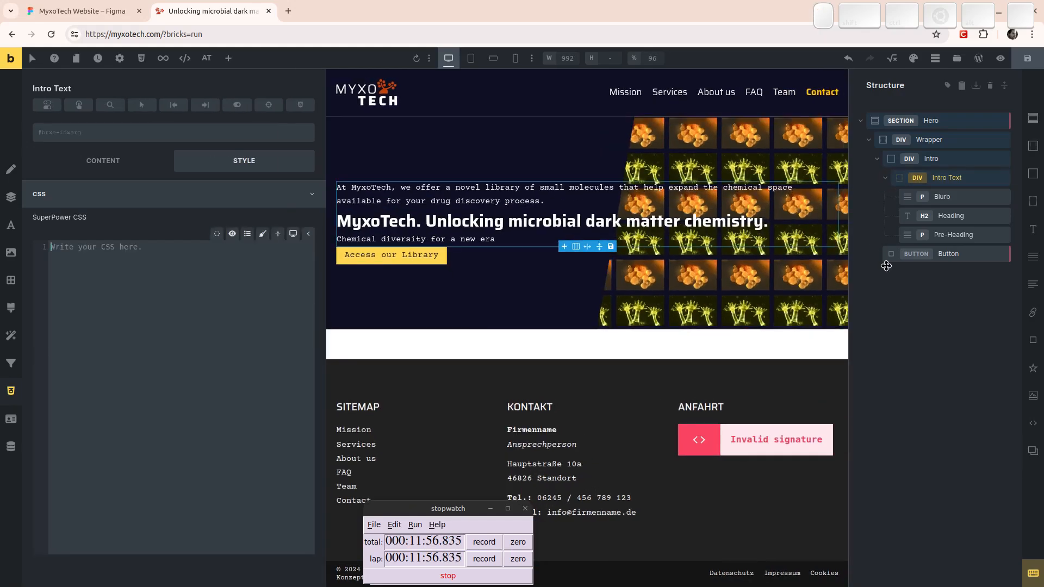
pyautogui.moveTo(943, 235); pyautogui.dragTo(956, 187)
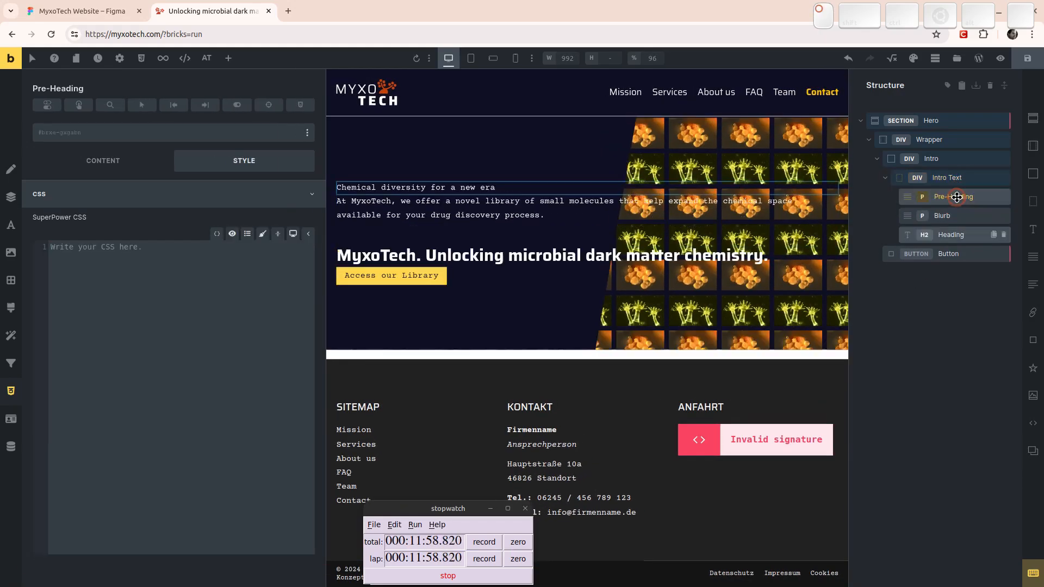
pyautogui.moveTo(951, 235); pyautogui.dragTo(952, 210)
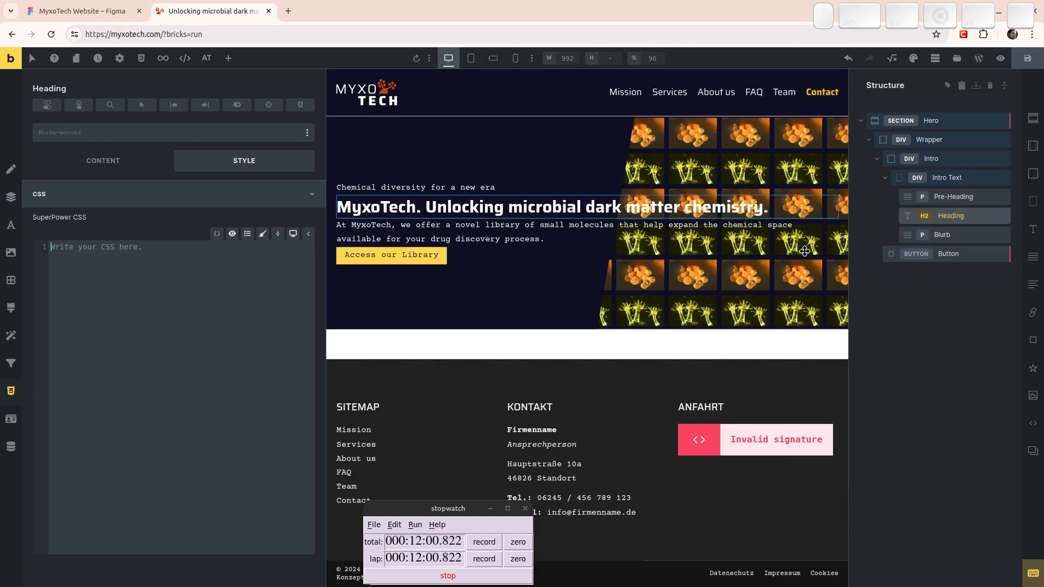
# Set the maximum width of the Intro Text div to 50%.
pyautogui.click(949, 178)
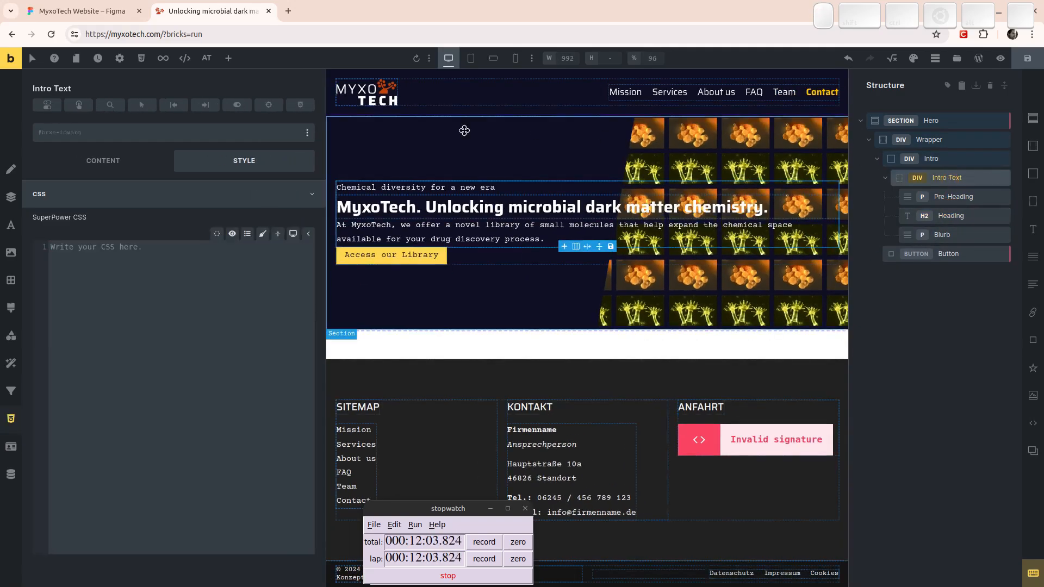
pyautogui.click(106, 166)
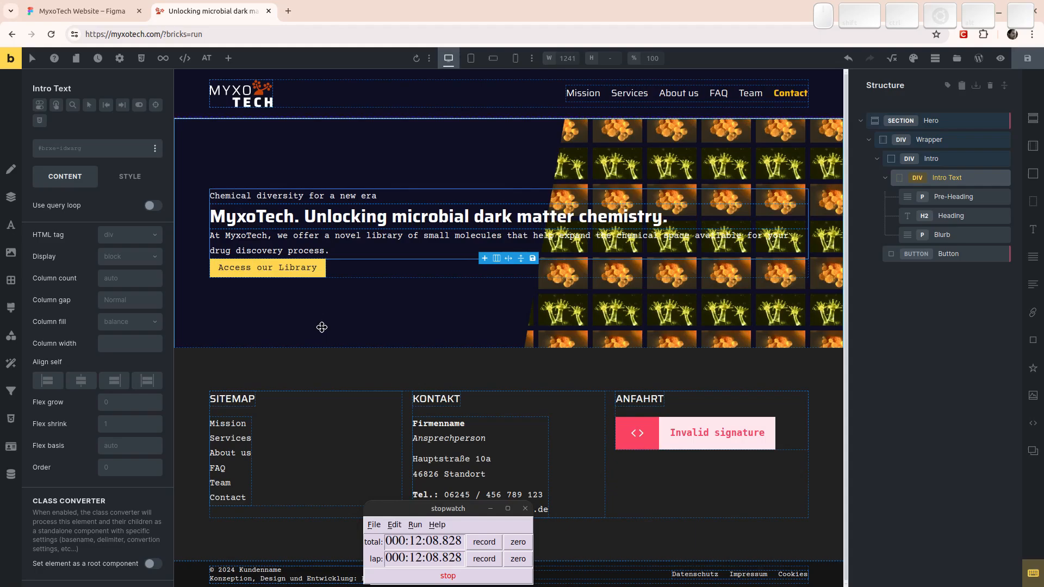
pyautogui.click(134, 181)
pyautogui.click(86, 211)
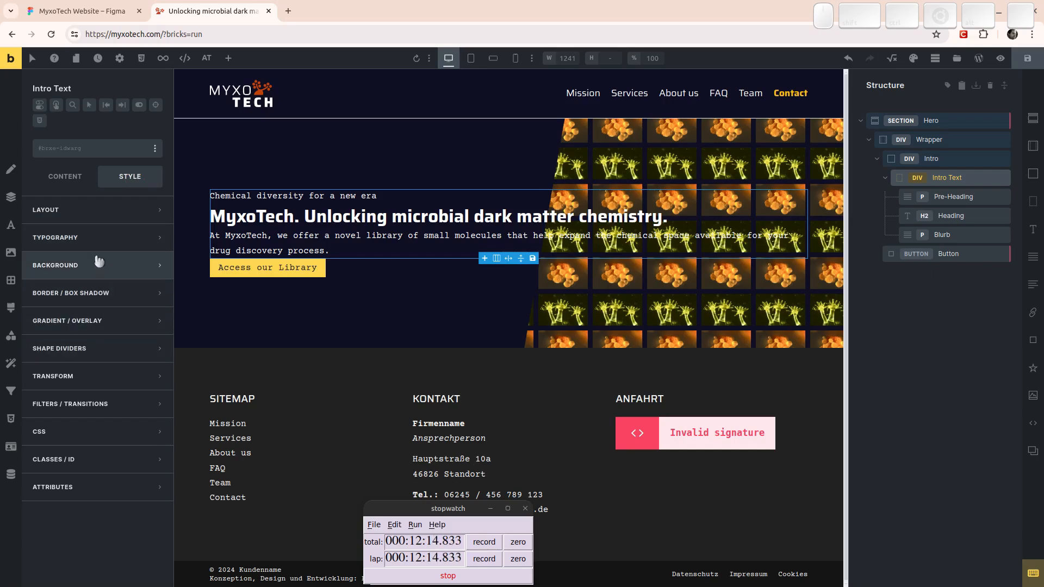
pyautogui.click(95, 209)
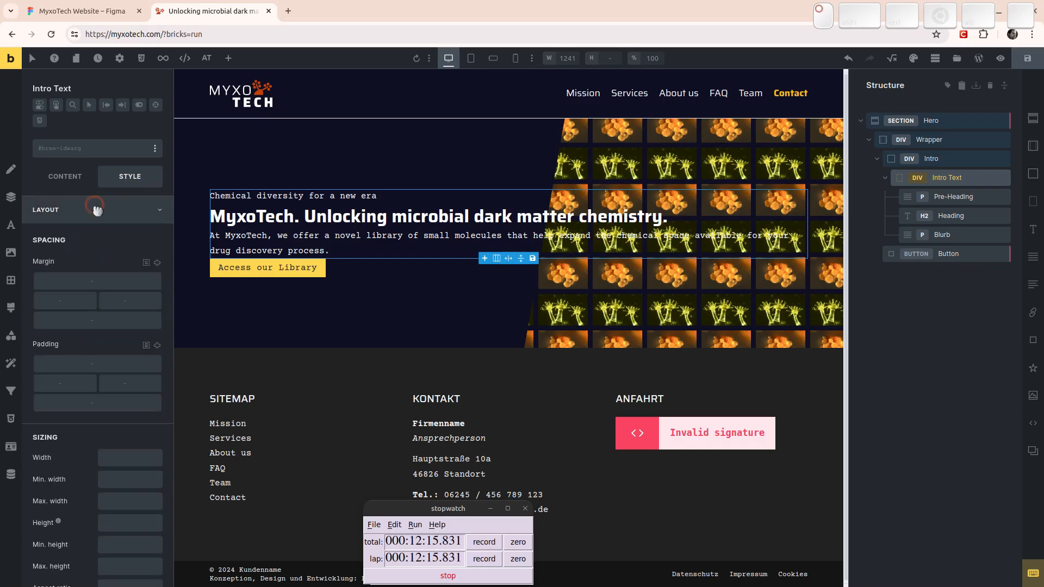
pyautogui.click(127, 501)
pyautogui.write('50%')
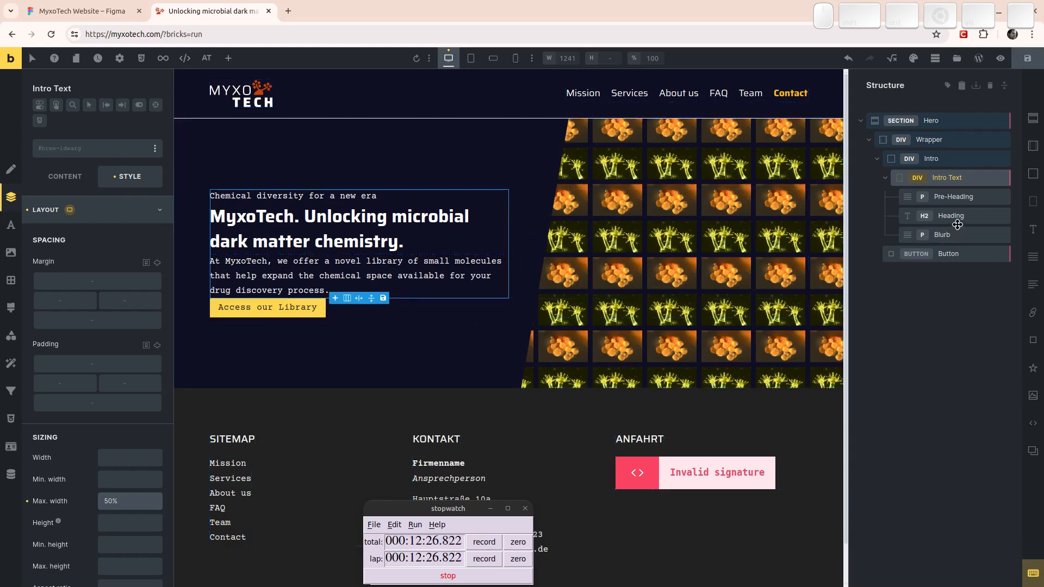
# Examine the Claim frame in the Figma design and its reuse in the About Us and Frequently Asked Questions sections, and return to the Bricks builder.
pyautogui.click(933, 160)
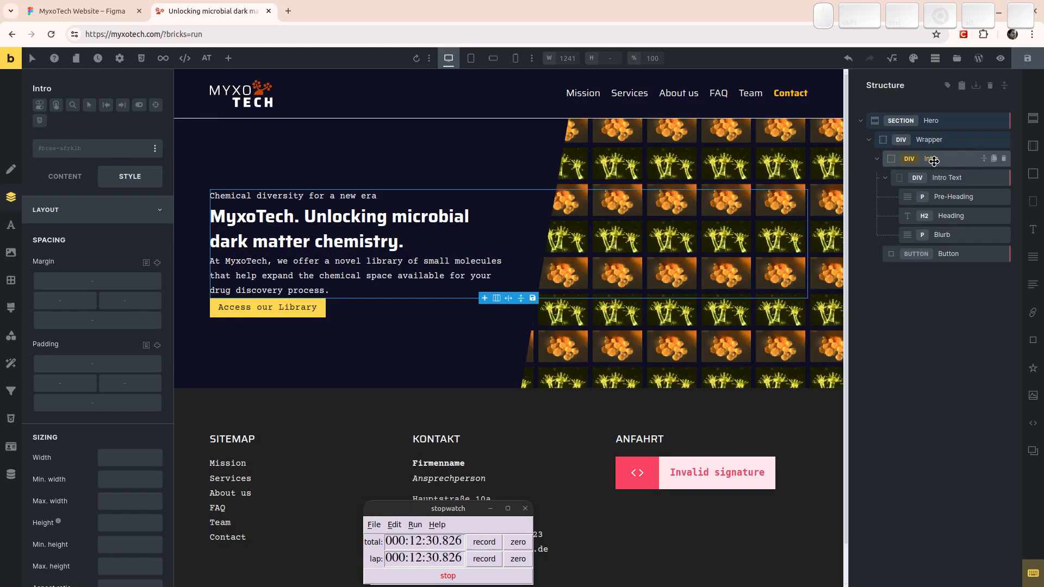
pyautogui.click(90, 11)
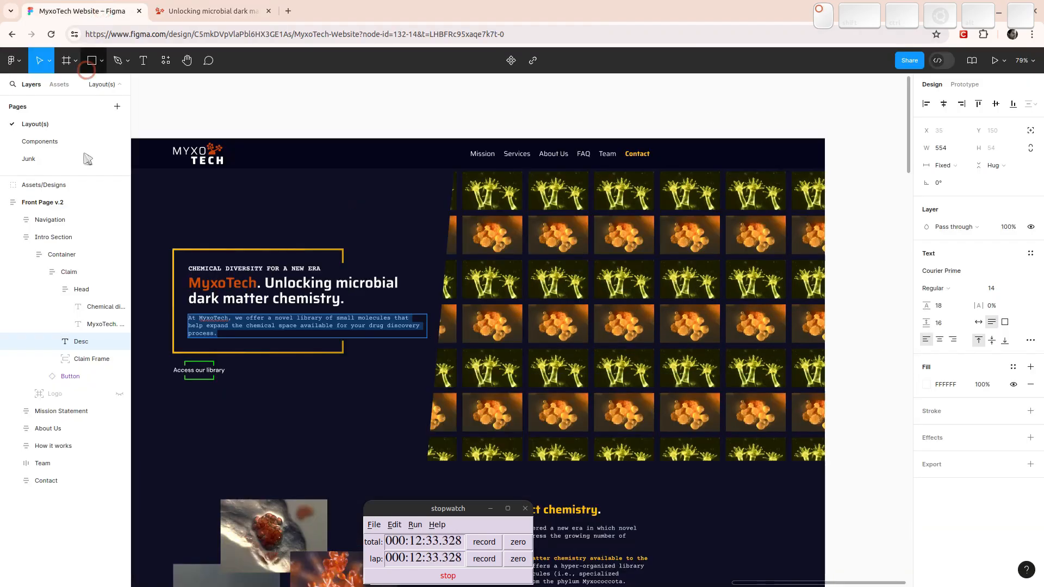
pyautogui.click(82, 275)
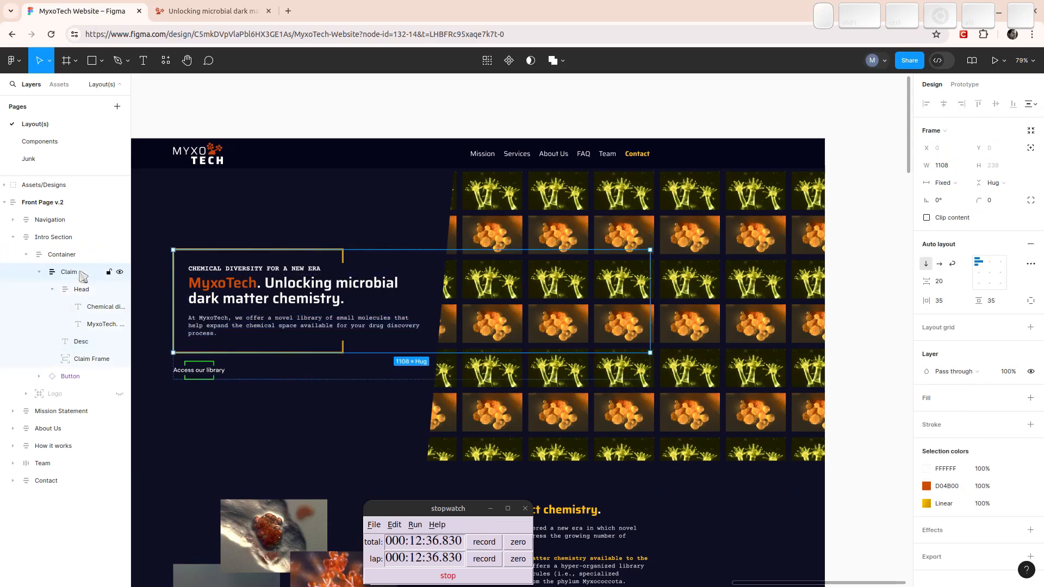
pyautogui.moveTo(394, 476); pyautogui.dragTo(432, 85)
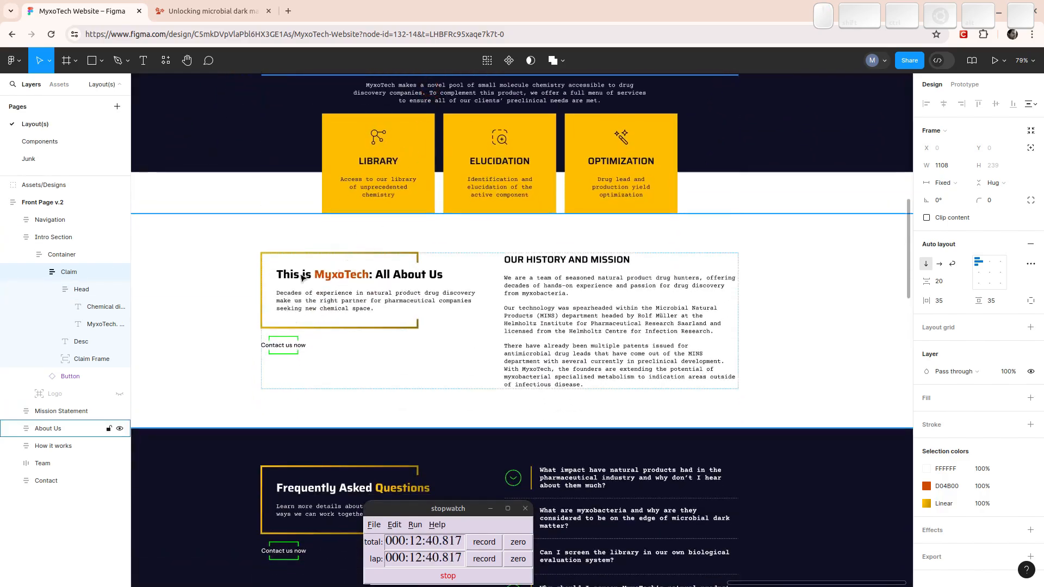
pyautogui.scroll(-4, 364, 272)
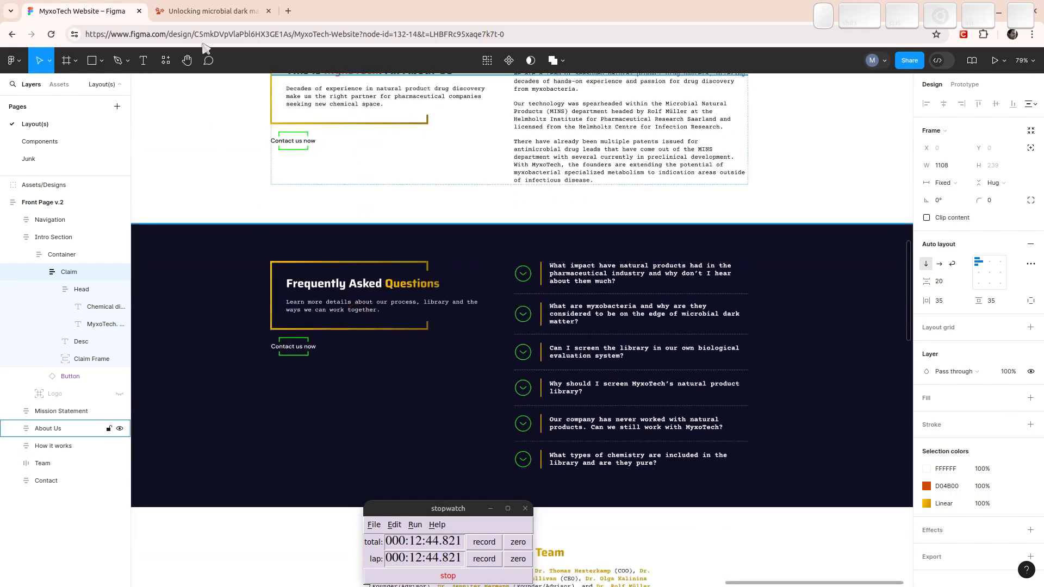
pyautogui.click(209, 11)
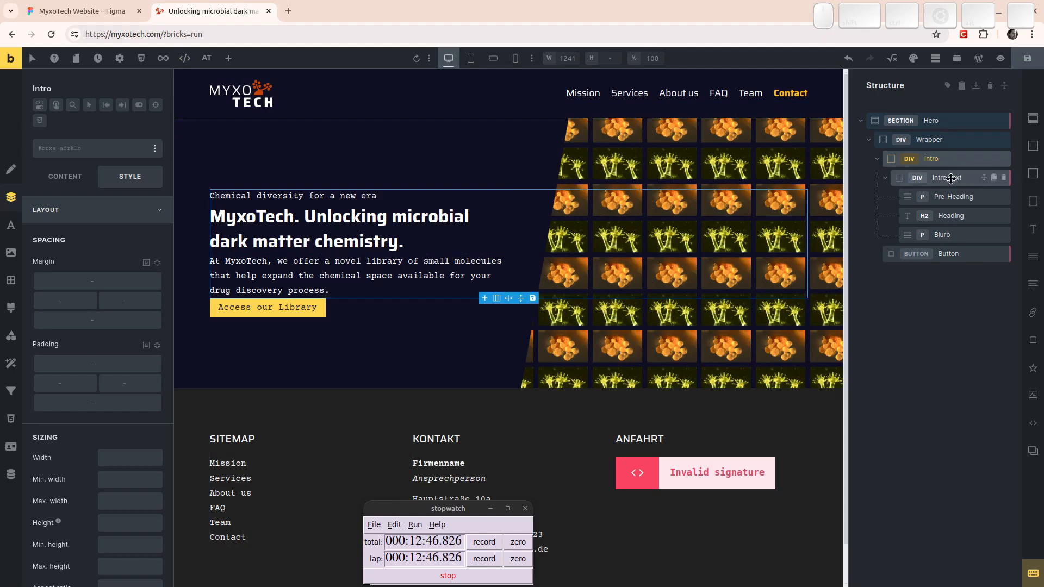
# Rename the Intro div inside the Wrapper as "Claim".
pyautogui.doubleClick(931, 160)
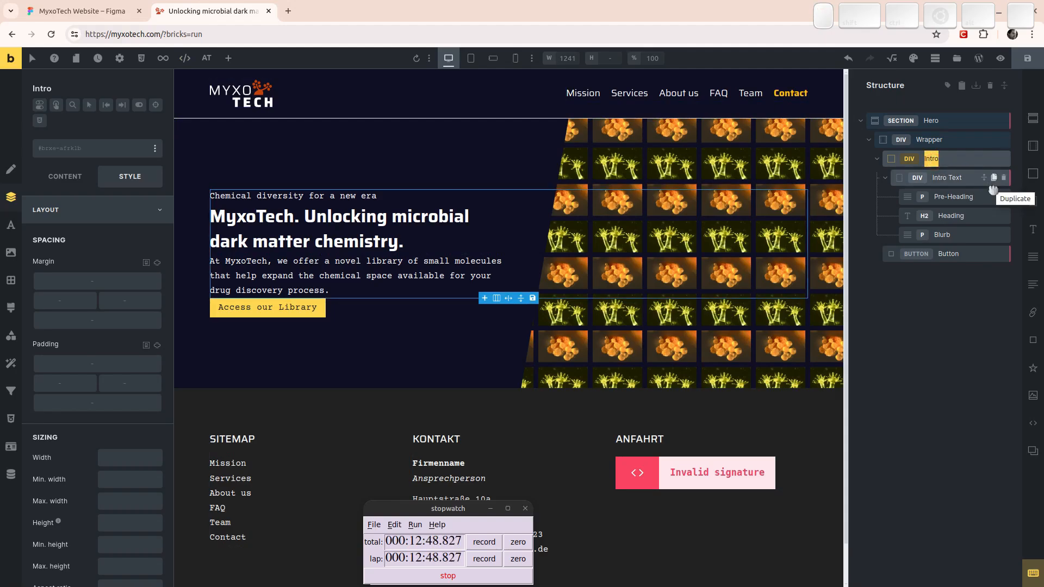
pyautogui.write('Claim')
pyautogui.press('Return')
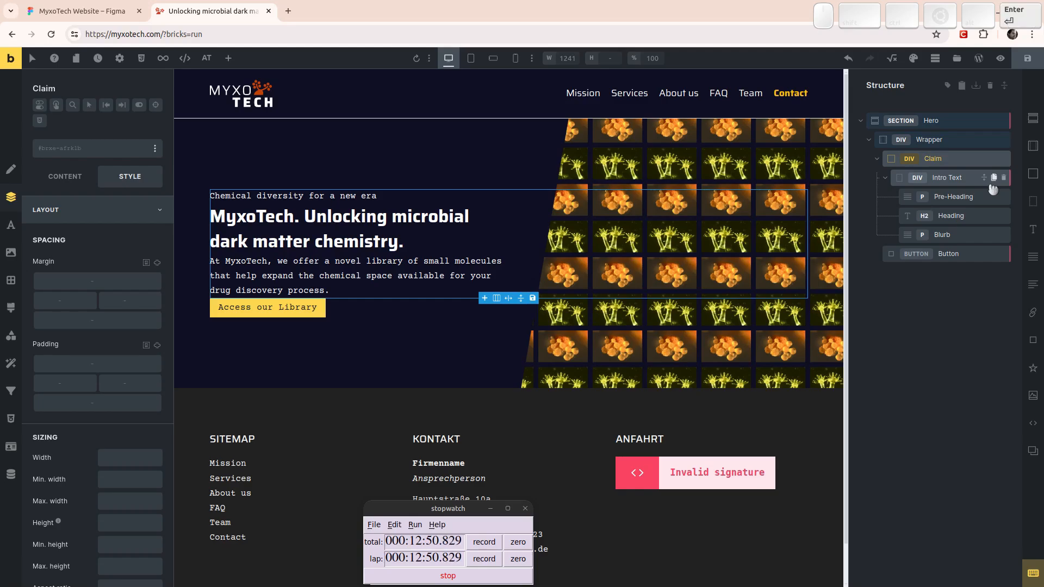
# Rename the Intro Text div nested inside Claim as "Body".
pyautogui.doubleClick(941, 178)
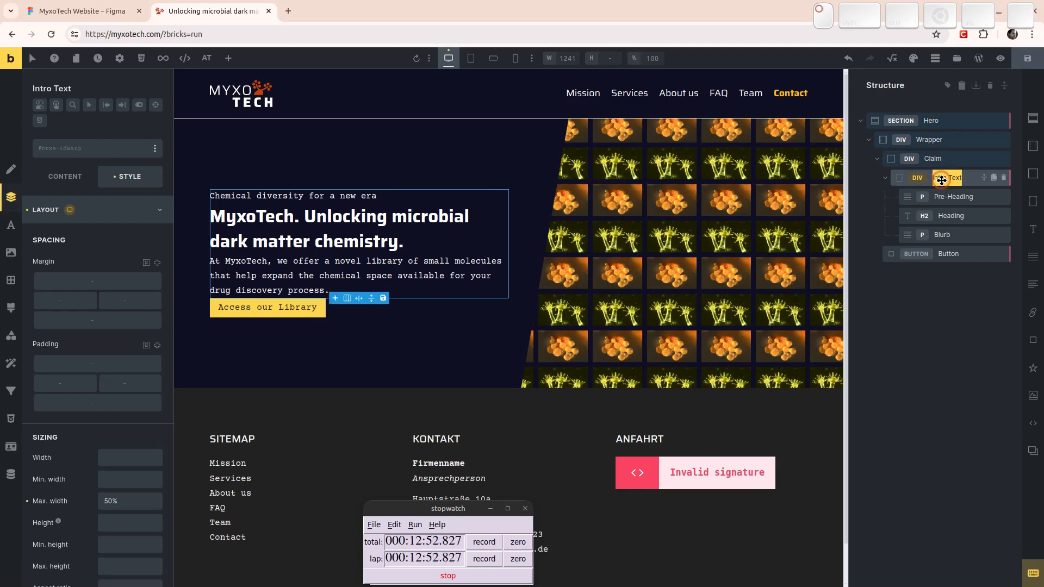
pyautogui.write('Claim Body')
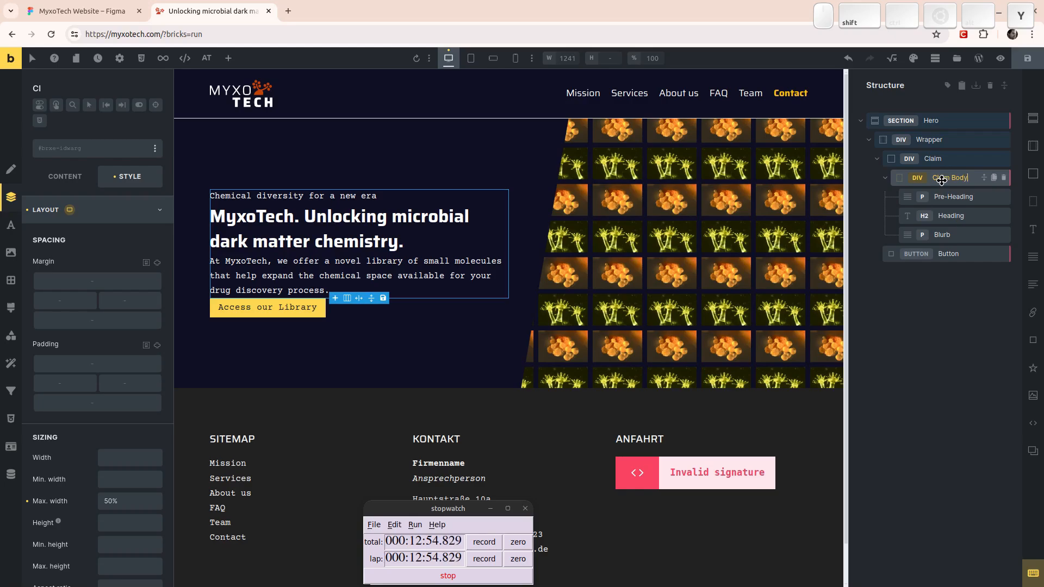
pyautogui.press('Return')
pyautogui.doubleClick(941, 178)
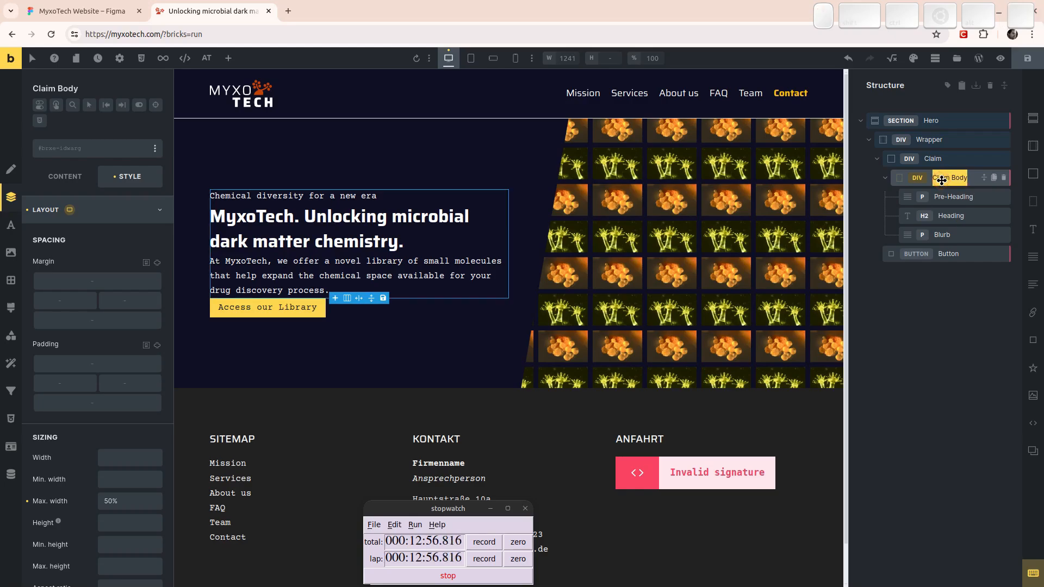
pyautogui.write('Body')
pyautogui.press('Return')
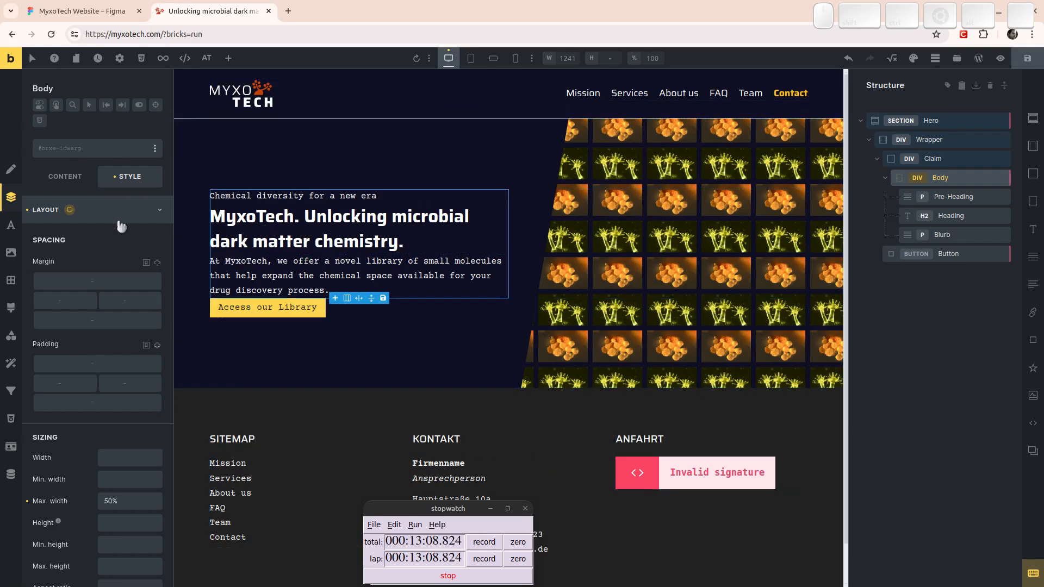
# Add class="brand" to the span around MyxoTech in the Heading text.
pyautogui.click(260, 215)
pyautogui.click(65, 176)
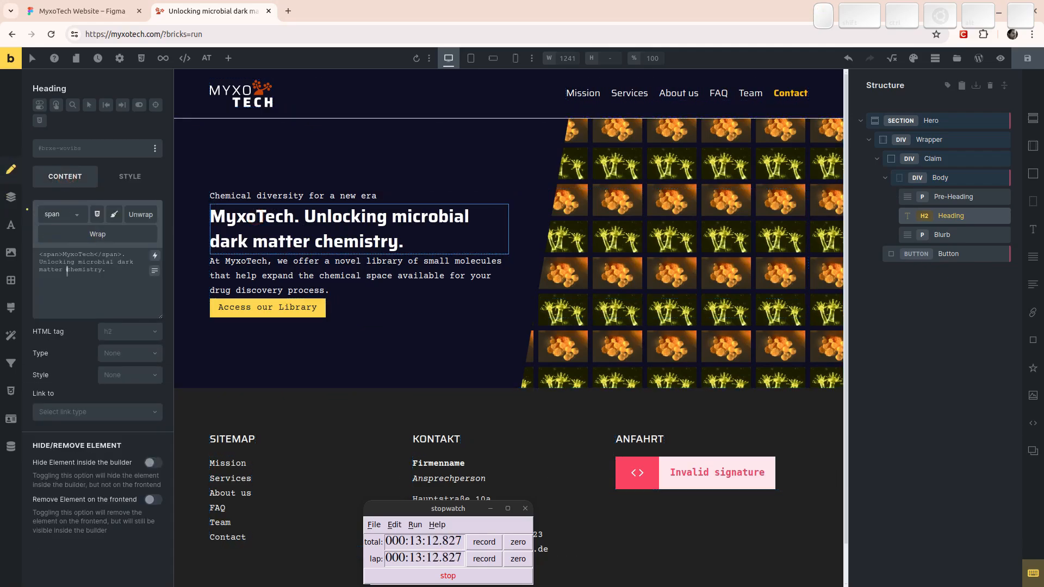
pyautogui.click(60, 254)
pyautogui.write('class')
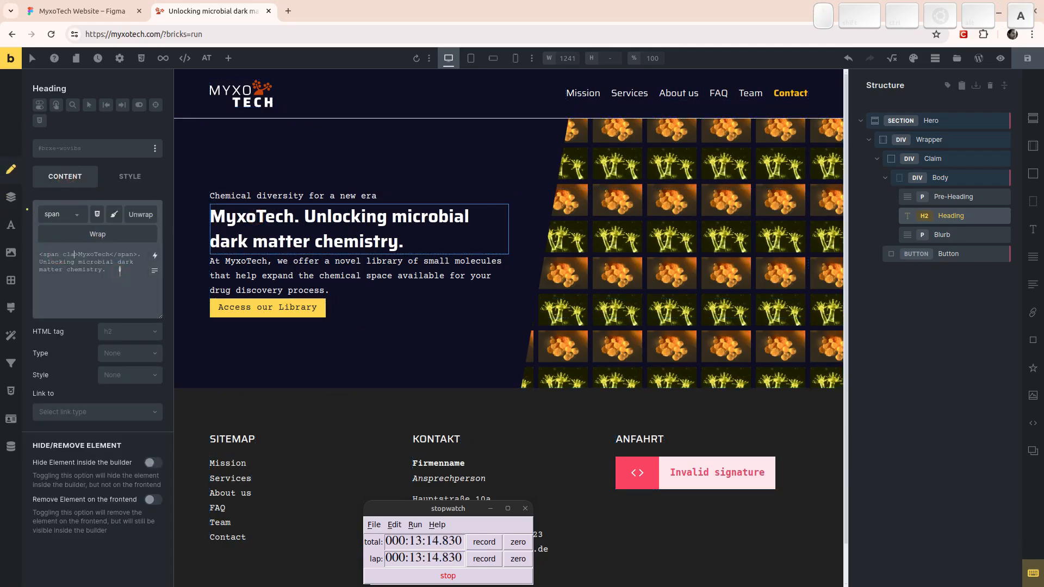
pyautogui.write('="brand"')
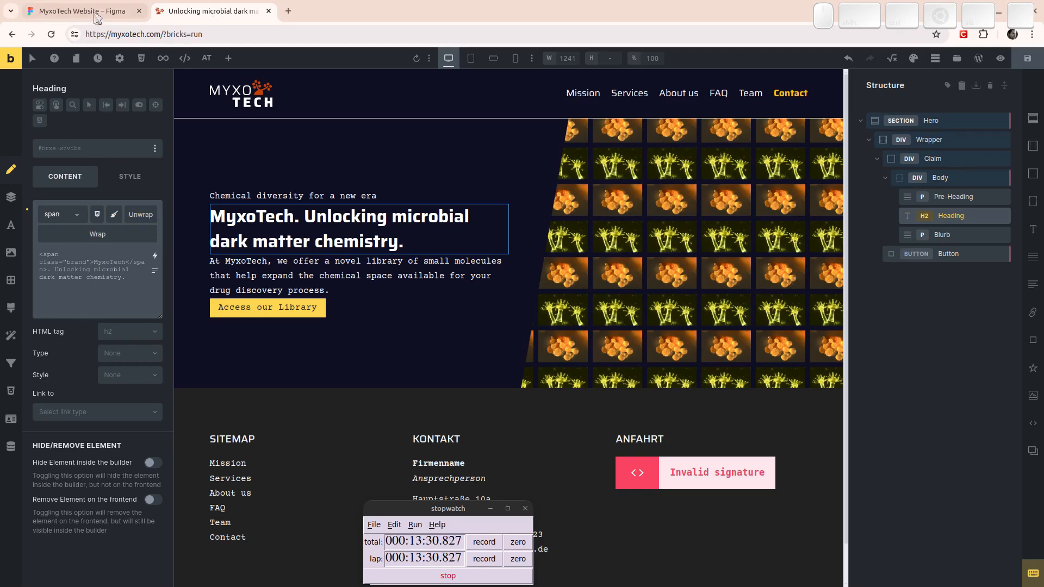
pyautogui.click(130, 177)
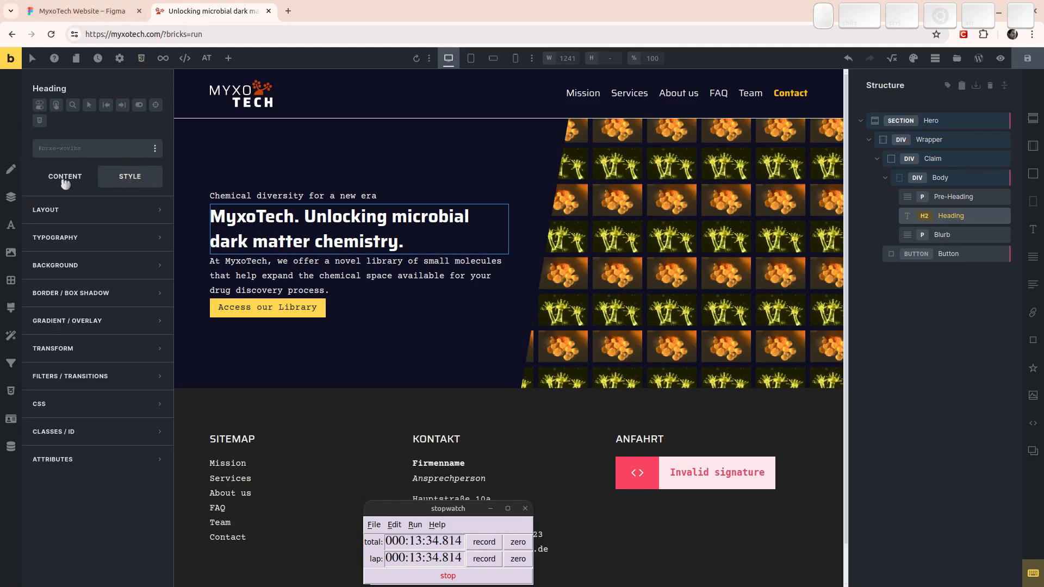
pyautogui.click(65, 176)
pyautogui.click(103, 10)
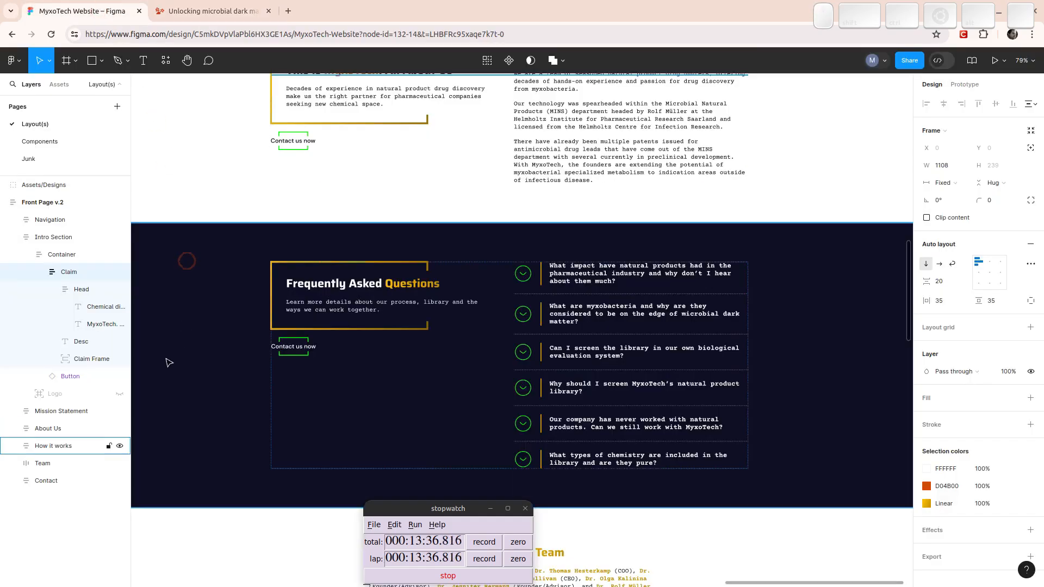
pyautogui.click(212, 11)
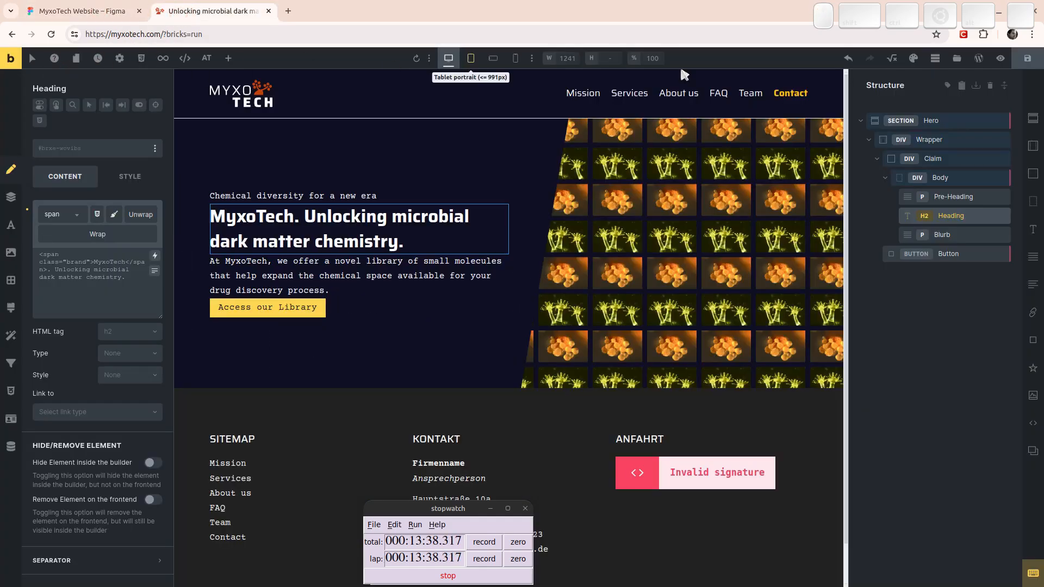
# Switch to the page's WordPress backend, go to WPCodeBox 2 and open the Layout CSS snippet.
pyautogui.click(978, 59)
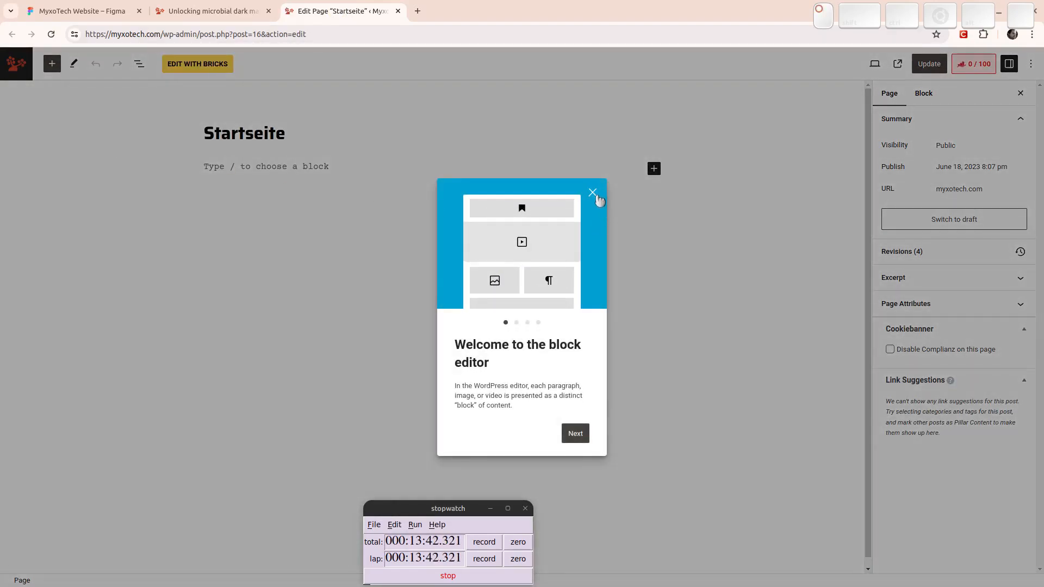
pyautogui.click(596, 195)
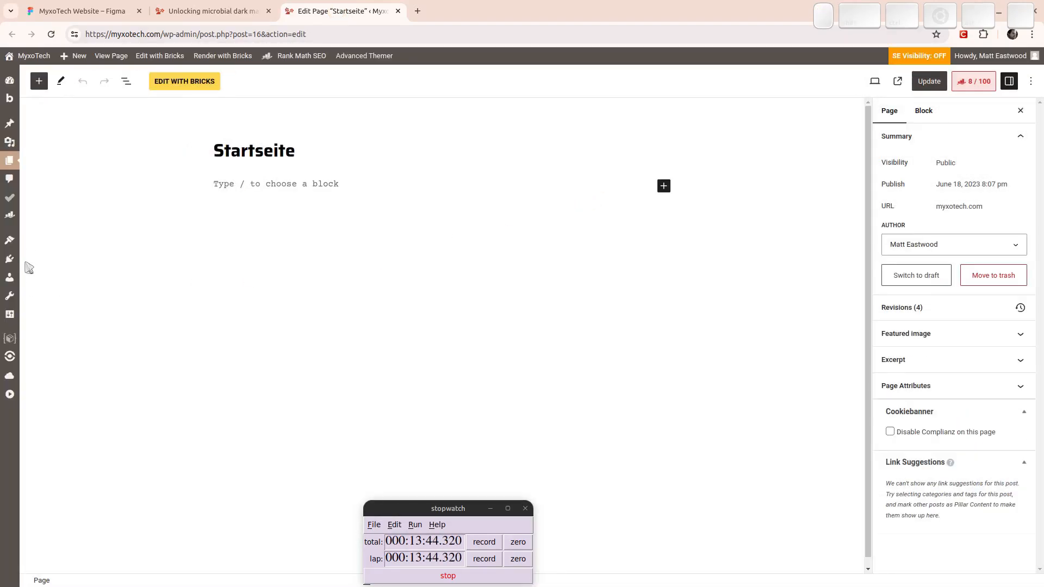
pyautogui.click(10, 338)
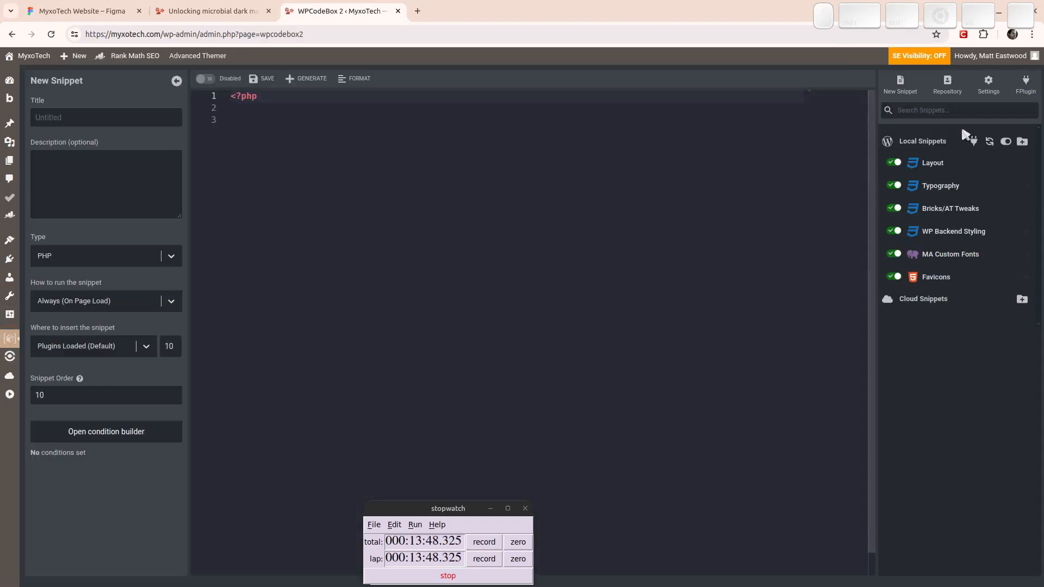
pyautogui.click(933, 163)
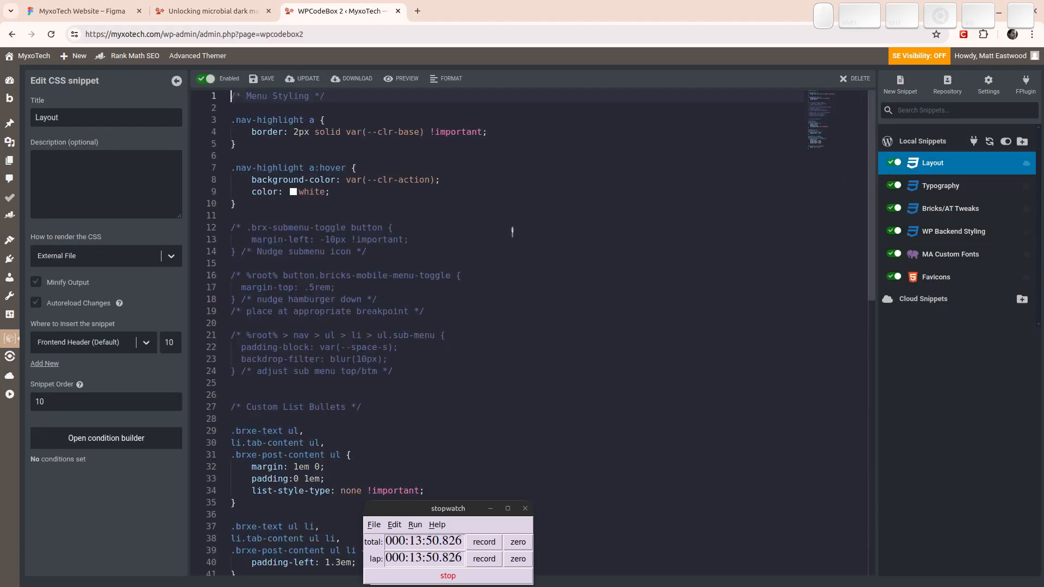
# Insert blank lines in the Layout snippet between the submenu styling and the Custom List Bullets comment.
pyautogui.scroll(-10, 512, 232)
pyautogui.scroll(10, 450, 279)
pyautogui.click(246, 384)
pyautogui.press('Return')
pyautogui.press('Return')
pyautogui.press('Return')
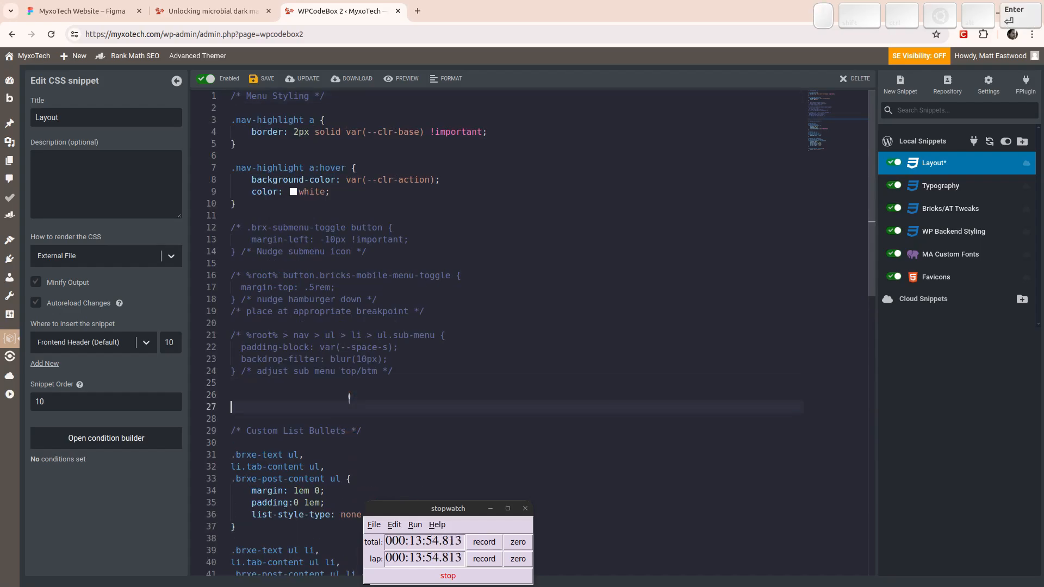
pyautogui.press('Up')
# Add the comment "/* Apply brand colour */" in the blank space above the Custom List Bullets section, with an empty line below it.
pyautogui.write('/**/')
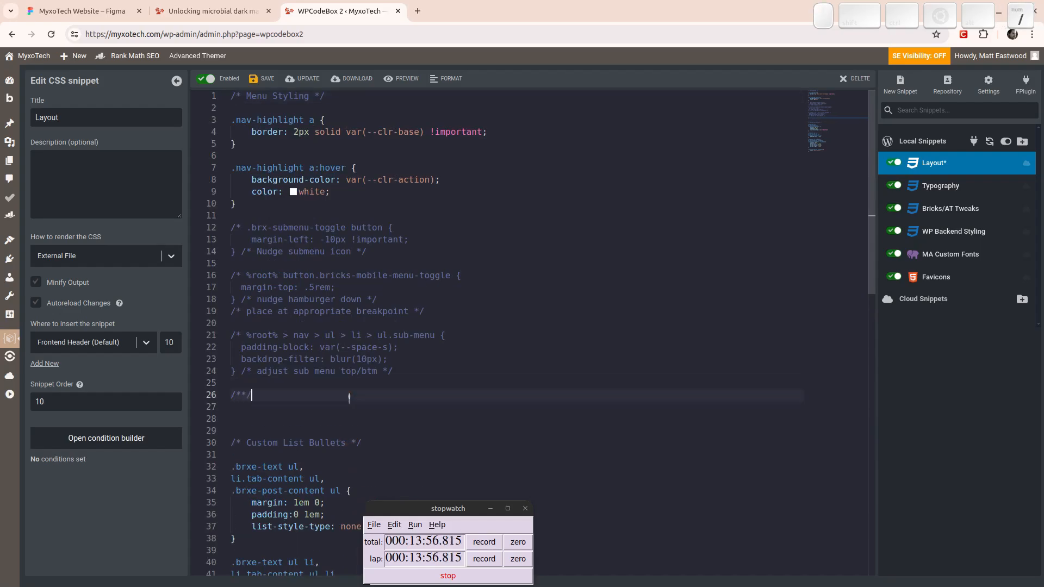
pyautogui.press('Left')
pyautogui.press('Left')
pyautogui.press('Left')
pyautogui.write('Brand')
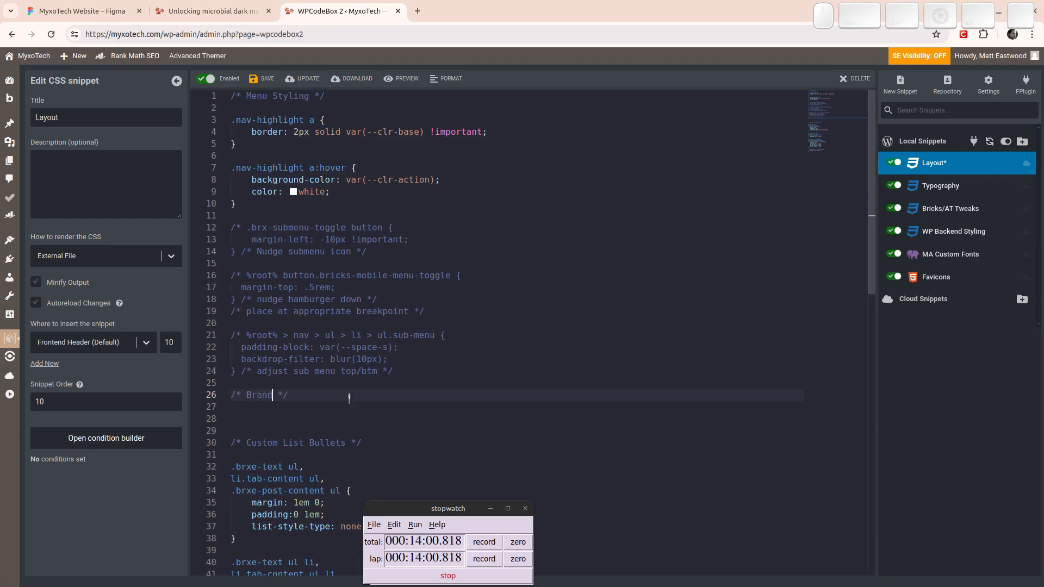
pyautogui.write('ing')
pyautogui.press('BackSpace')
pyautogui.press('BackSpace')
pyautogui.press('BackSpace')
pyautogui.press('BackSpace')
pyautogui.press('BackSpace')
pyautogui.press('BackSpace')
pyautogui.press('BackSpace')
pyautogui.press('BackSpace')
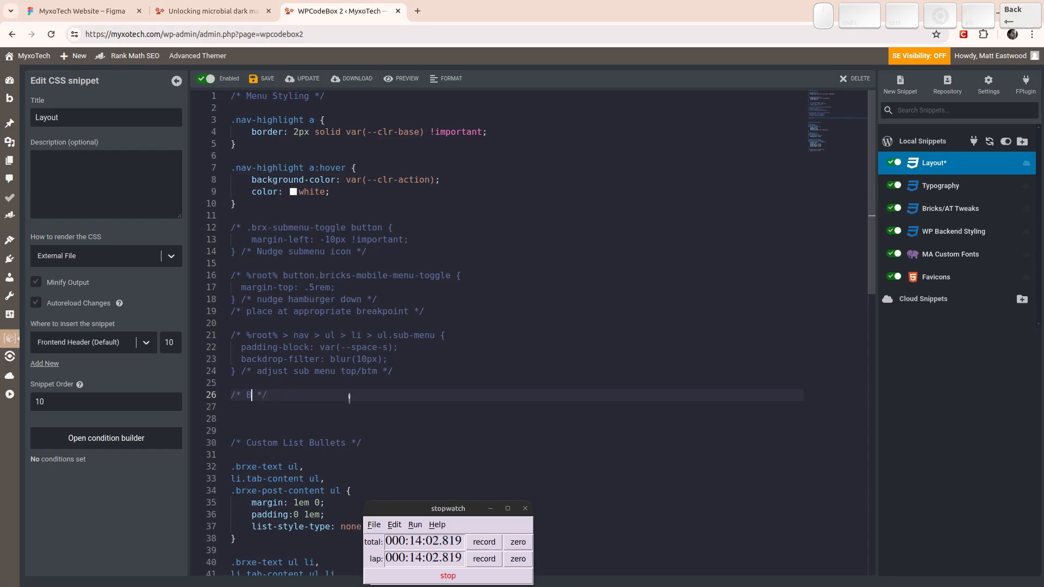
pyautogui.write('Apply brand')
pyautogui.write(' colour')
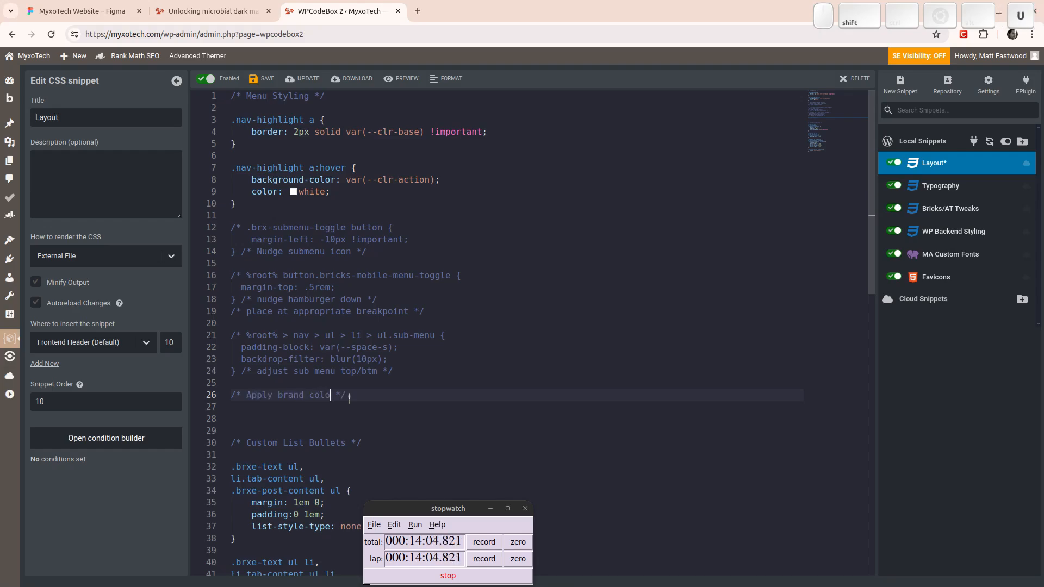
pyautogui.press('Home')
pyautogui.press('Return')
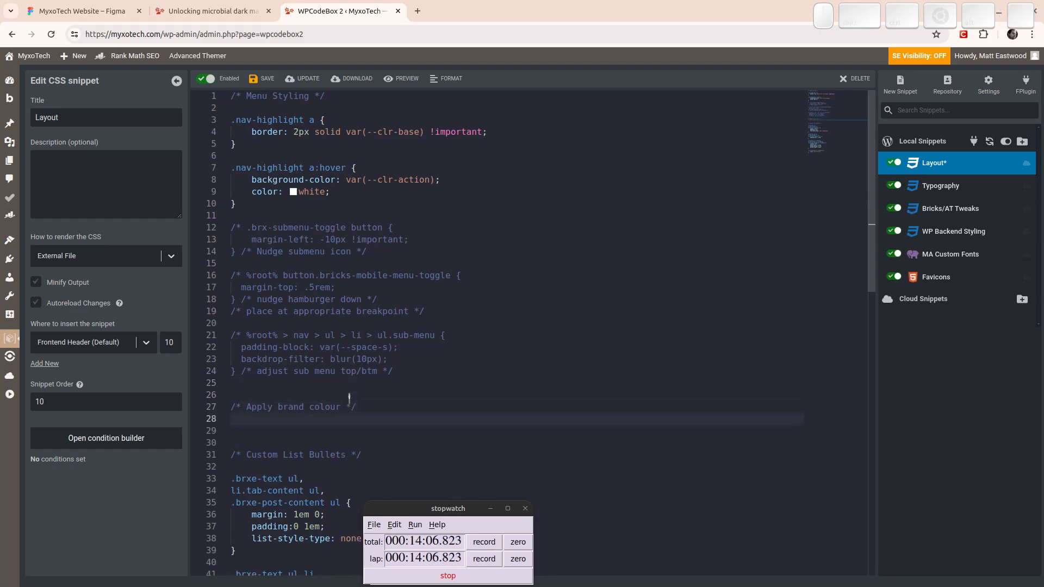
# Add the rule .brand { color: var(--brand); } below the "Apply brand colour" comment in the Layout snippet.
pyautogui.write('.brand { color: ')
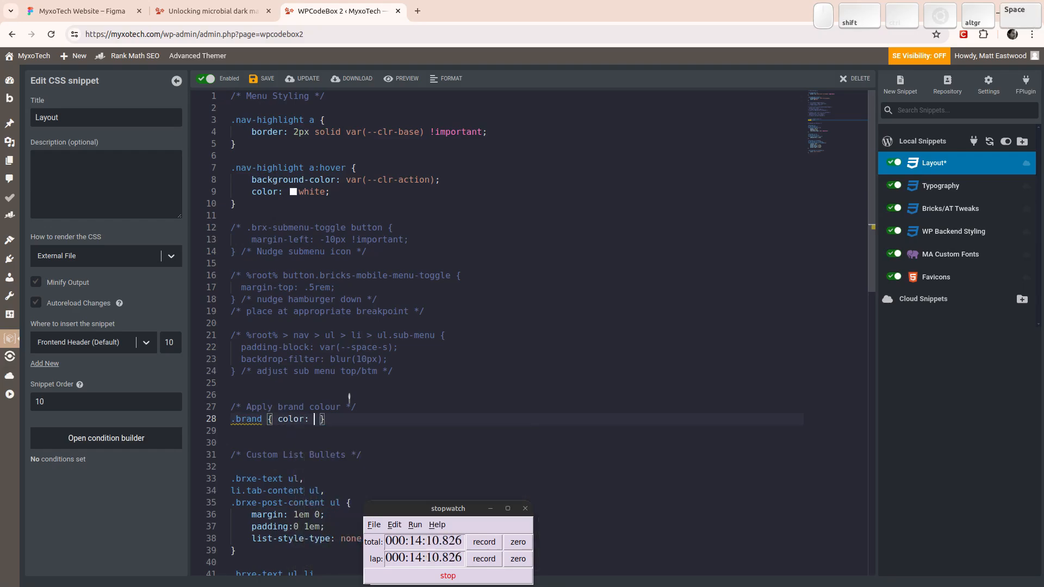
pyautogui.write('var(--')
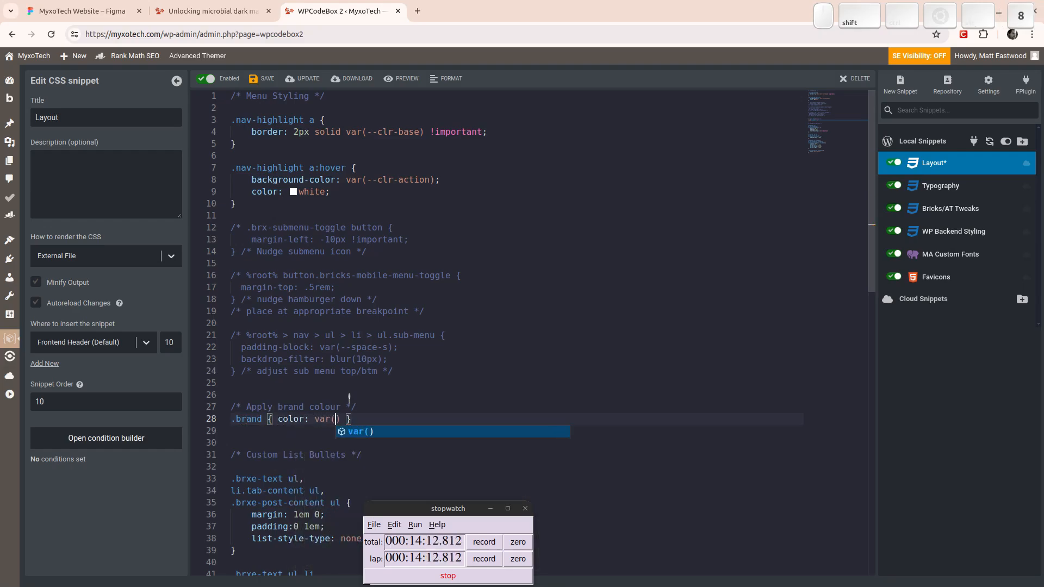
pyautogui.write('brand)')
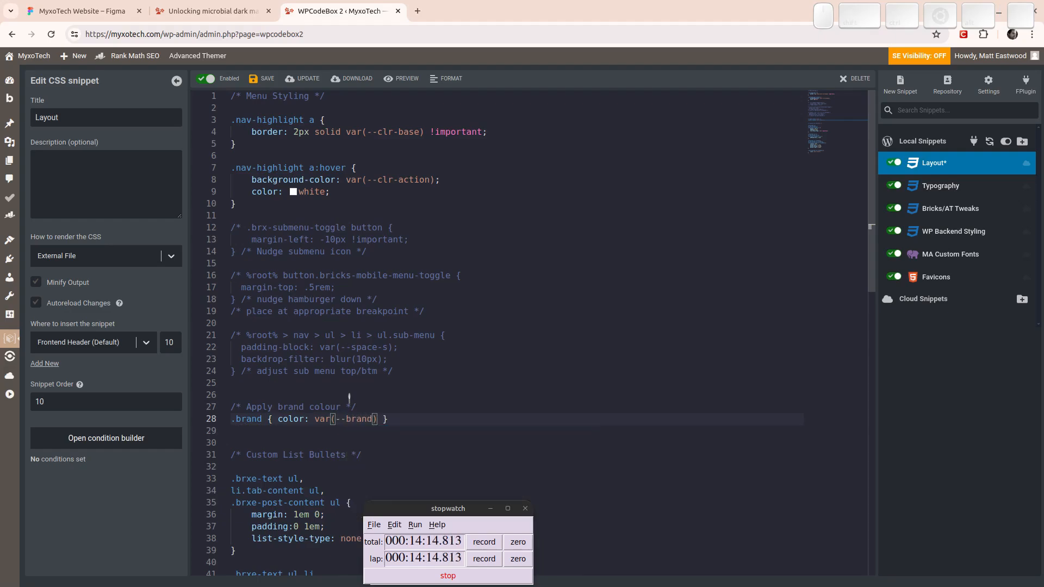
pyautogui.write(';')
pyautogui.press('BackSpace')
pyautogui.press('Right')
pyautogui.write(';')
# Switch to the Bricks builder, look up the brand colour in the Color Manager and copy it to the clipboard.
pyautogui.click(228, 7)
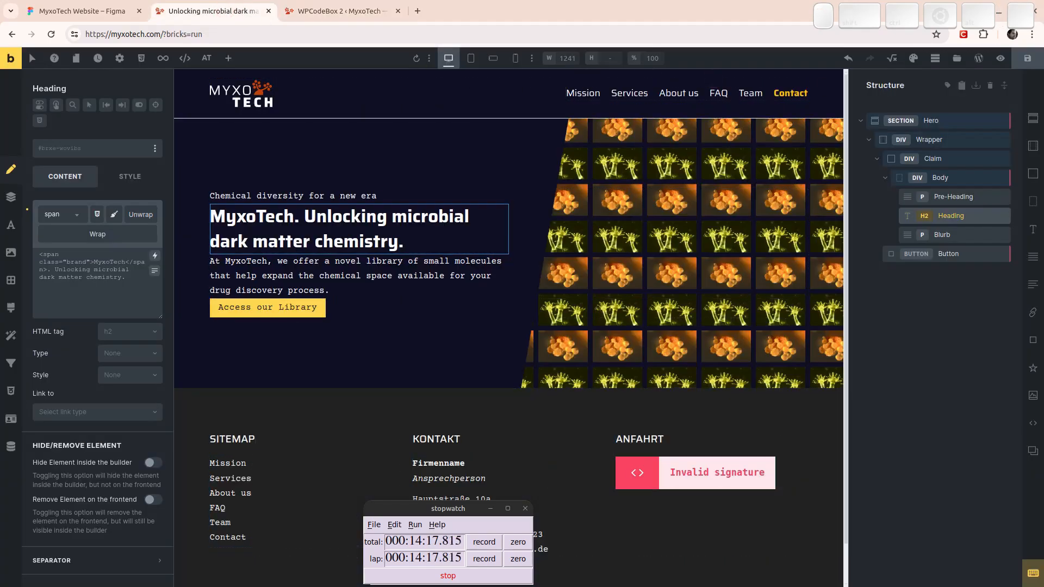
pyautogui.click(896, 57)
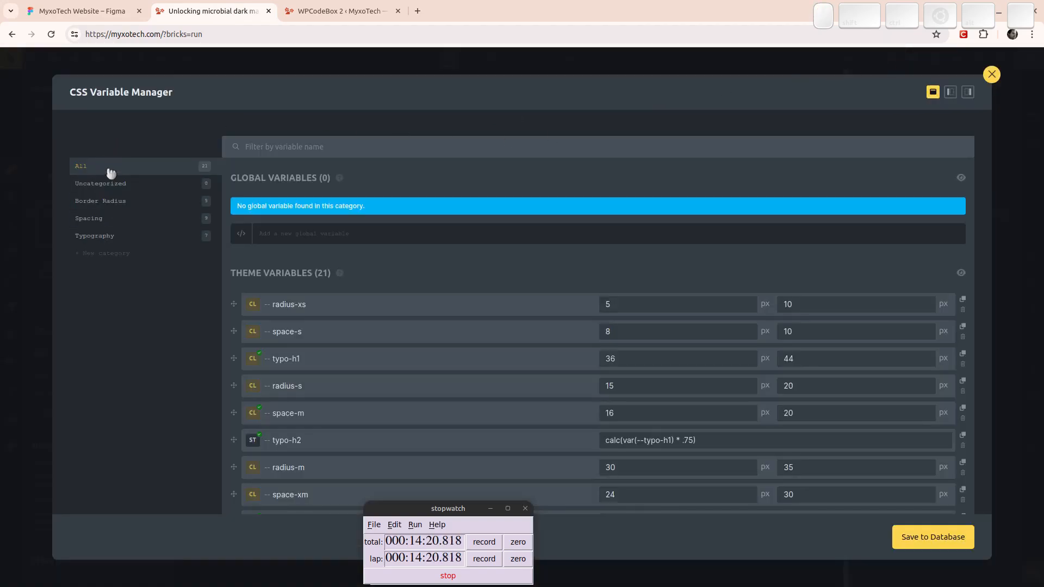
pyautogui.click(991, 74)
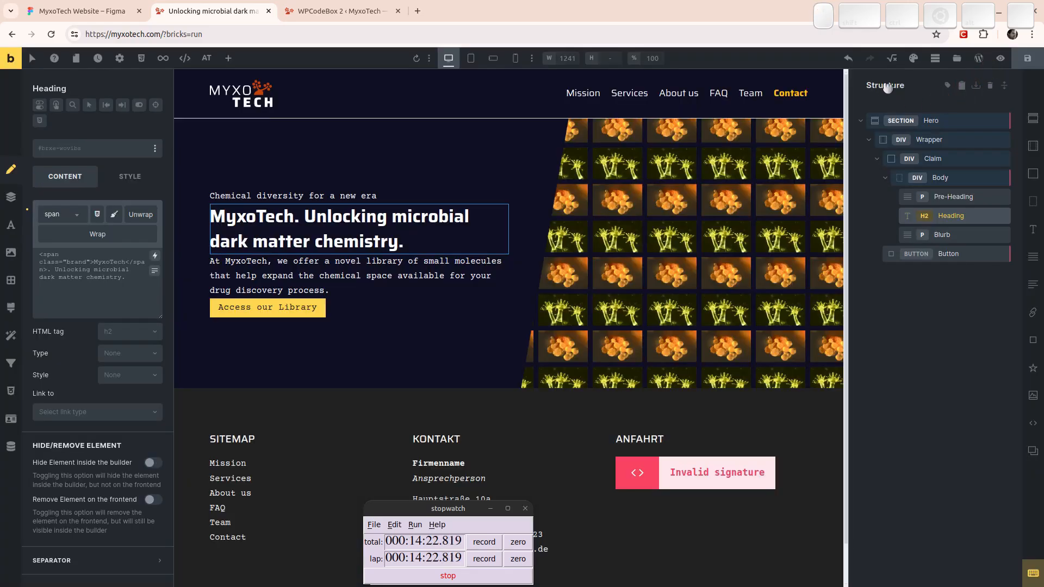
pyautogui.click(914, 58)
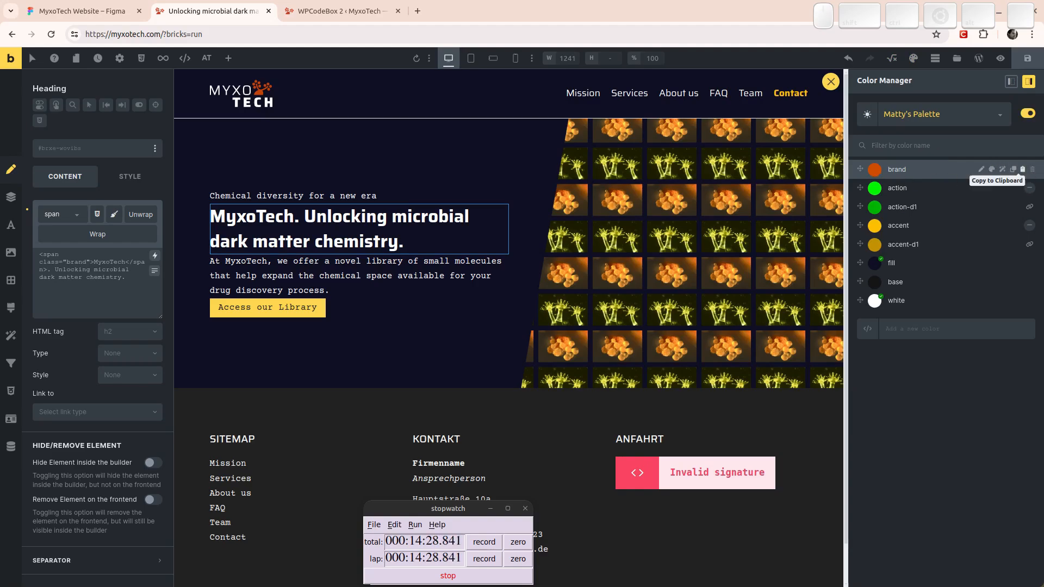
pyautogui.click(1022, 170)
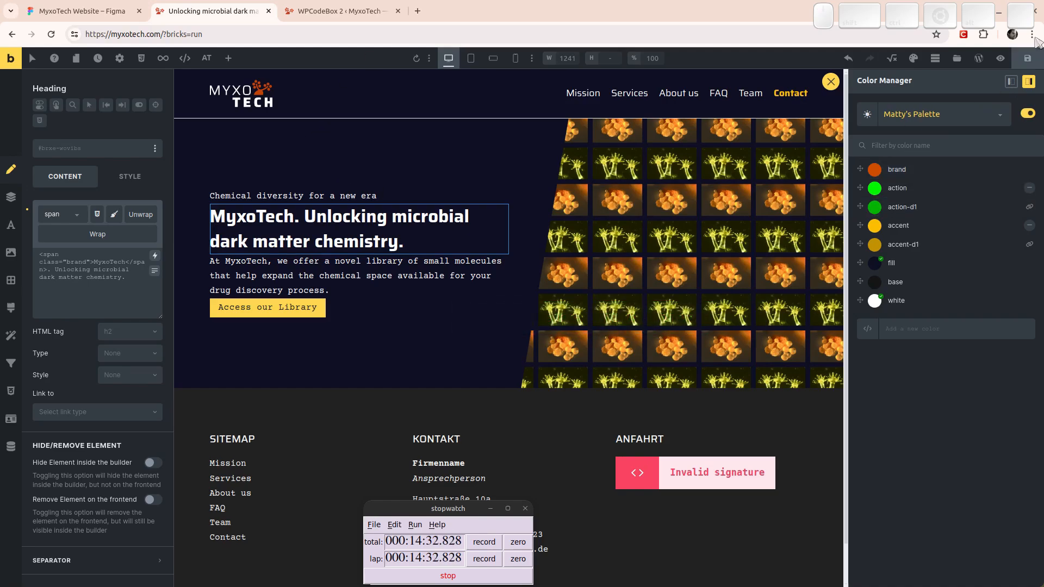
# Go back to WPCodeBox 2, save the Layout snippet and return to the Bricks page to check the heading.
pyautogui.click(338, 10)
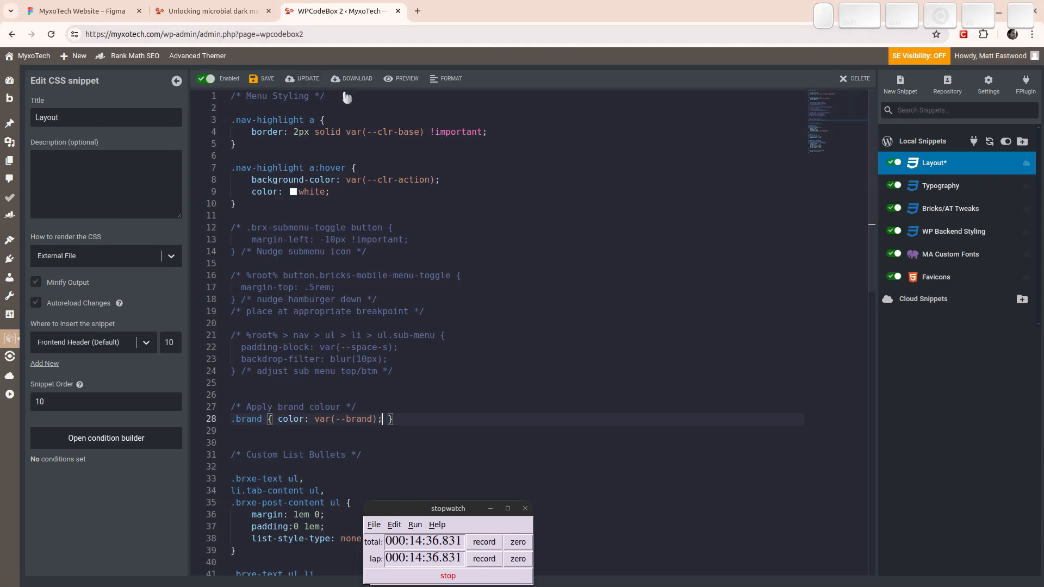
pyautogui.click(261, 78)
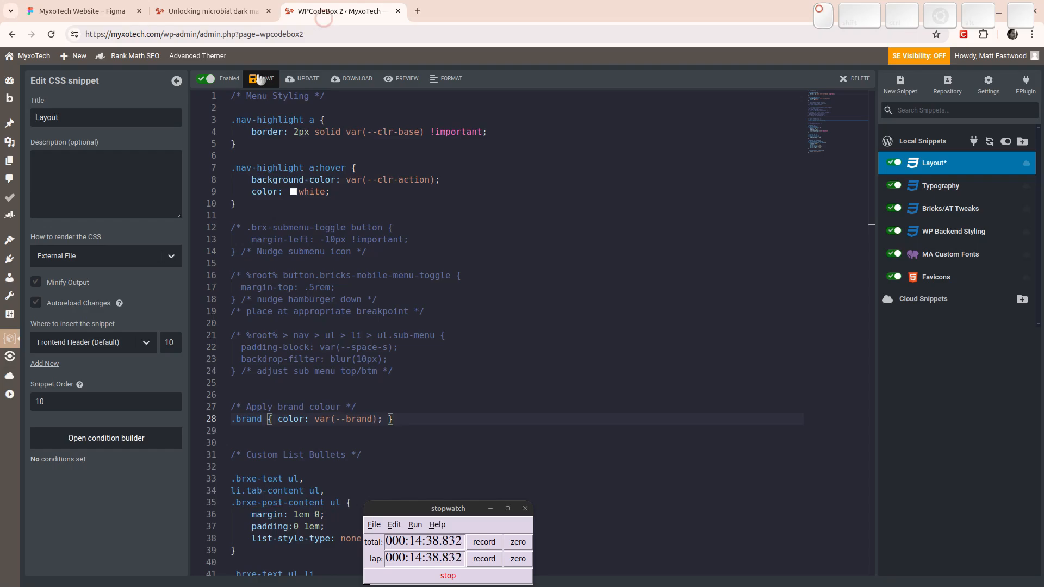
pyautogui.click(202, 8)
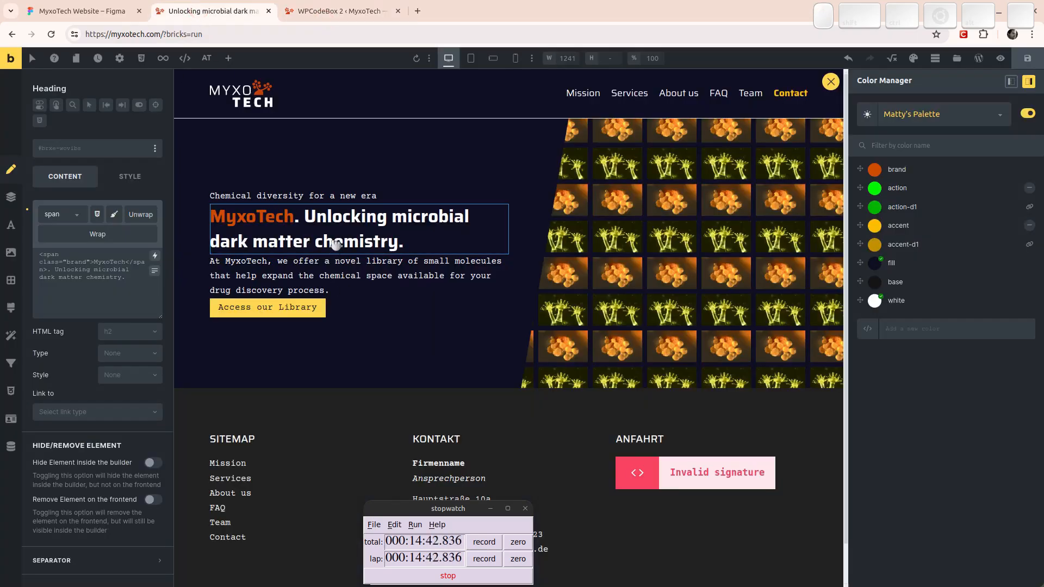
# Switch to the Figma design and examine the Claim block in the hero section.
pyautogui.click(336, 15)
pyautogui.click(109, 10)
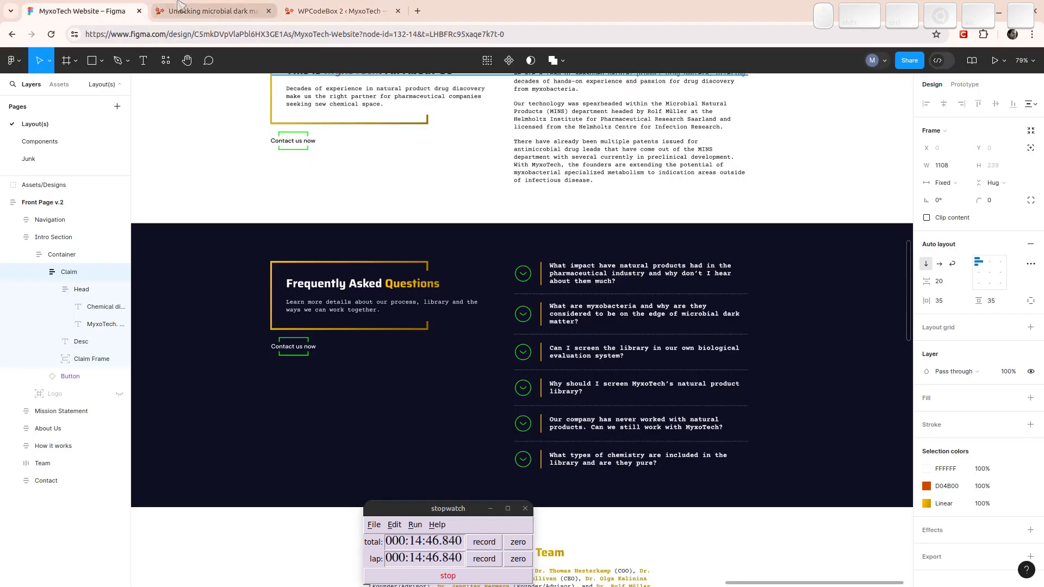
pyautogui.scroll(15, 391, 234)
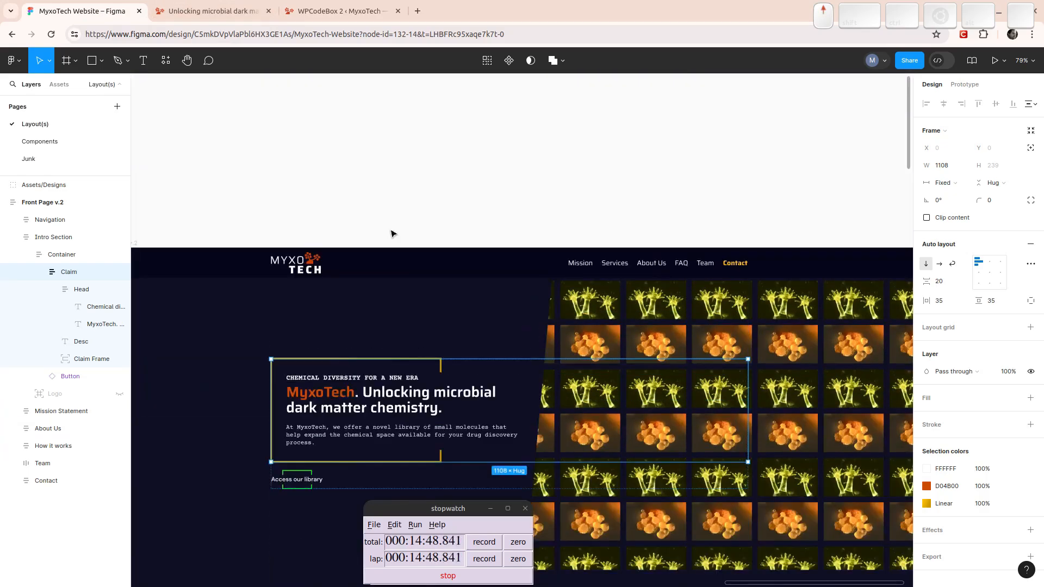
# Switch back to Bricks, close the Color Manager, wrap the Pre-Heading in a div and name the div Head-Wrapper.
pyautogui.click(206, 9)
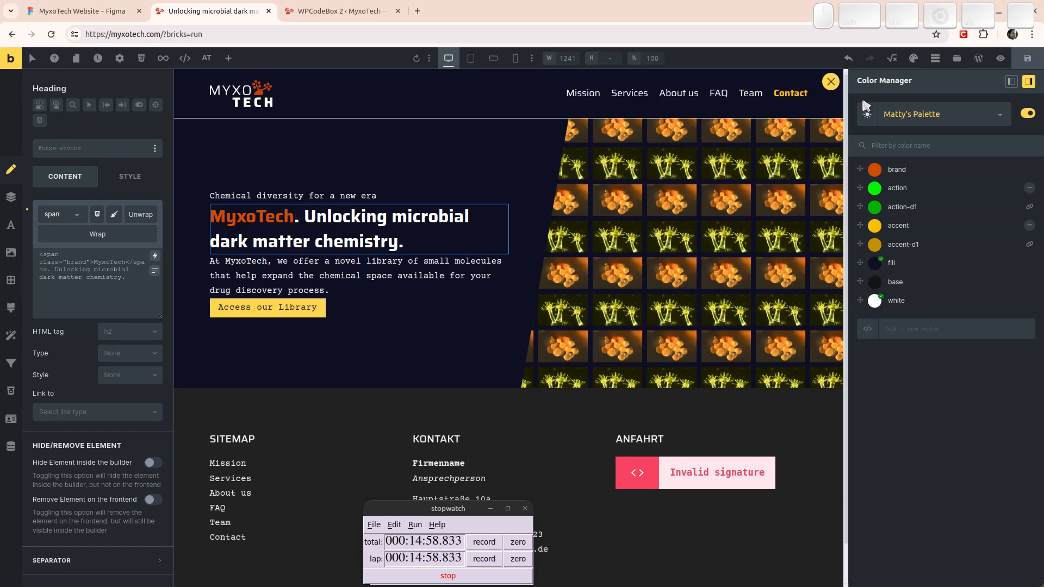
pyautogui.click(830, 81)
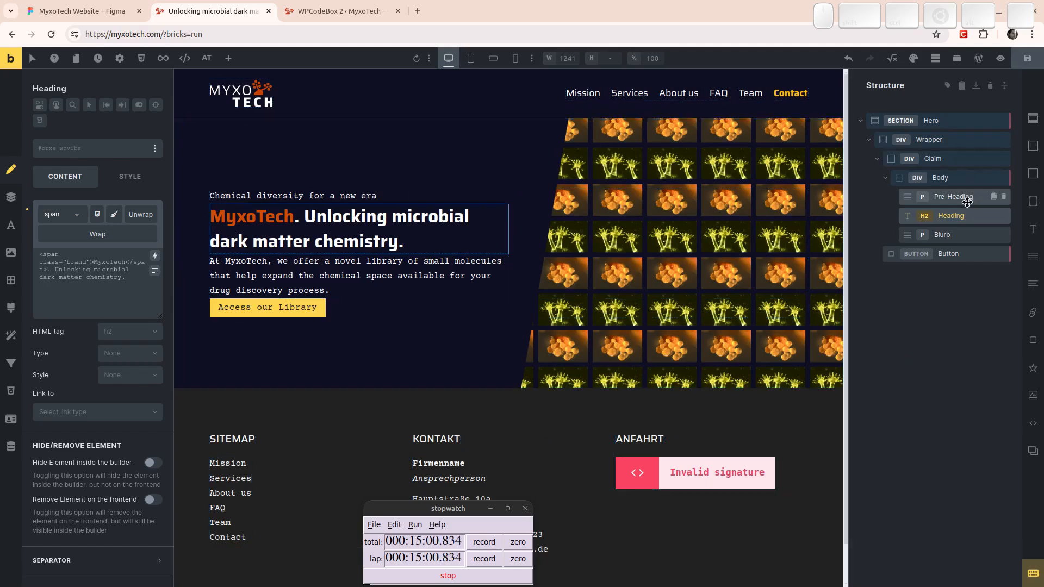
pyautogui.rightClick(950, 202)
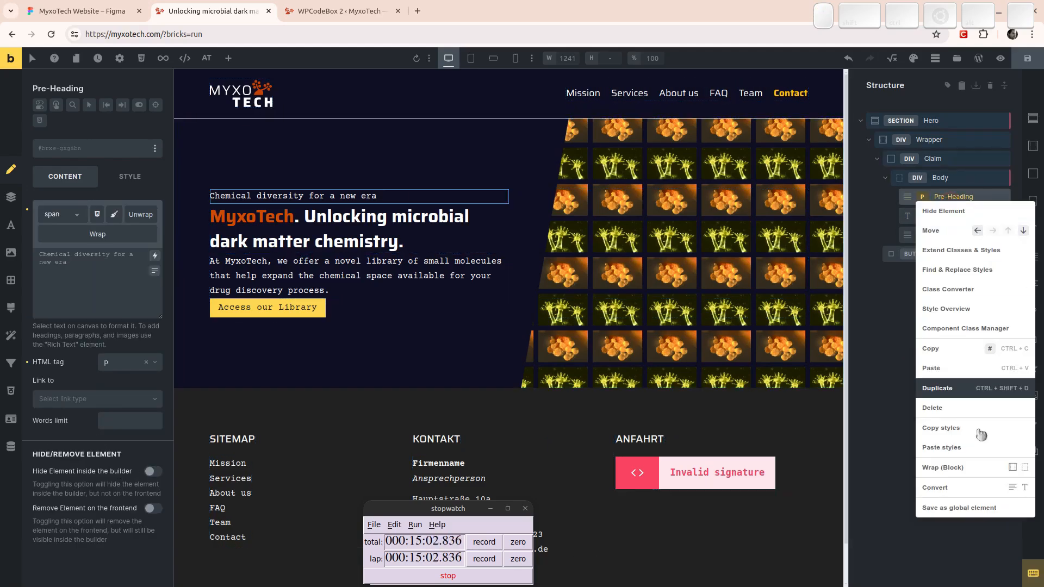
pyautogui.click(1025, 468)
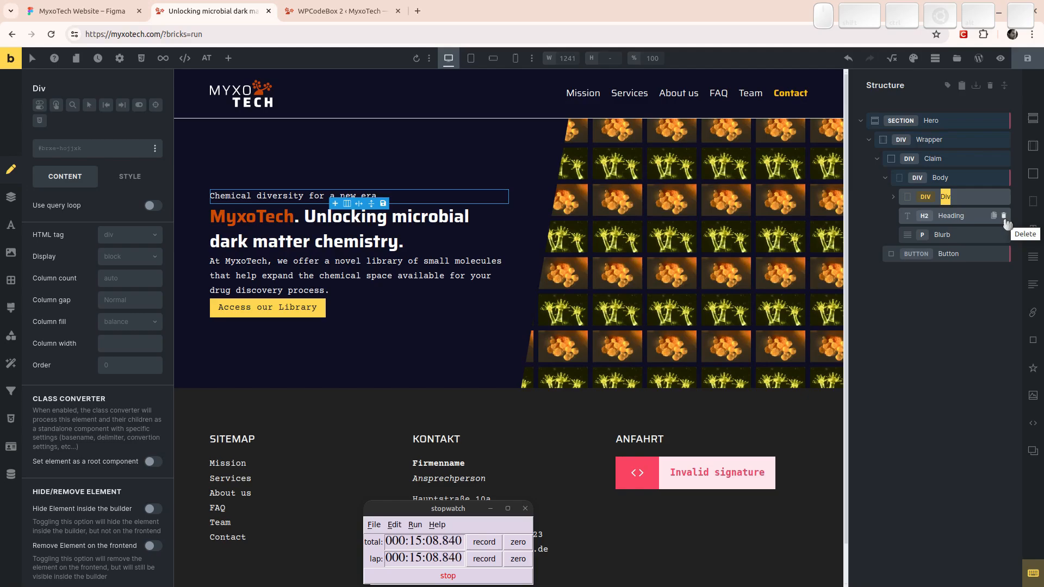
pyautogui.write('Head')
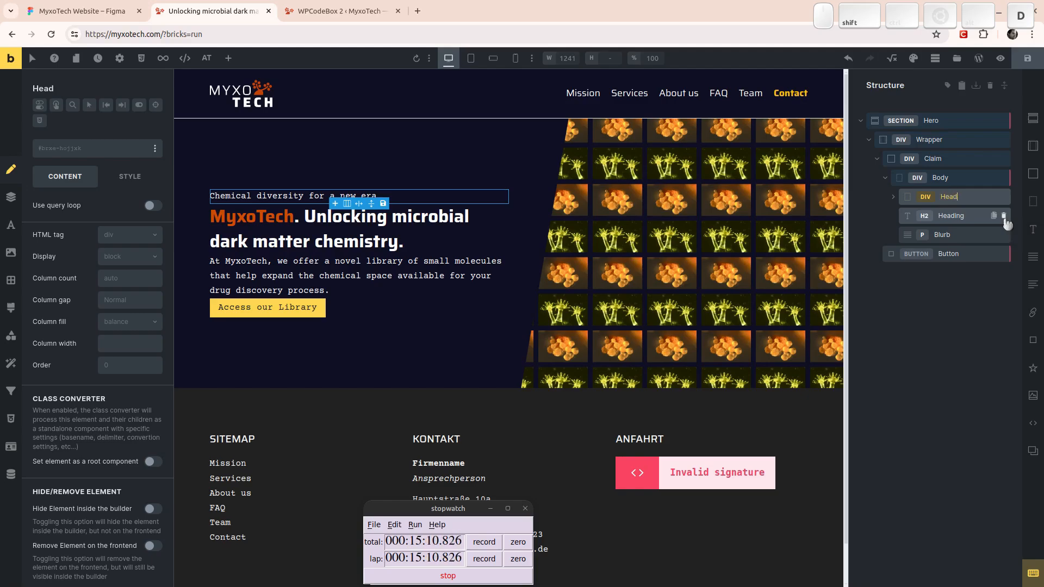
pyautogui.write('-Wrapper')
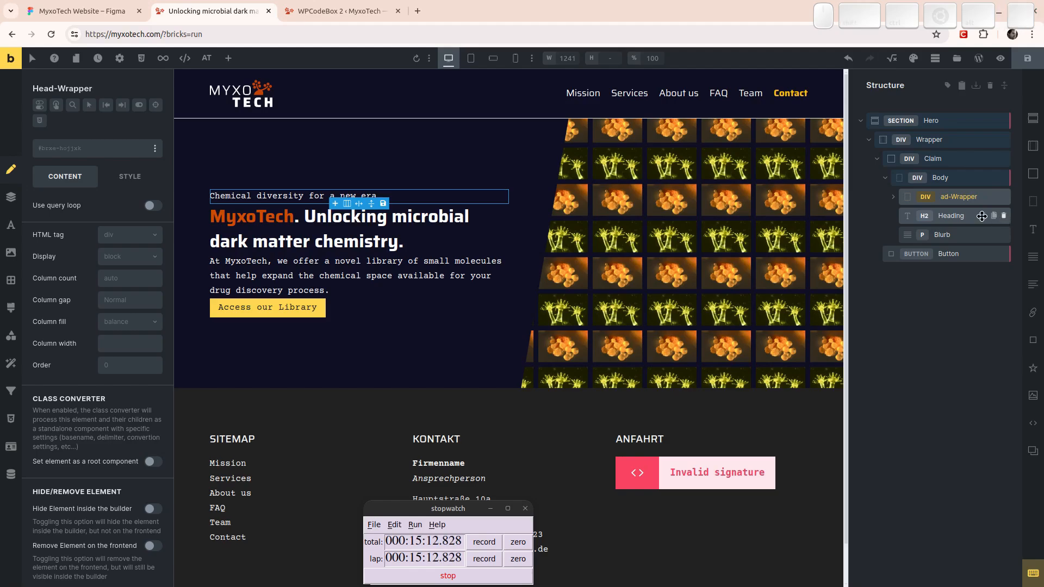
# Move the Heading into the Head-Wrapper div, below the Pre-Heading.
pyautogui.moveTo(900, 220); pyautogui.dragTo(958, 225)
pyautogui.click(893, 196)
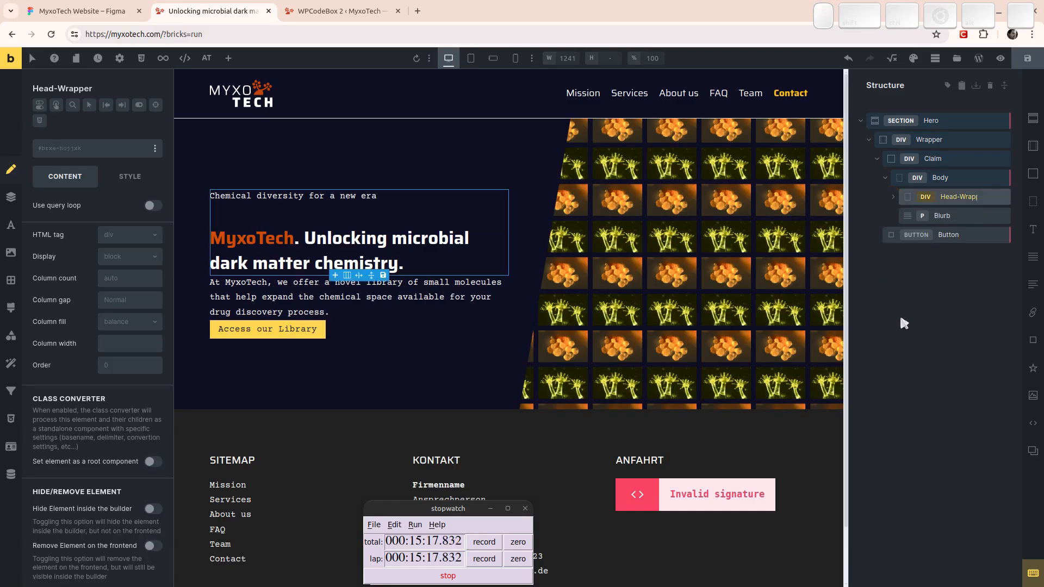
pyautogui.click(939, 216)
# Set the Body div's column gap to the spacing variable var(--space-m), then cut that value out of the setting.
pyautogui.click(940, 177)
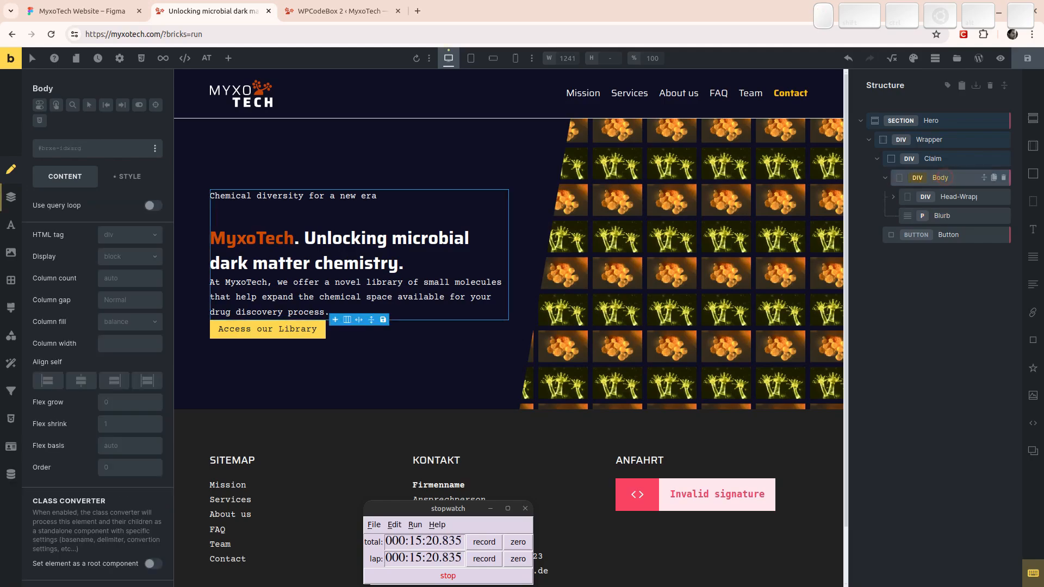
pyautogui.click(131, 177)
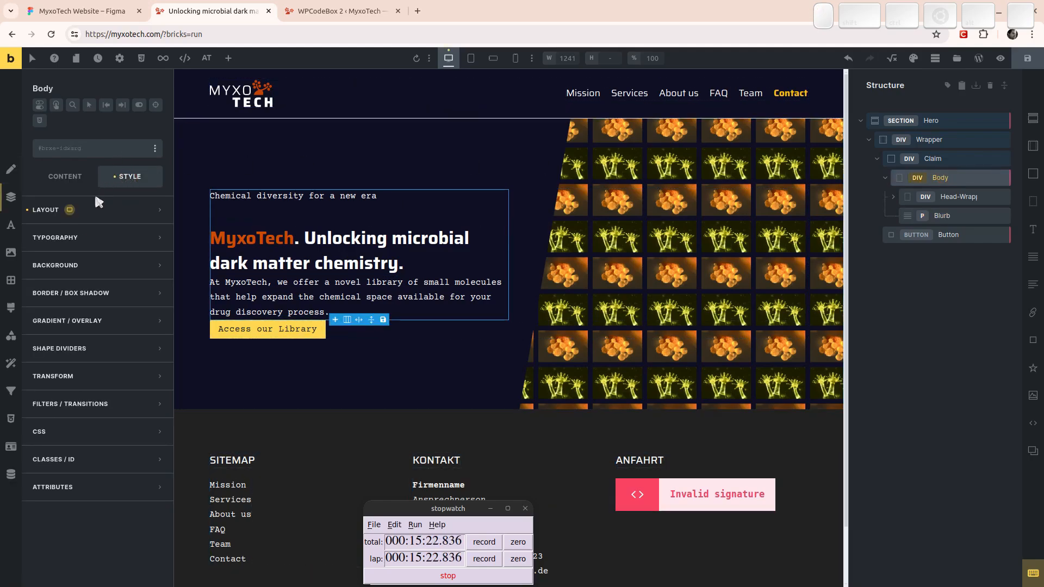
pyautogui.click(104, 209)
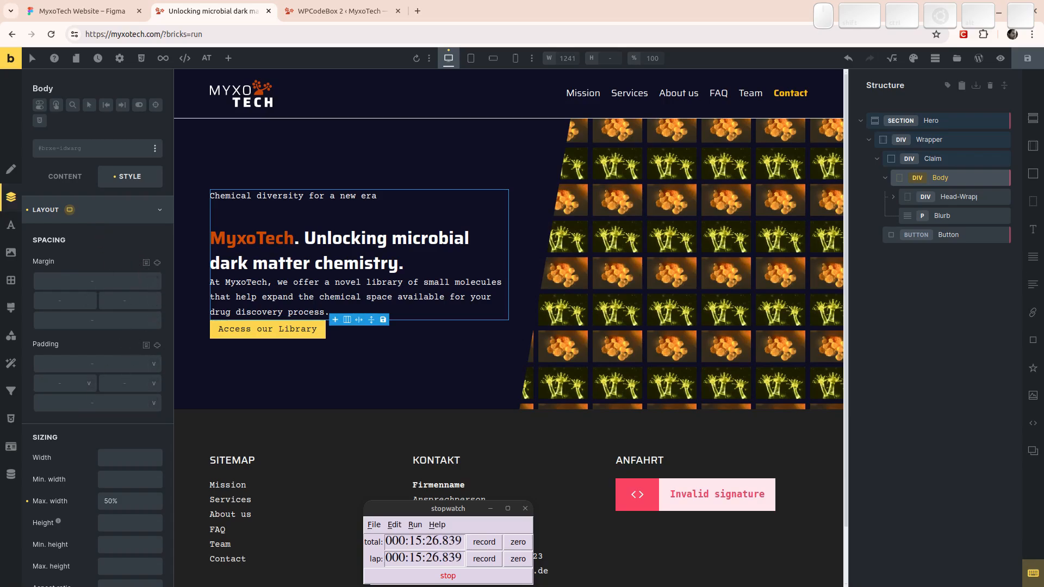
pyautogui.click(64, 176)
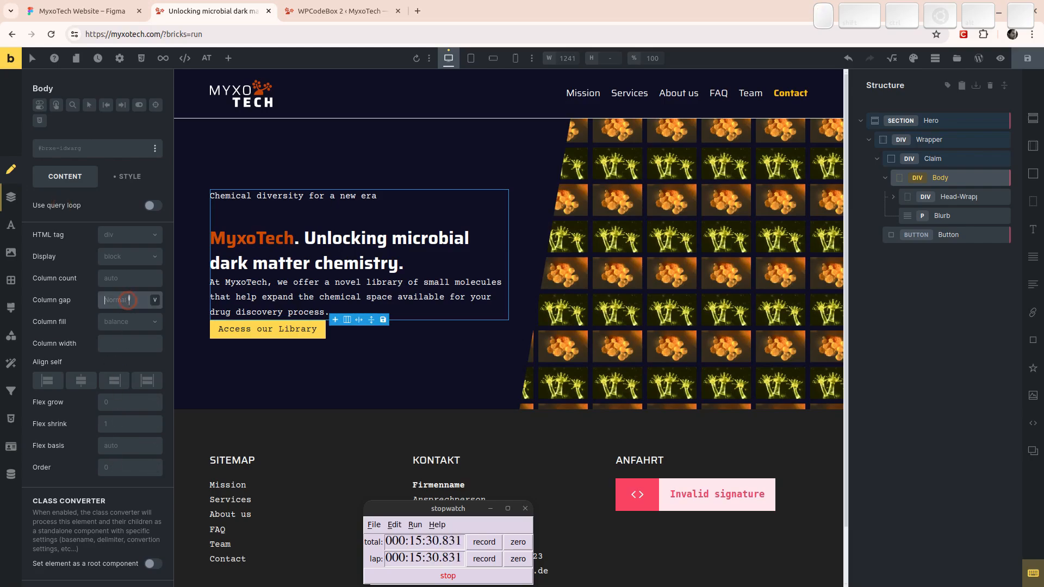
pyautogui.click(155, 300)
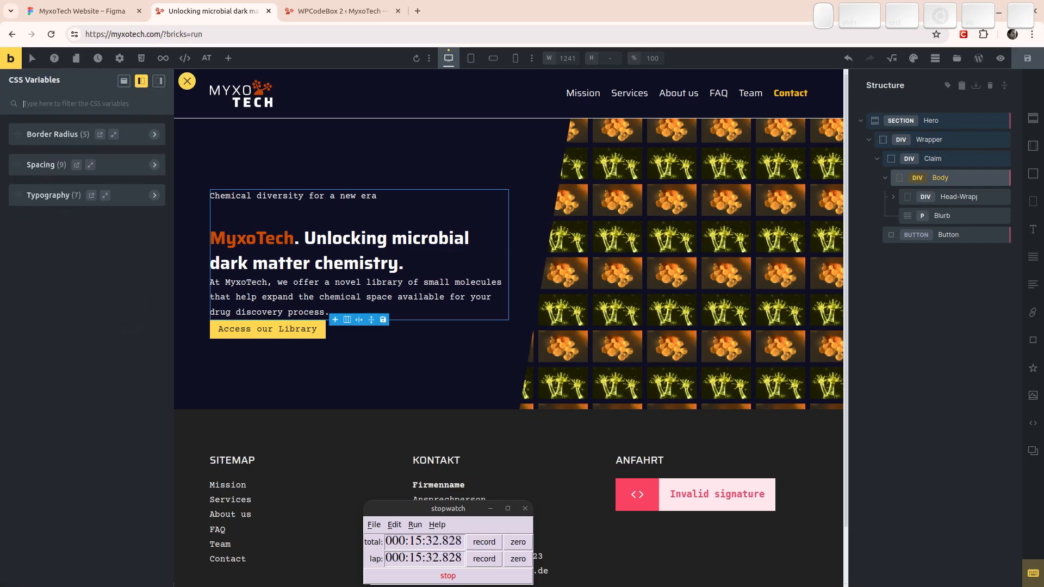
pyautogui.click(47, 164)
pyautogui.click(66, 194)
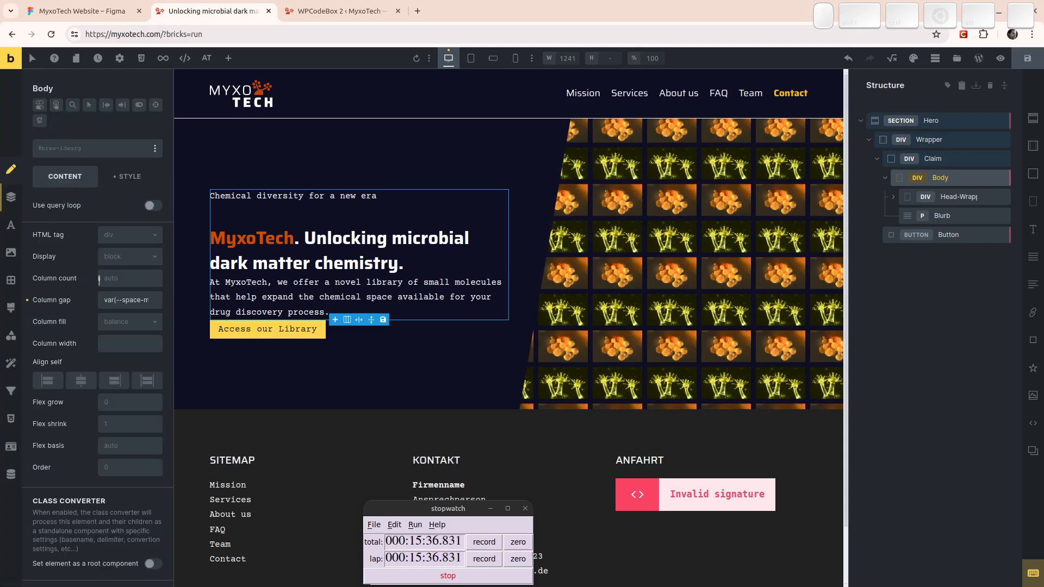
pyautogui.tripleClick(112, 299)
pyautogui.hotkey('ctrl', 'c')
pyautogui.press('BackSpace')
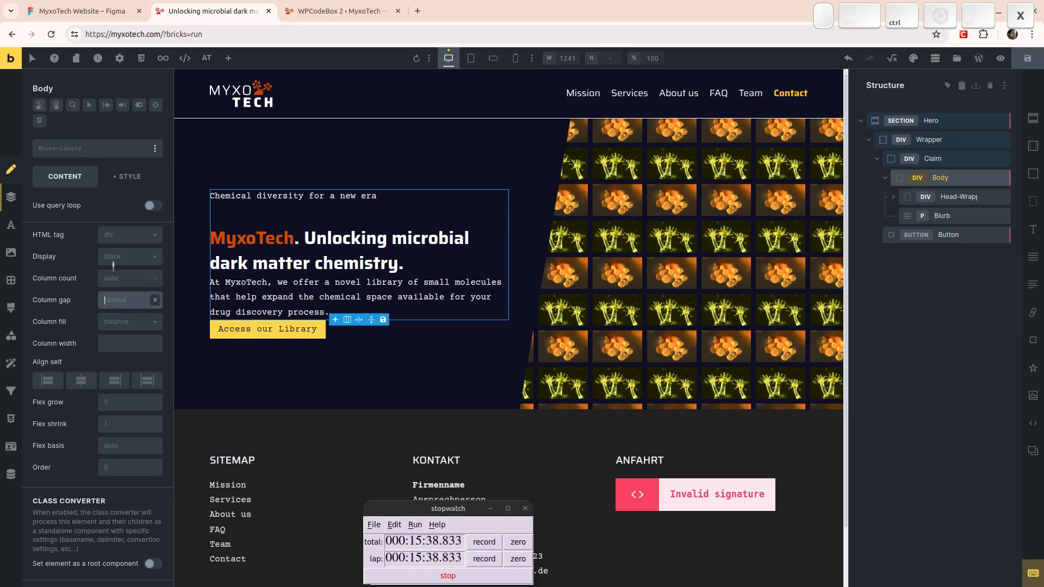
# Give the Body div a flex display in vertical direction with a row gap of var(--space-m), and save the page.
pyautogui.click(122, 237)
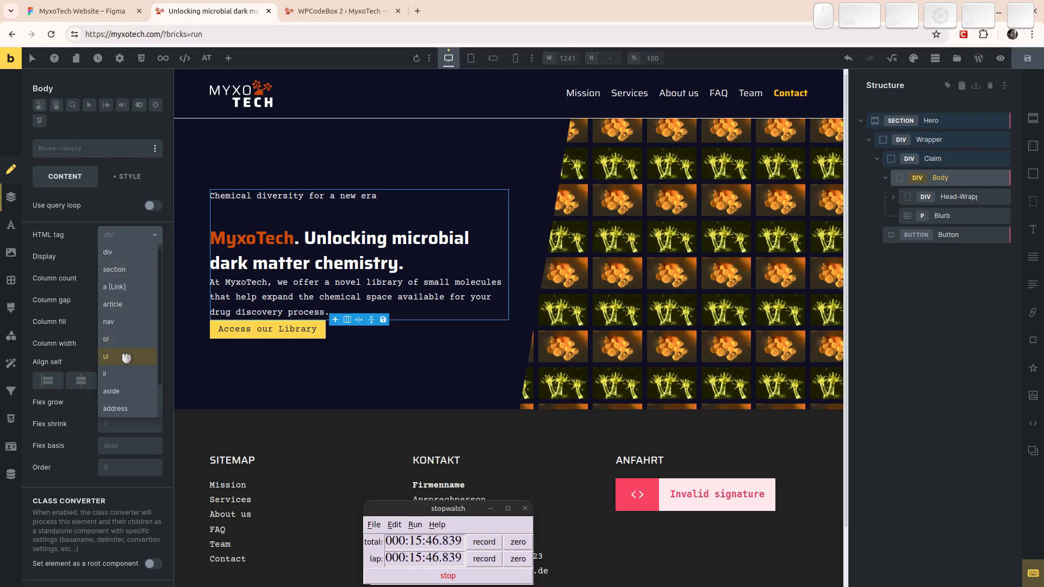
pyautogui.click(74, 241)
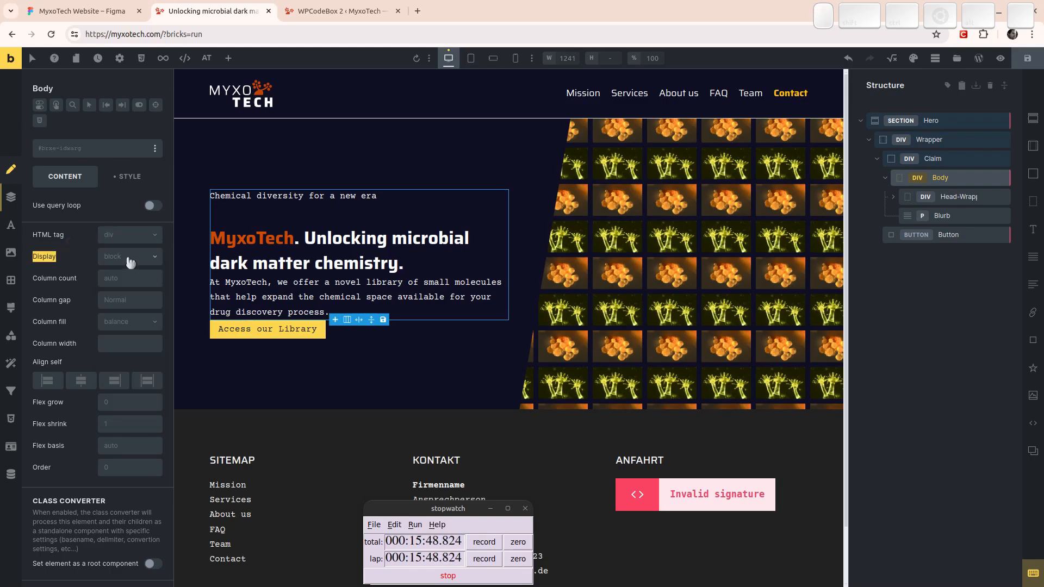
pyautogui.click(129, 258)
pyautogui.click(129, 294)
pyautogui.click(130, 297)
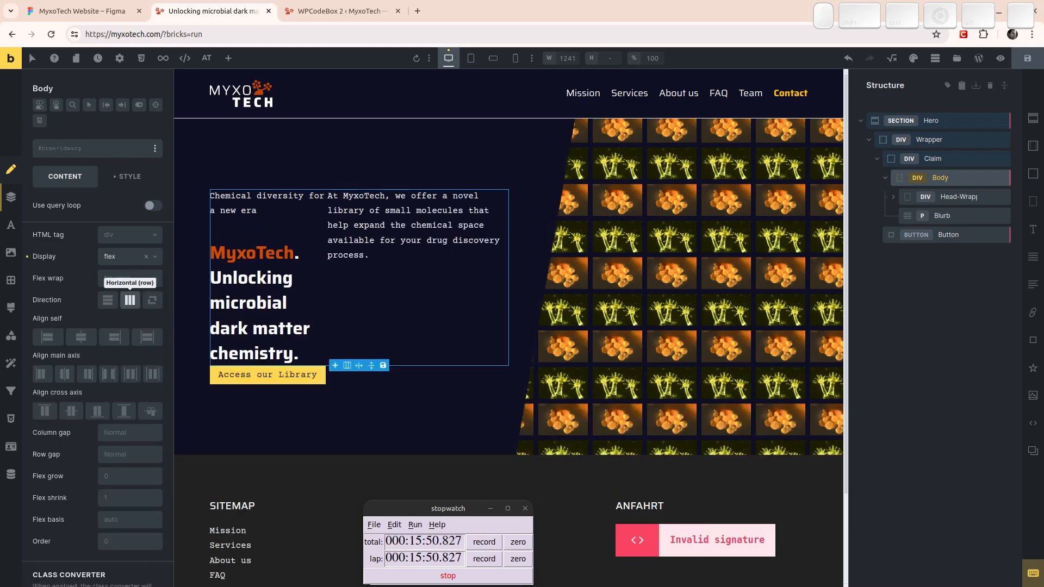
pyautogui.click(118, 454)
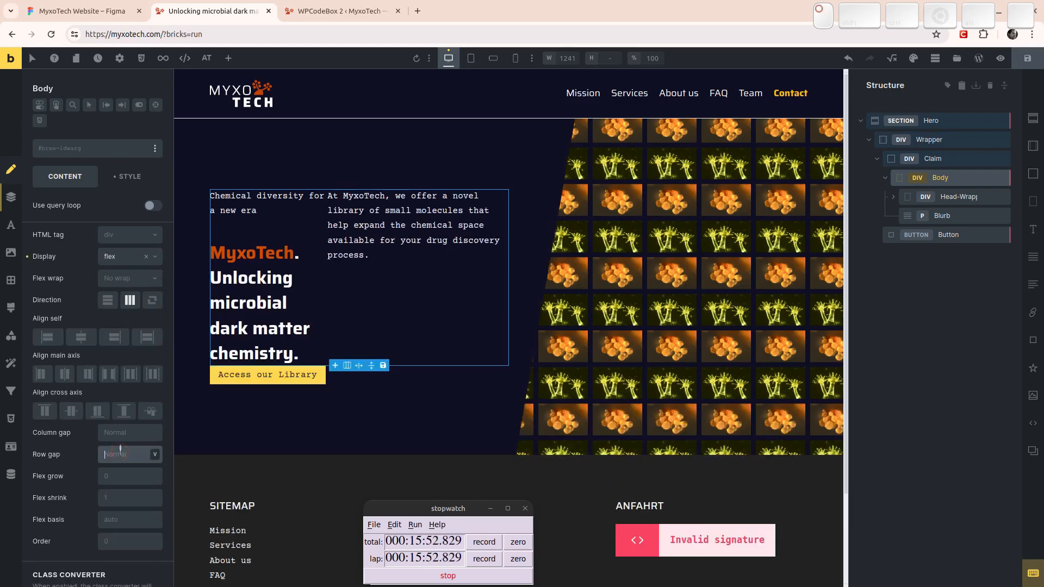
pyautogui.hotkey('ctrl', 'v')
pyautogui.click(107, 300)
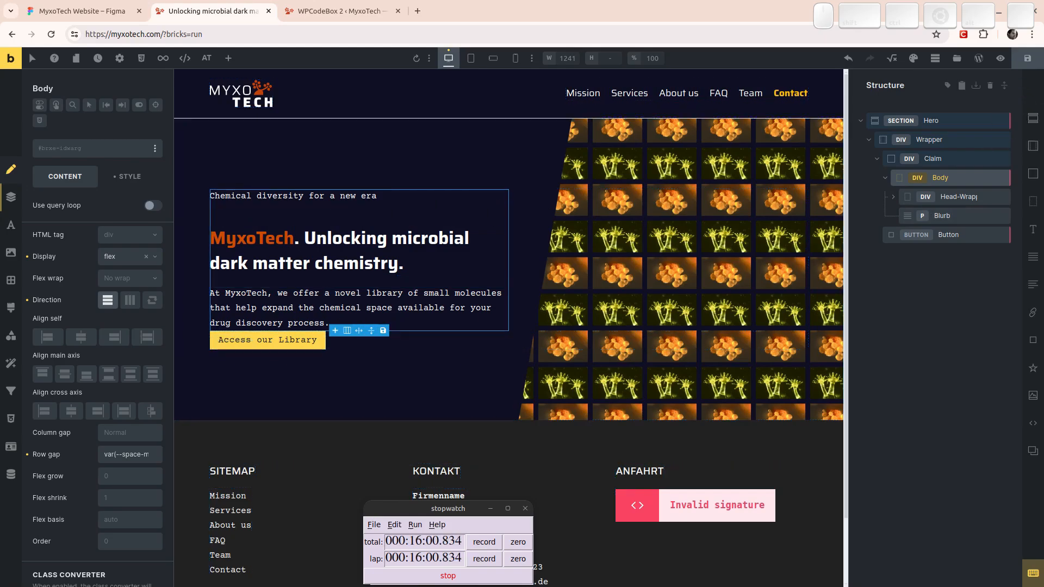
pyautogui.click(1026, 60)
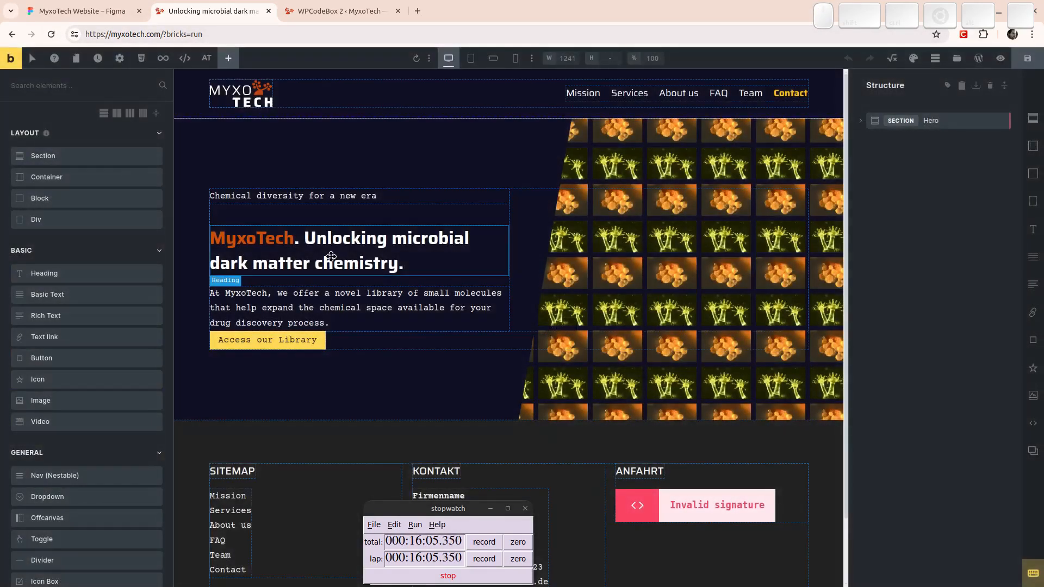
# Examine the Body div's layout settings and the Head-Wrapper's nested elements, then return from the page preview to the Bricks builder.
pyautogui.click(374, 213)
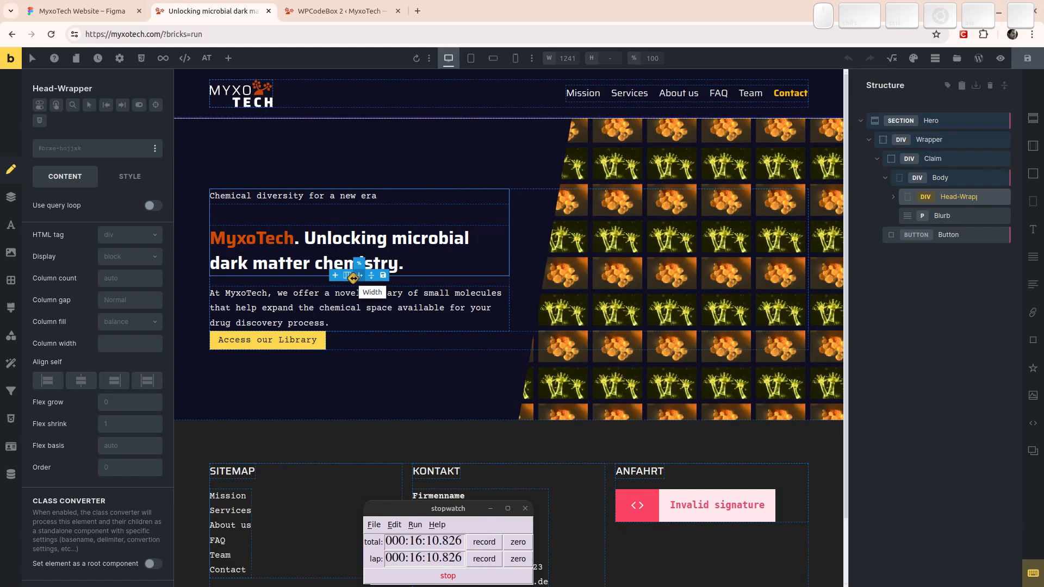
pyautogui.click(939, 179)
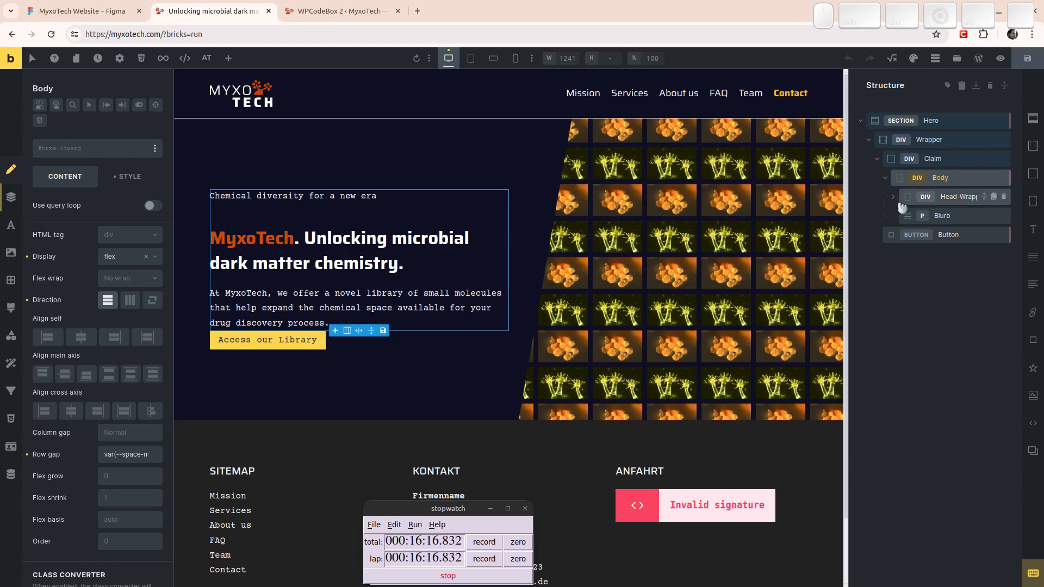
pyautogui.click(954, 217)
pyautogui.click(950, 197)
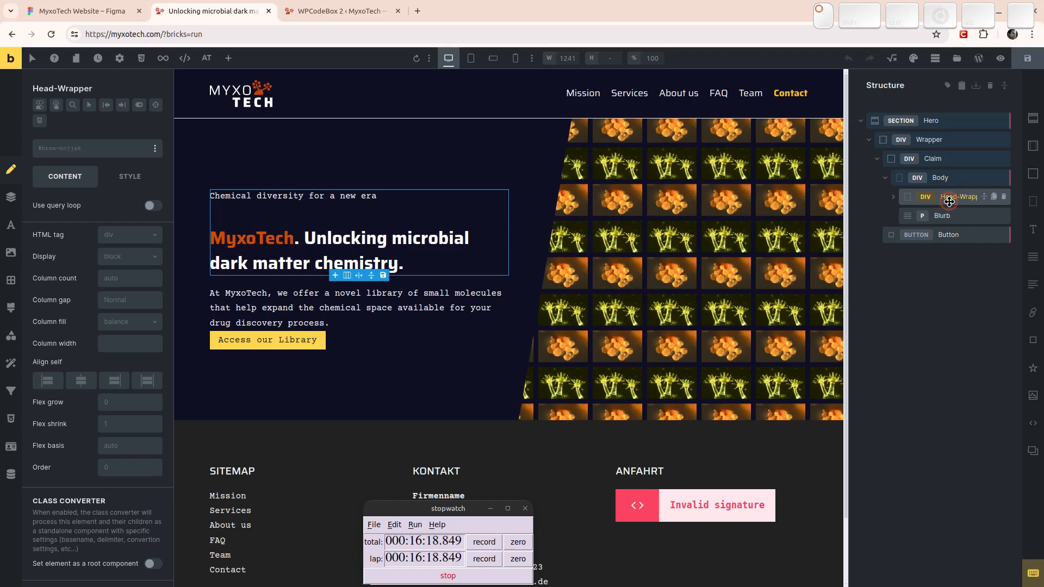
pyautogui.click(894, 198)
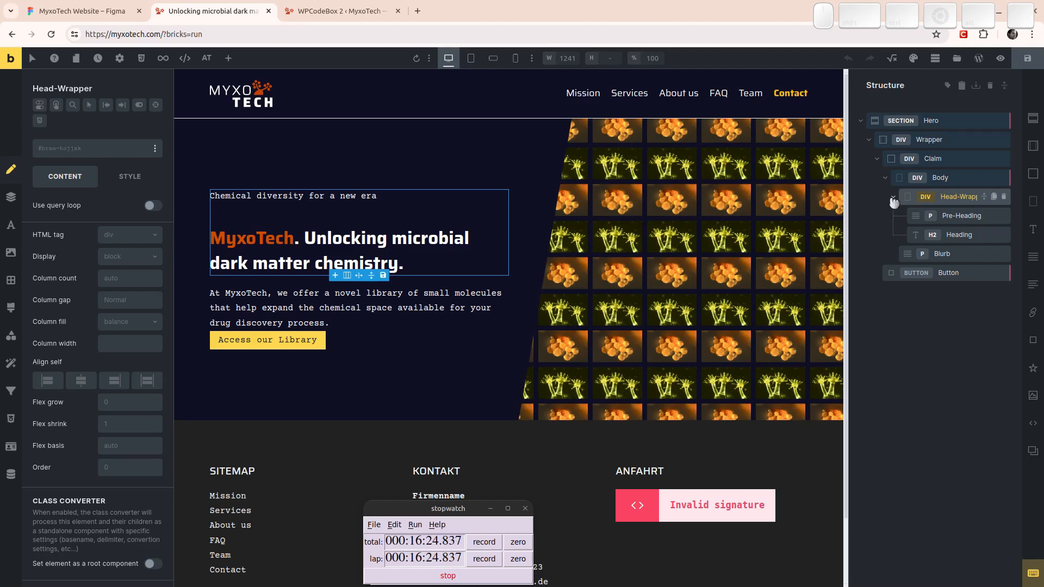
pyautogui.click(940, 179)
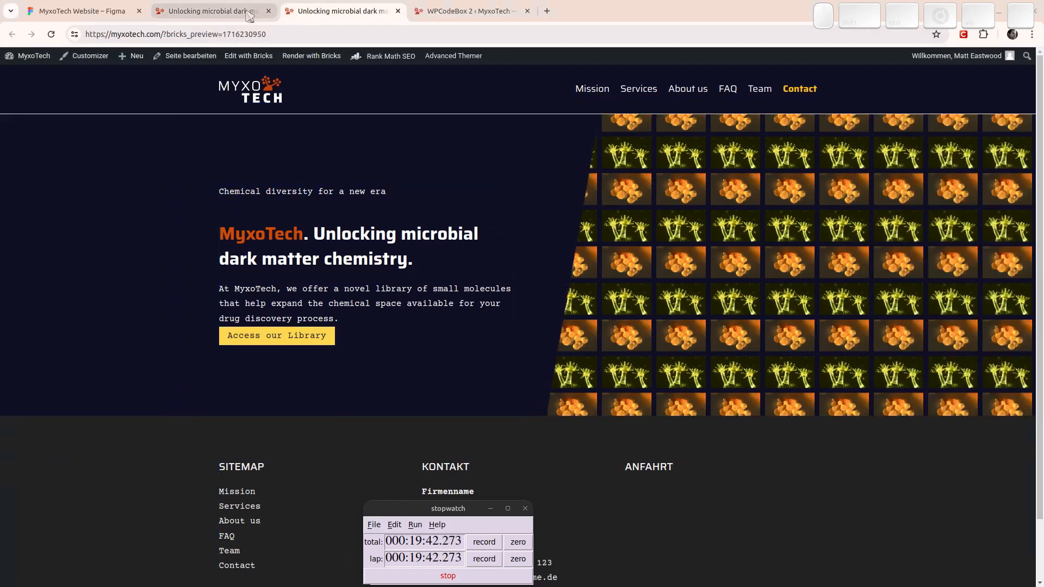
pyautogui.click(212, 10)
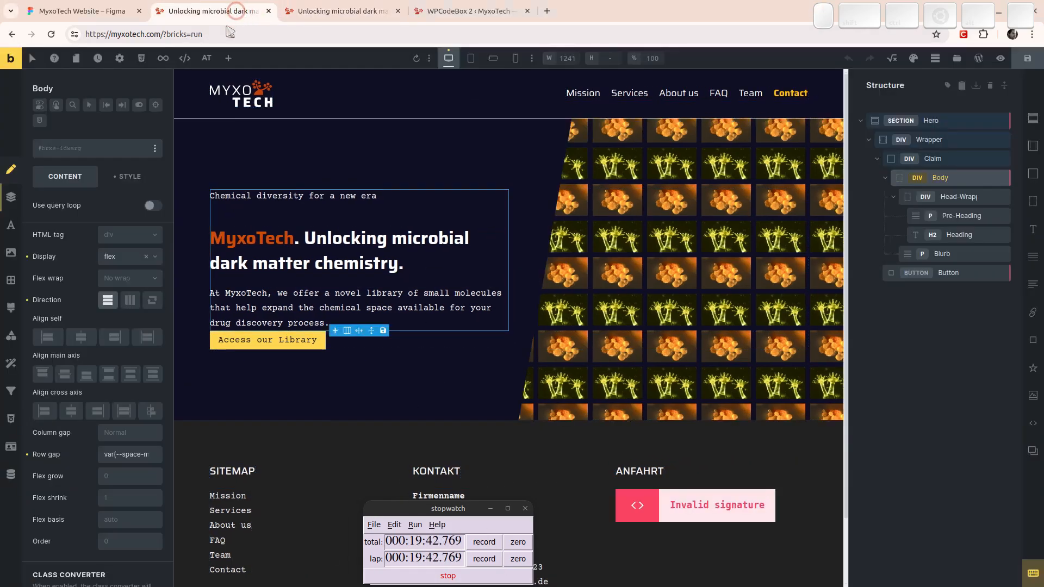
# Set the HTML tag of the hero Heading to h1.
pyautogui.click(338, 250)
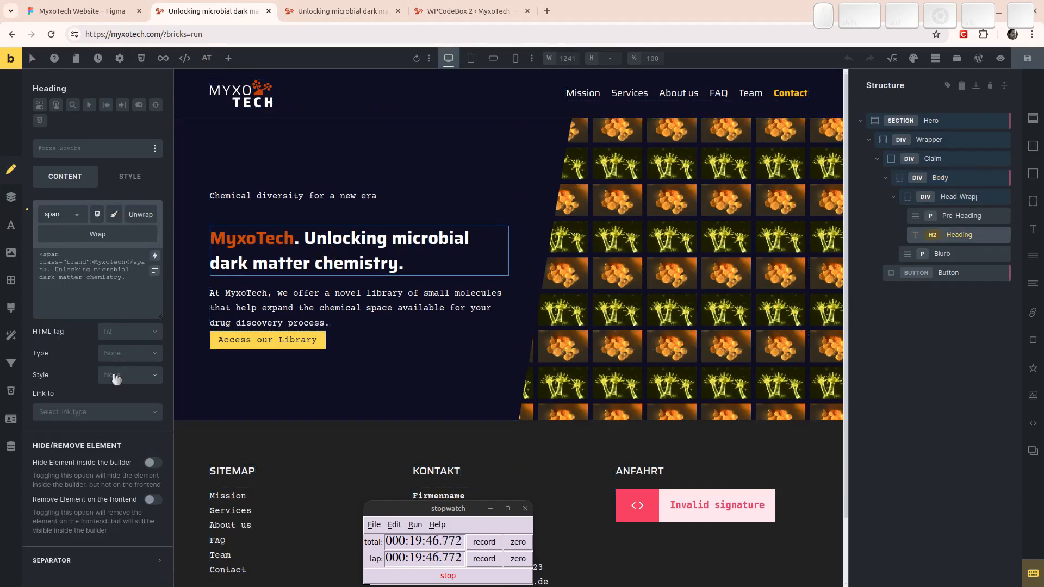
pyautogui.click(131, 337)
pyautogui.click(114, 351)
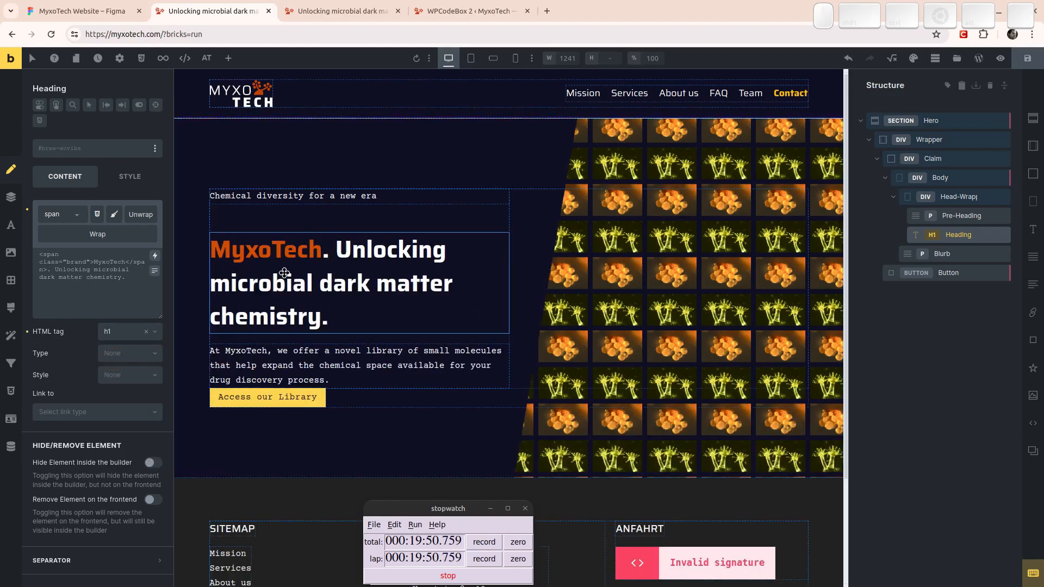
# Add the custom CSS rule "%root% h1 { margin-top: 0; }" to the Head-Wrapper div.
pyautogui.click(958, 197)
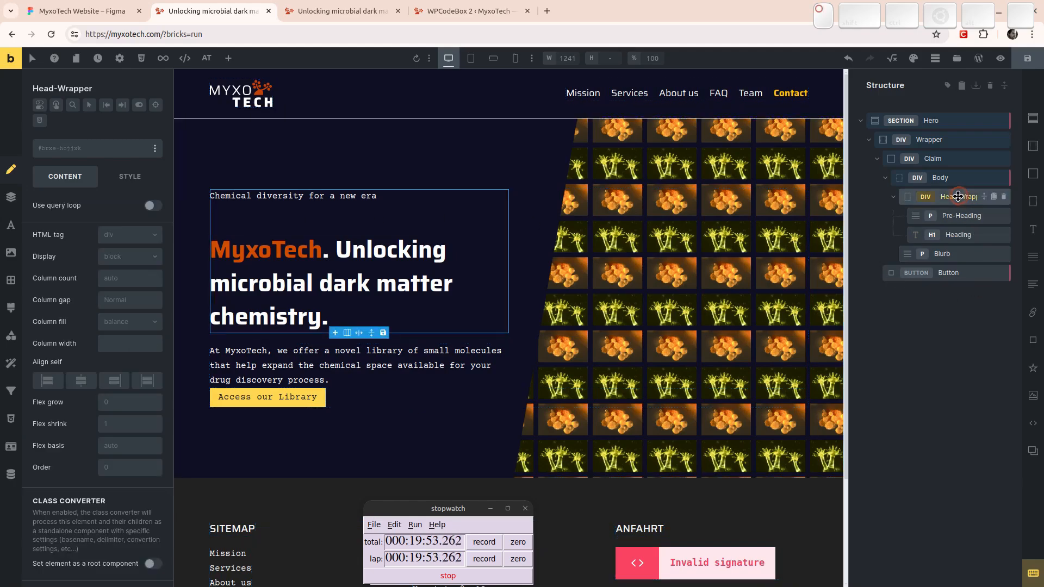
pyautogui.click(11, 418)
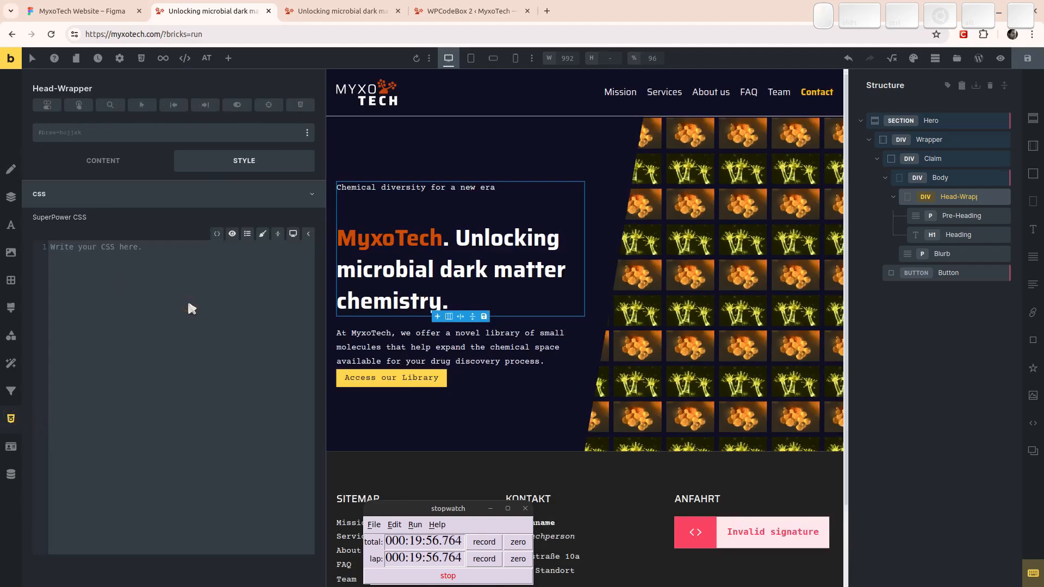
pyautogui.write('%root% h1 { ')
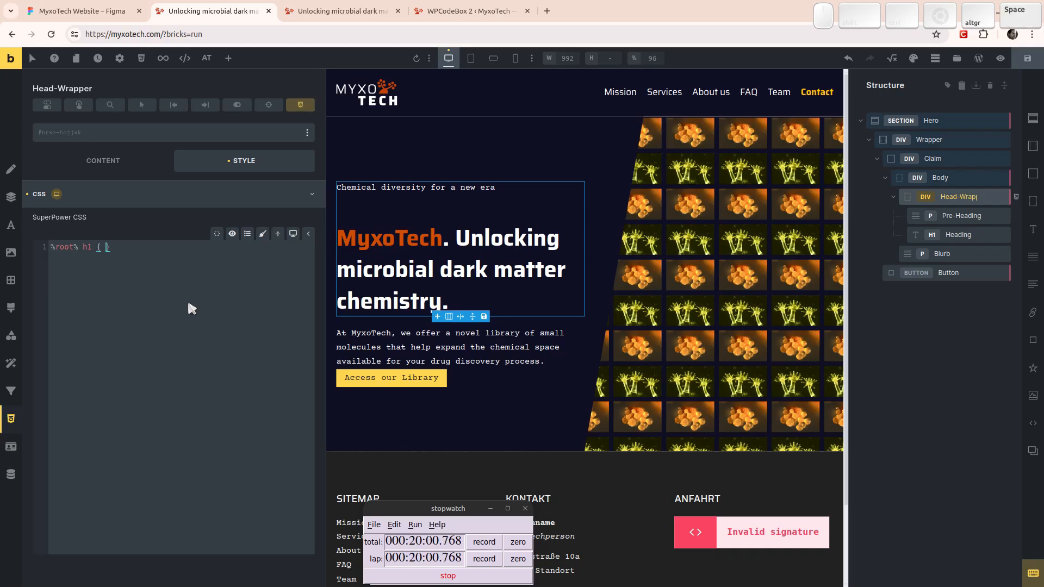
pyautogui.write('margin-top: 0 ')
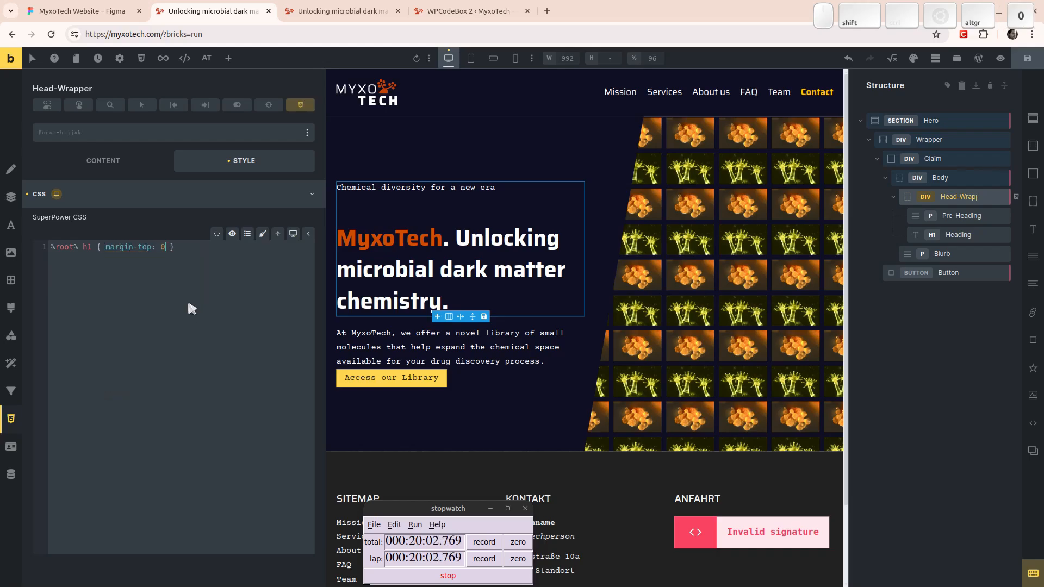
pyautogui.write(';')
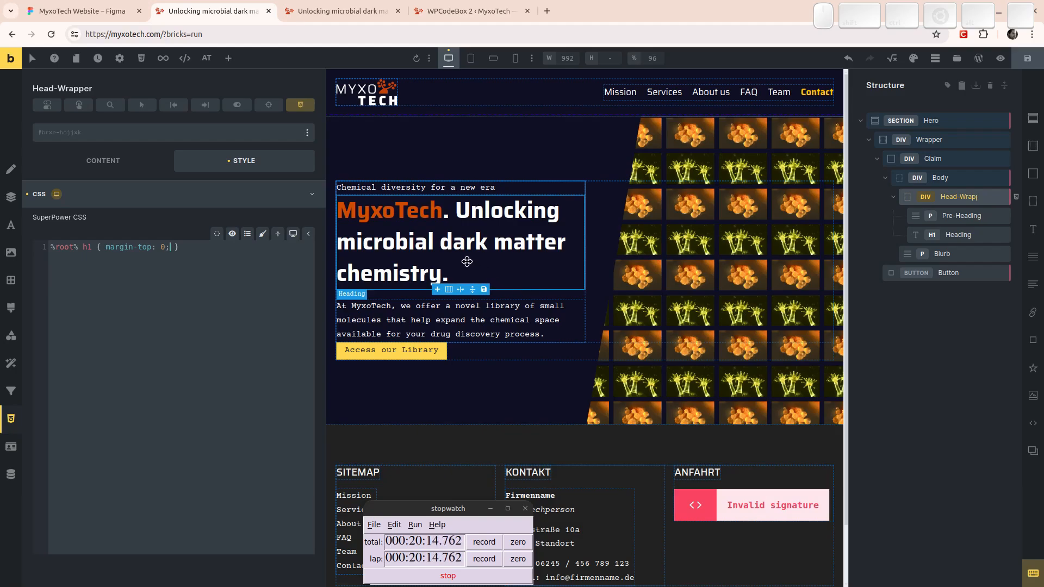
pyautogui.hotkey('alt', 'shift', 'Tab')
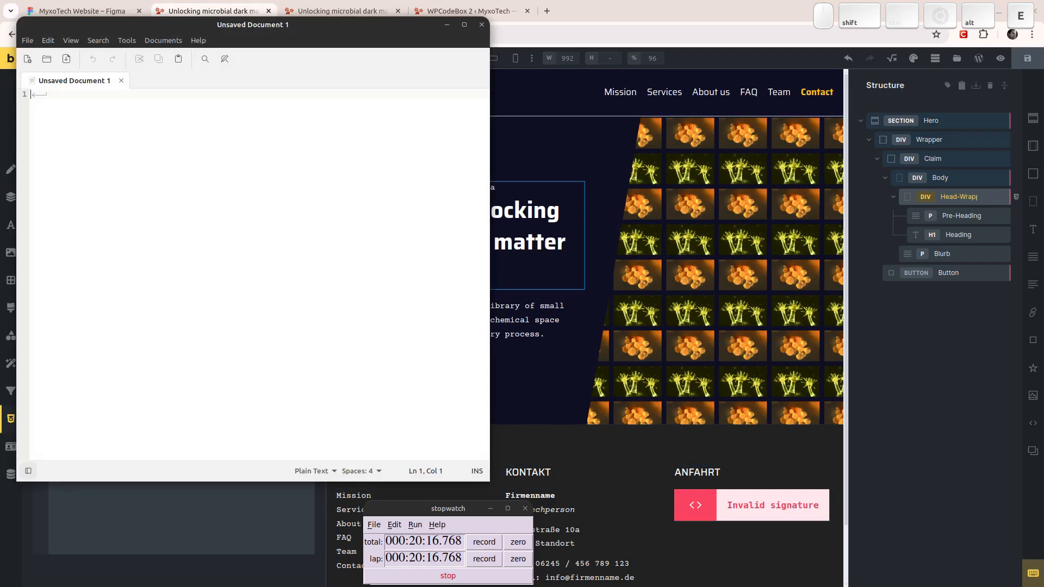
pyautogui.hotkey('alt', 'Tab')
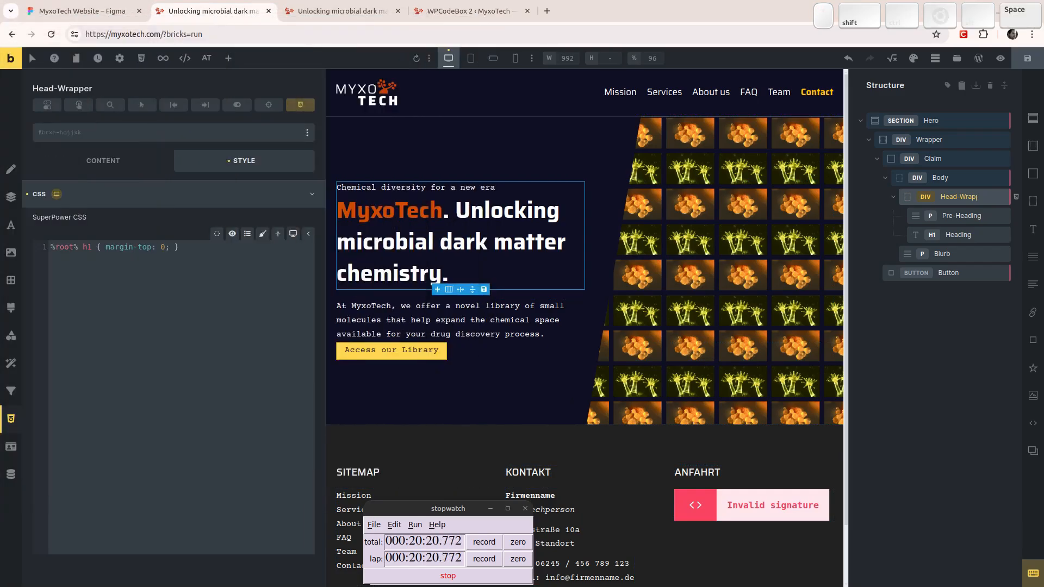
pyautogui.press('space')
pyautogui.press('1')
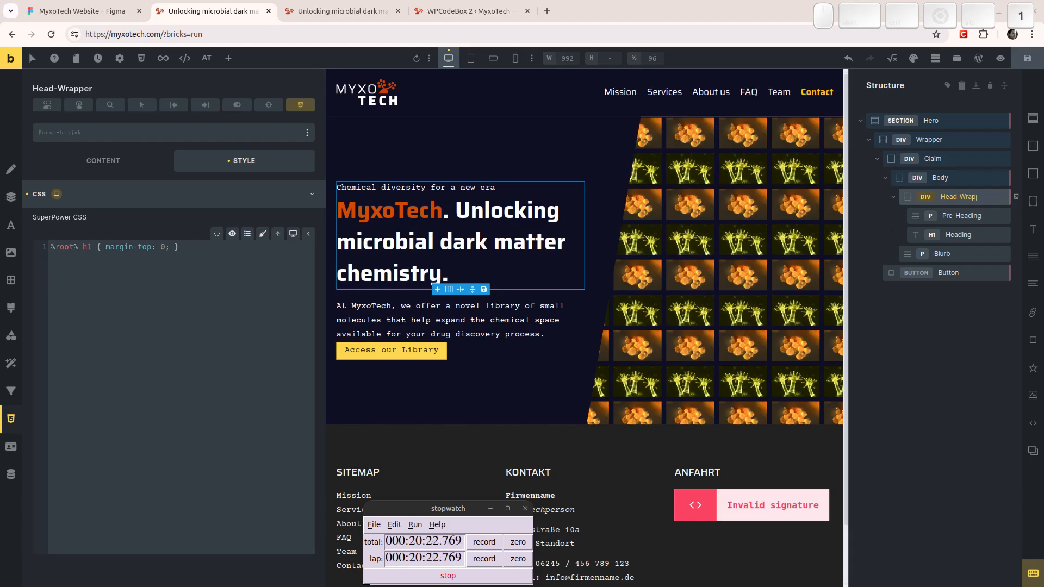
pyautogui.press('w')
pyautogui.press('o')
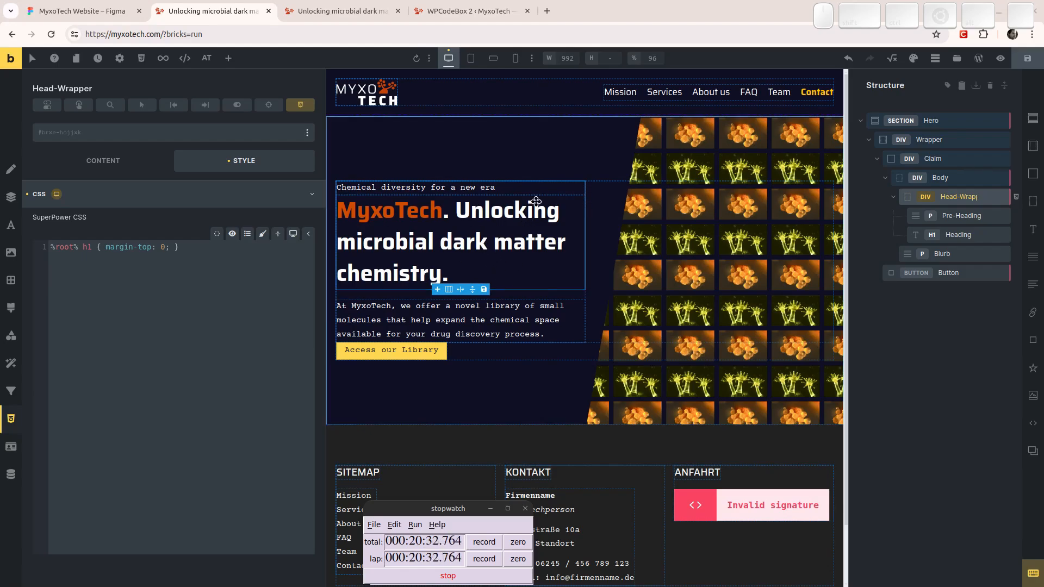
# Compare the hero heading with the Figma design, close the Head-Wrapper settings in Bricks and preview the page without the builder panels.
pyautogui.click(79, 9)
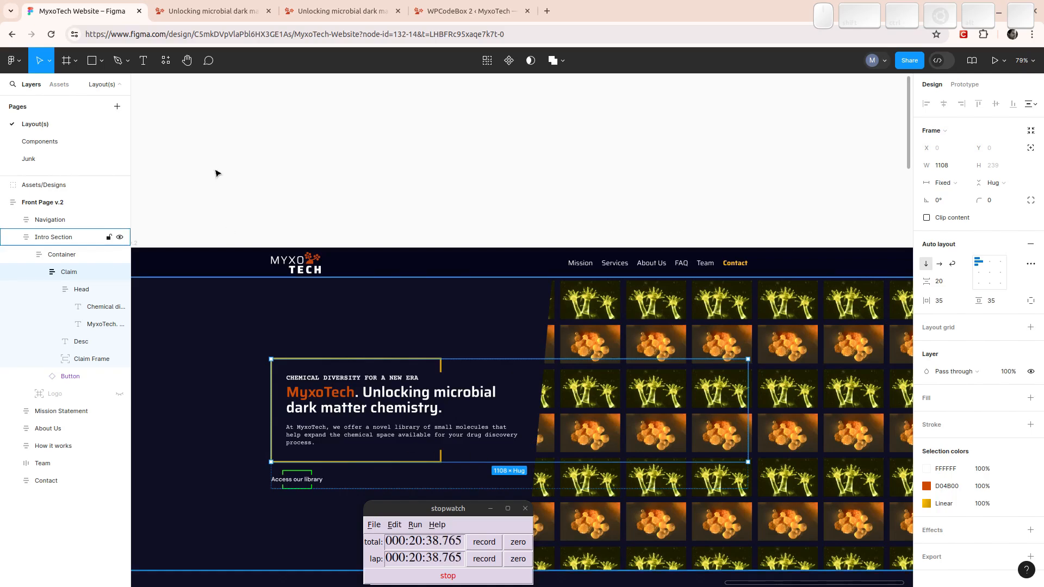
pyautogui.click(181, 7)
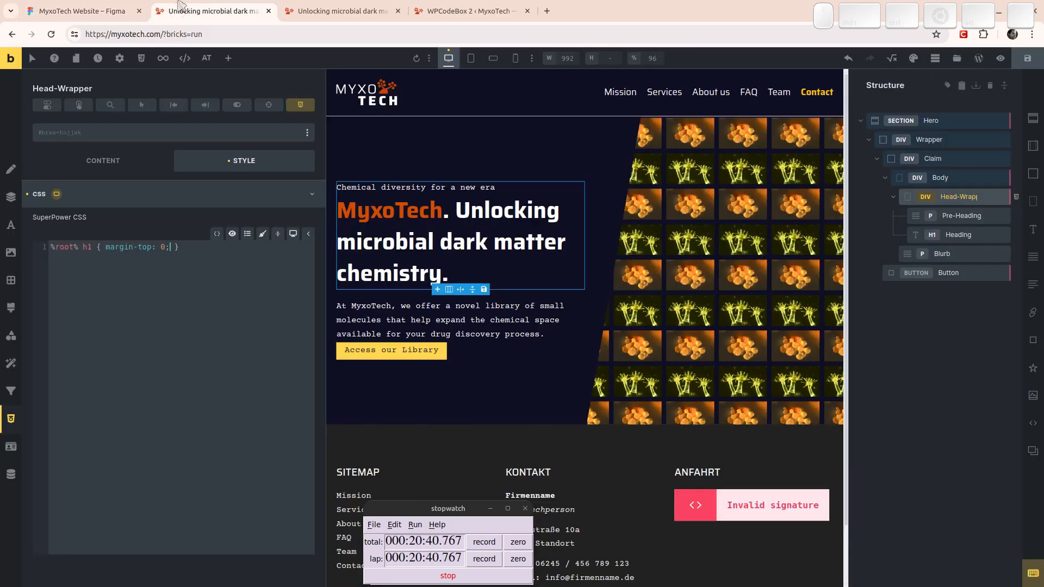
pyautogui.press('Tab')
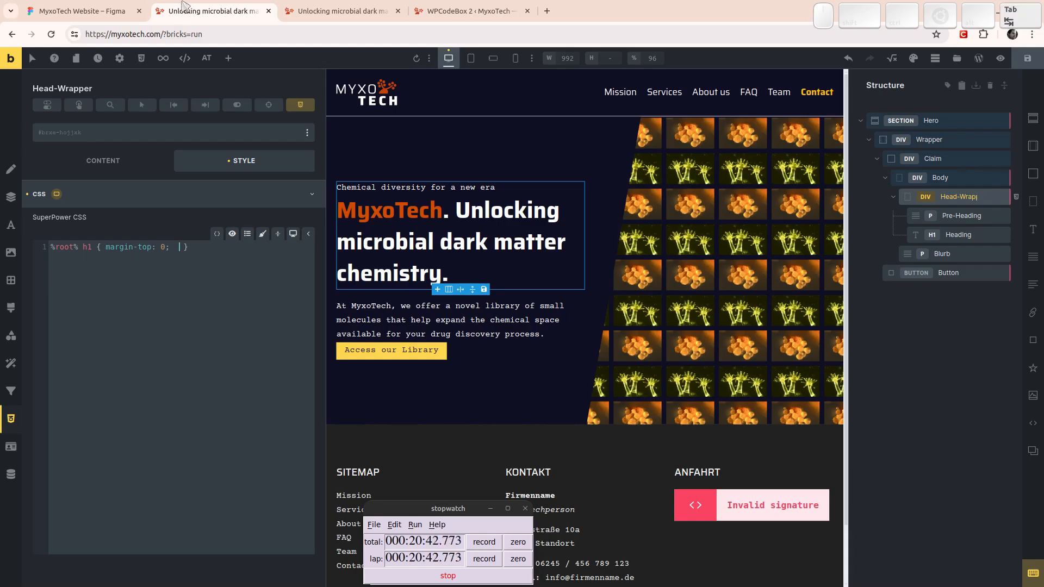
pyautogui.press('BackSpace')
pyautogui.press('BackSpace')
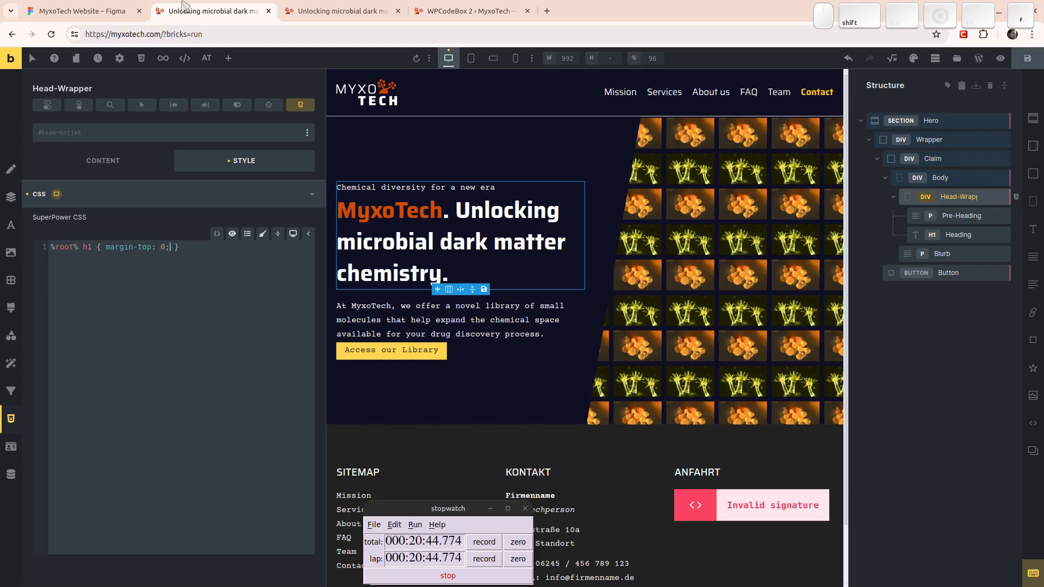
pyautogui.press('Escape')
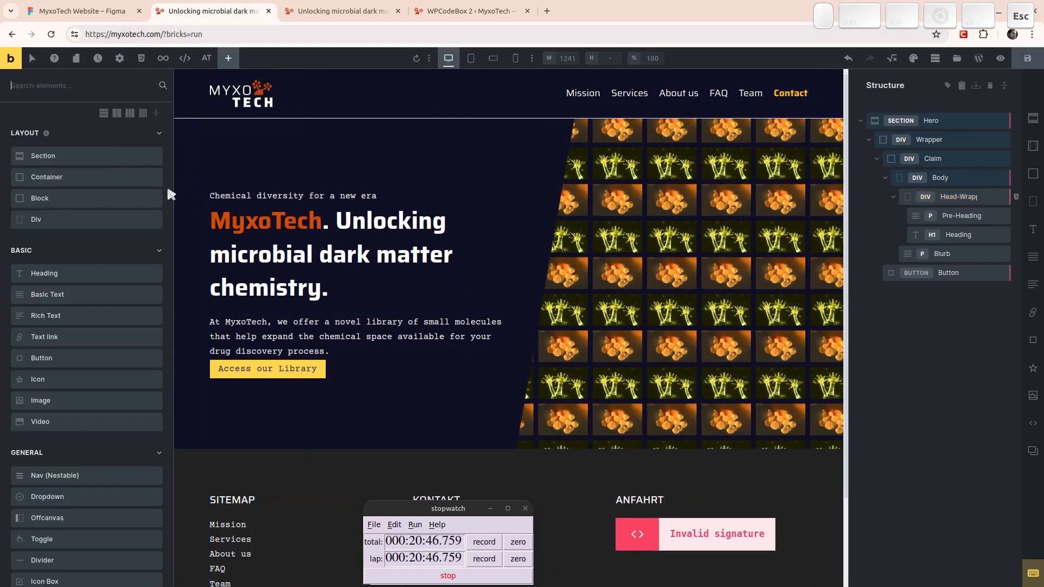
pyautogui.press('p')
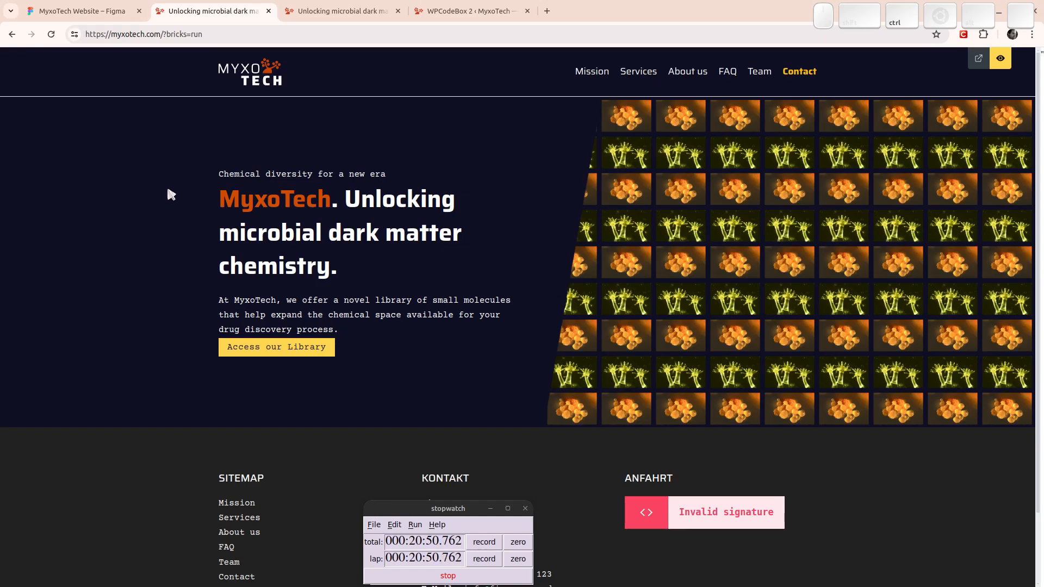
pyautogui.press('p')
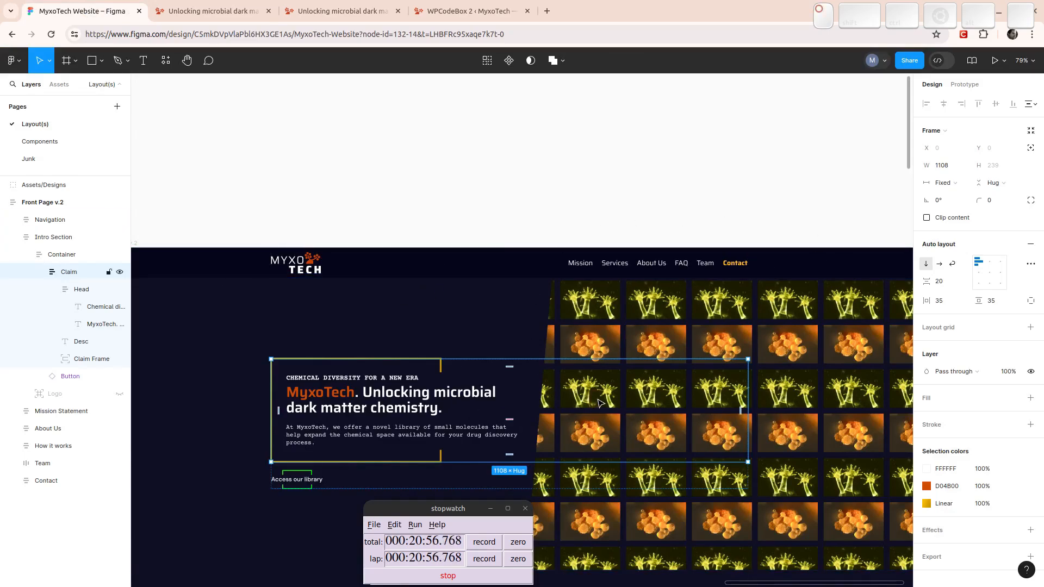
# Inspect the auto layout of the Intro Section, Container and Claim frames in Figma, then switch back to Bricks.
pyautogui.press('Escape')
pyautogui.click(677, 364)
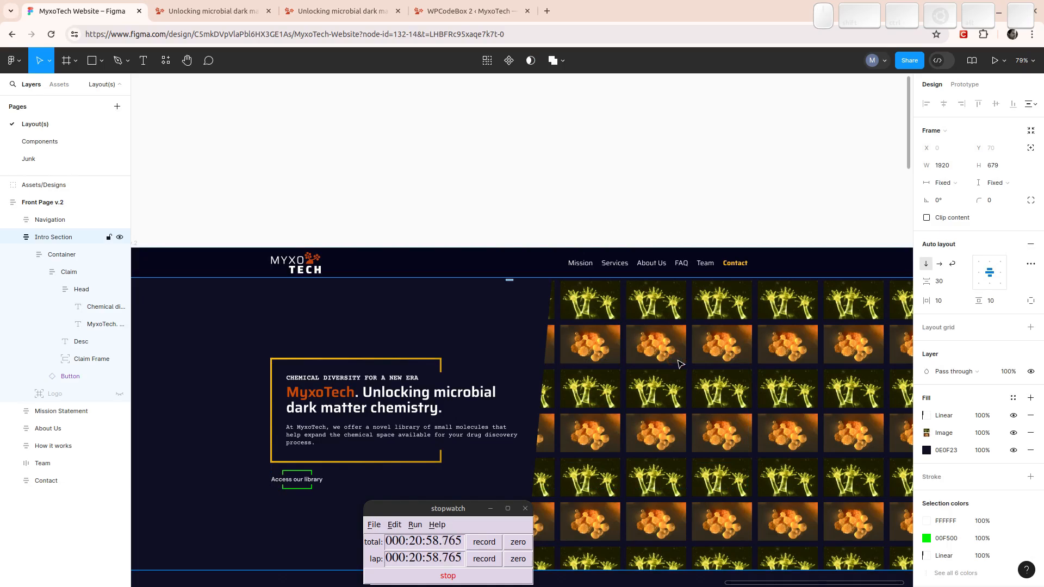
pyautogui.doubleClick(590, 379)
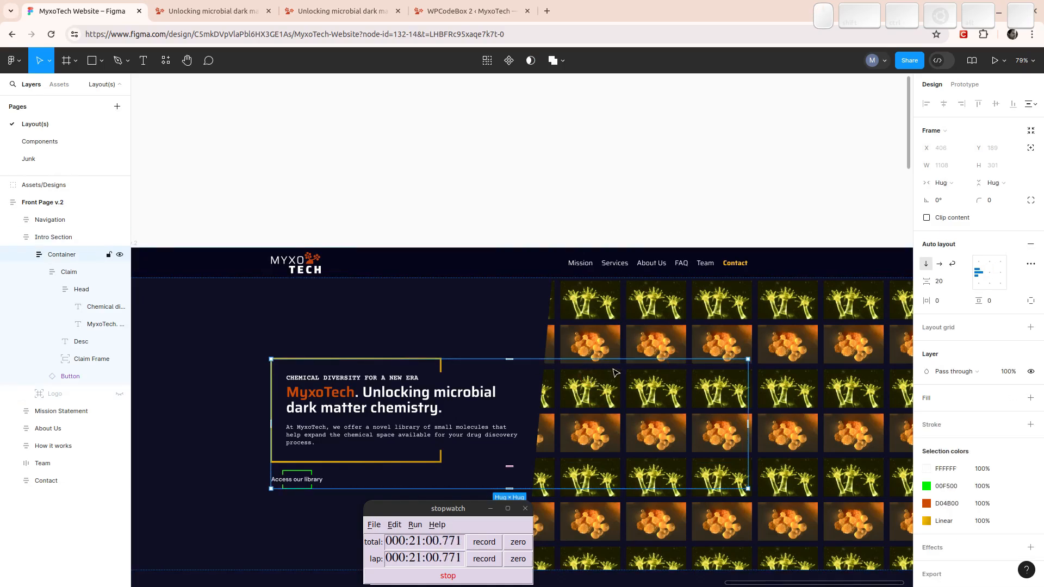
pyautogui.doubleClick(613, 382)
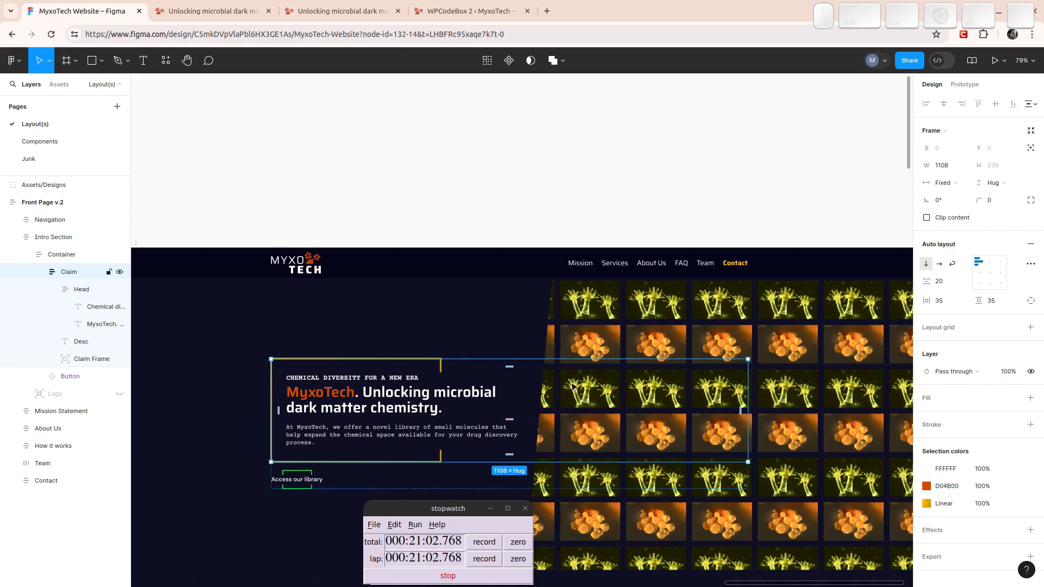
pyautogui.click(187, 10)
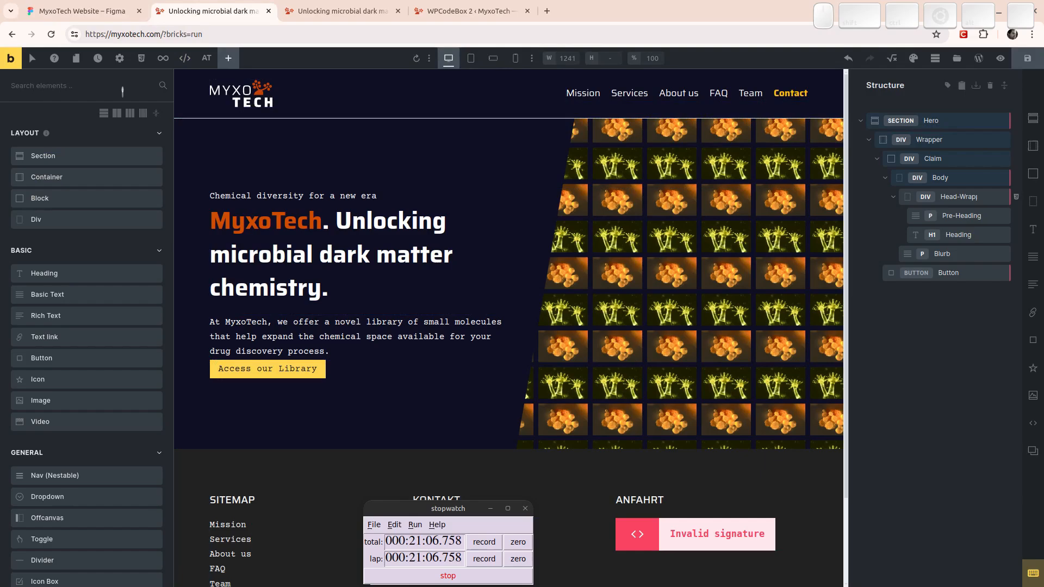
# Set the typo-h1 theme variable in the Typography category to a 32 px minimum and a 36 px maximum.
pyautogui.click(893, 57)
pyautogui.click(990, 75)
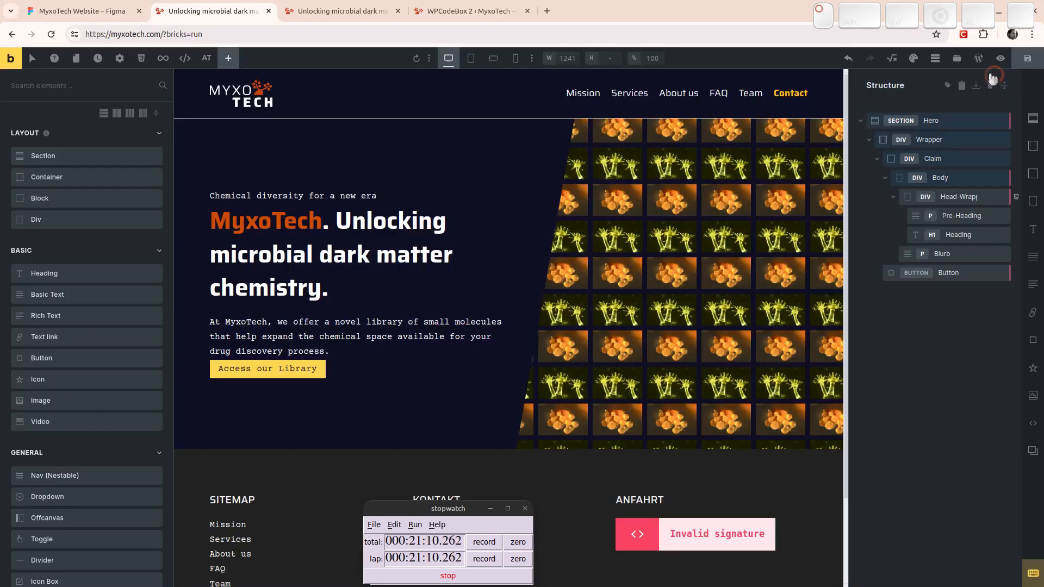
pyautogui.click(913, 58)
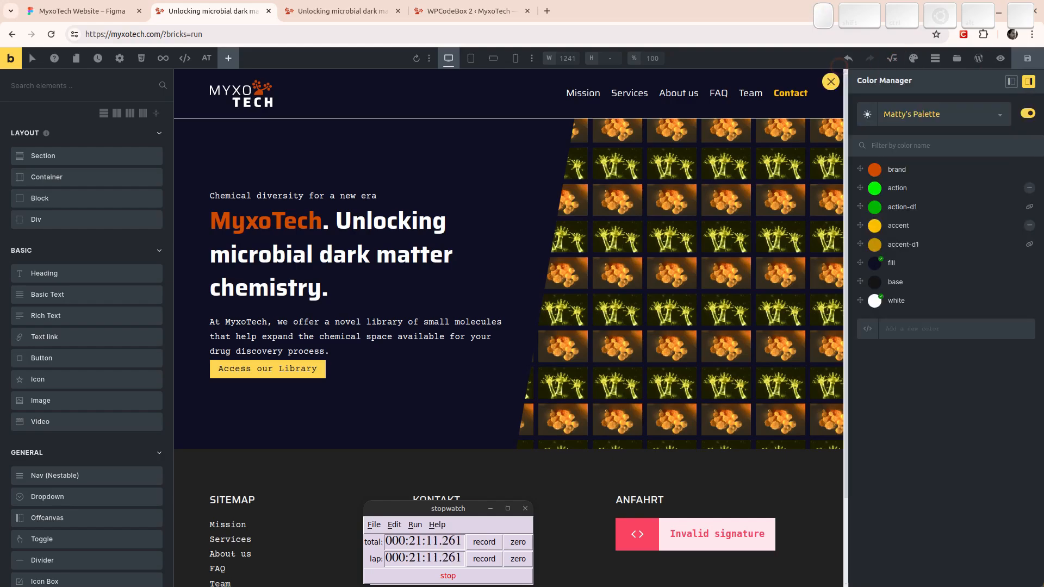
pyautogui.click(892, 58)
pyautogui.click(967, 92)
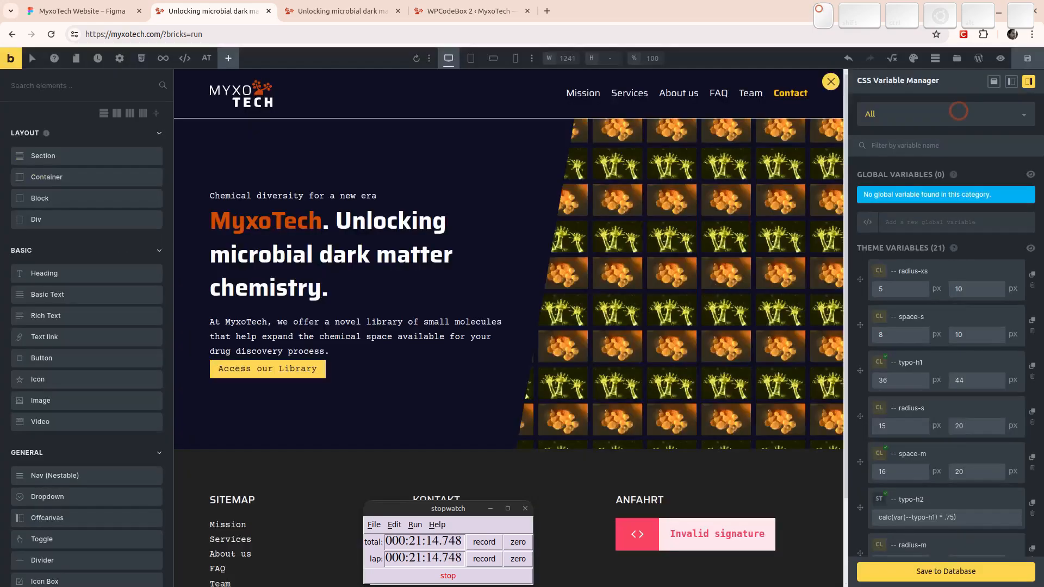
pyautogui.click(919, 114)
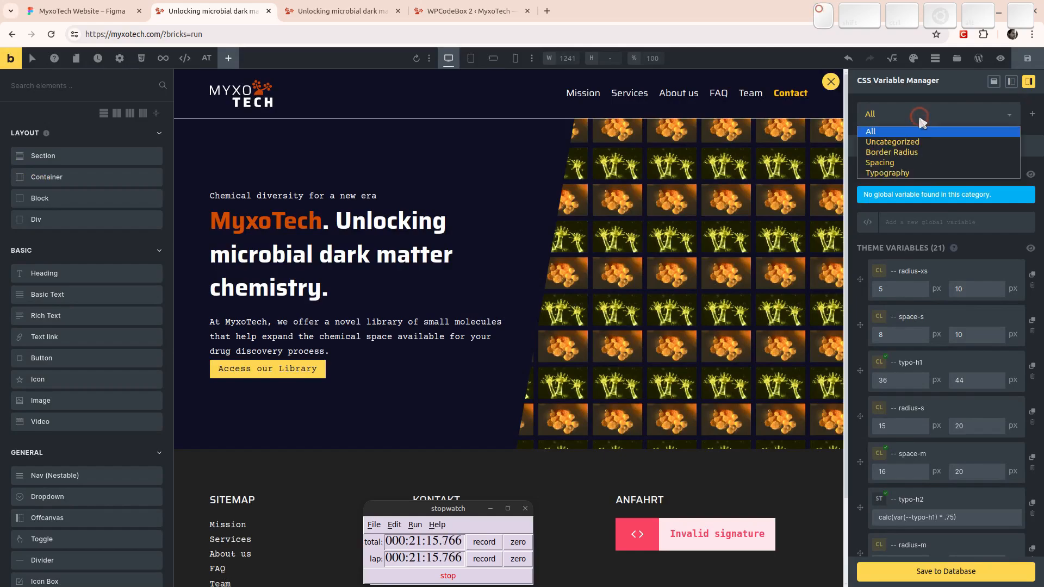
pyautogui.click(904, 174)
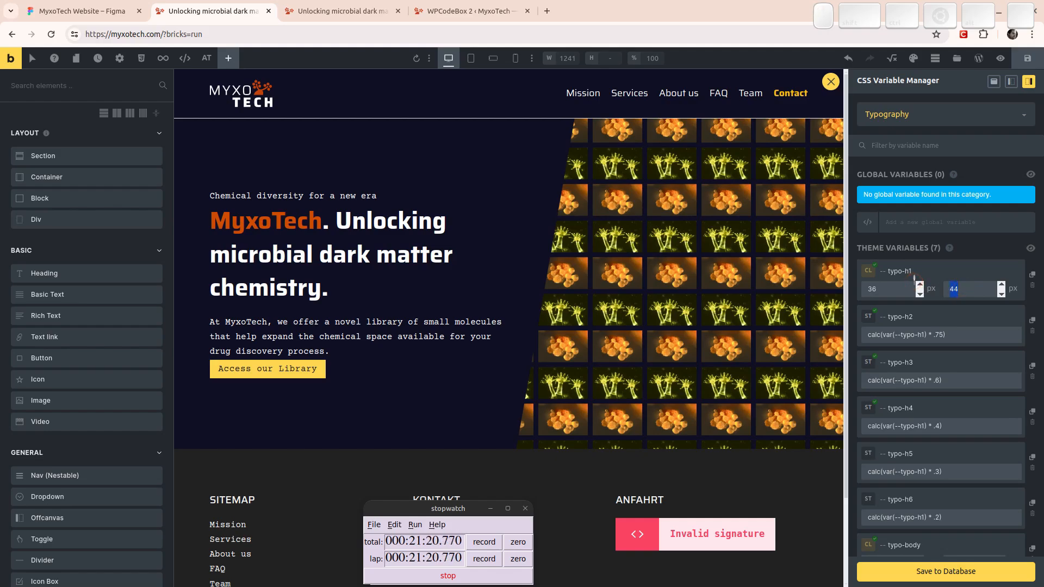
pyautogui.write('36')
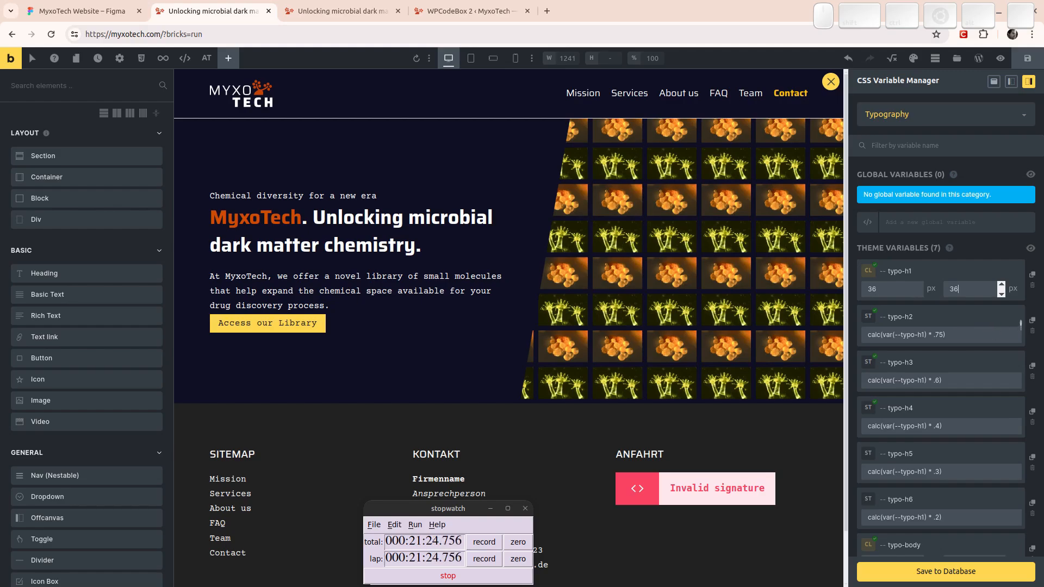
pyautogui.doubleClick(885, 286)
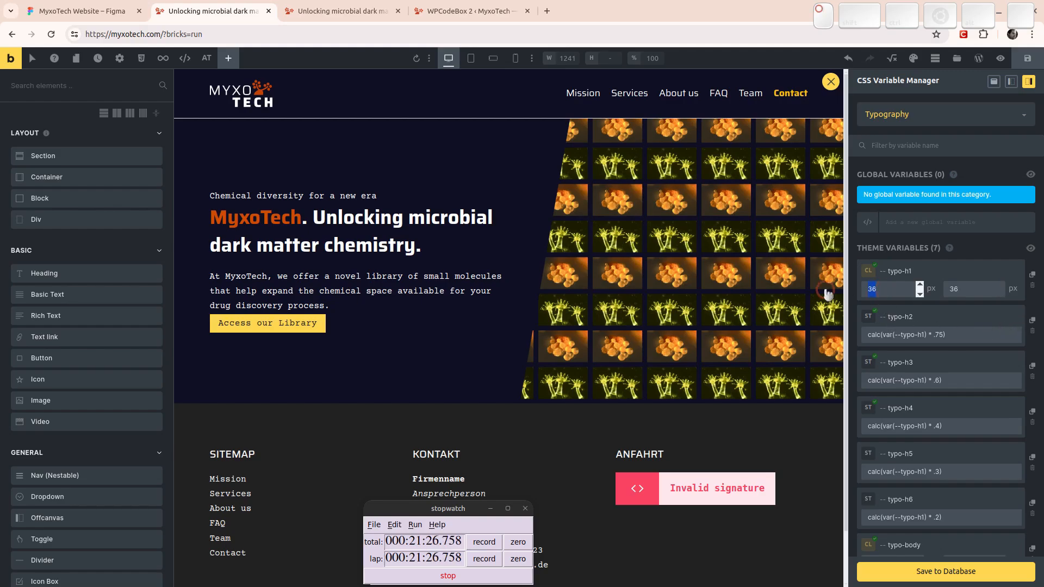
pyautogui.write('32')
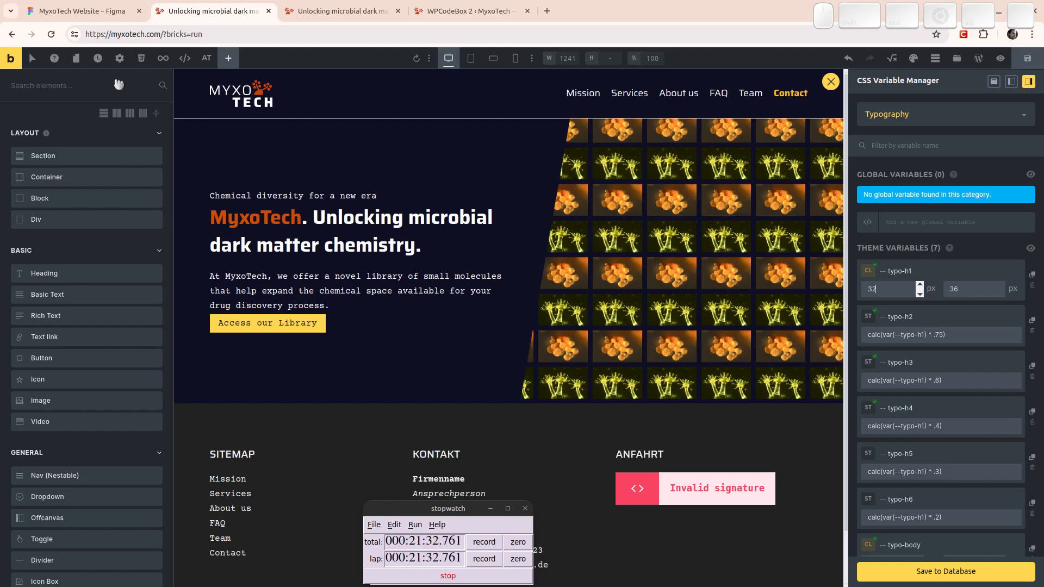
# Set the Heading H1 line height to 1.25 in the typography settings of the Matty's Default theme style.
pyautogui.click(120, 58)
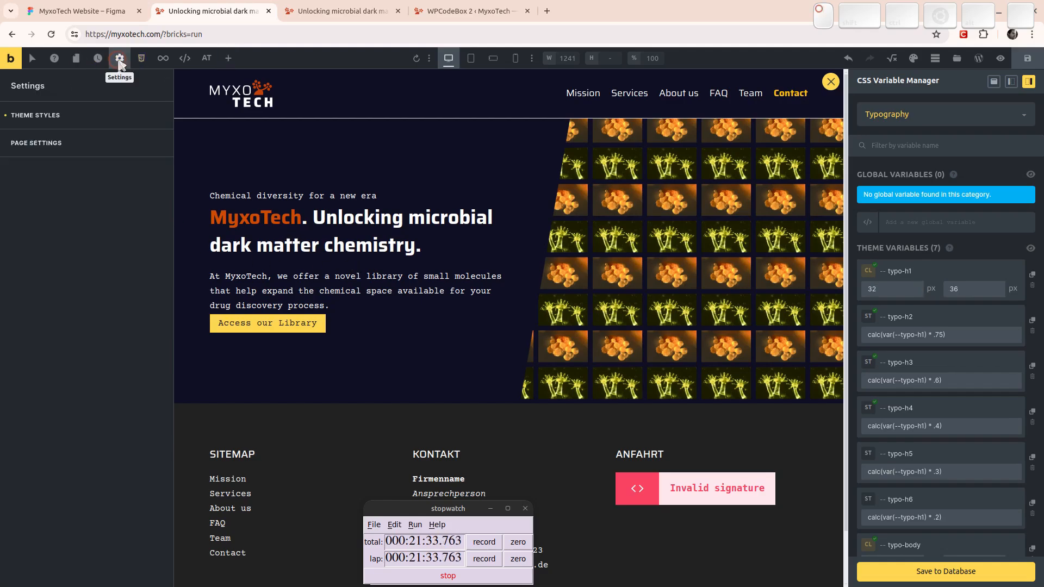
pyautogui.click(54, 115)
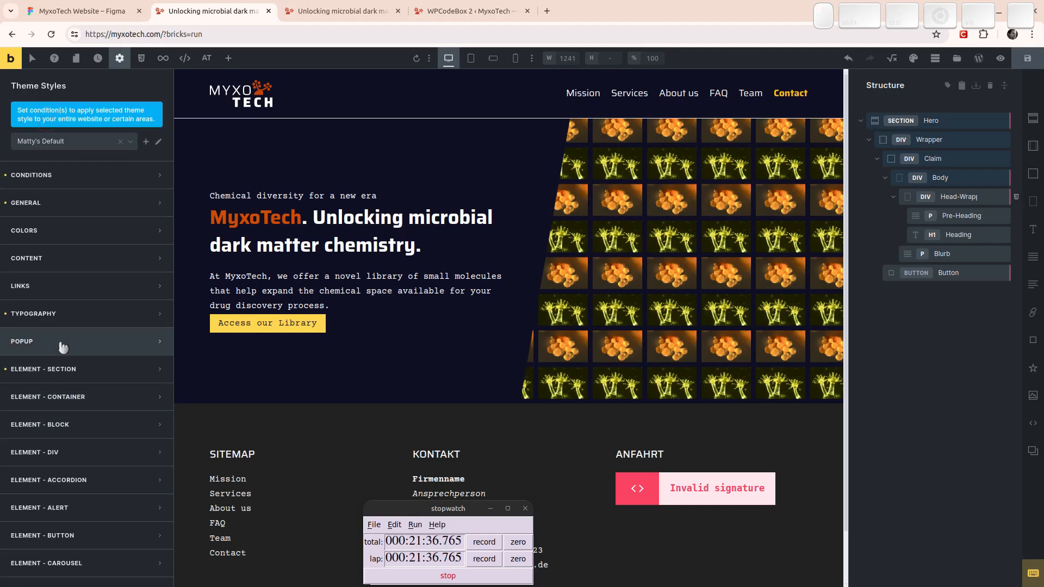
pyautogui.click(59, 311)
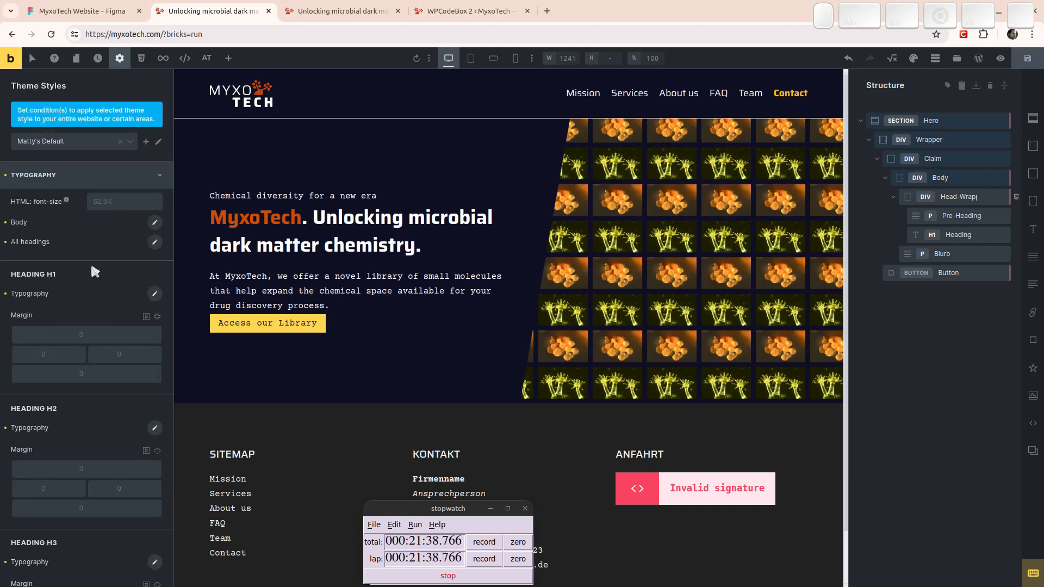
pyautogui.click(155, 295)
pyautogui.scroll(-2, 114, 293)
pyautogui.click(120, 409)
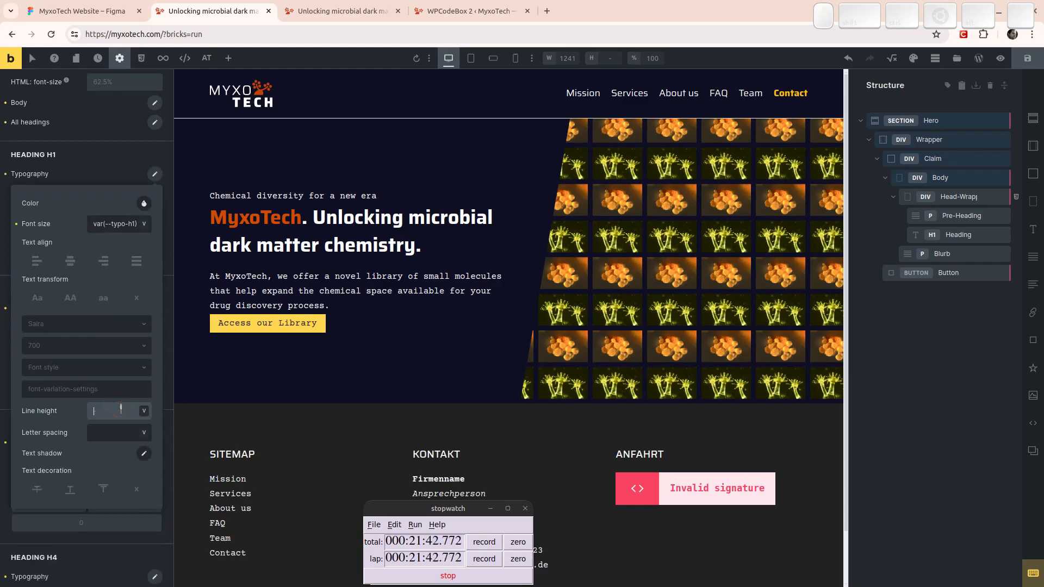
pyautogui.write('1.5')
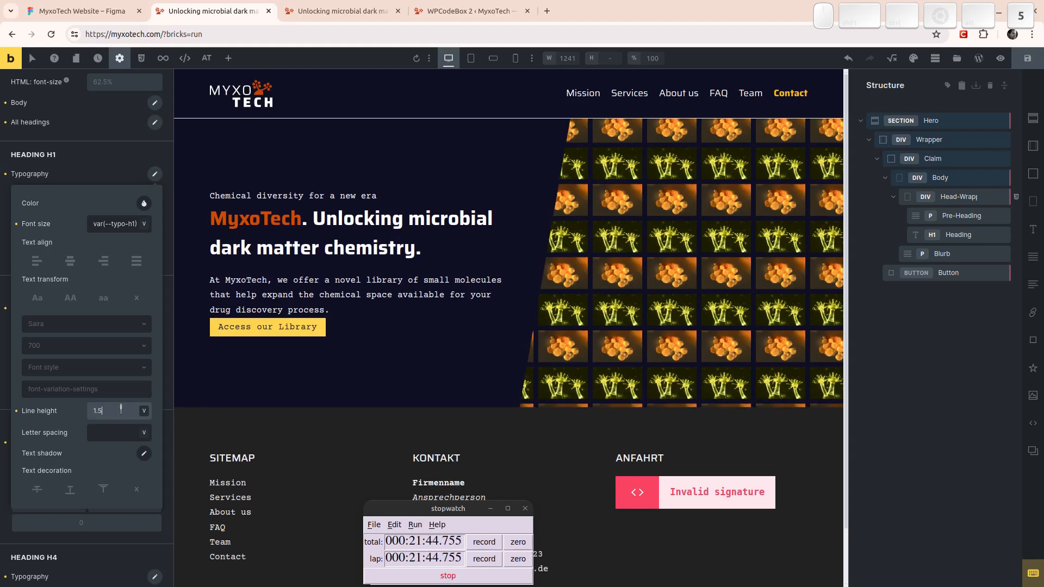
pyautogui.press('BackSpace')
pyautogui.write('2')
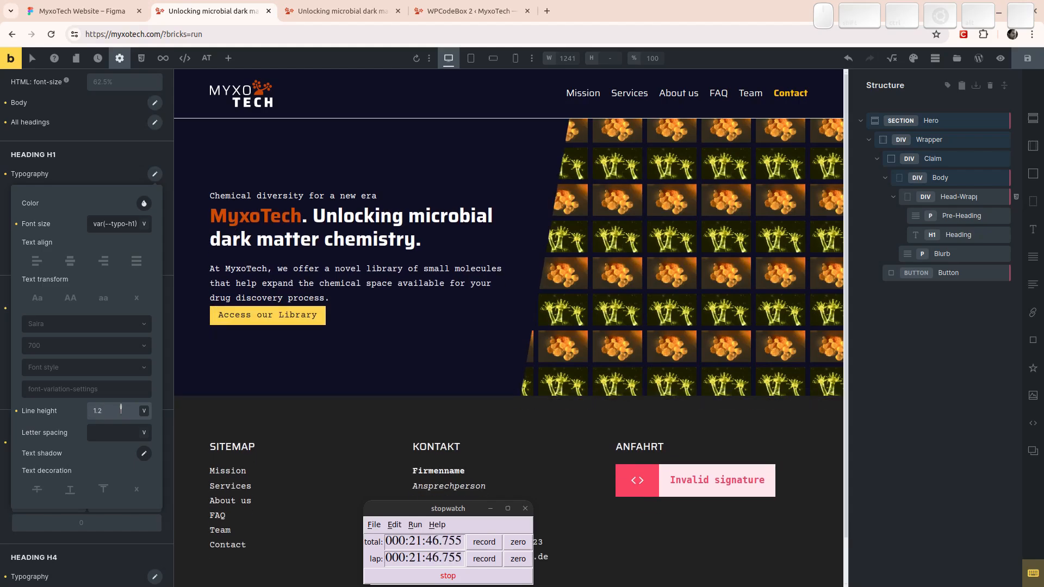
pyautogui.write('3')
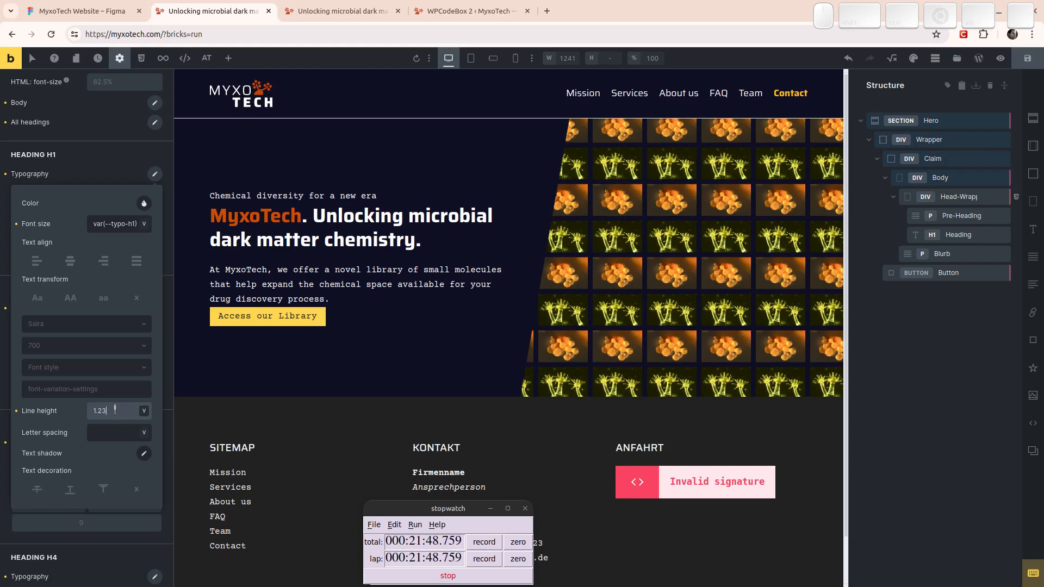
pyautogui.press('Delete')
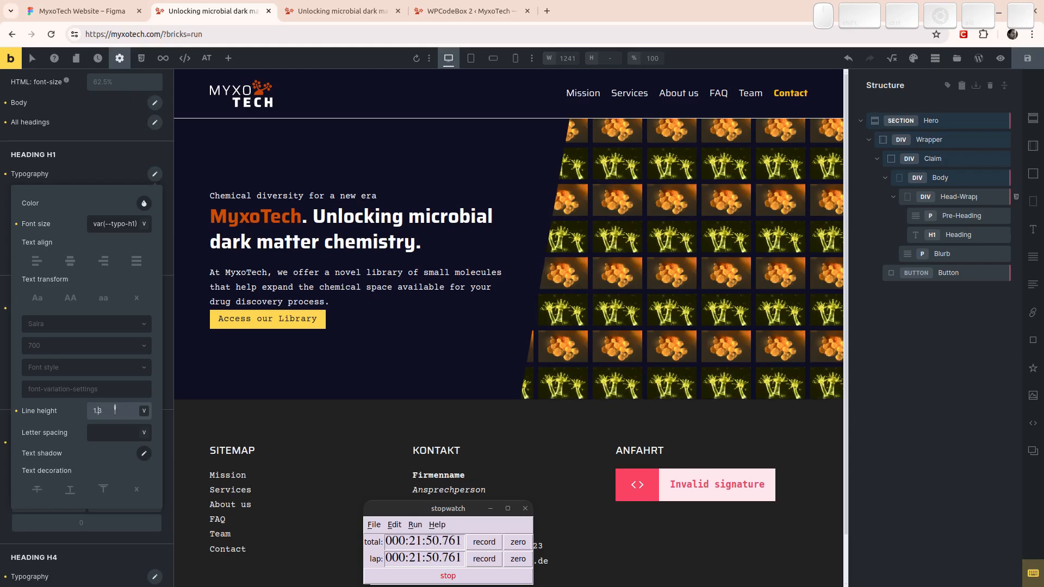
pyautogui.press('BackSpace')
pyautogui.write('25')
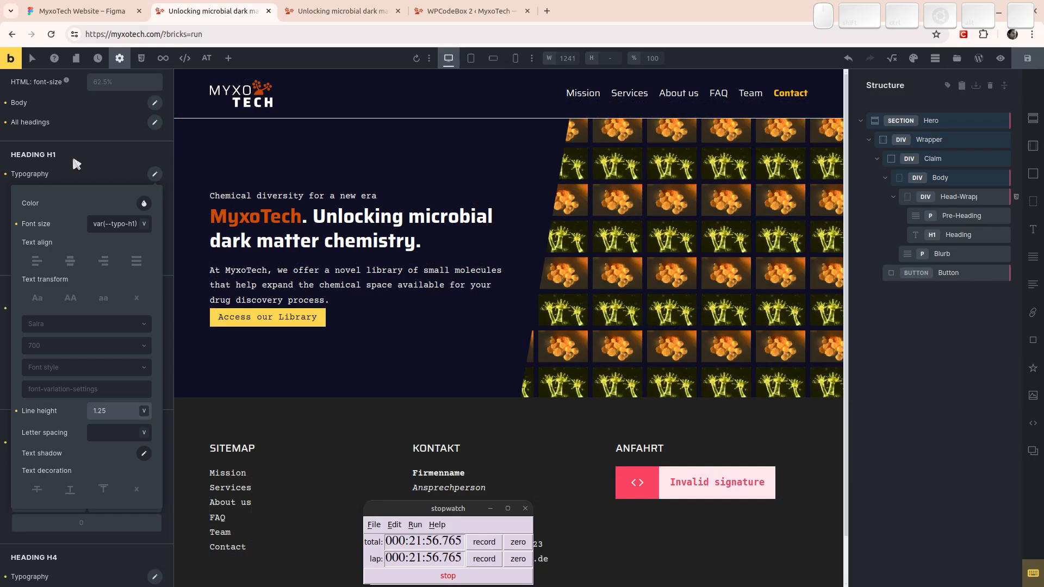
# Set the row gap of the hero's Wrapper div to the space-m variable and preview the page without the builder panels.
pyautogui.click(939, 182)
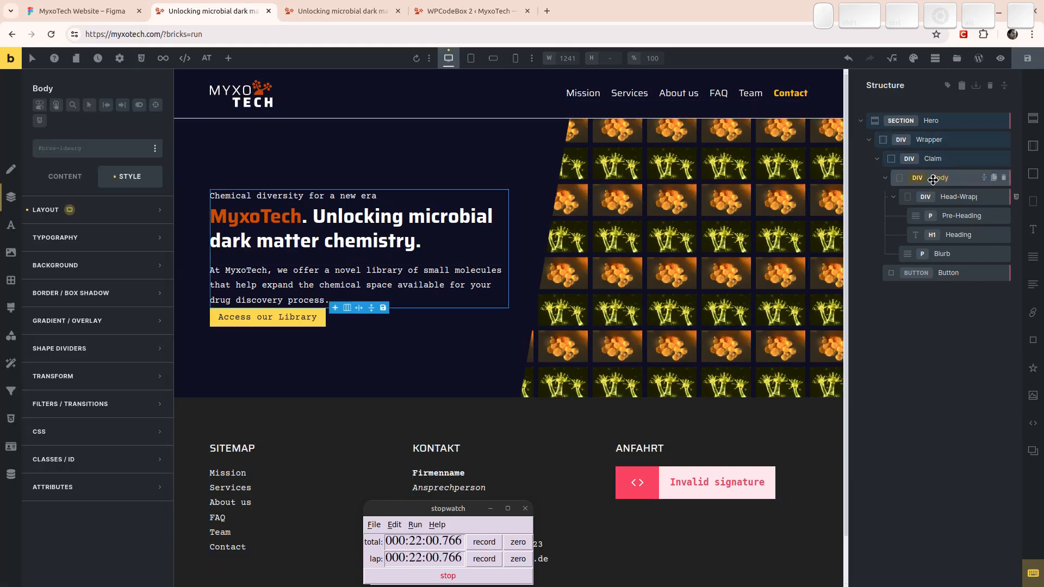
pyautogui.click(937, 157)
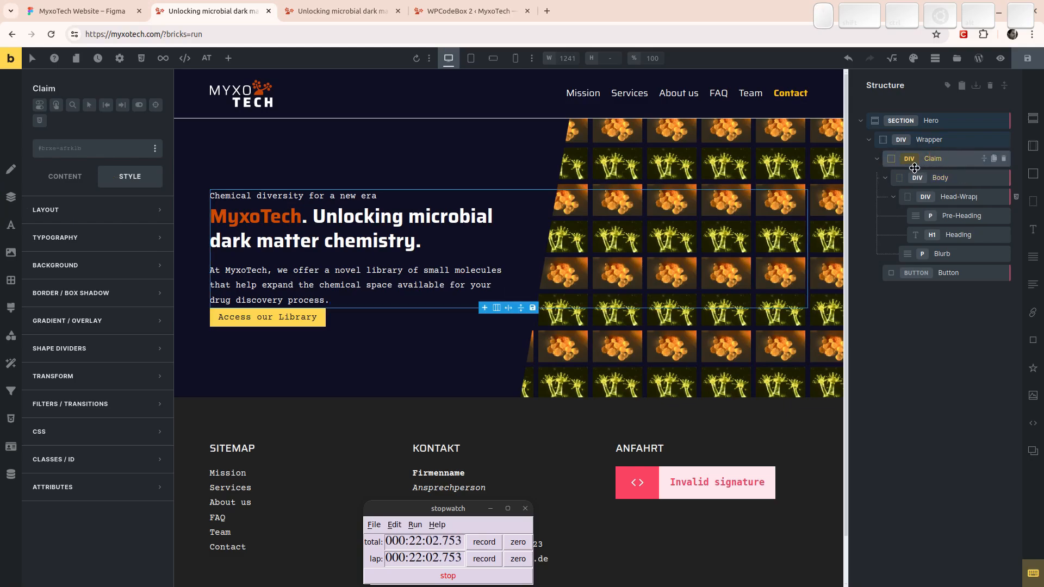
pyautogui.click(885, 178)
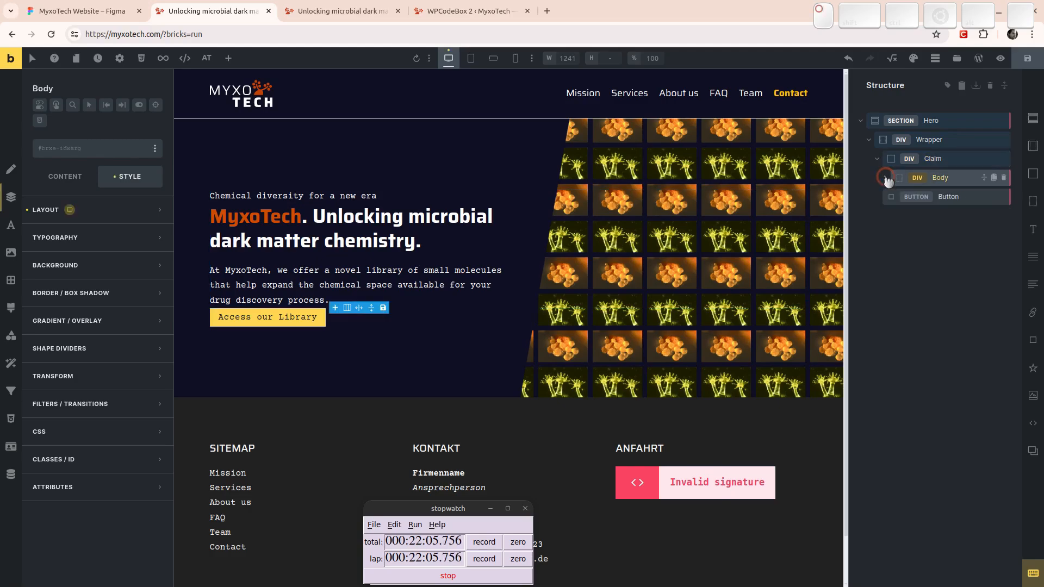
pyautogui.click(932, 158)
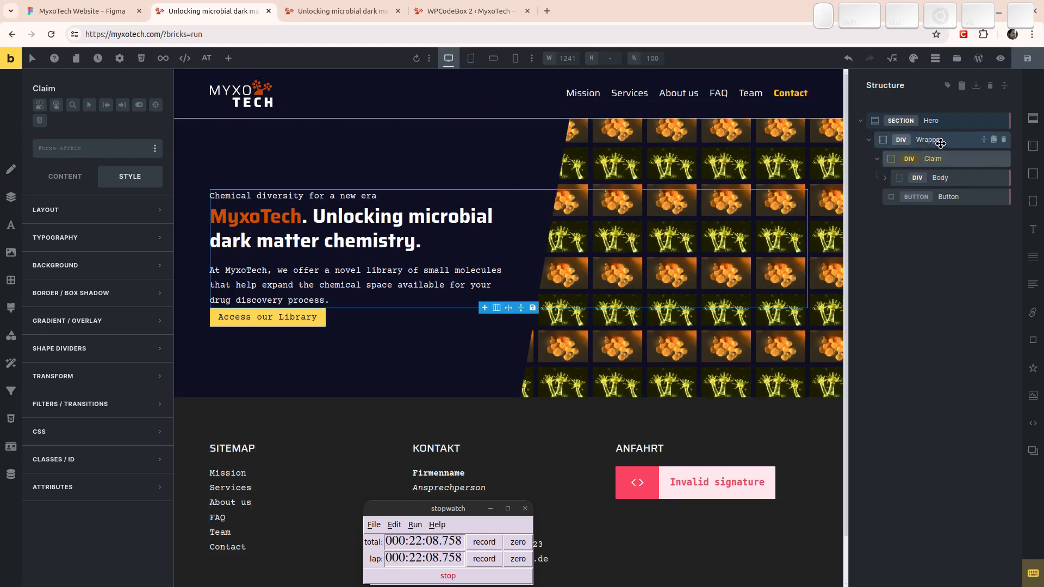
pyautogui.click(940, 143)
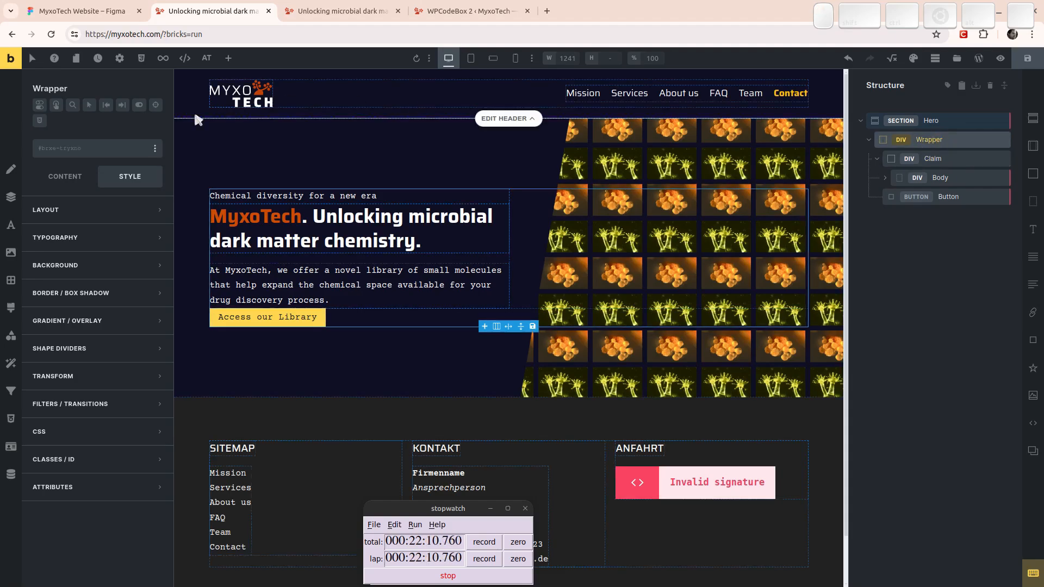
pyautogui.click(65, 180)
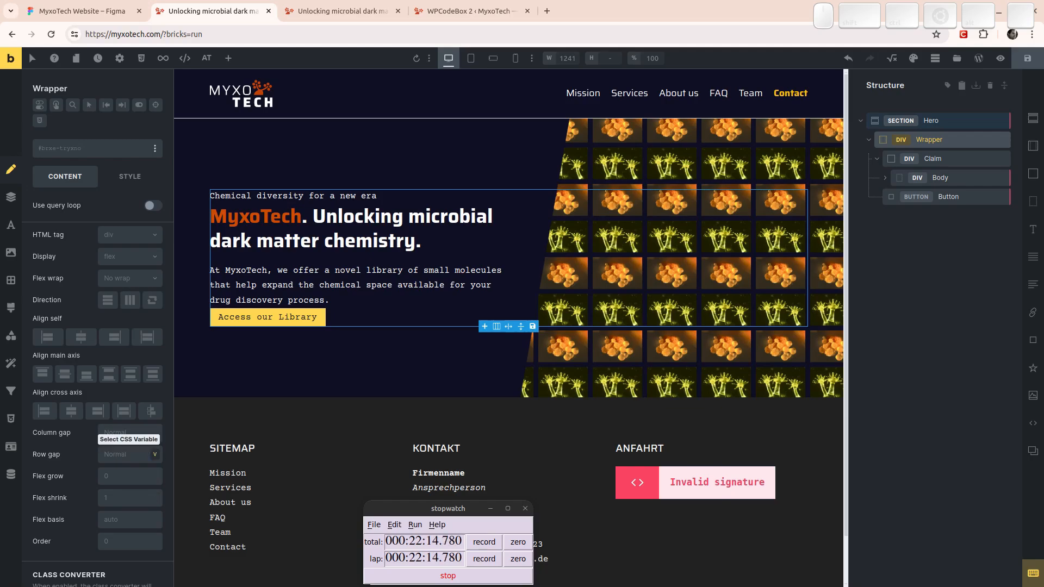
pyautogui.click(156, 455)
pyautogui.click(42, 166)
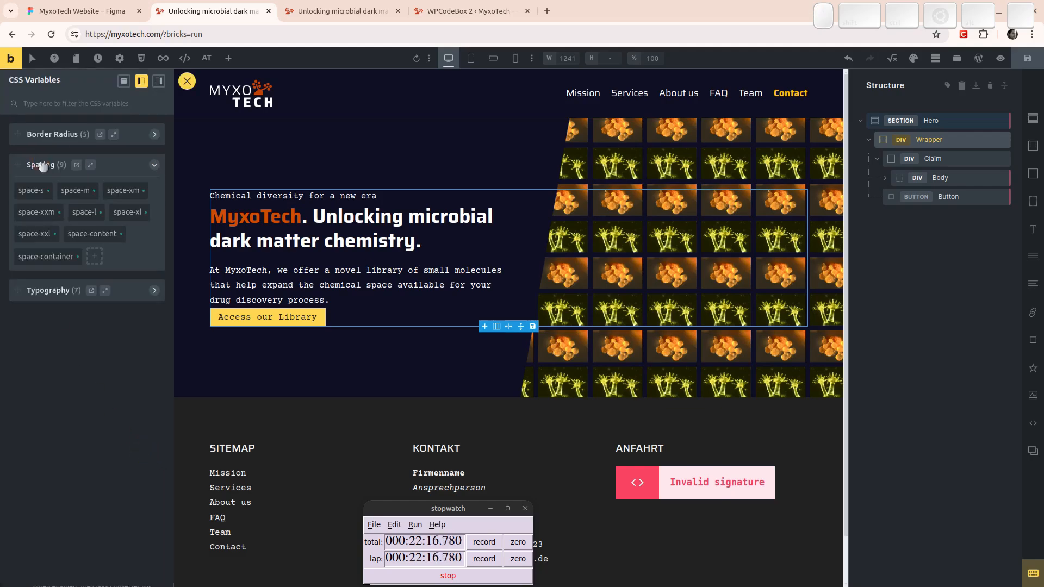
pyautogui.click(77, 191)
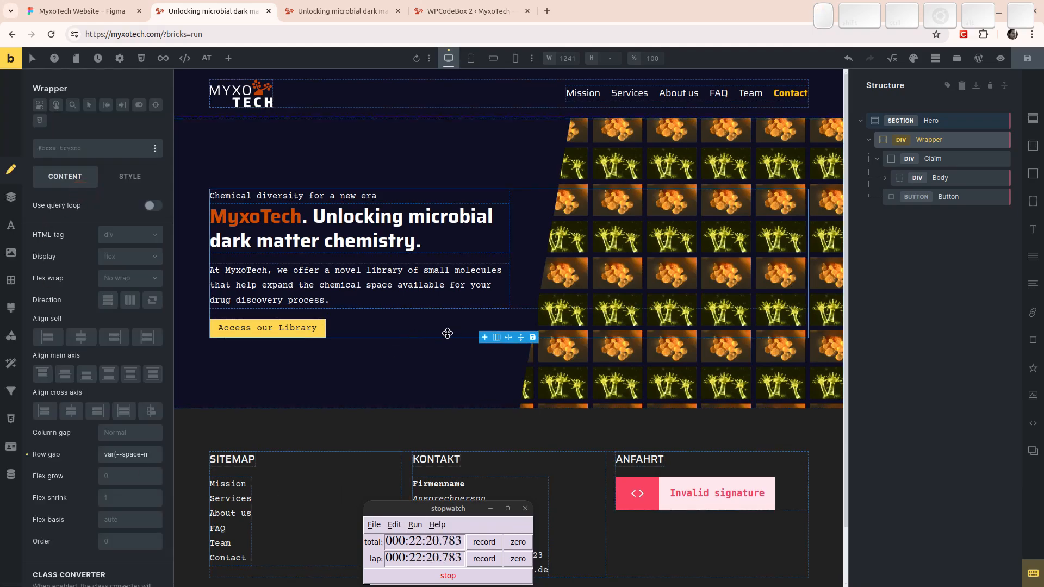
pyautogui.hotkey('ctrl', 'p')
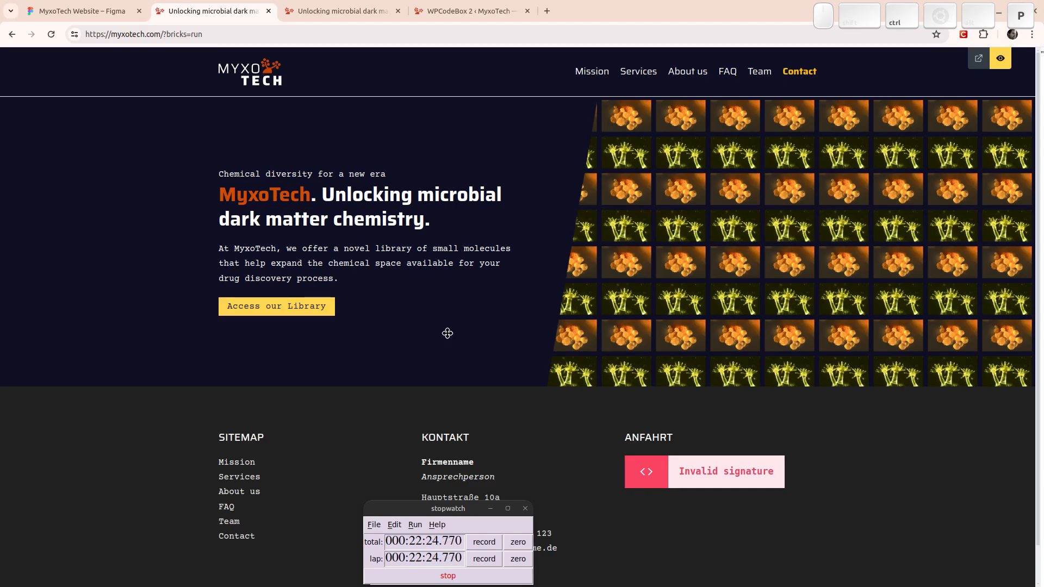
pyautogui.hotkey('ctrl', 'p')
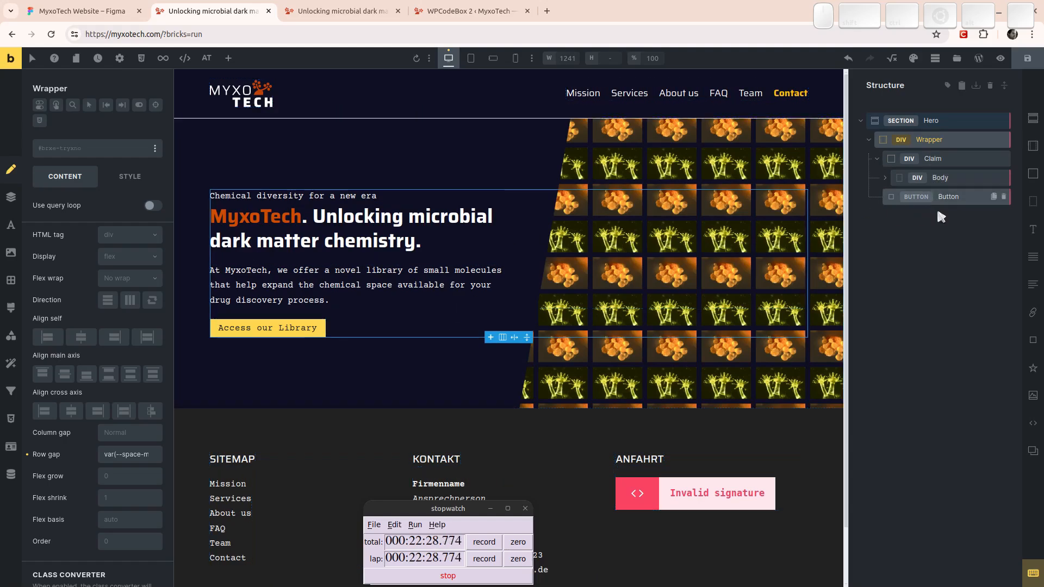
pyautogui.click(944, 177)
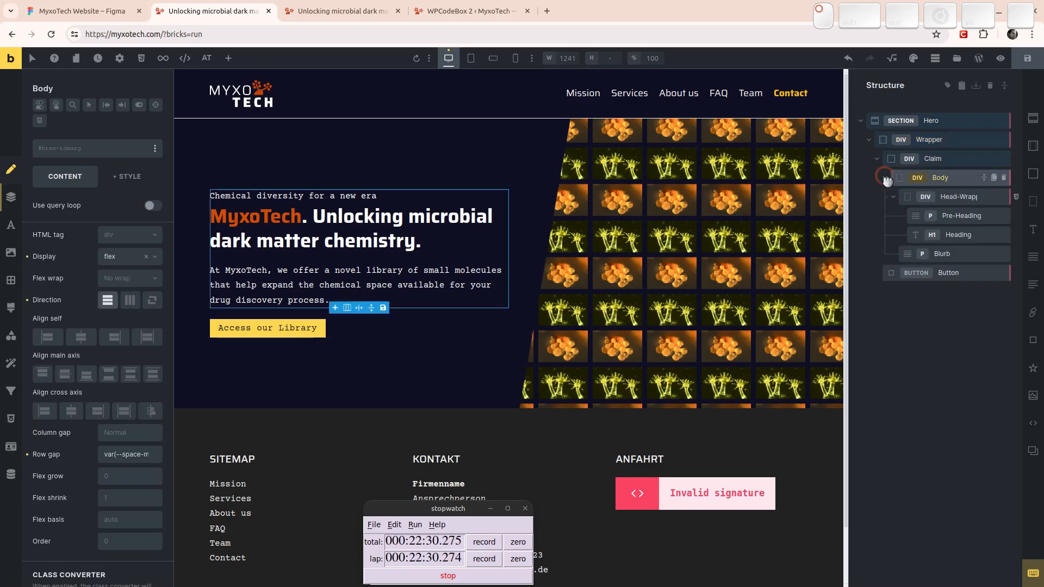
pyautogui.click(952, 197)
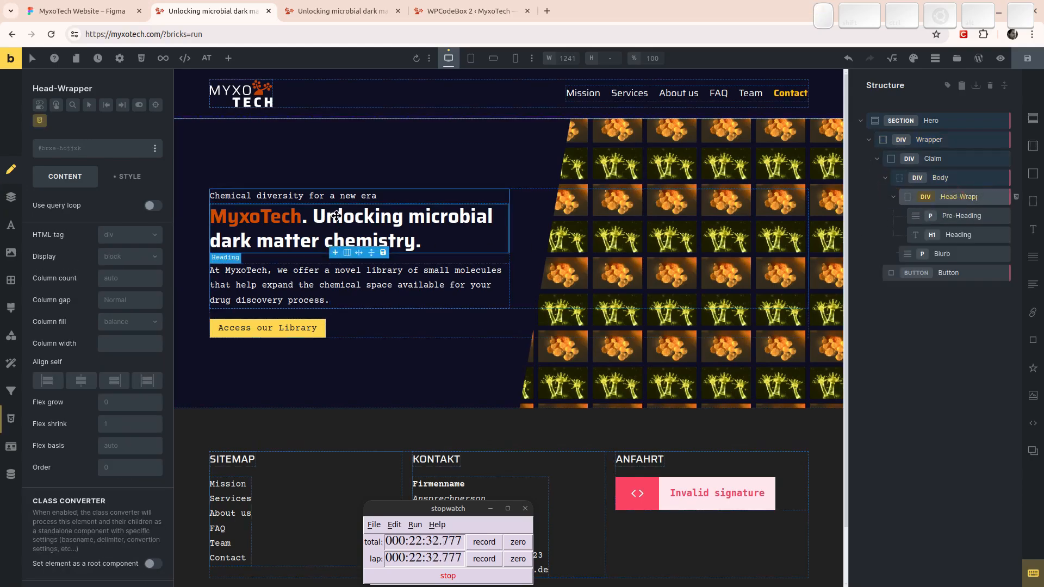
pyautogui.click(130, 176)
pyautogui.click(85, 216)
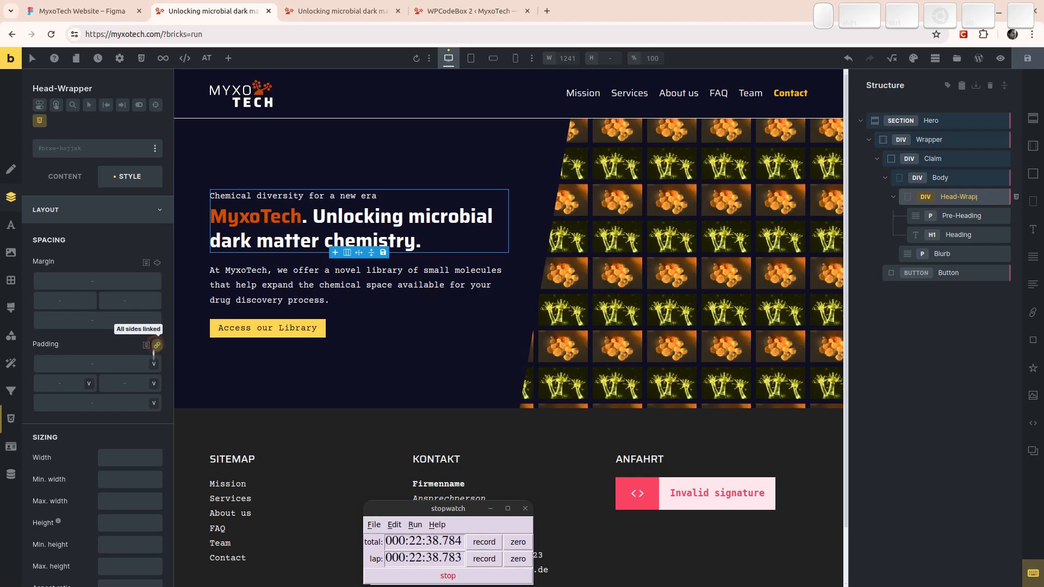
pyautogui.click(154, 364)
pyautogui.click(43, 164)
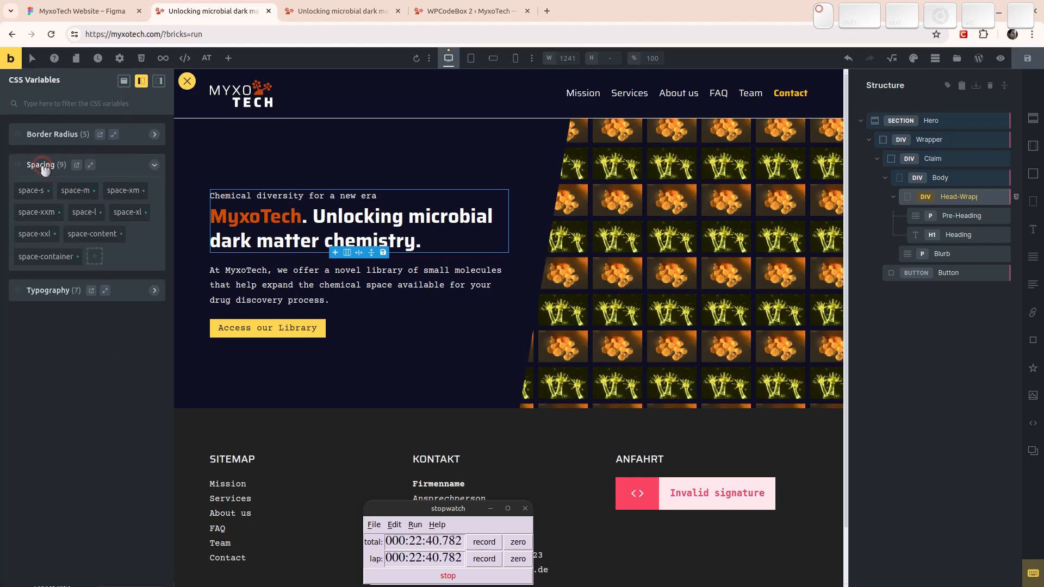
pyautogui.click(56, 191)
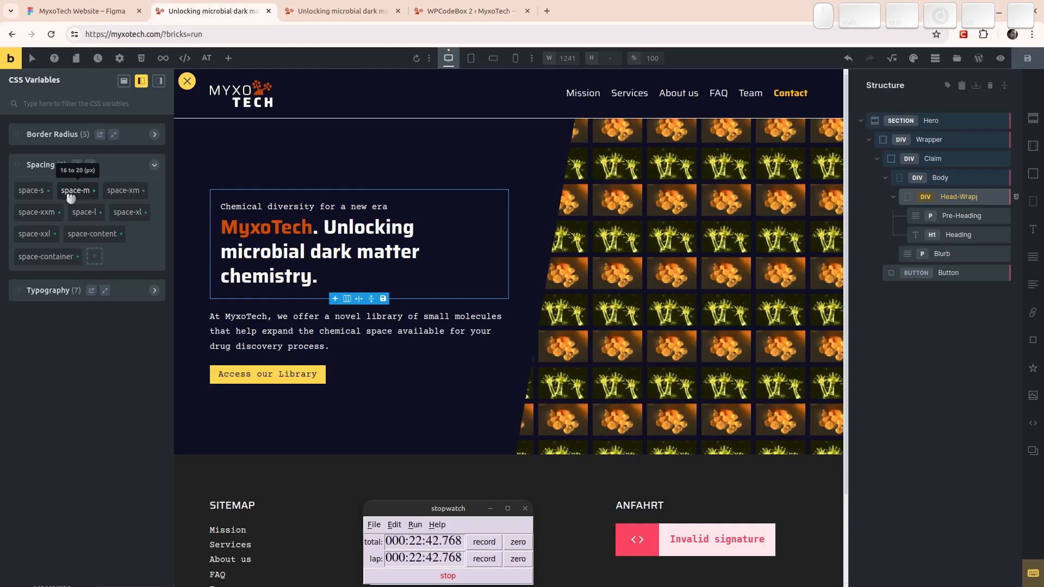
pyautogui.click(129, 194)
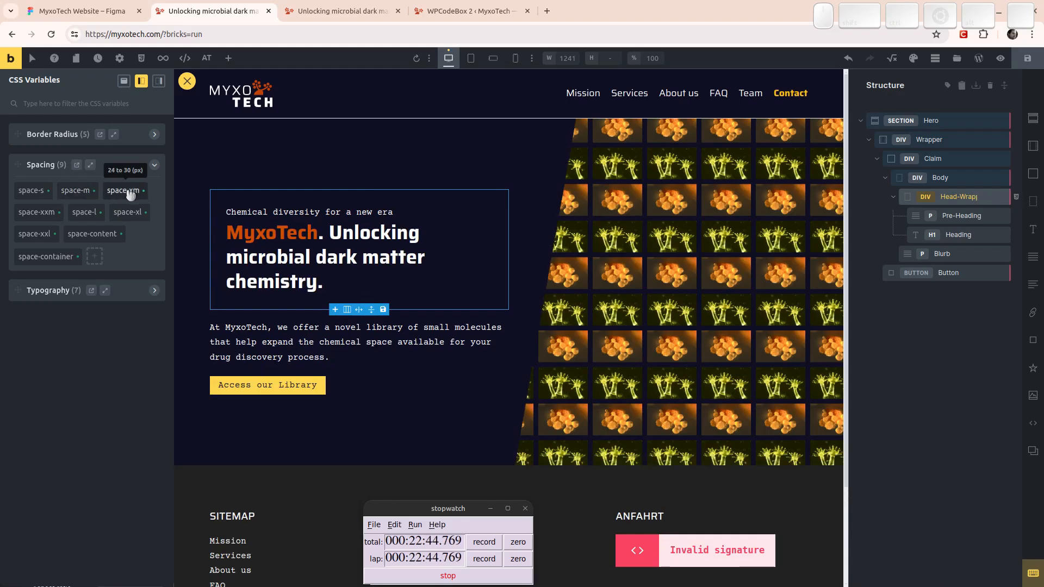
pyautogui.click(36, 213)
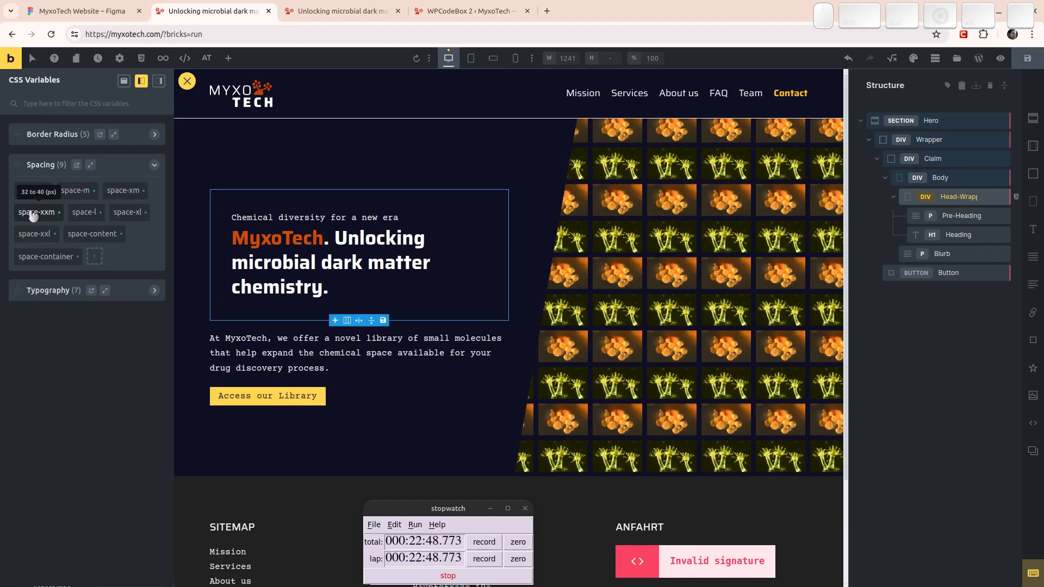
pyautogui.click(131, 195)
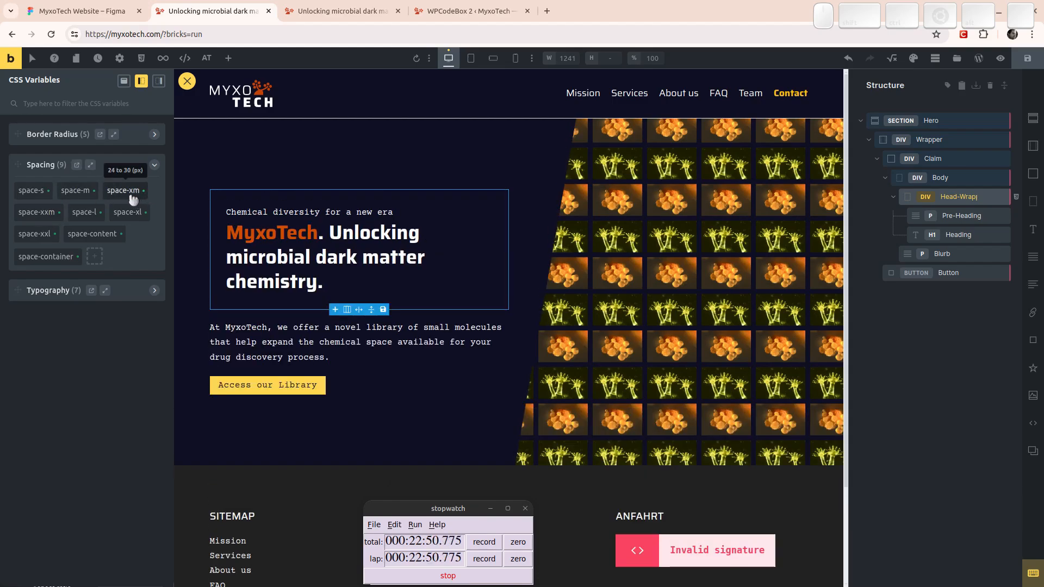
# Set the padding of the Body div to the space-xm variable on all four linked sides.
pyautogui.click(941, 178)
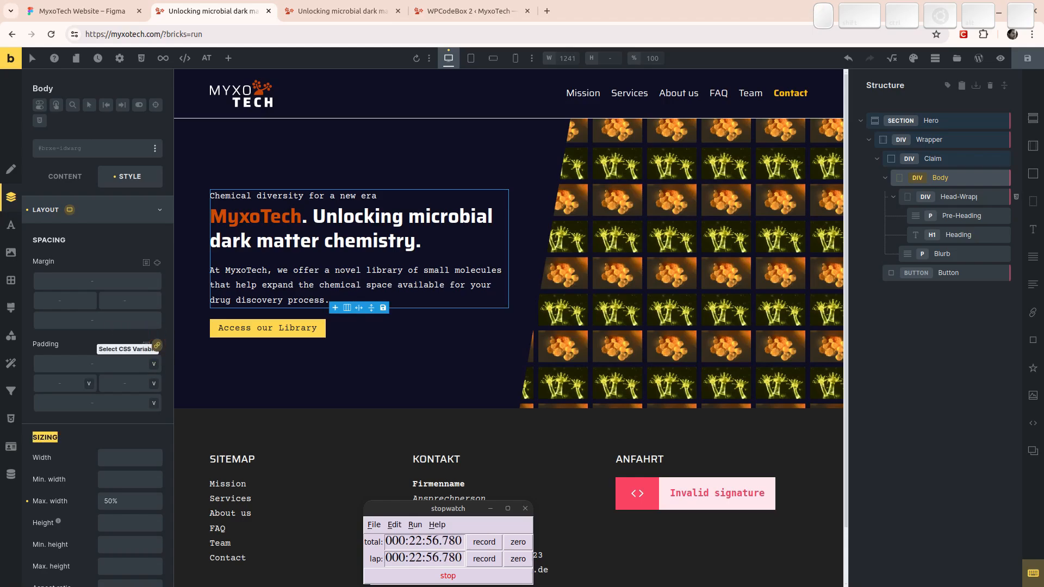
pyautogui.click(154, 364)
pyautogui.click(46, 166)
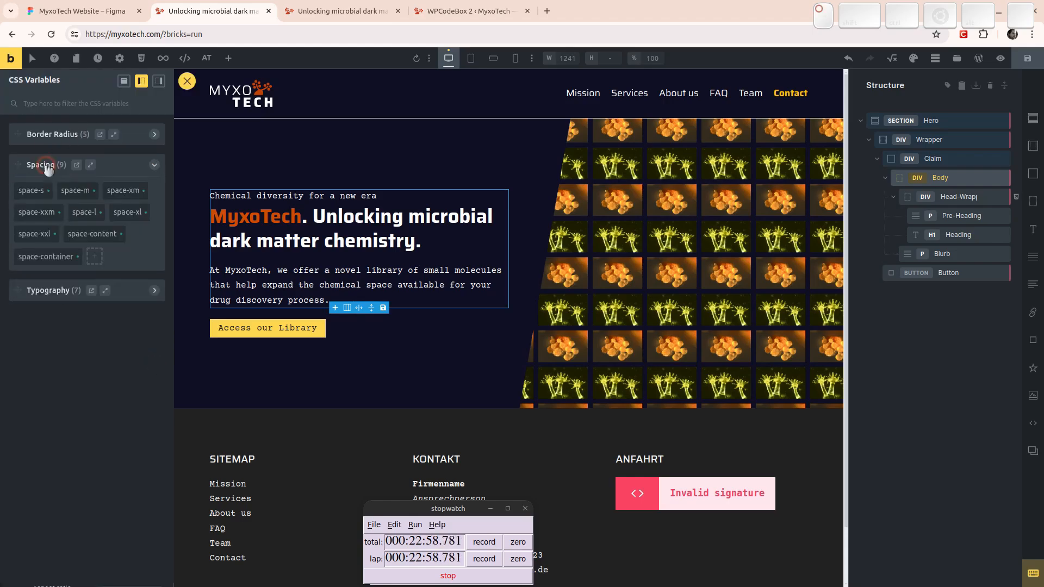
pyautogui.click(123, 191)
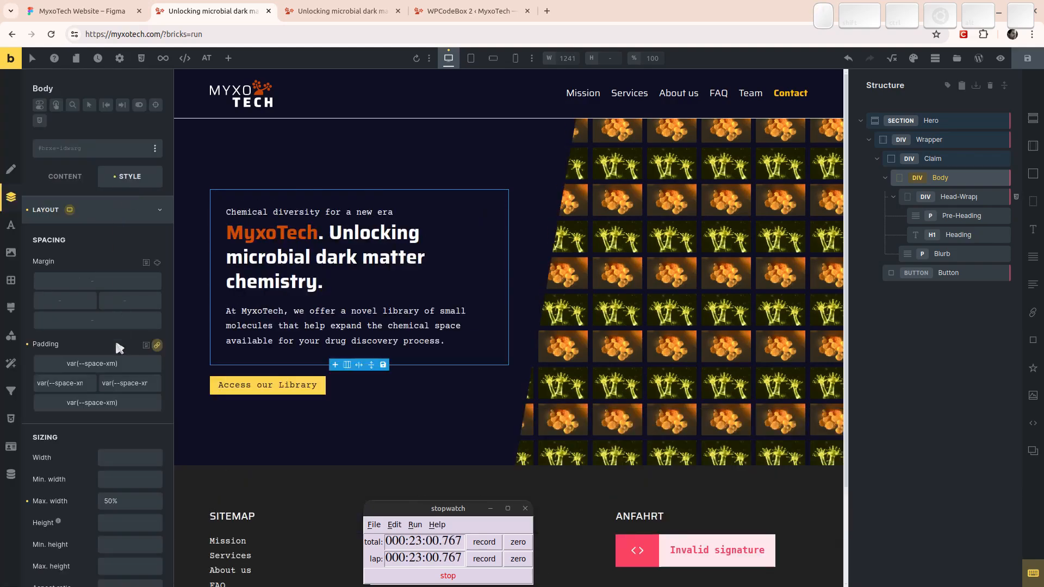
# Make the Spacing category stay expanded in the CSS variable picker, and reopen the picker to check it.
pyautogui.click(152, 367)
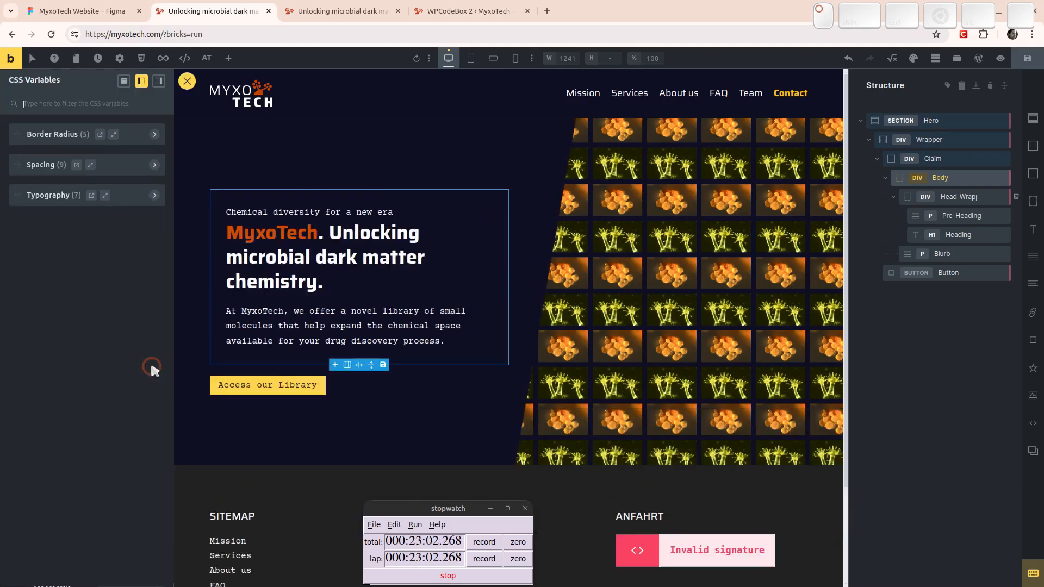
pyautogui.click(91, 166)
pyautogui.click(155, 165)
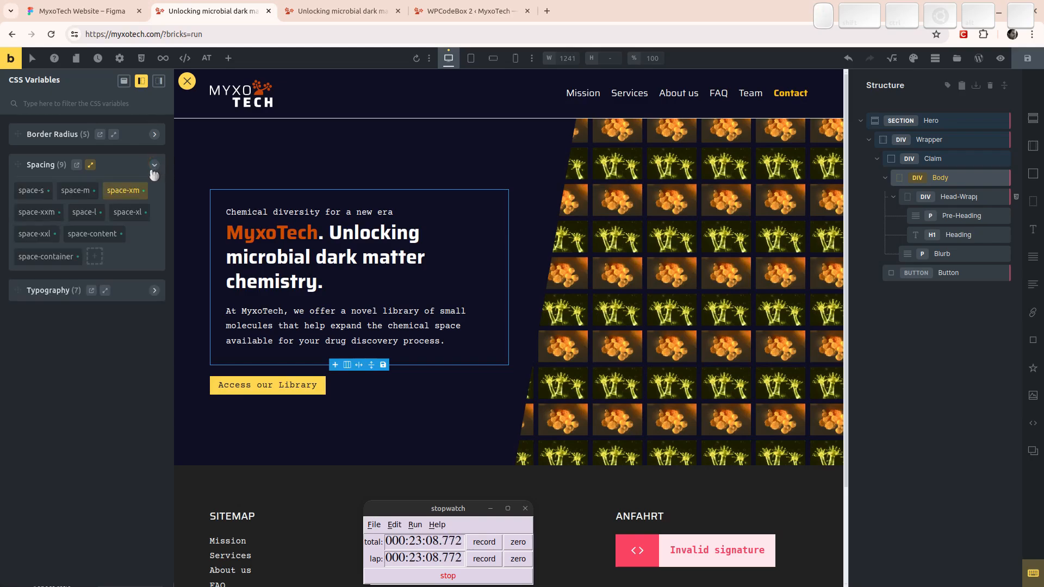
pyautogui.click(187, 83)
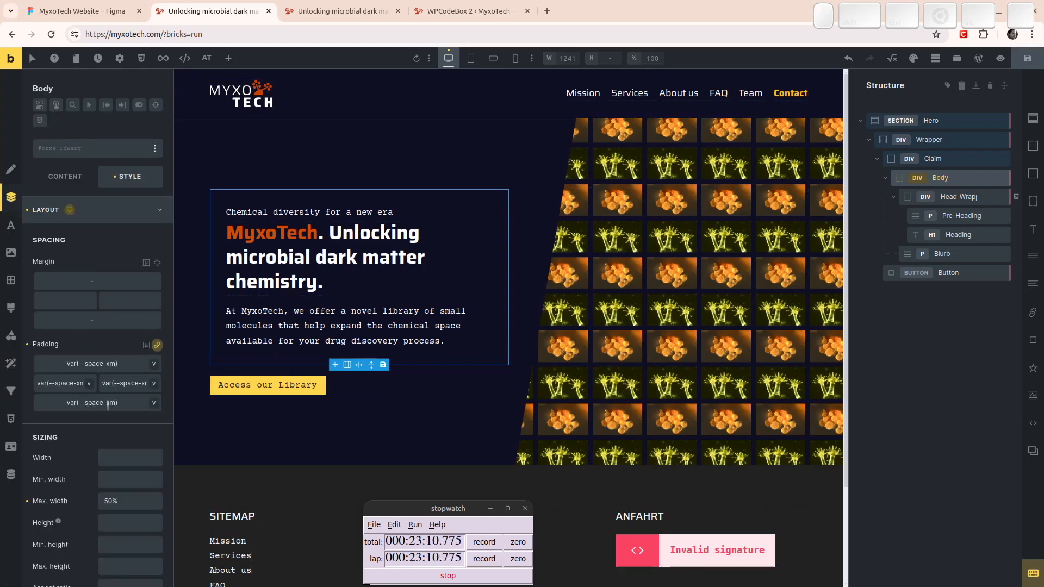
pyautogui.click(154, 364)
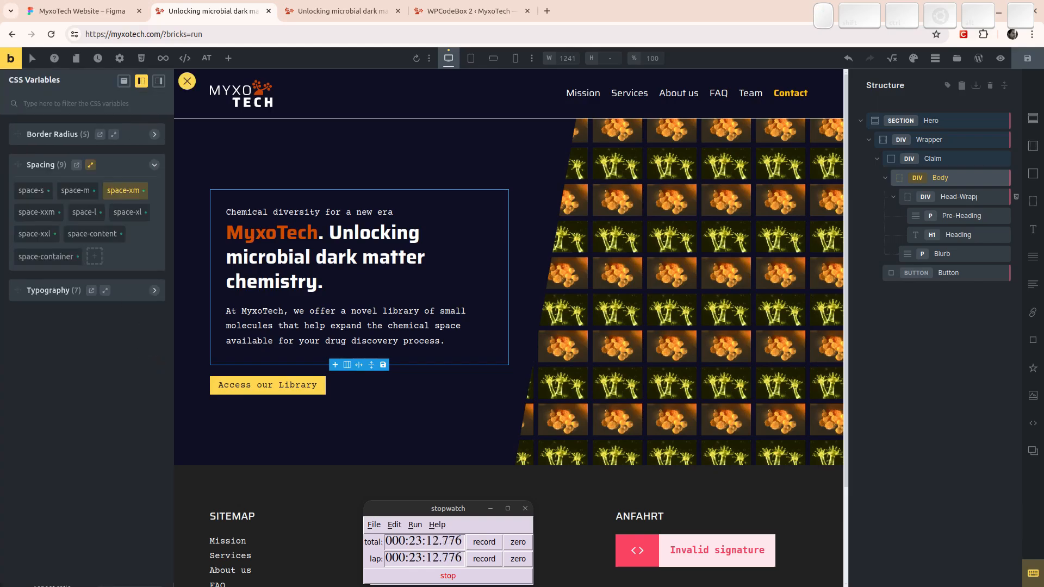
pyautogui.click(187, 81)
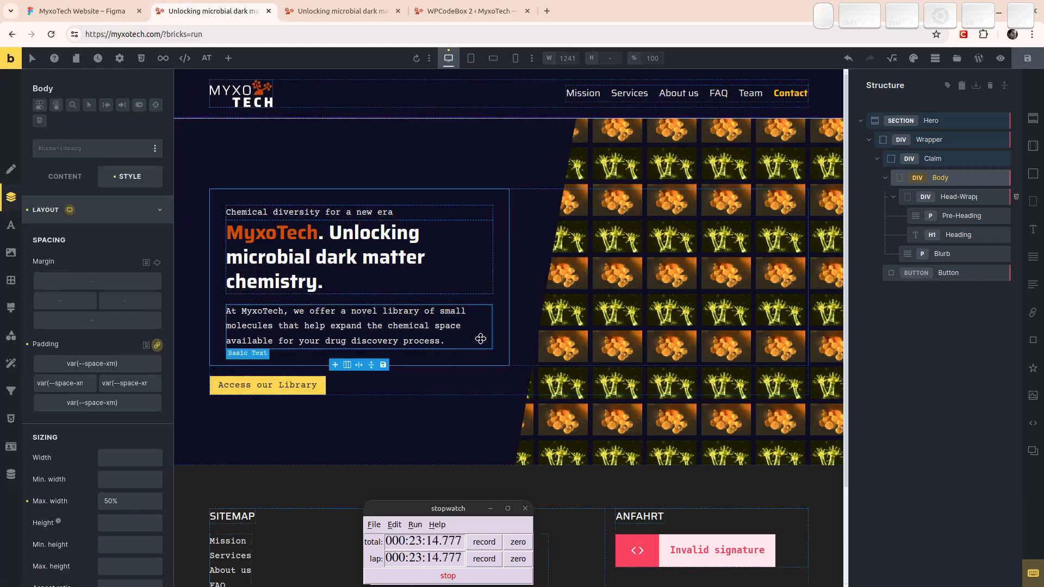
# Add a new div inside the Body div below the Blurb and rename it Frame.
pyautogui.click(885, 178)
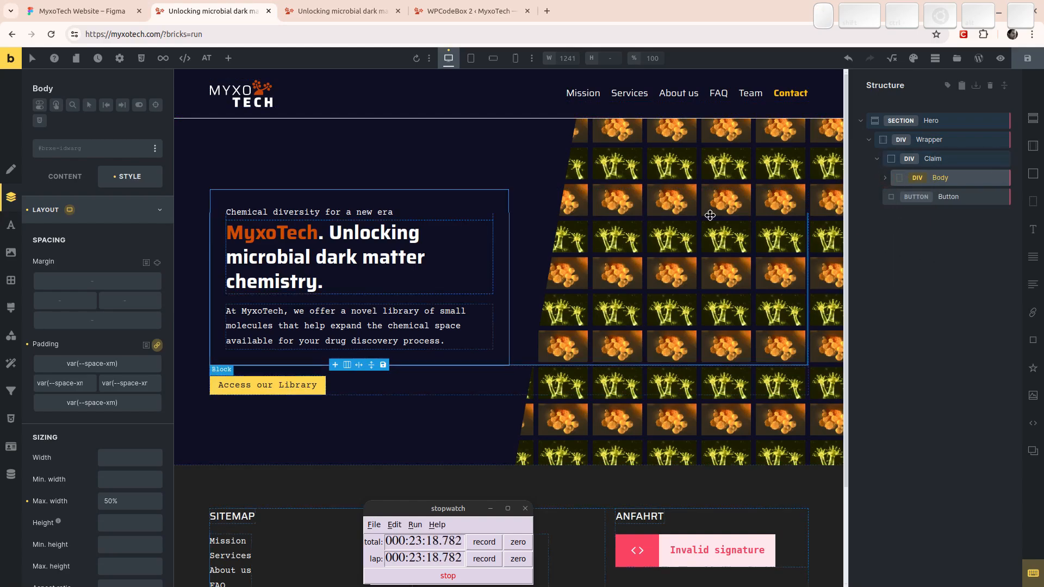
pyautogui.click(885, 178)
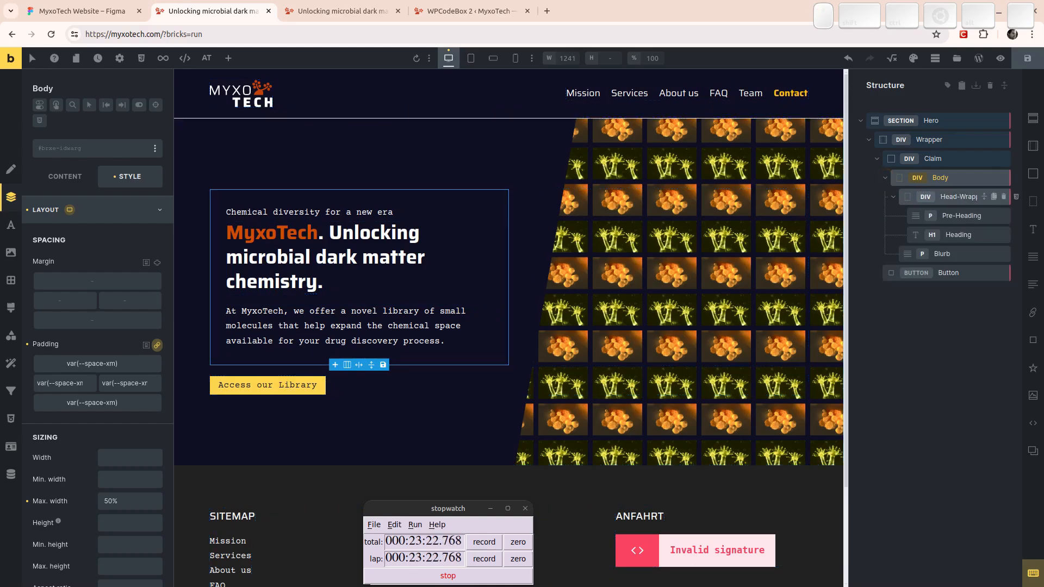
pyautogui.click(894, 198)
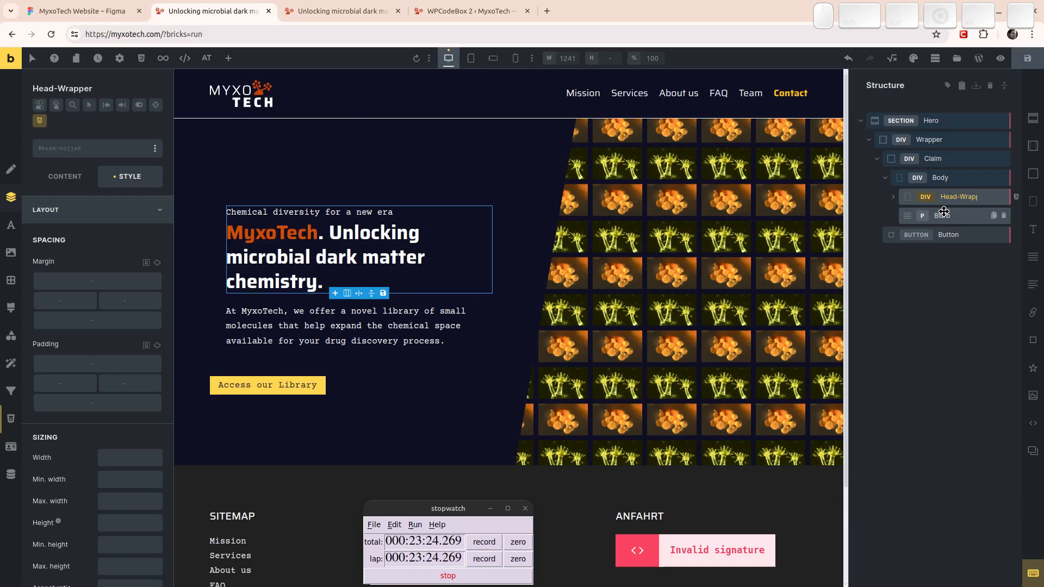
pyautogui.click(944, 177)
pyautogui.click(1030, 199)
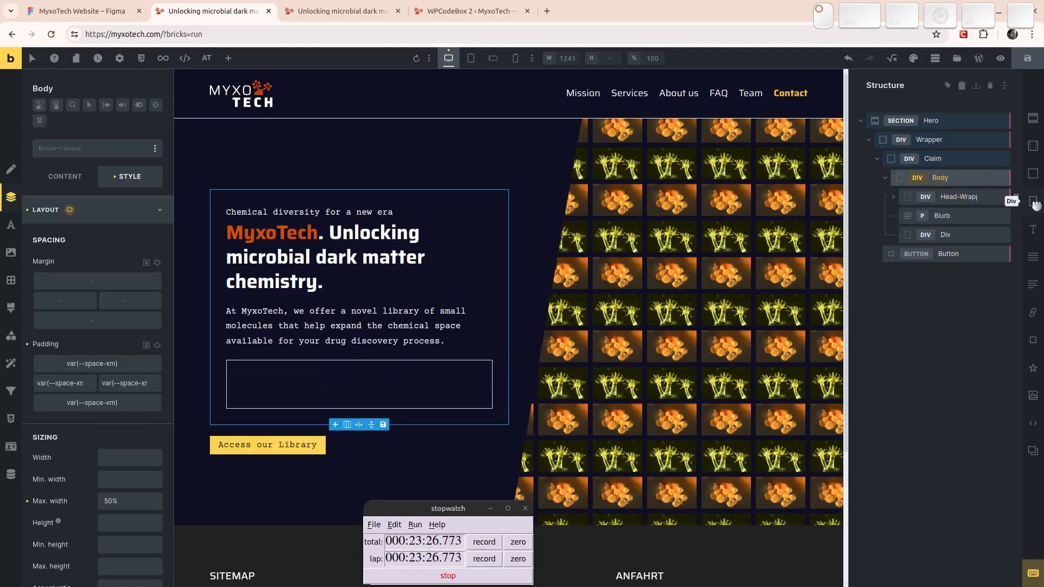
pyautogui.doubleClick(944, 234)
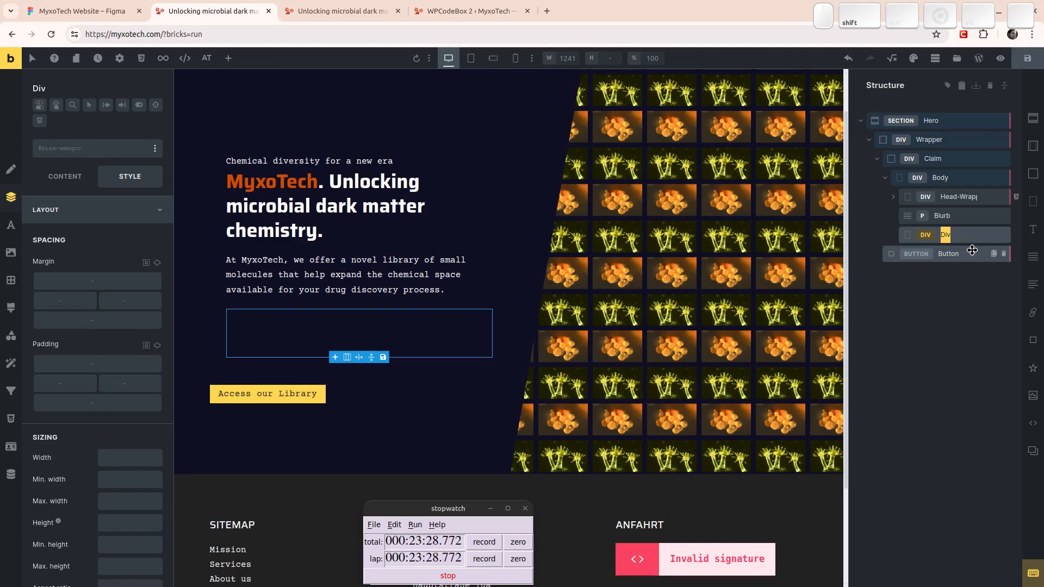
pyautogui.write('Frame')
pyautogui.press('Return')
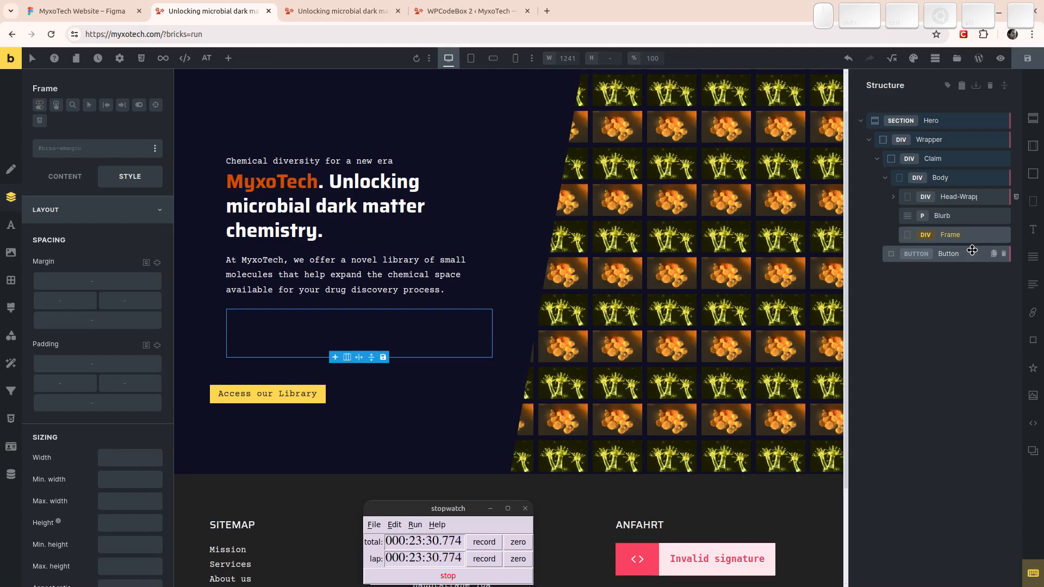
# Set the position of the Body div to relative.
pyautogui.click(946, 177)
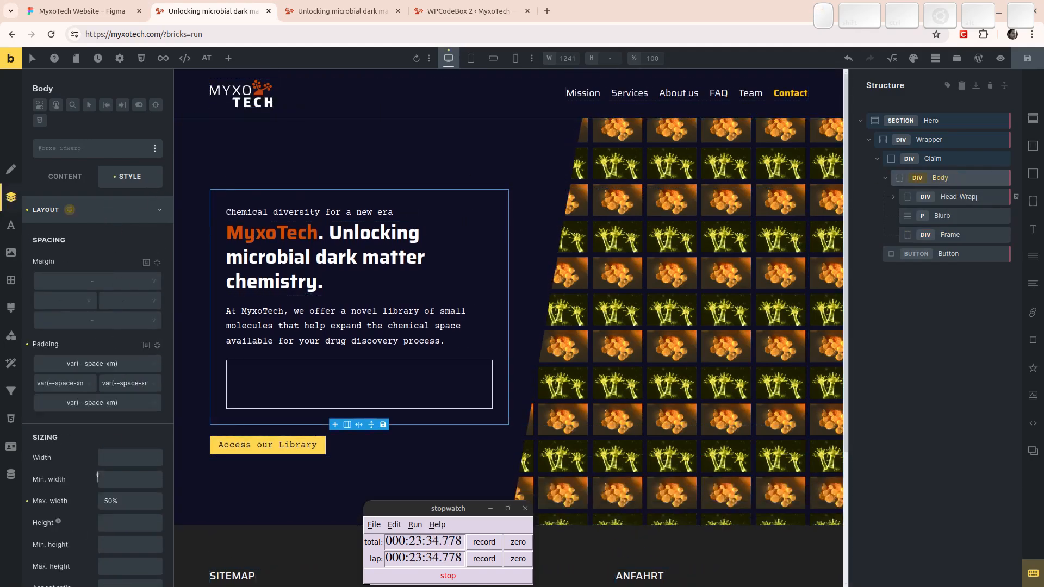
pyautogui.scroll(-6, 107, 439)
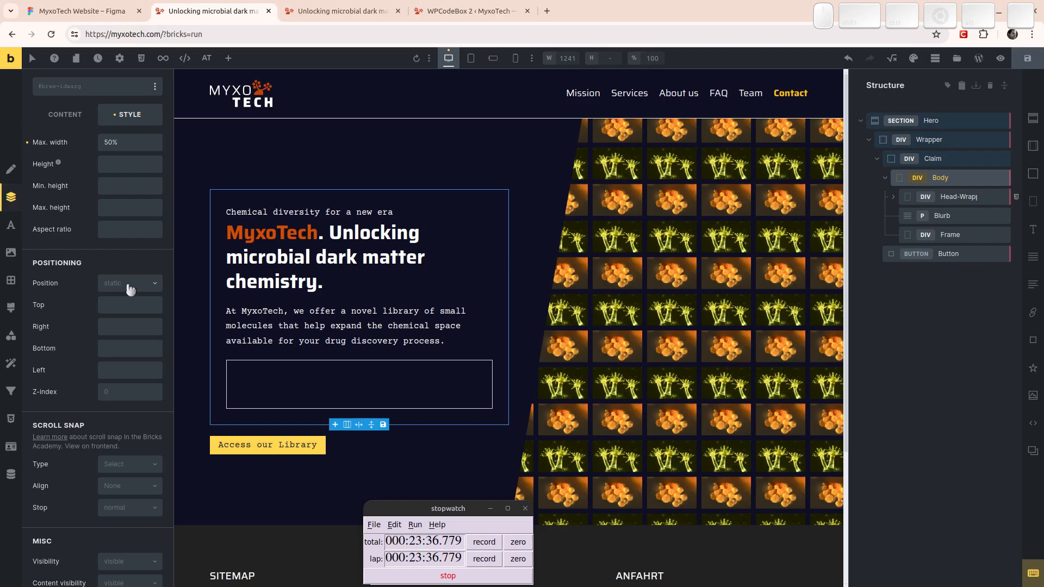
pyautogui.click(130, 284)
pyautogui.click(133, 323)
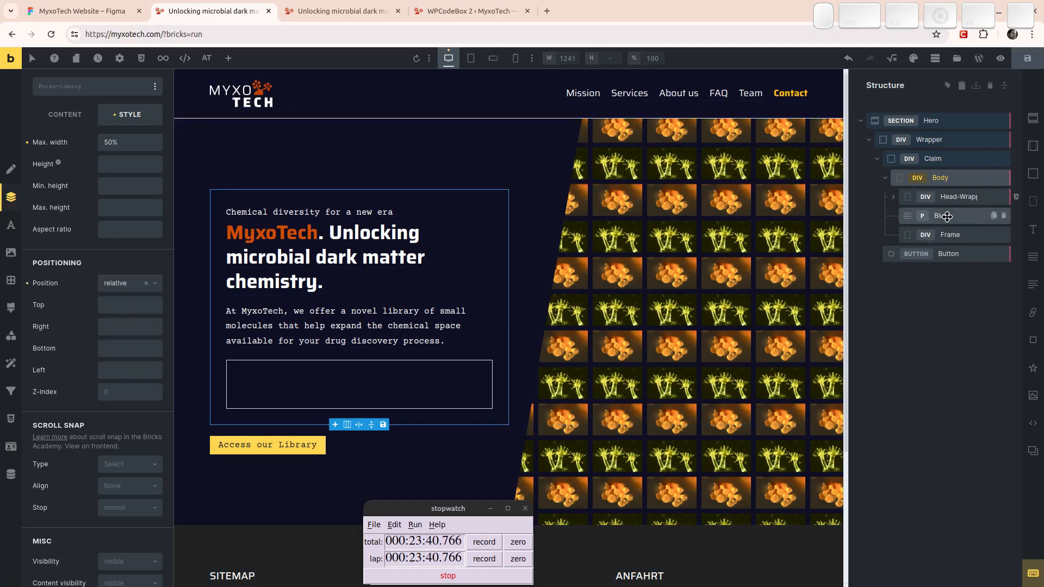
# Position the Frame div absolutely with top, right, bottom and left offsets of 0.
pyautogui.click(956, 235)
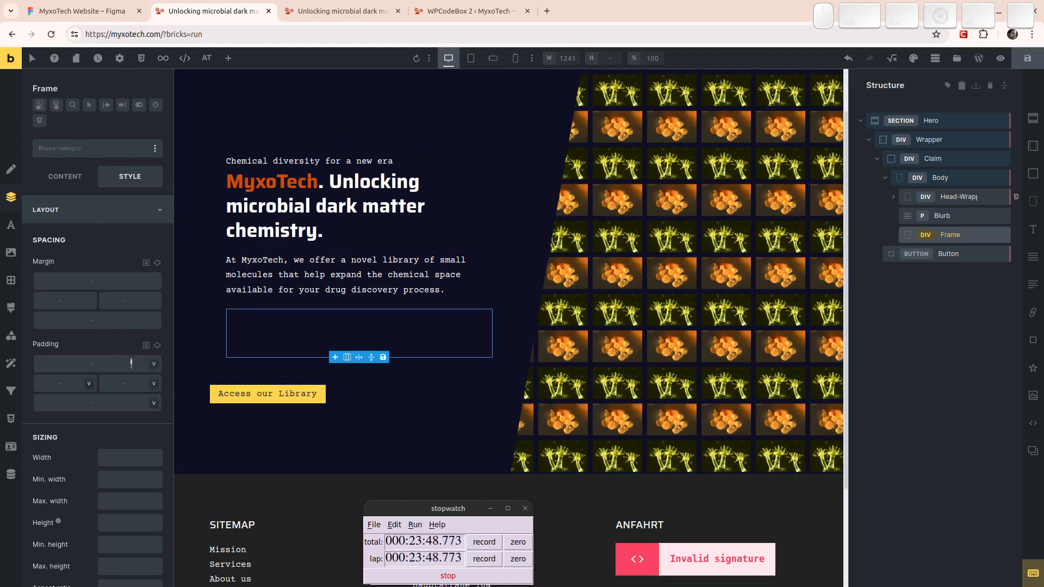
pyautogui.scroll(-5, 109, 337)
pyautogui.scroll(-4, 107, 332)
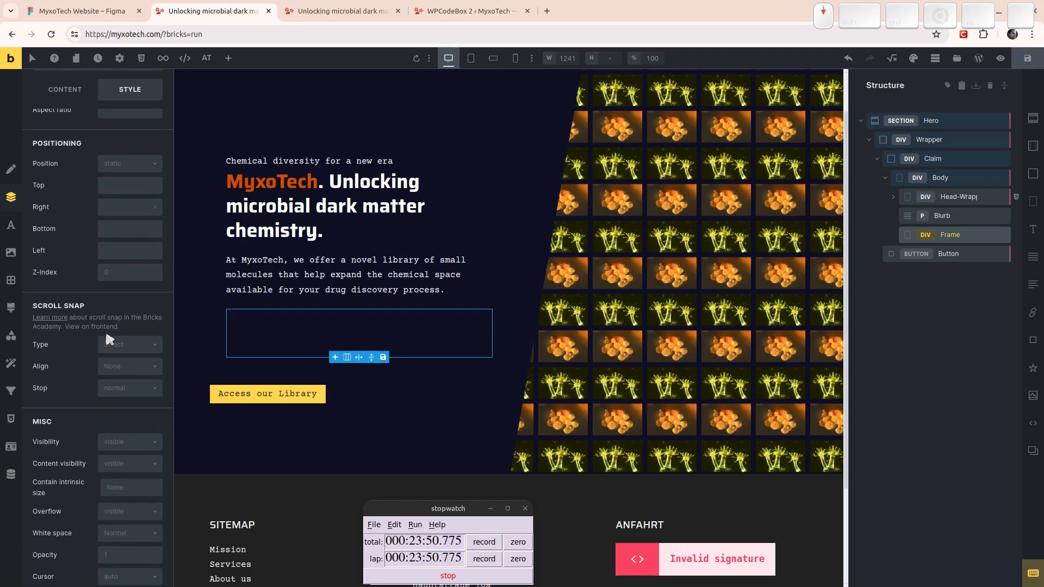
pyautogui.click(121, 164)
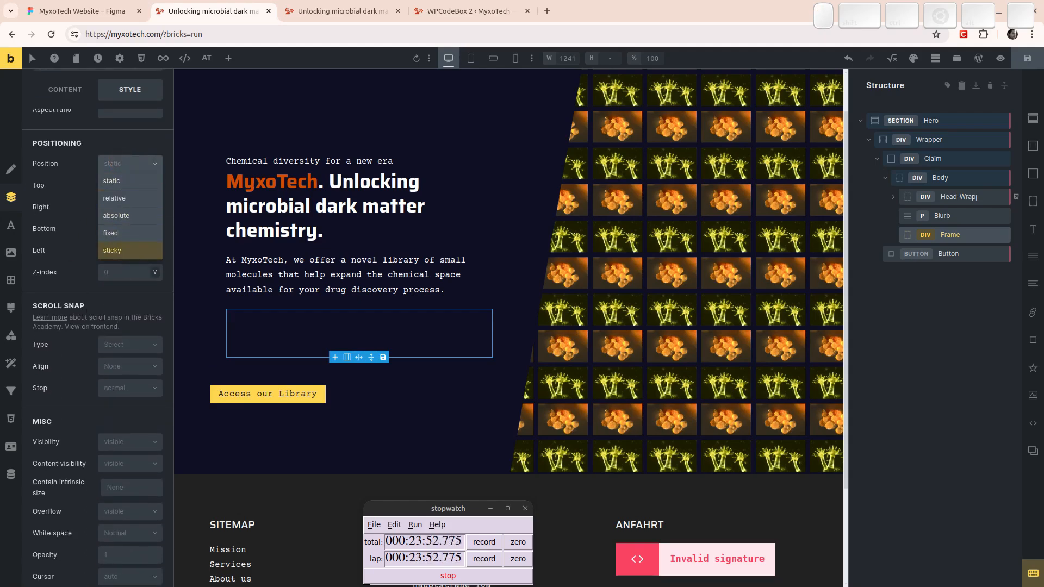
pyautogui.click(116, 216)
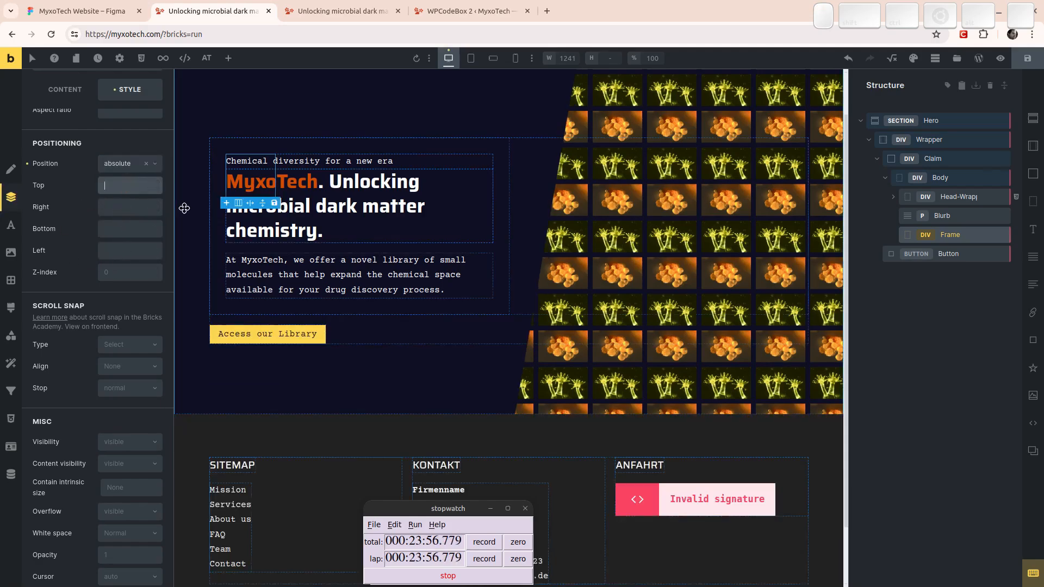
pyautogui.write('0')
pyautogui.press('Tab')
pyautogui.write('0')
pyautogui.press('Tab')
pyautogui.write('0')
pyautogui.press('Tab')
pyautogui.write('0')
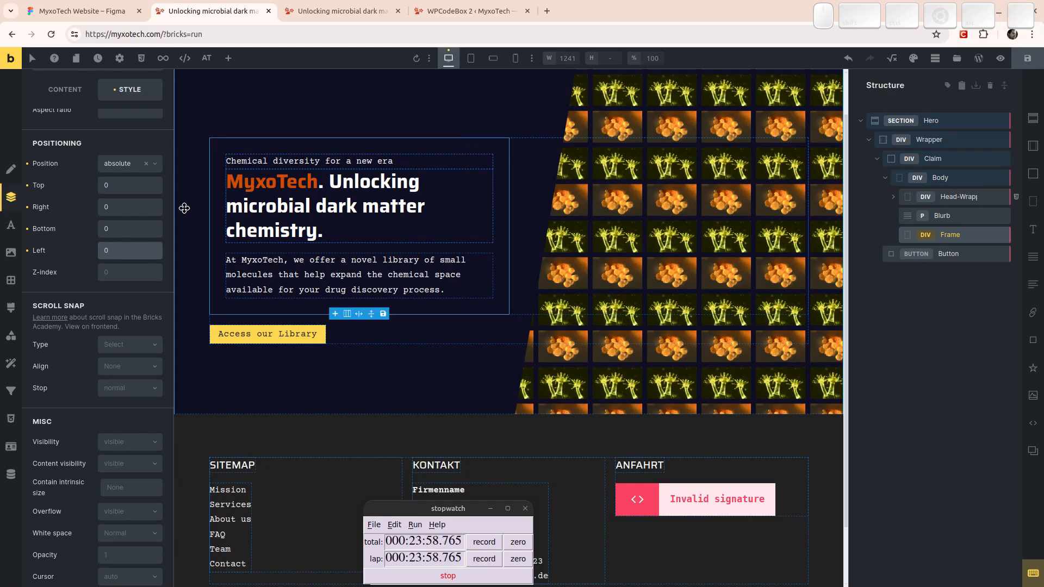
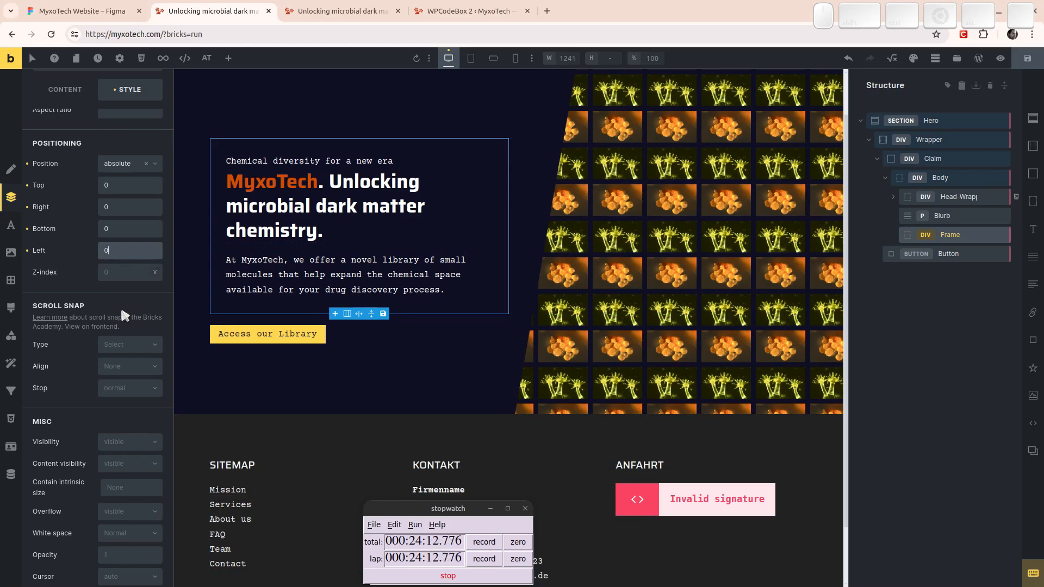
# Give the Frame div a linked border width of 5px on all four sides.
pyautogui.scroll(-5, 122, 417)
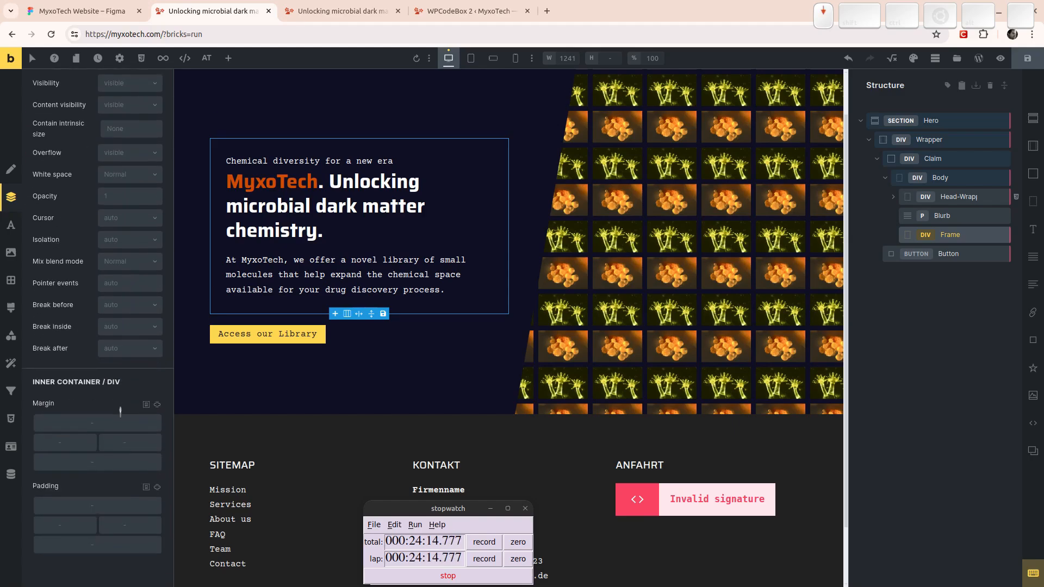
pyautogui.scroll(10, 112, 391)
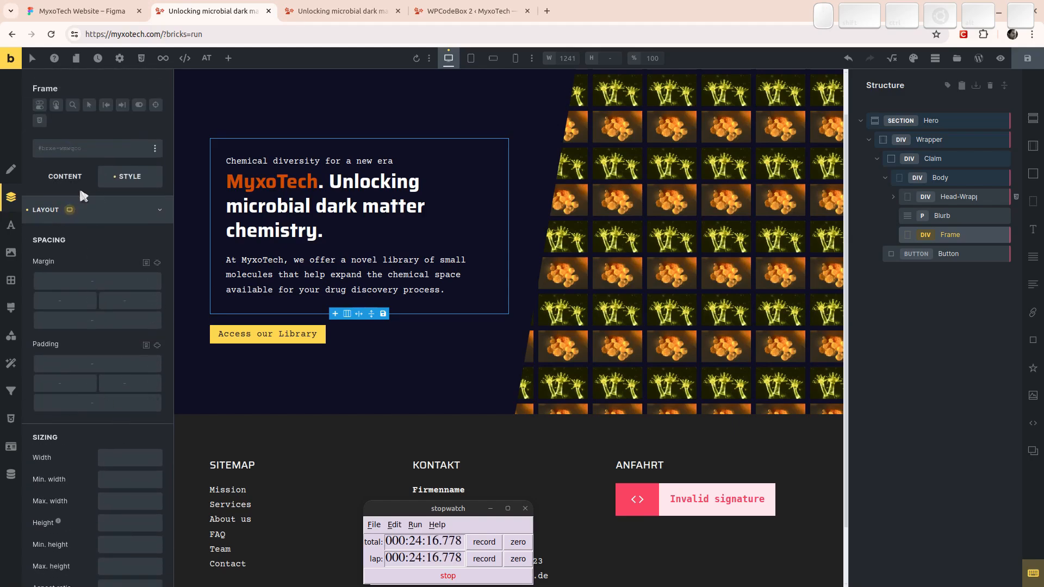
pyautogui.click(94, 212)
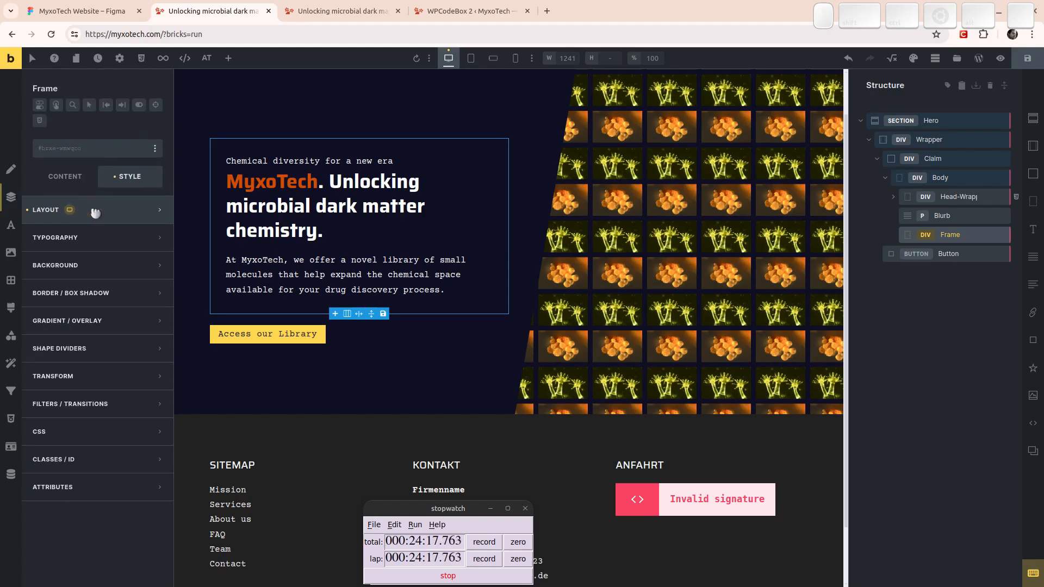
pyautogui.click(89, 292)
pyautogui.click(155, 235)
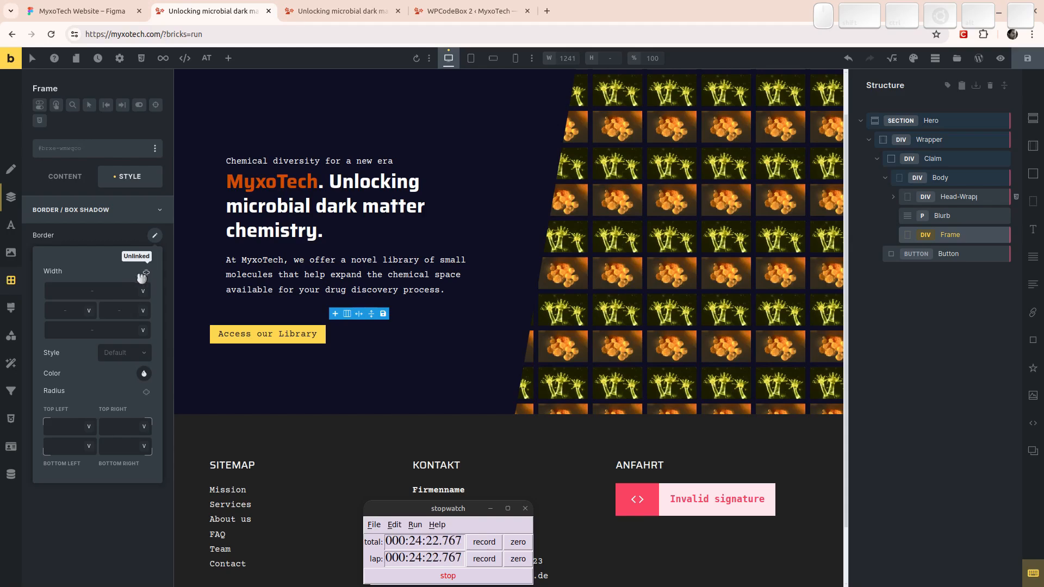
pyautogui.click(103, 289)
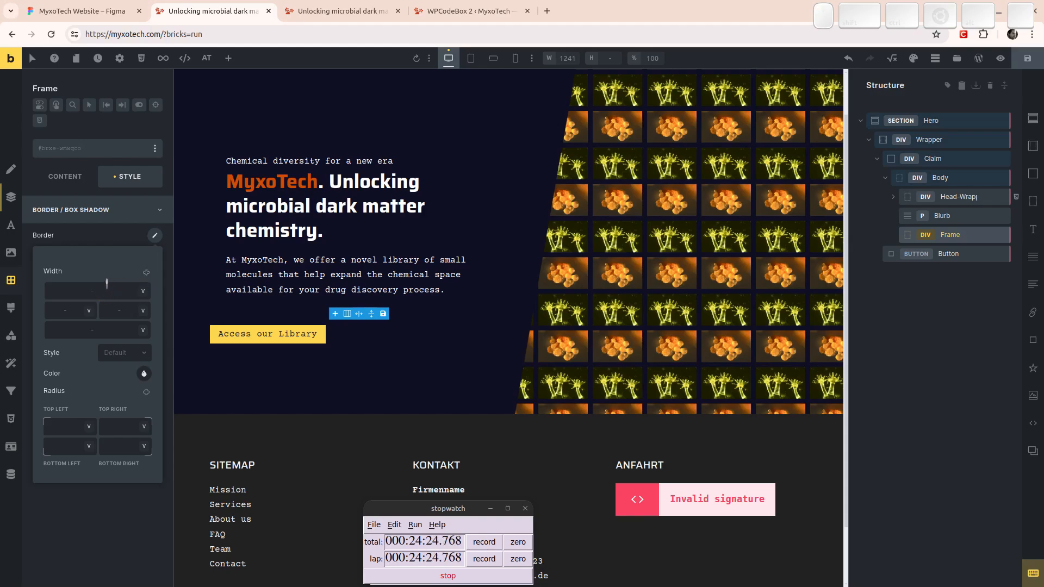
pyautogui.write('var(--typo-h5)')
pyautogui.write('px')
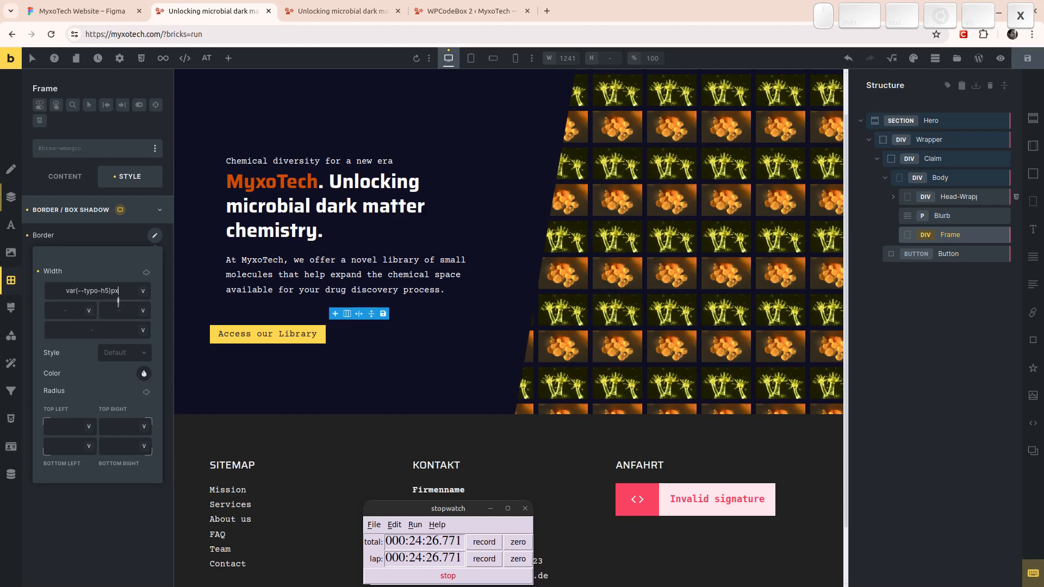
pyautogui.hotkey('ctrl', 'a')
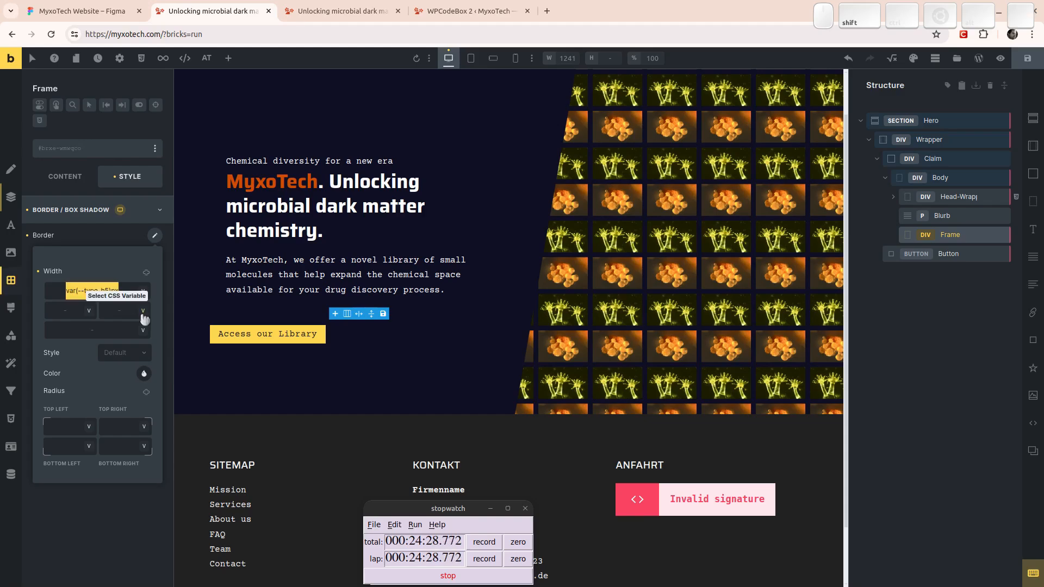
pyautogui.press('BackSpace')
pyautogui.write('5px')
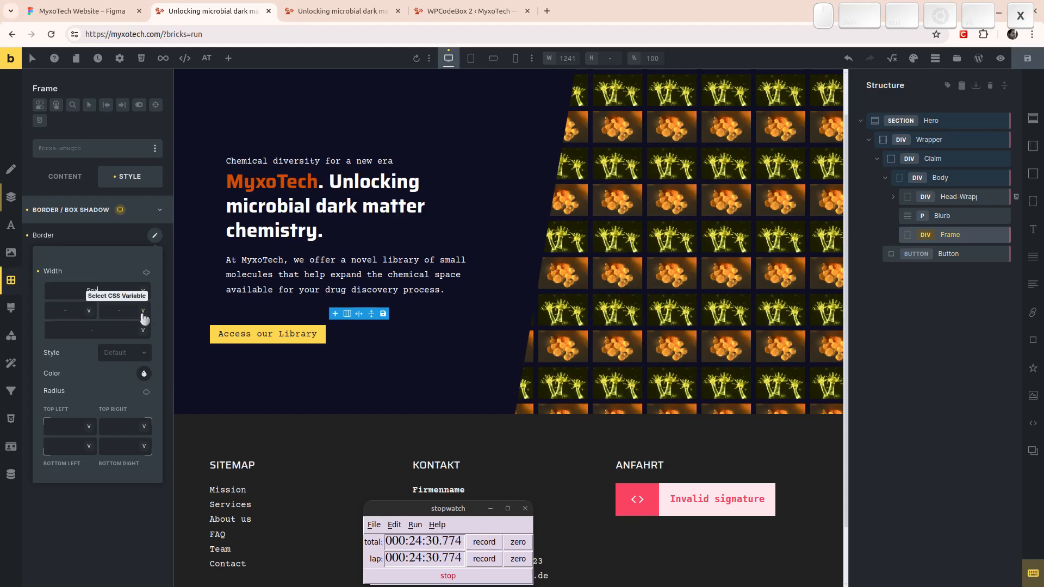
pyautogui.click(145, 272)
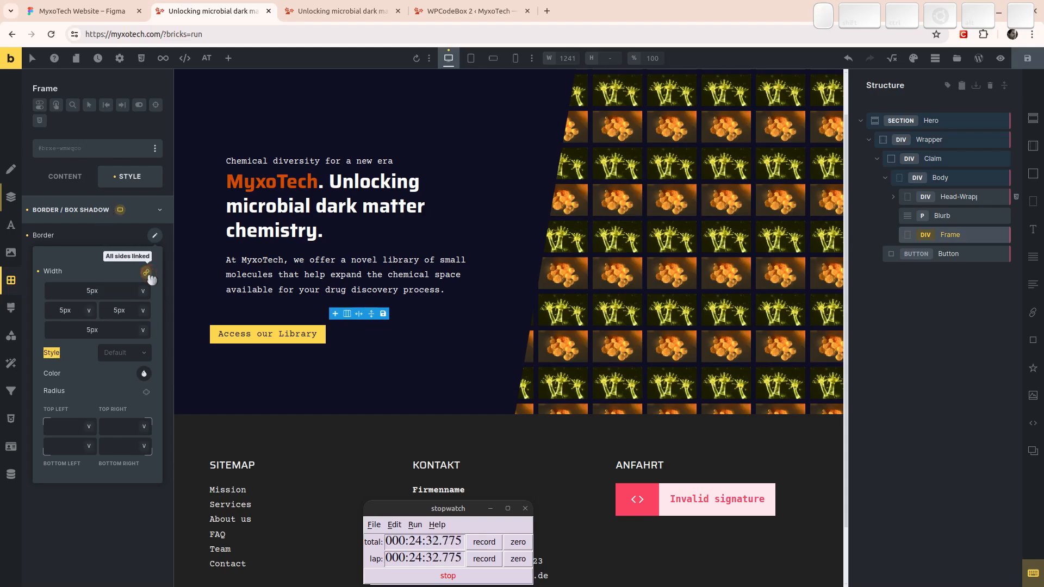
# Set the Frame's border color to the bright yellow of the Matty's palette and its style to Solid.
pyautogui.click(146, 374)
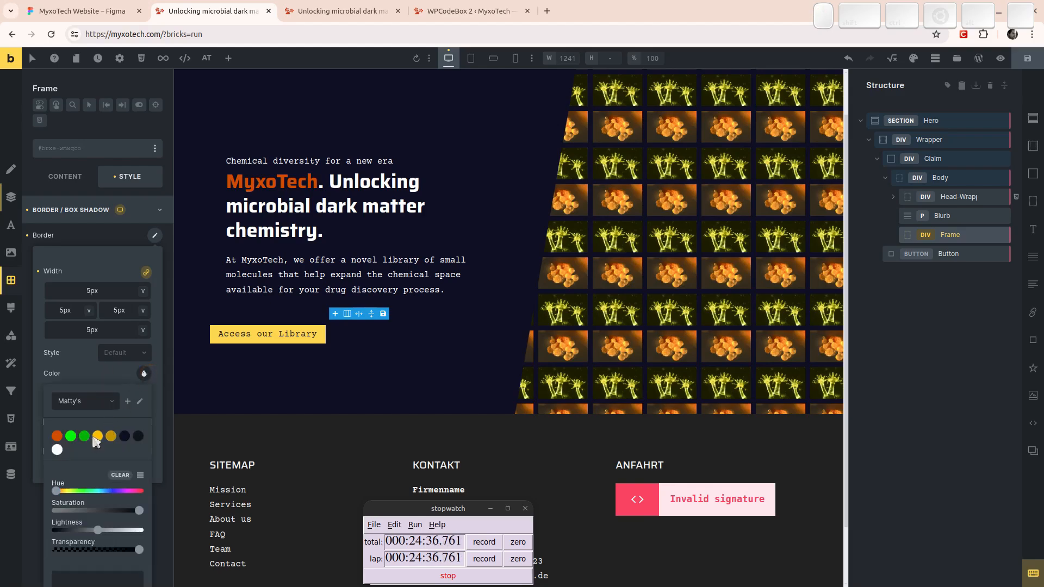
pyautogui.click(98, 438)
pyautogui.click(125, 353)
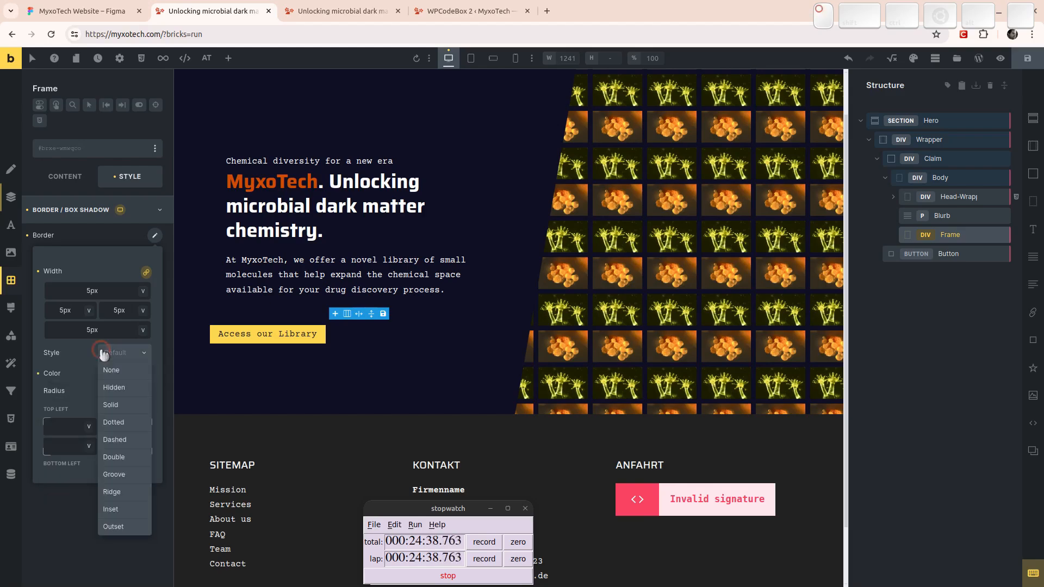
pyautogui.click(131, 405)
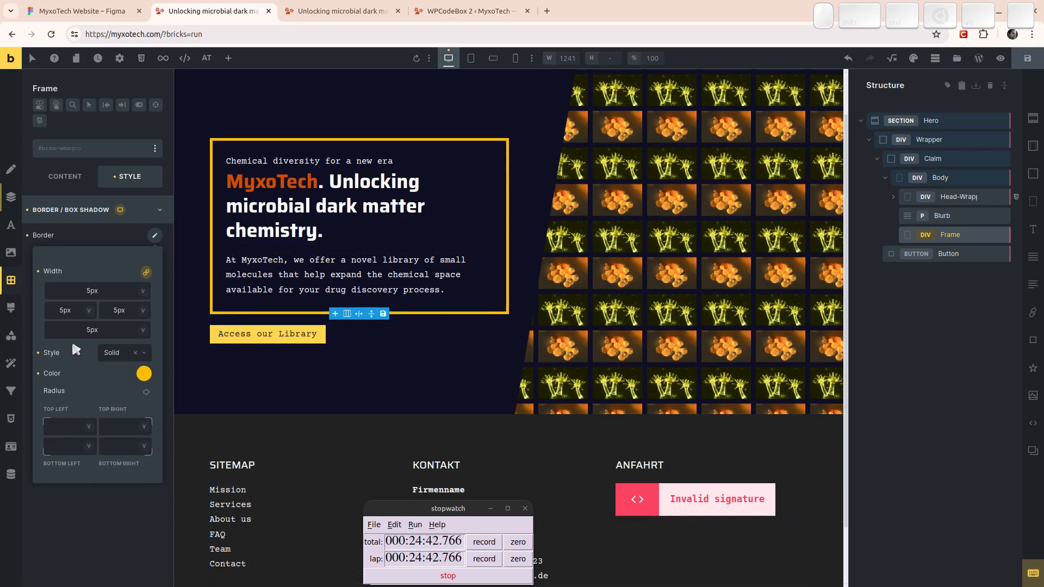
# Unlink the Frame's border widths and clear the right side's width.
pyautogui.click(147, 273)
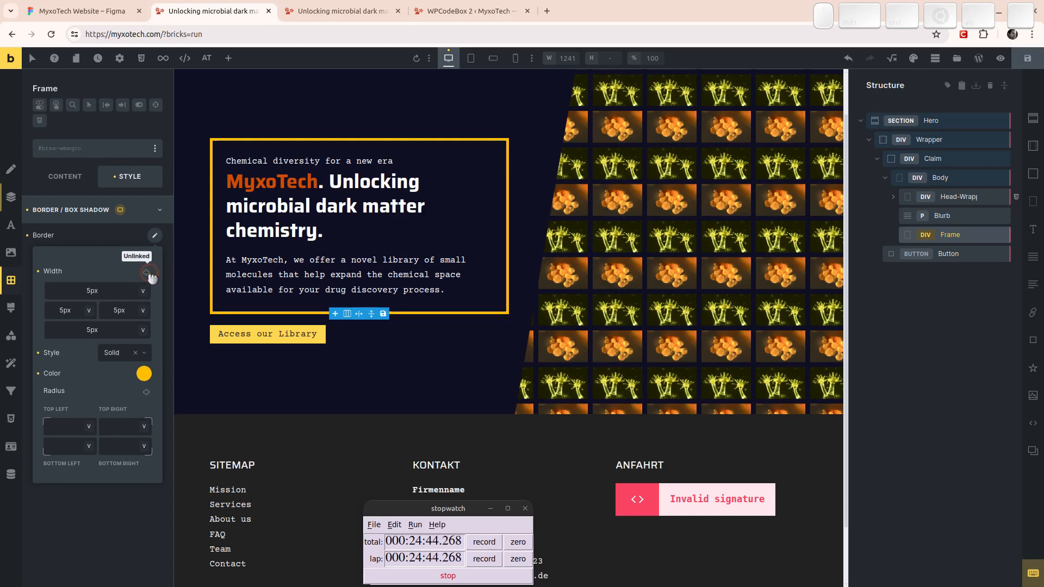
pyautogui.doubleClick(119, 310)
pyautogui.press('BackSpace')
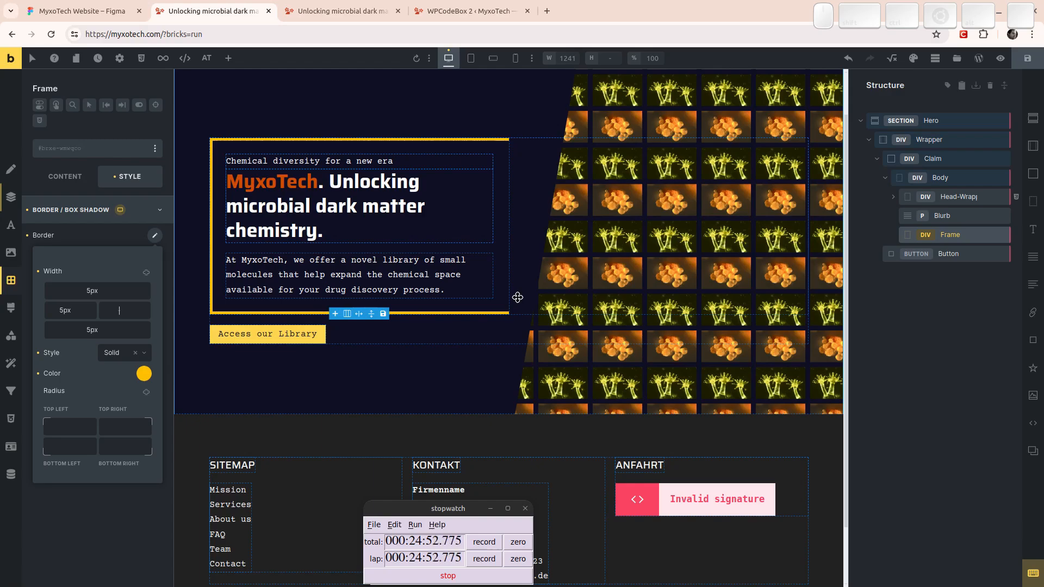
# Leave the border settings and open the custom CSS editor of the Frame div.
pyautogui.click(83, 218)
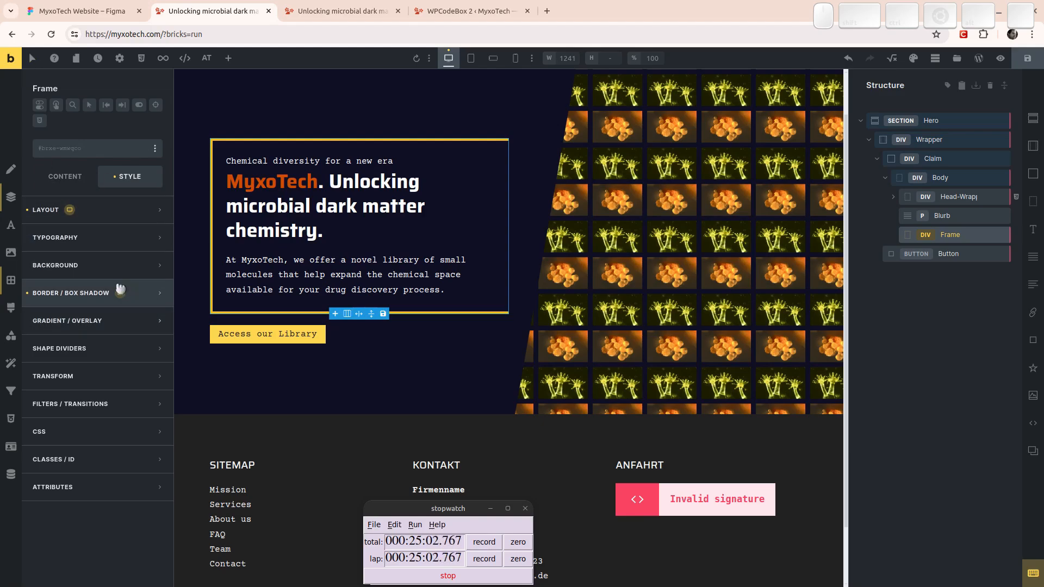
pyautogui.click(10, 418)
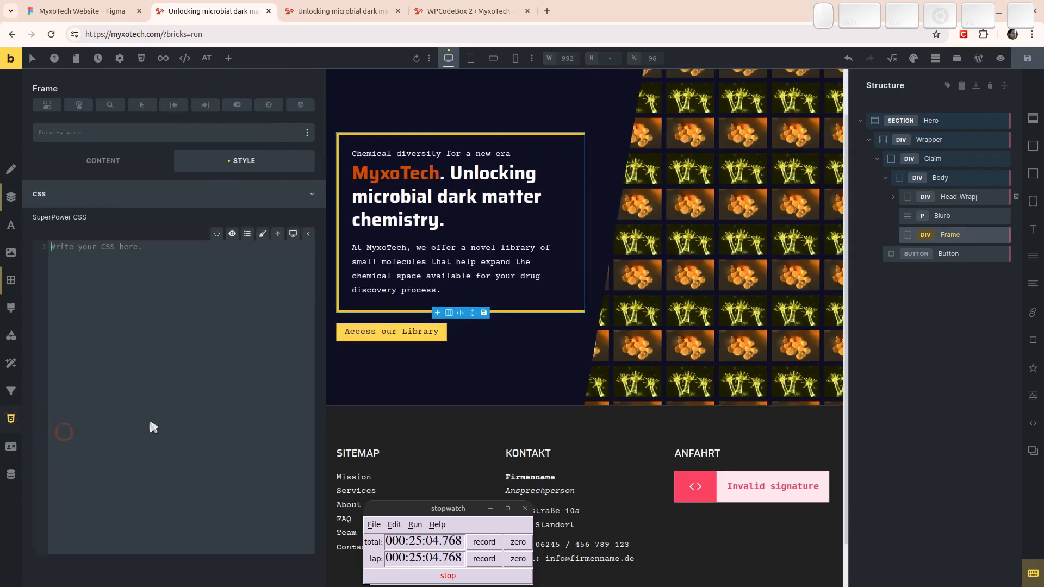
# Start a CSS rule for the Frame div with the selector %root%:before, %root%:after.
pyautogui.write('r')
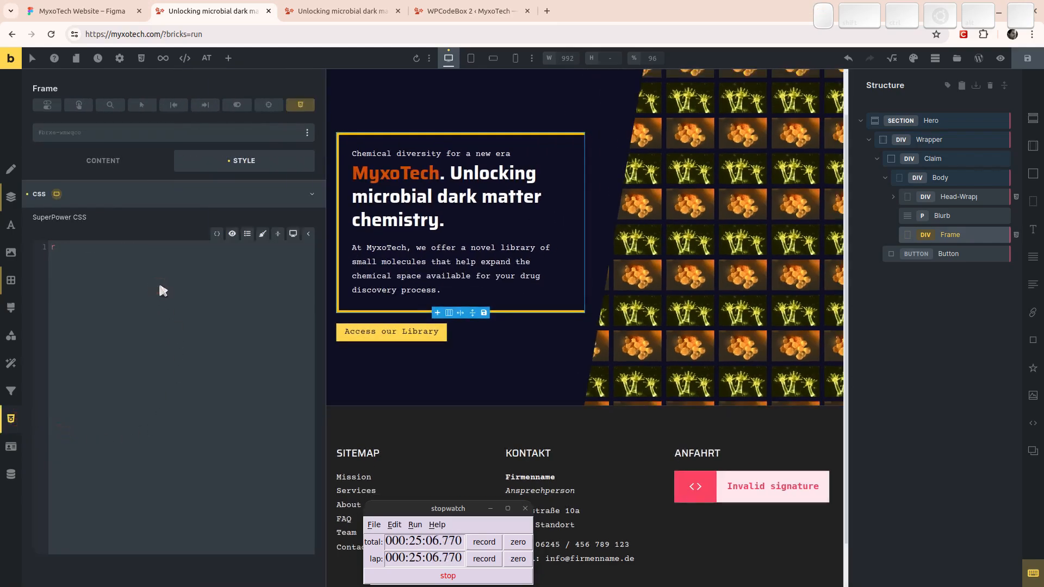
pyautogui.press('Tab')
pyautogui.press('BackSpace')
pyautogui.write(':bef')
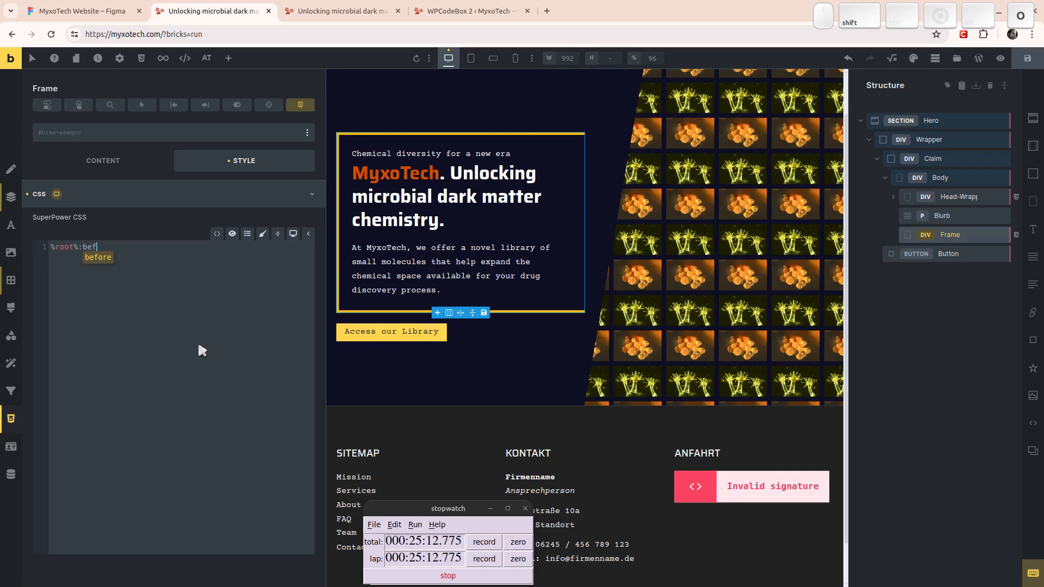
pyautogui.write('ore,')
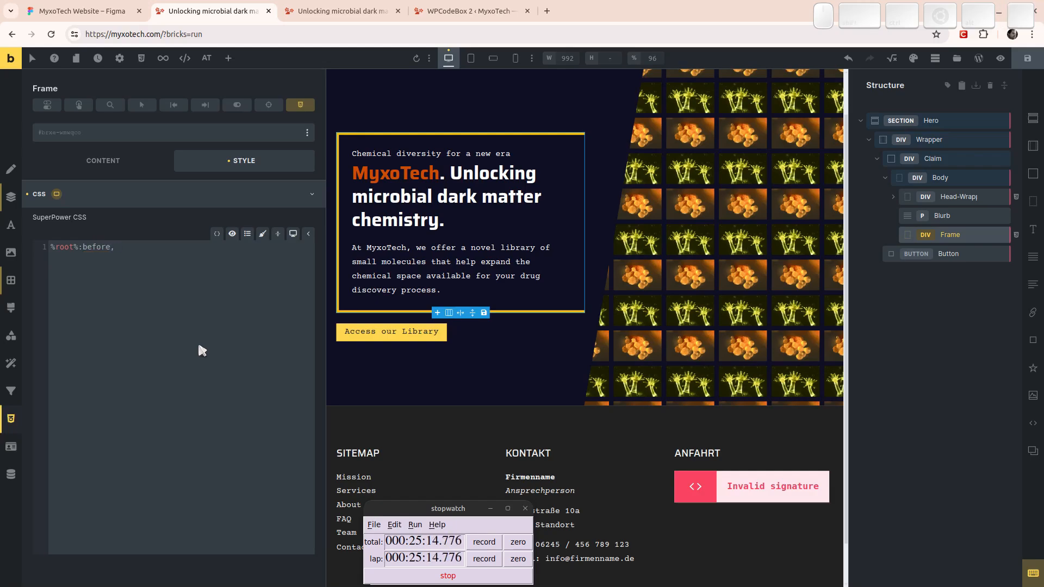
pyautogui.write(' %root%:afe')
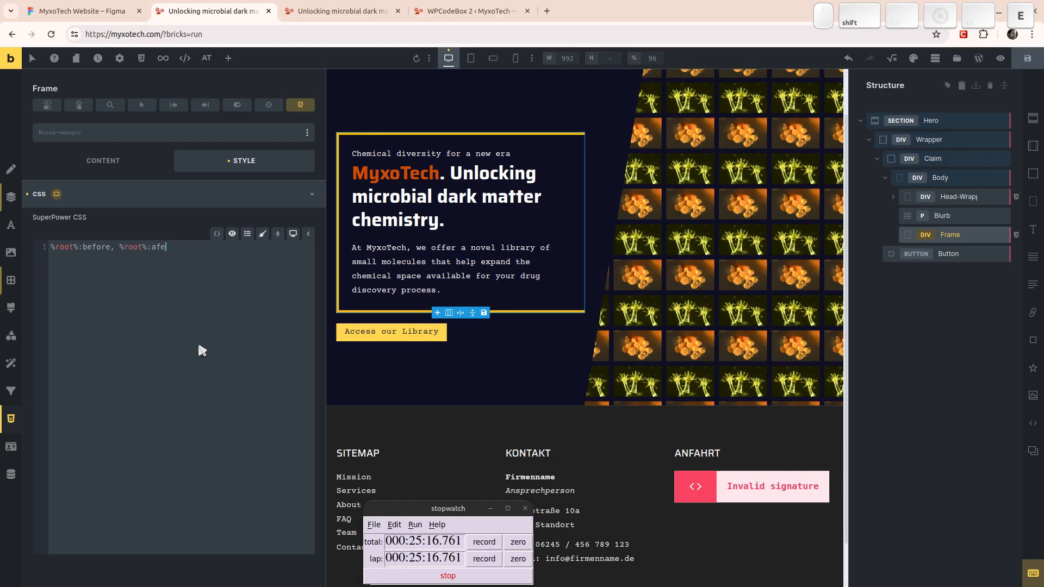
pyautogui.press('BackSpace')
pyautogui.write('ter;')
pyautogui.press('BackSpace')
pyautogui.write('{')
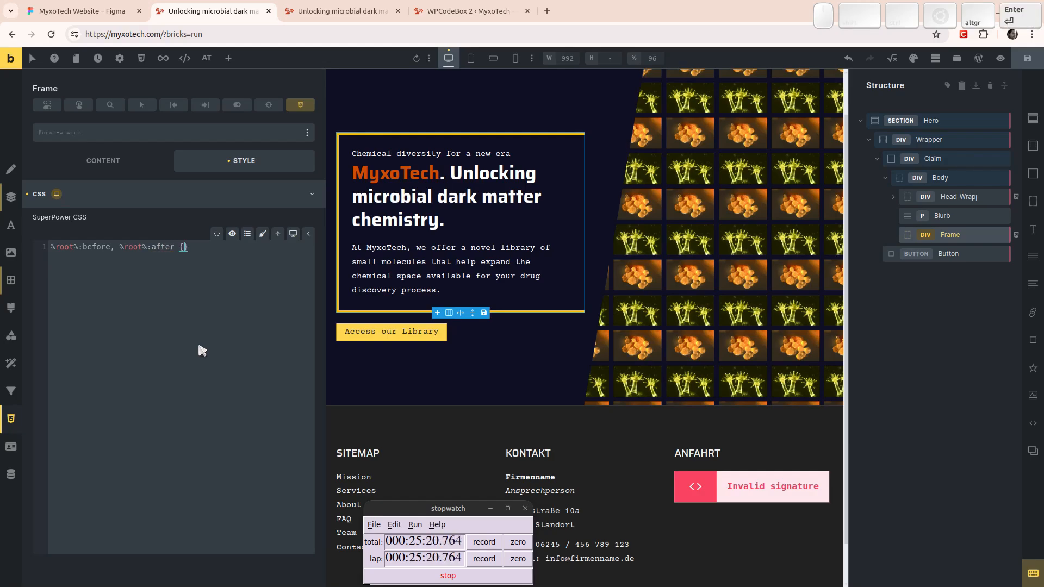
# Give the Frame's pseudo-elements the declarations position: absolute and right: 0.
pyautogui.press('Return')
pyautogui.write('position: ab')
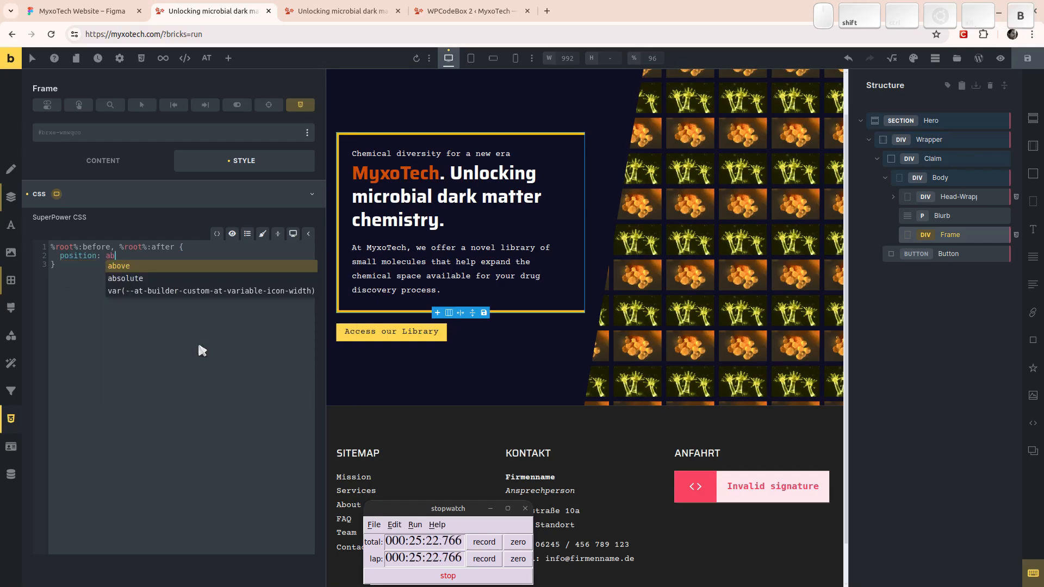
pyautogui.write('solute;')
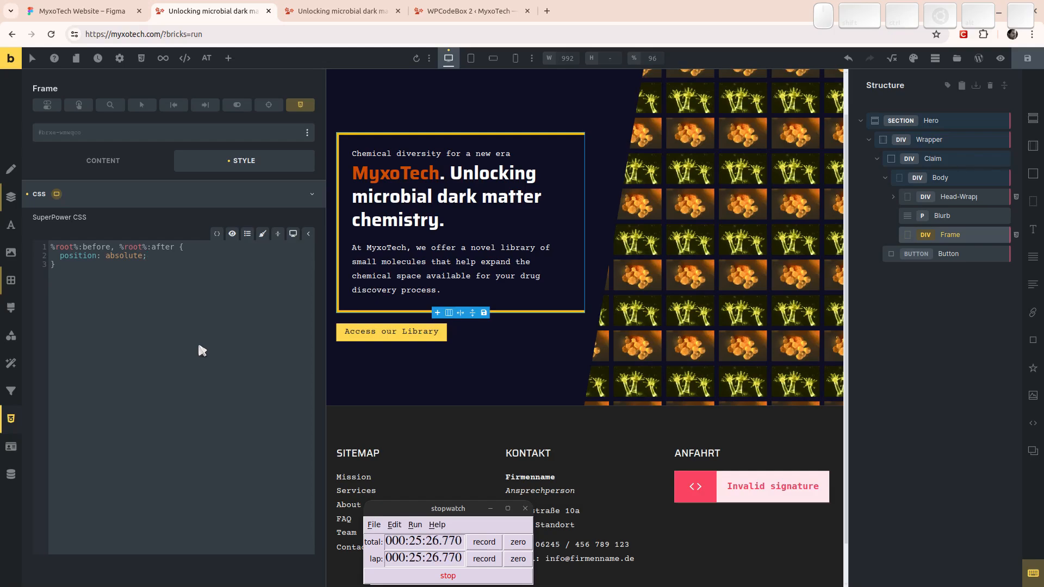
pyautogui.press('Return')
pyautogui.write('right: 0;')
# Add width: 5px and height: space-xm to the Frame's pseudo-element rule.
pyautogui.press('Return')
pyautogui.write('width: ')
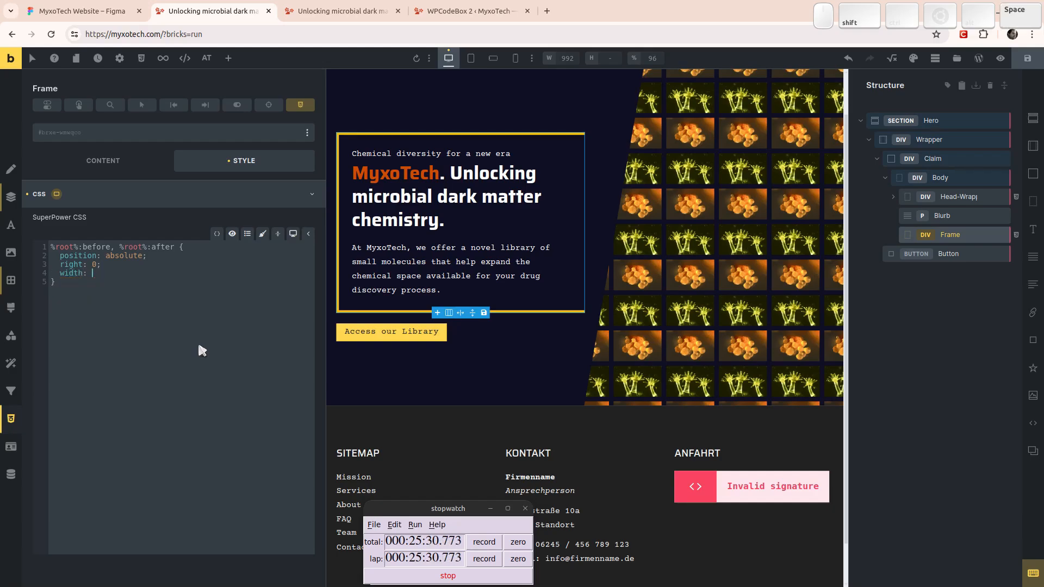
pyautogui.write('5px;')
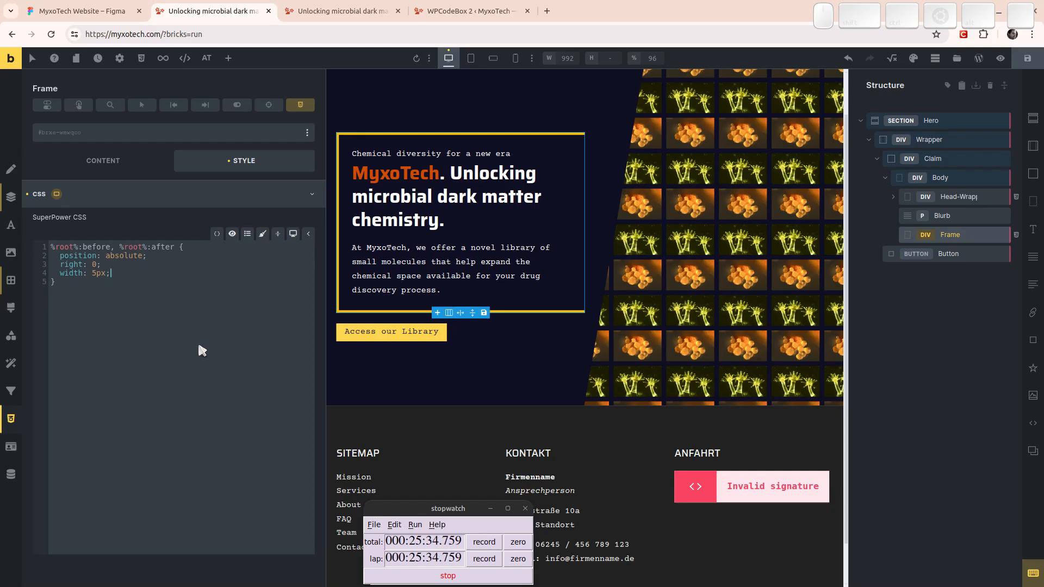
pyautogui.press('Return')
pyautogui.write('height')
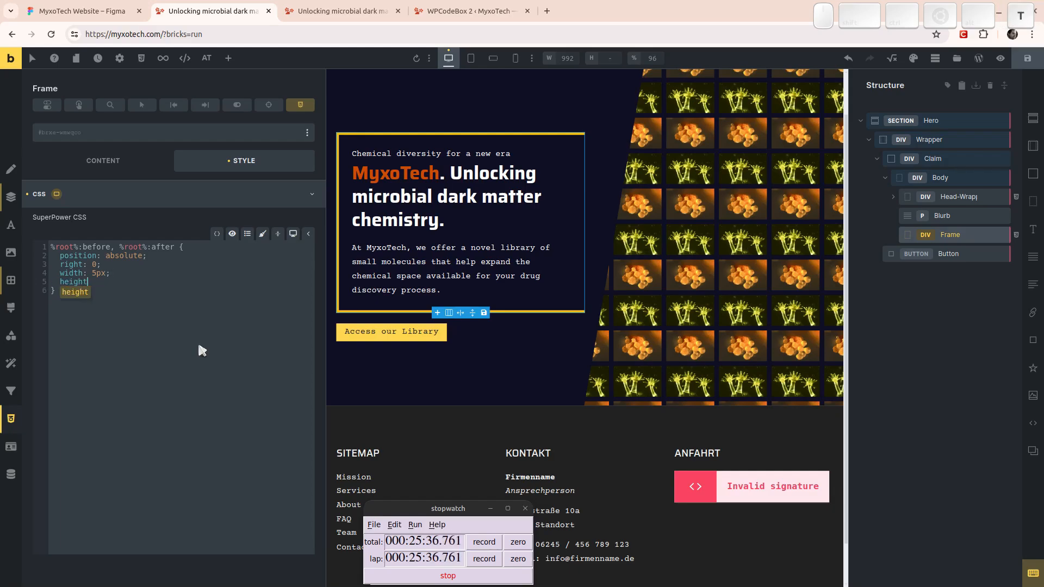
pyautogui.write(': space-')
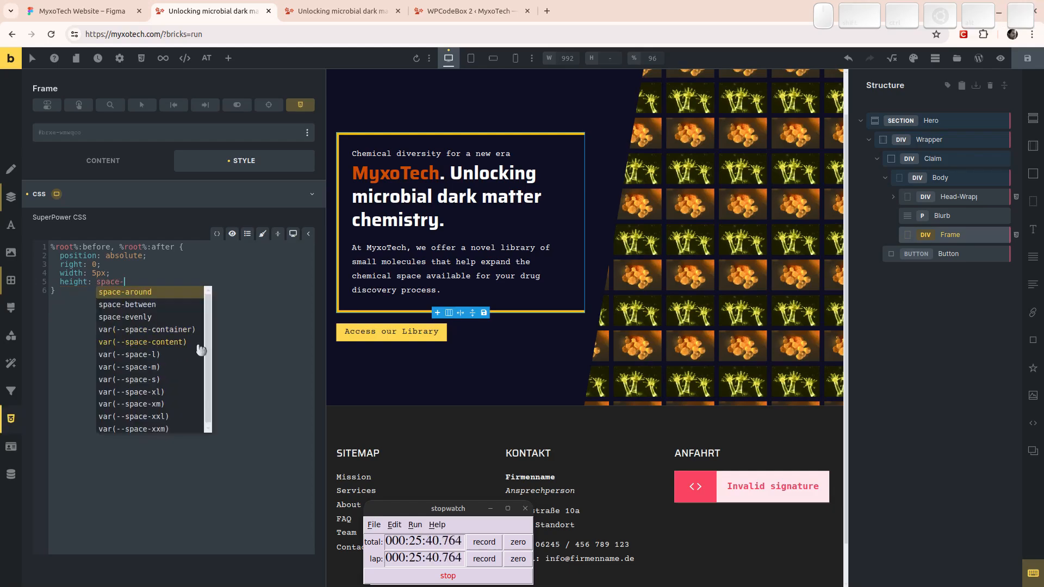
pyautogui.write('xm;')
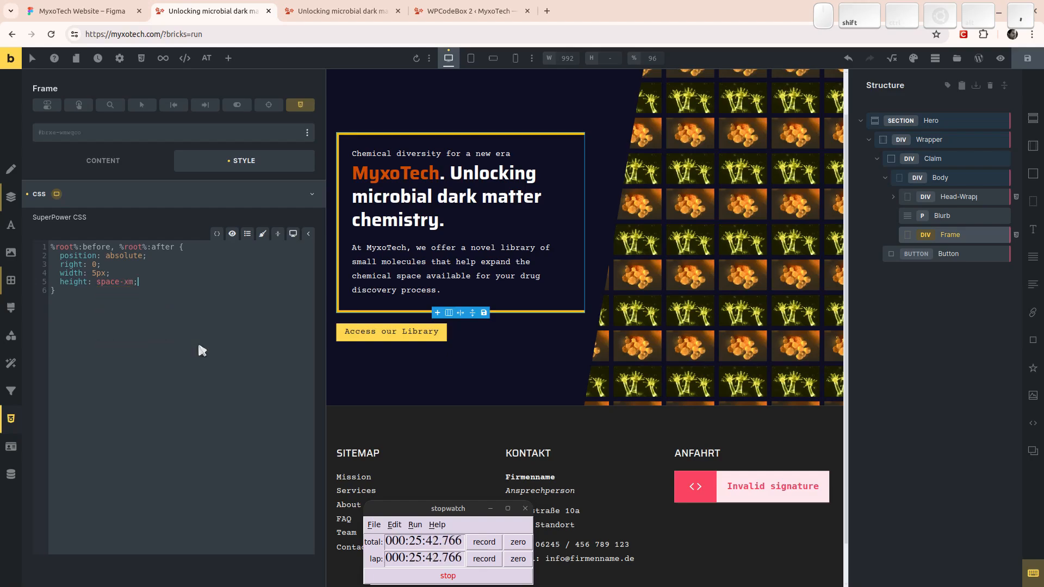
# Clear the padding values on all sides of the Body div.
pyautogui.click(187, 197)
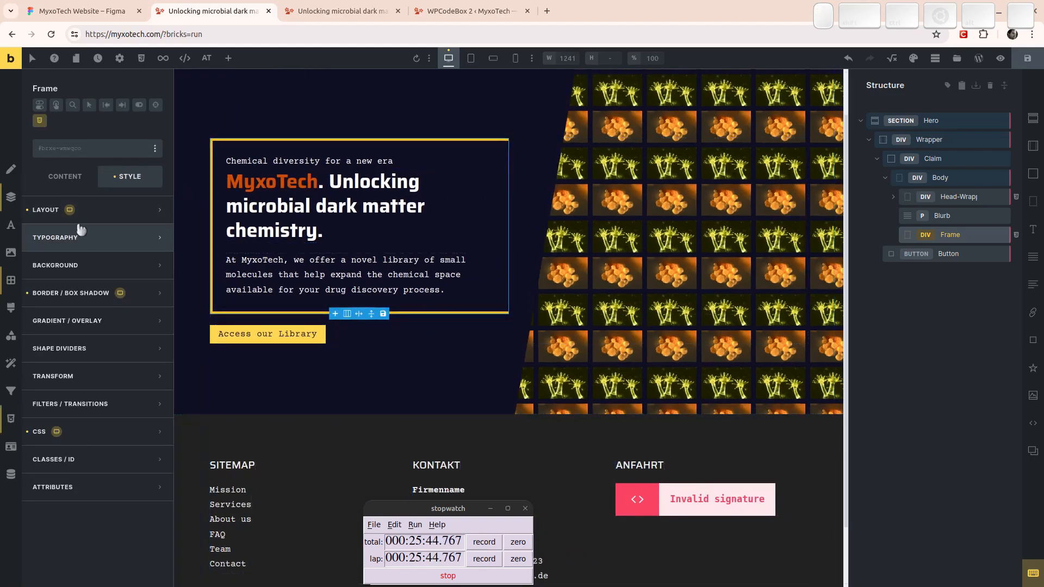
pyautogui.click(103, 212)
pyautogui.click(105, 215)
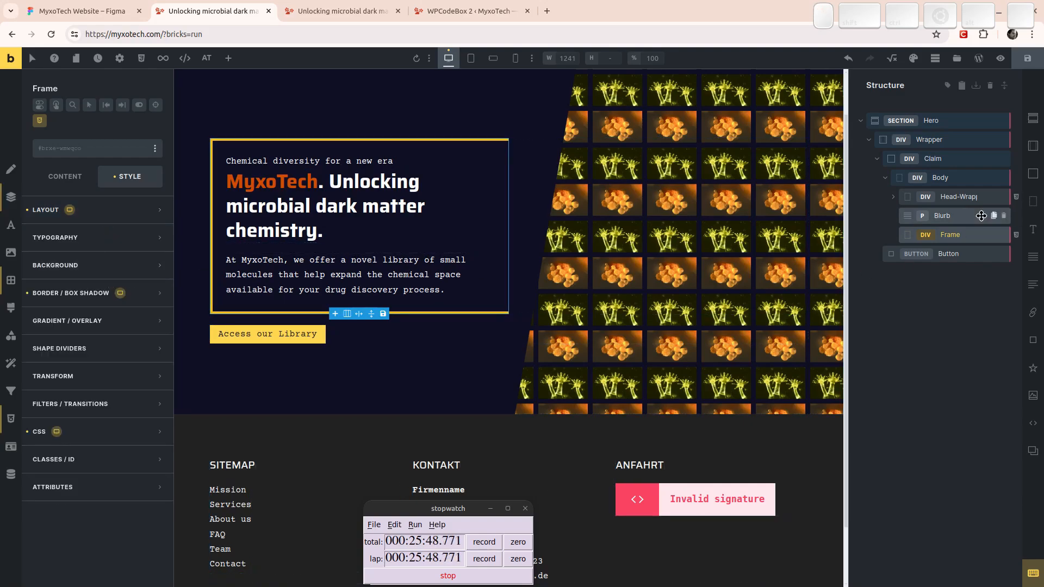
pyautogui.click(946, 181)
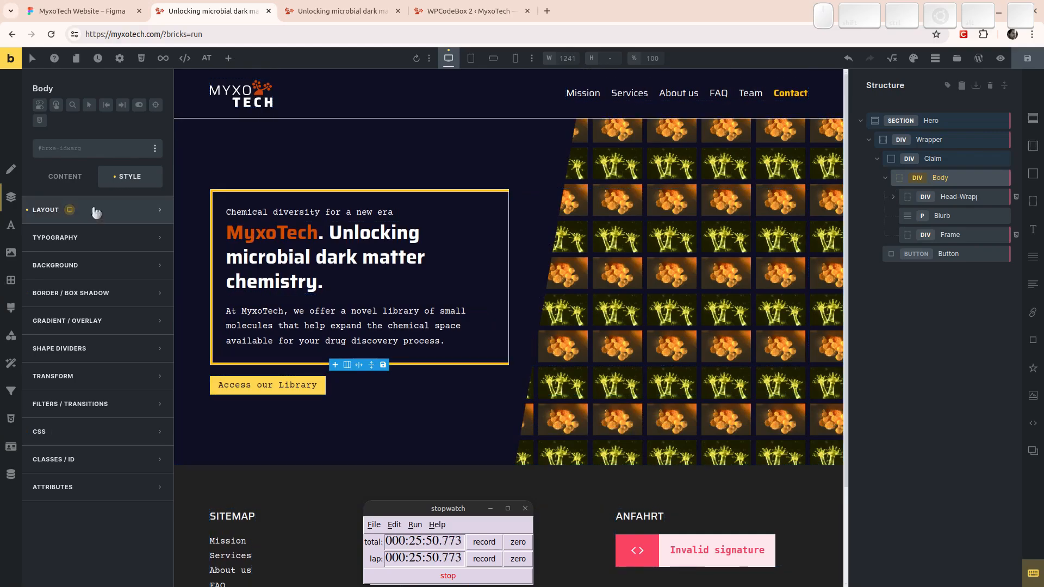
pyautogui.click(96, 212)
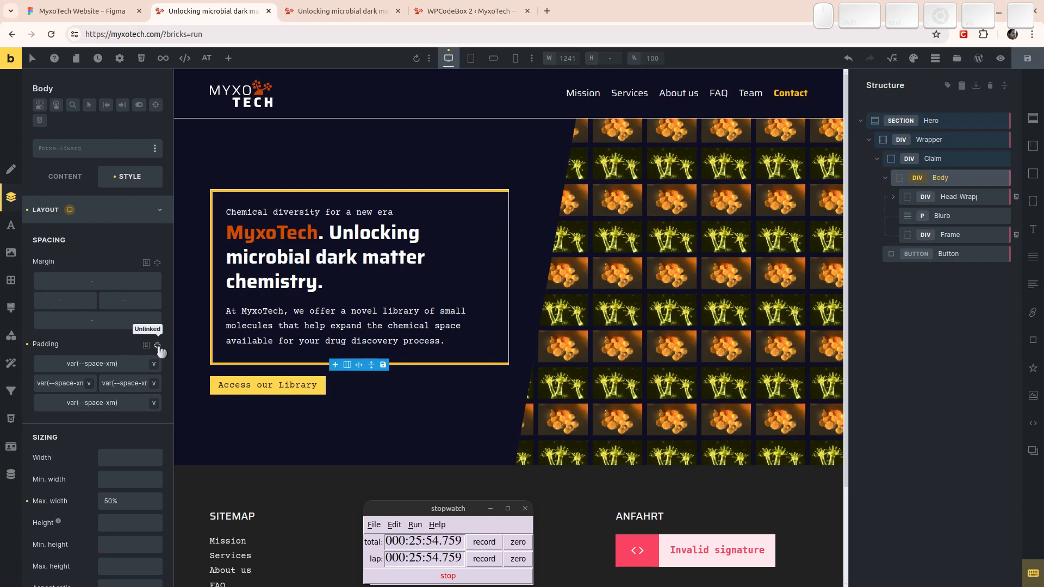
pyautogui.click(27, 344)
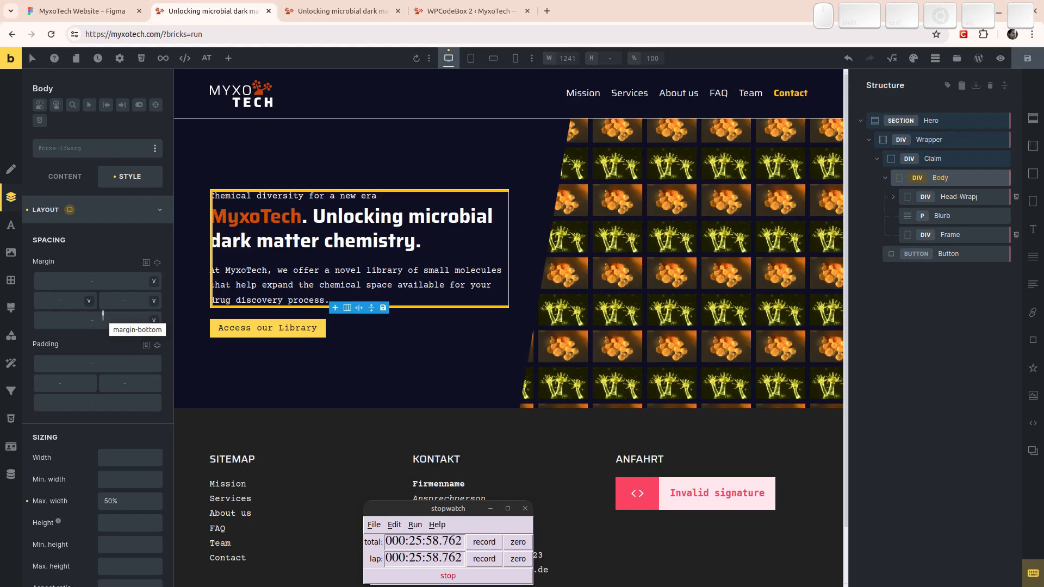
# Define the custom property --claim-padding: var(--space-xm) in a %root% rule in the Body div's CSS.
pyautogui.click(10, 419)
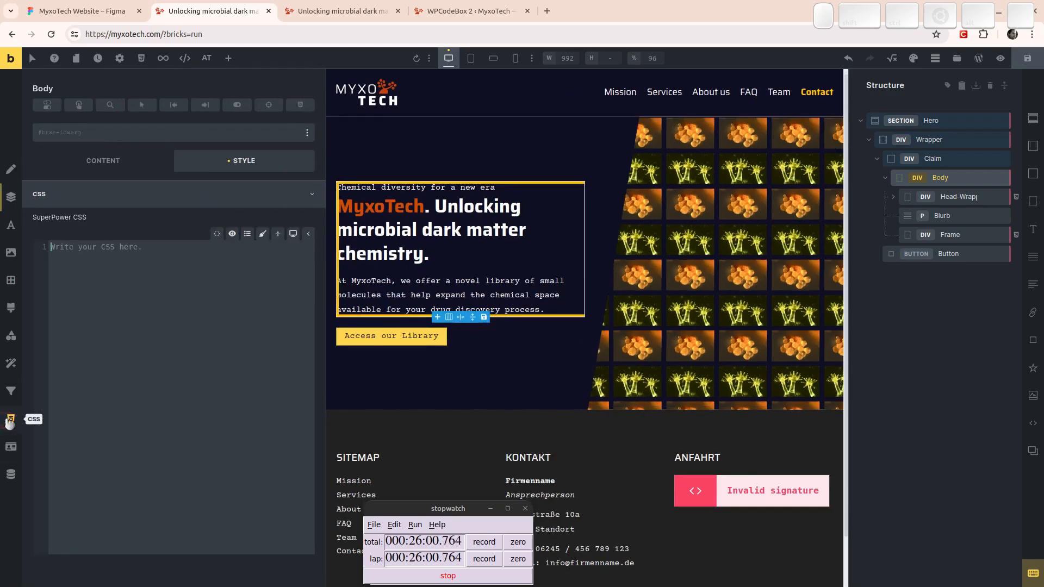
pyautogui.click(191, 297)
pyautogui.write('%root% ')
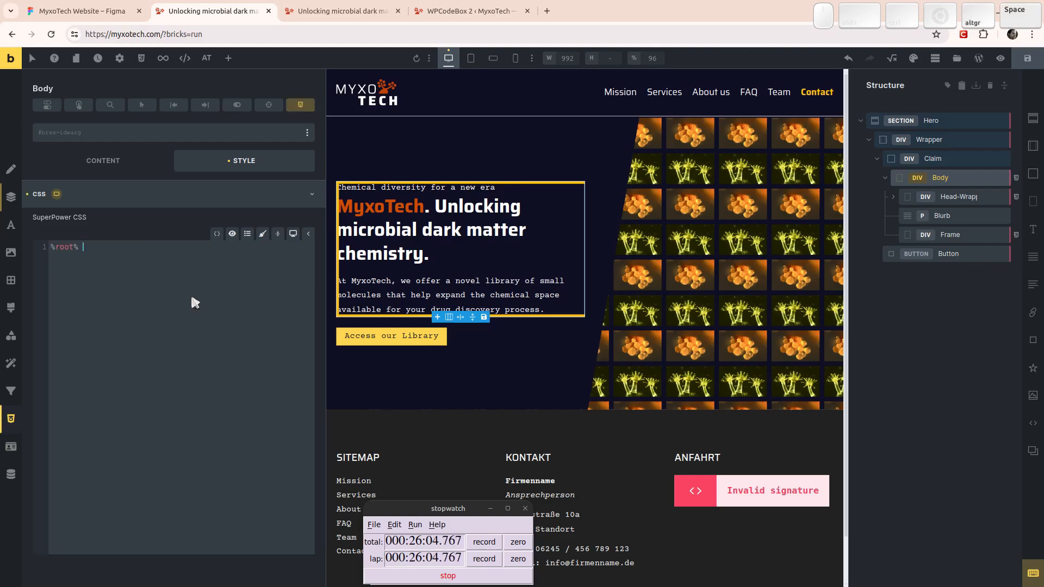
pyautogui.write('{')
pyautogui.press('Return')
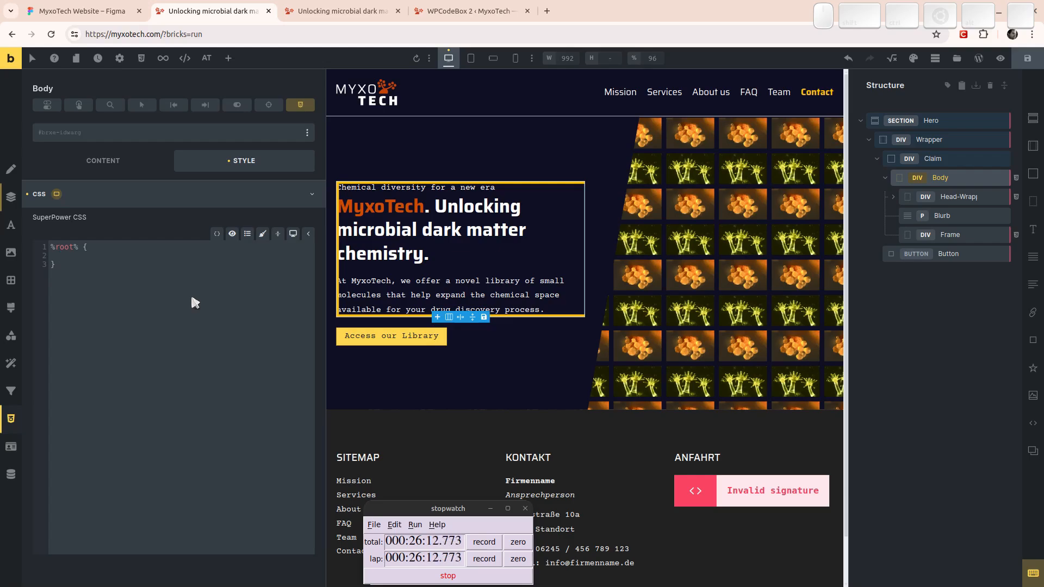
pyautogui.write('--claim-padding')
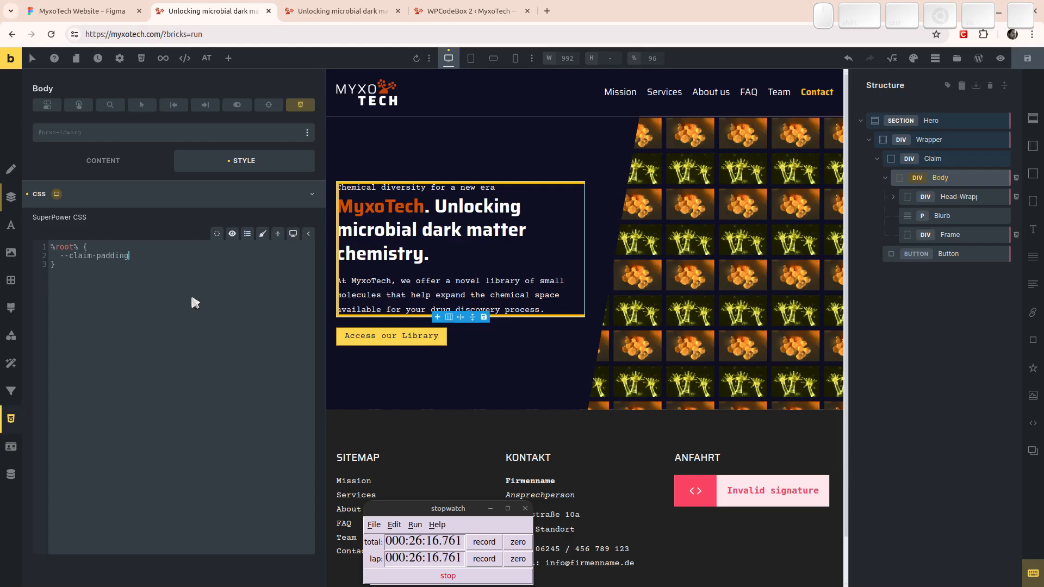
pyautogui.write(': space-xm')
pyautogui.press('BackSpace')
pyautogui.write('m')
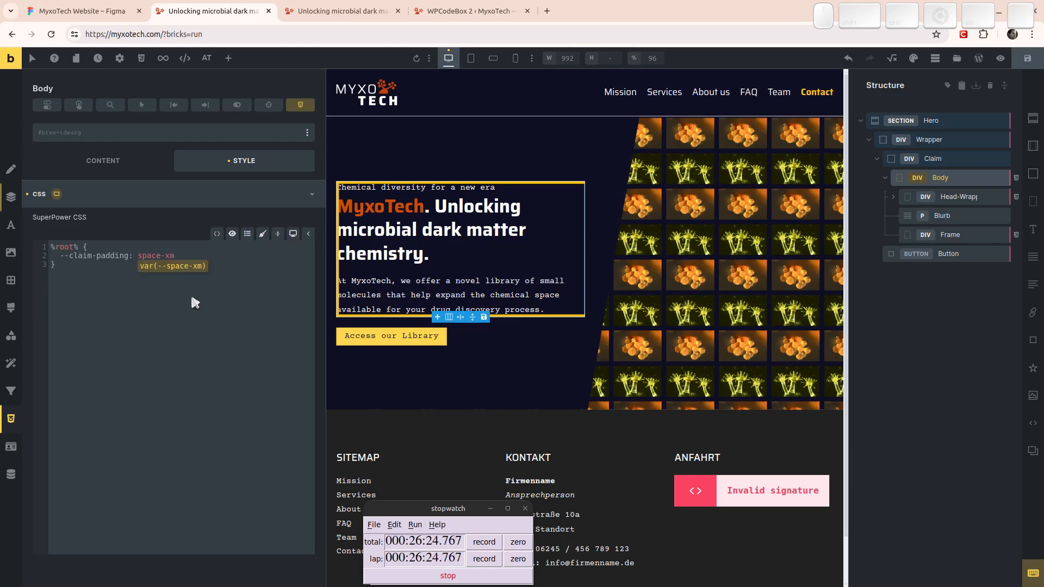
pyautogui.press('Return')
pyautogui.write(';')
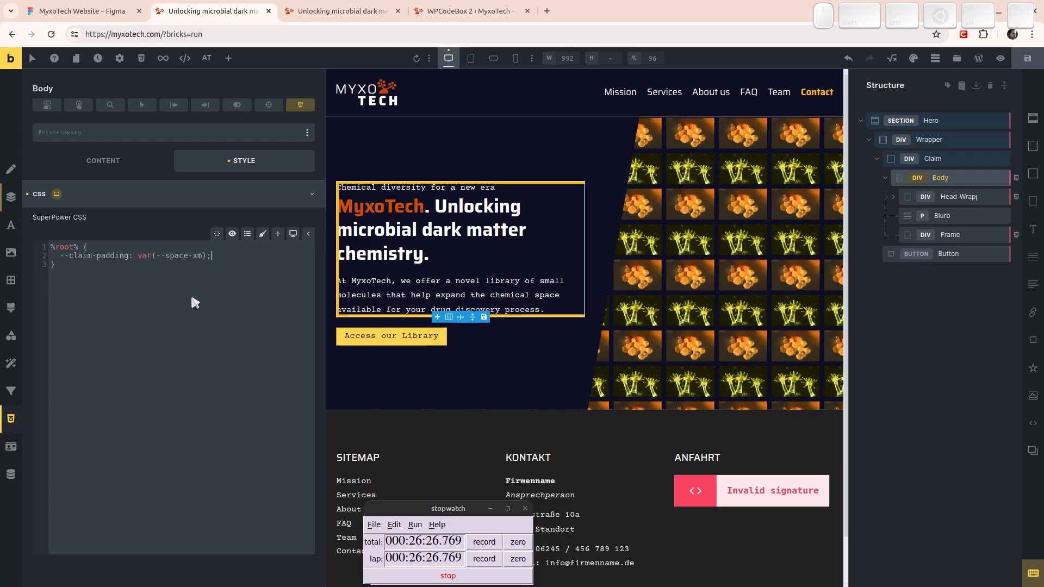
# Set the Body div's padding to var(--claim-padding) on all four sides.
pyautogui.click(208, 194)
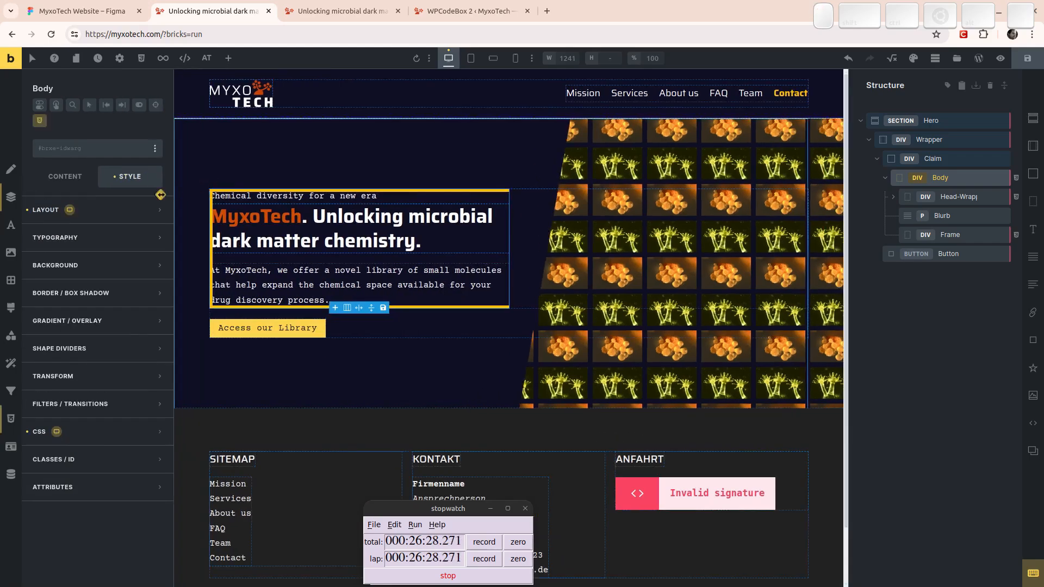
pyautogui.click(92, 213)
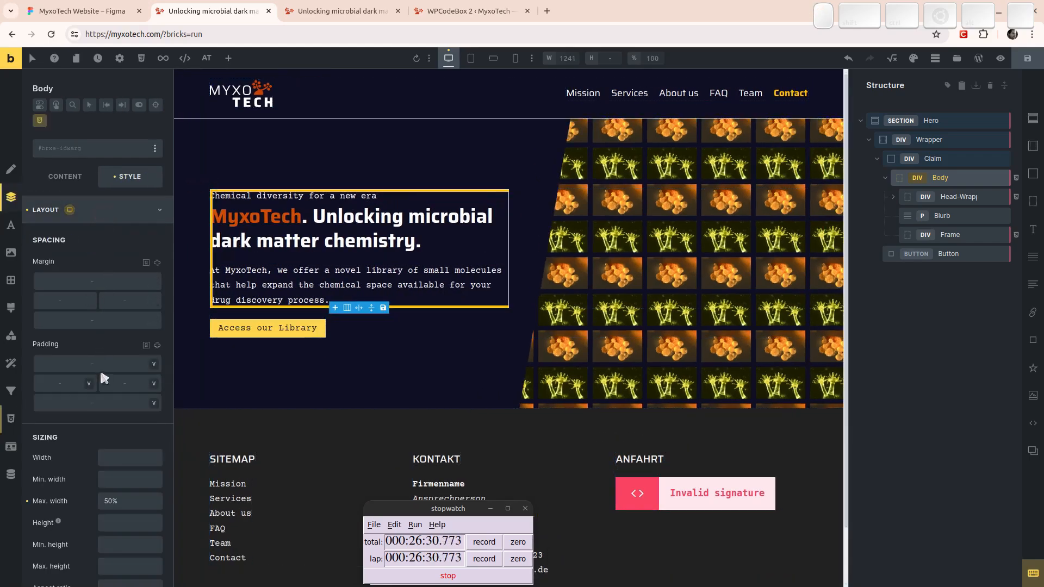
pyautogui.click(126, 357)
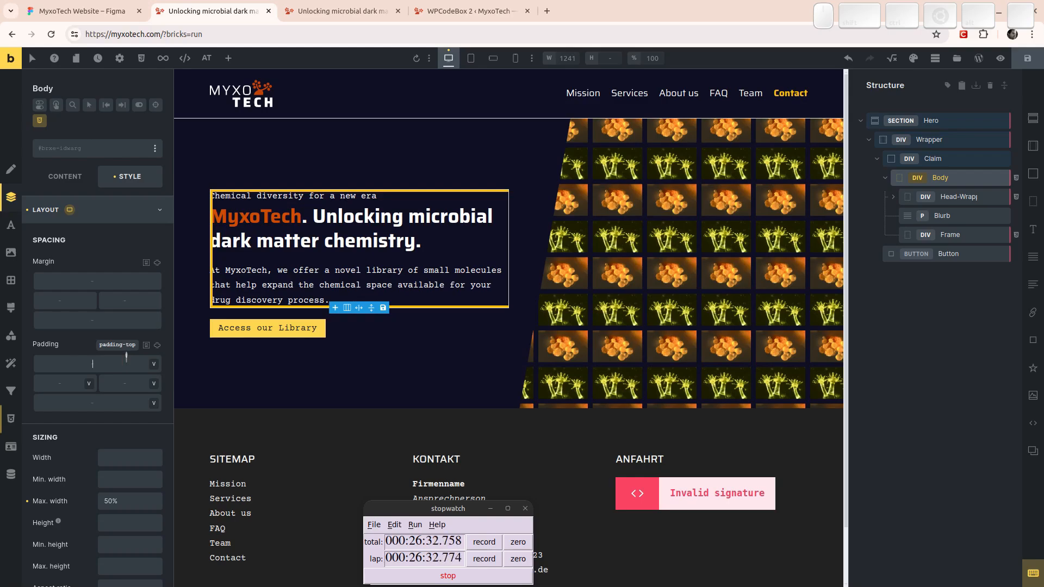
pyautogui.write('var')
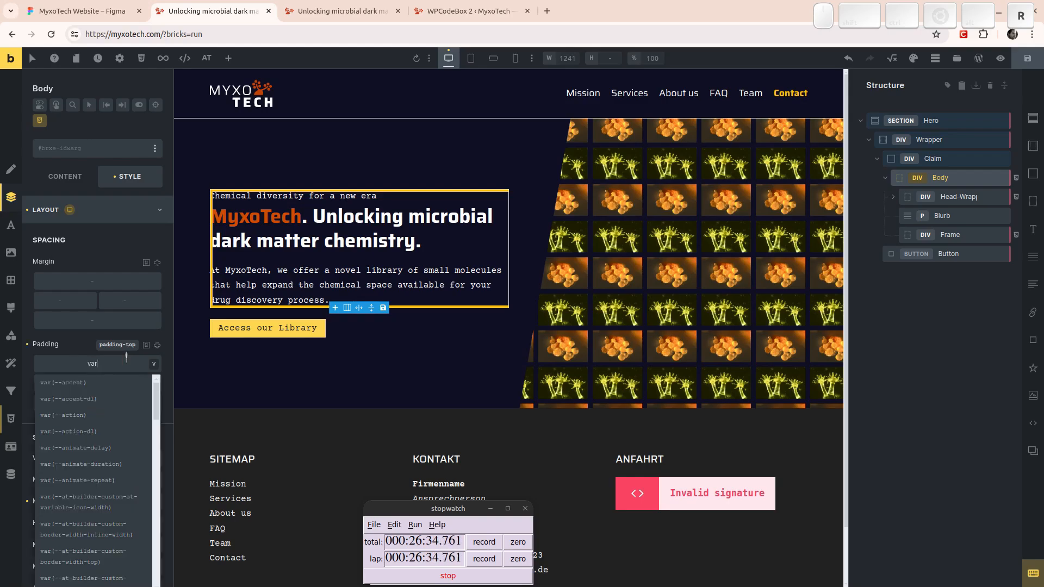
pyautogui.write('(--claim-padding)')
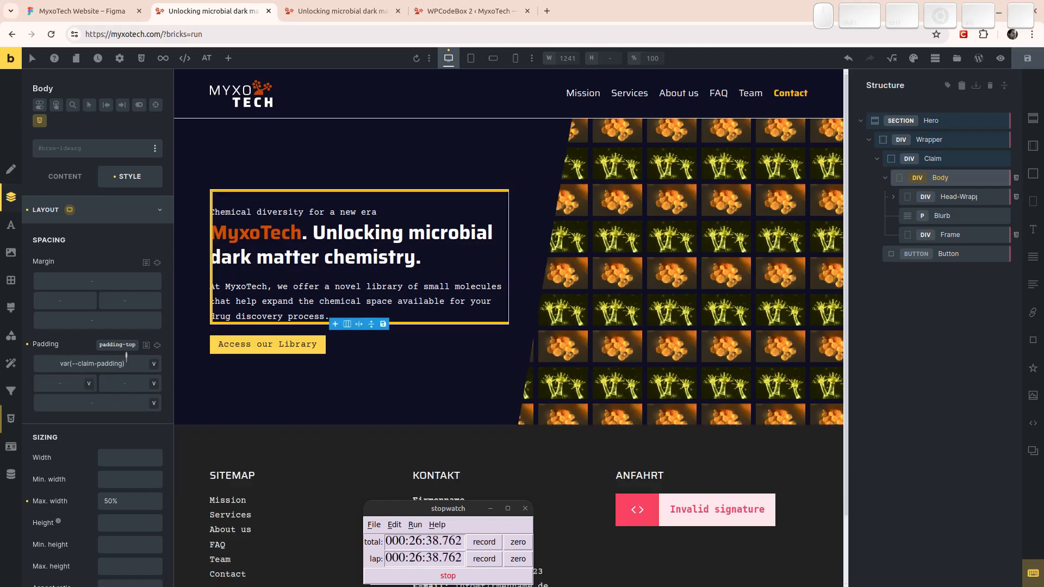
pyautogui.click(158, 345)
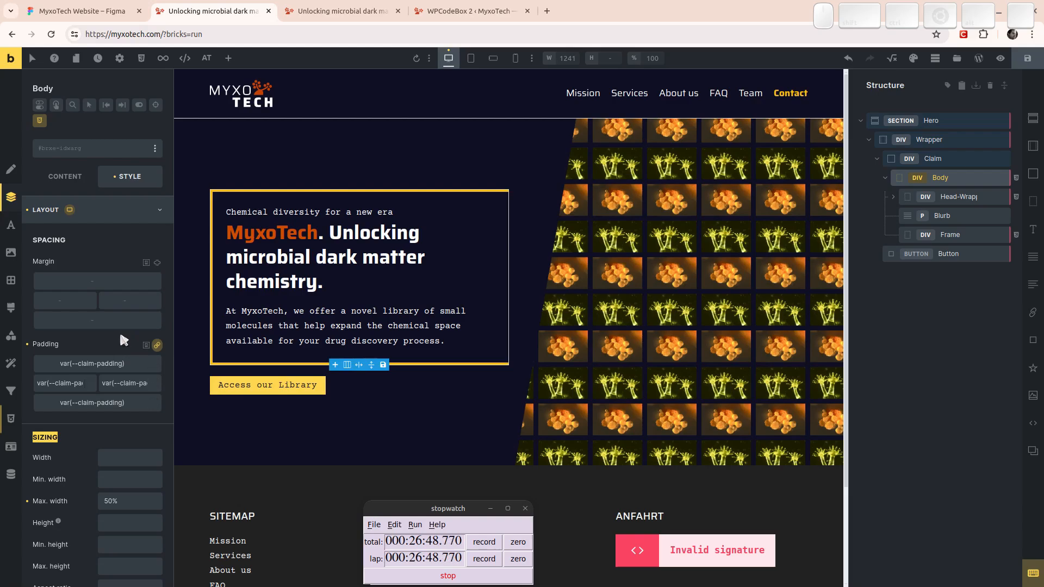
# Set the height in the Frame's before/after pseudo-element rule to var(--claim-padding).
pyautogui.click(11, 419)
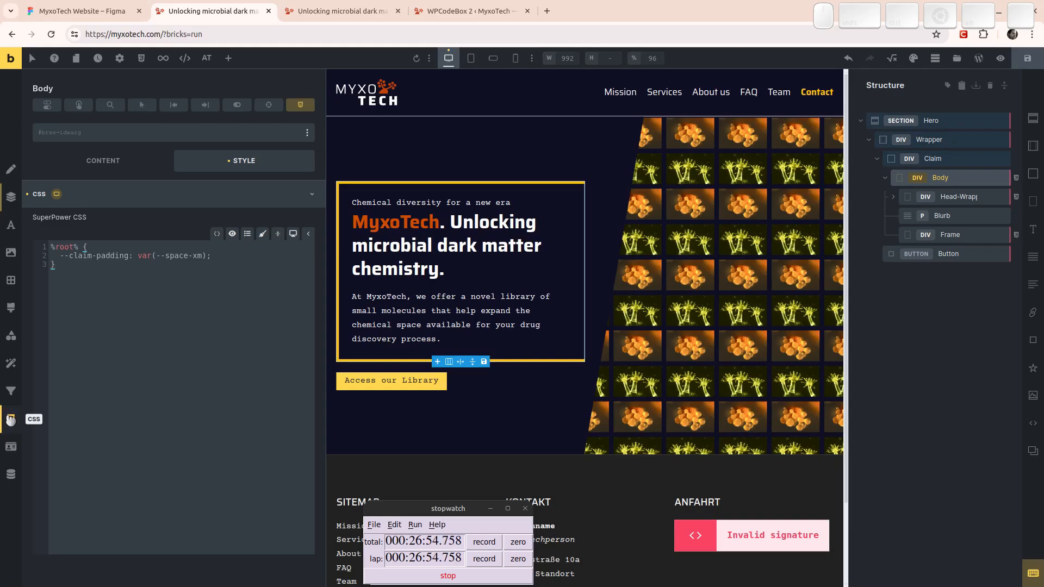
pyautogui.click(952, 235)
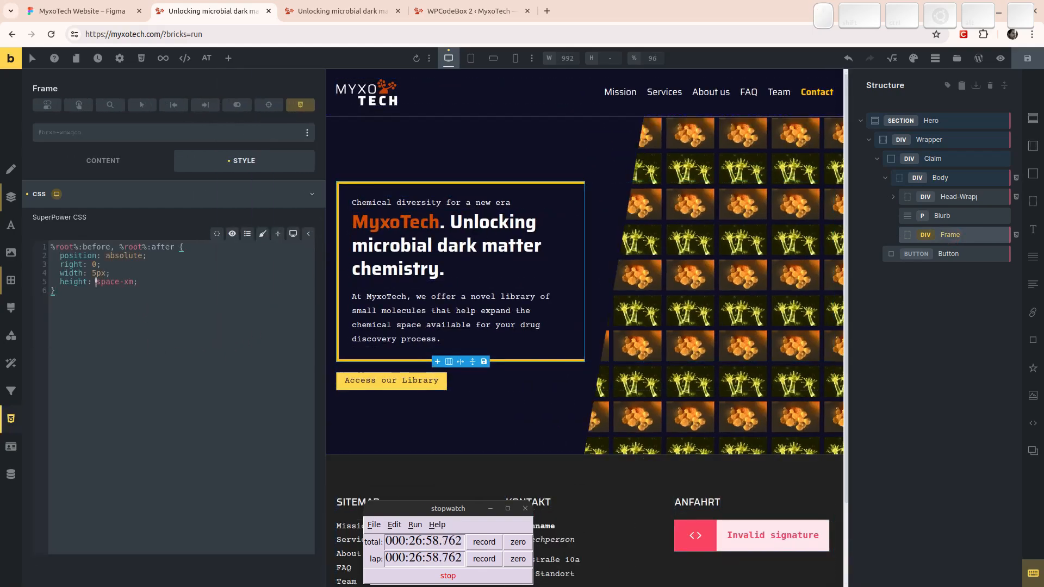
pyautogui.click(134, 281)
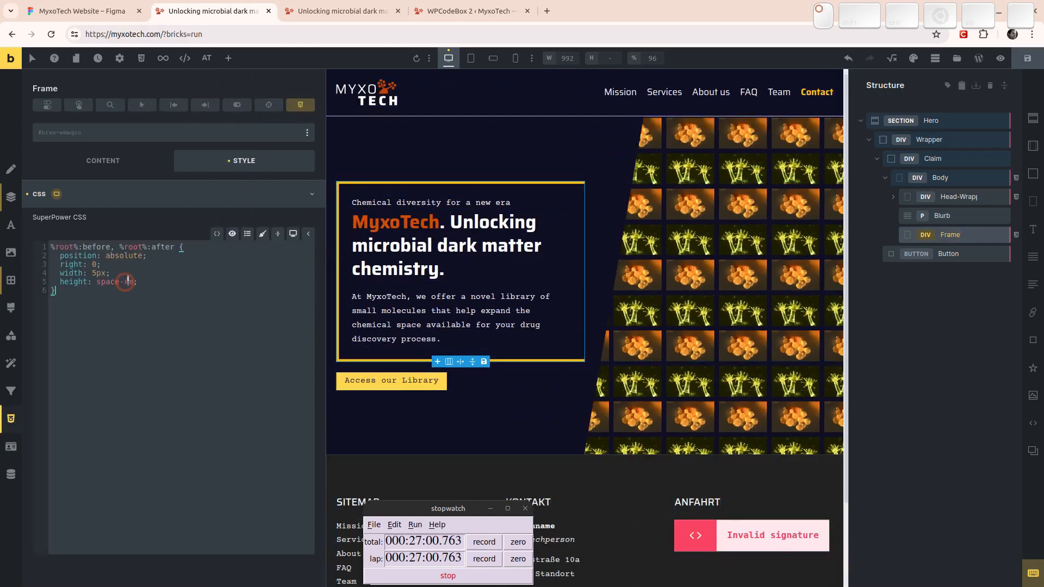
pyautogui.hotkey('ctrl', 'shift', 'Left')
pyautogui.hotkey('ctrl', 'shift', 'Left')
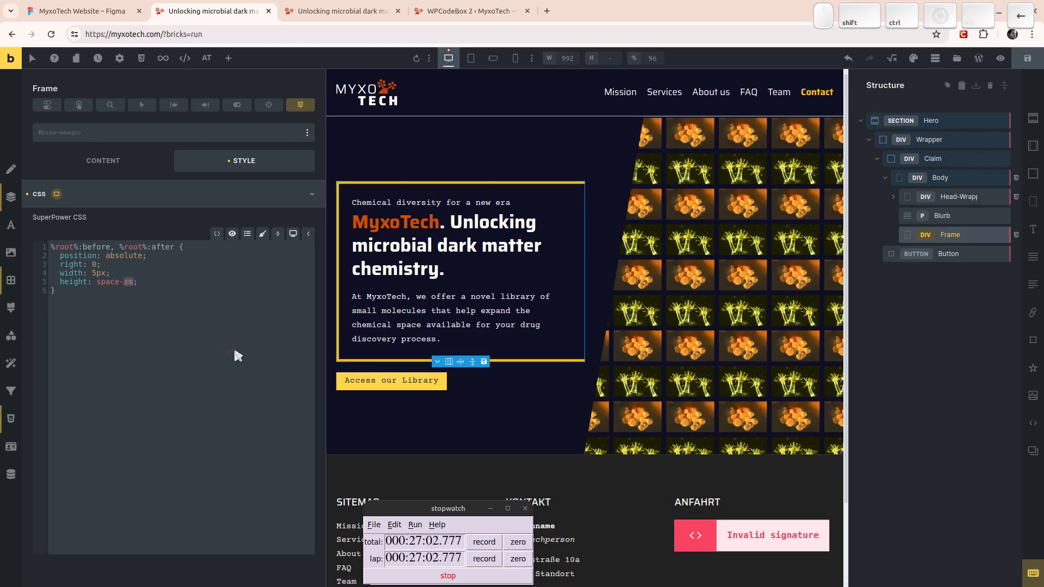
pyautogui.write('claim')
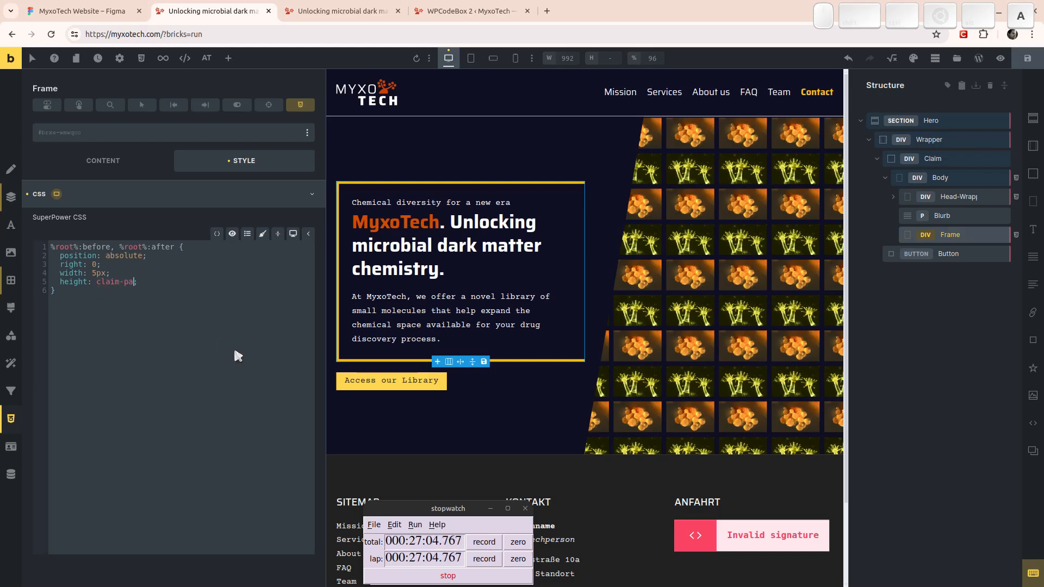
pyautogui.write('-padding')
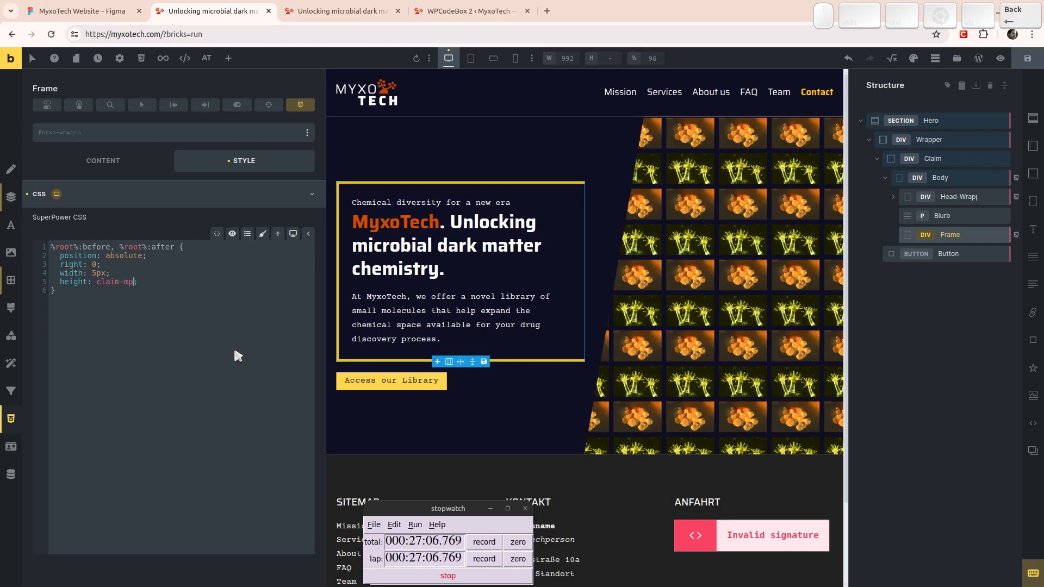
pyautogui.hotkey('ctrl', 'shift', 'Left')
pyautogui.hotkey('ctrl', 'shift', 'Left')
pyautogui.hotkey('ctrl', 'shift', 'Left')
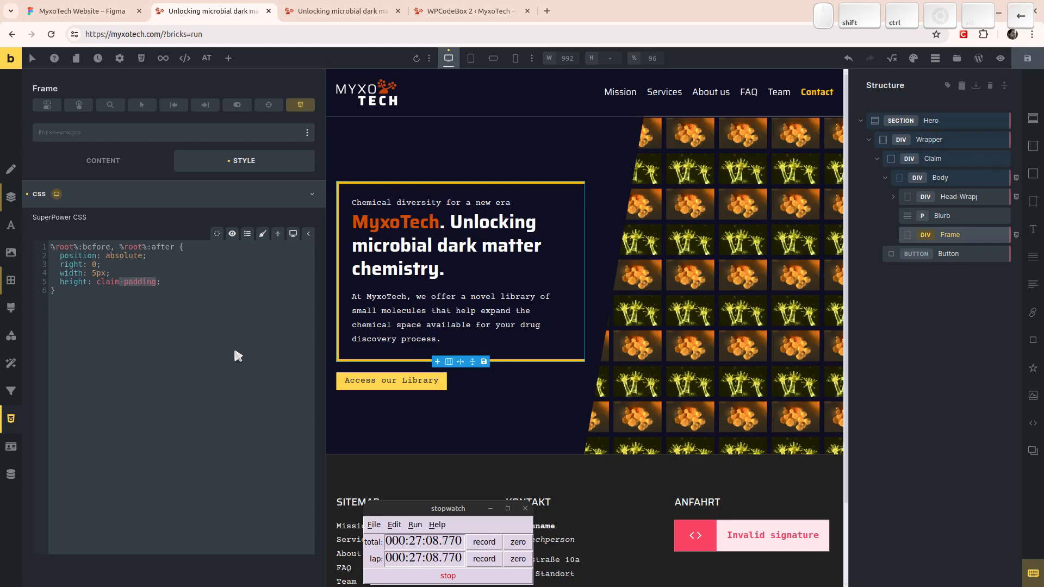
pyautogui.write('var(--claim-paddin')
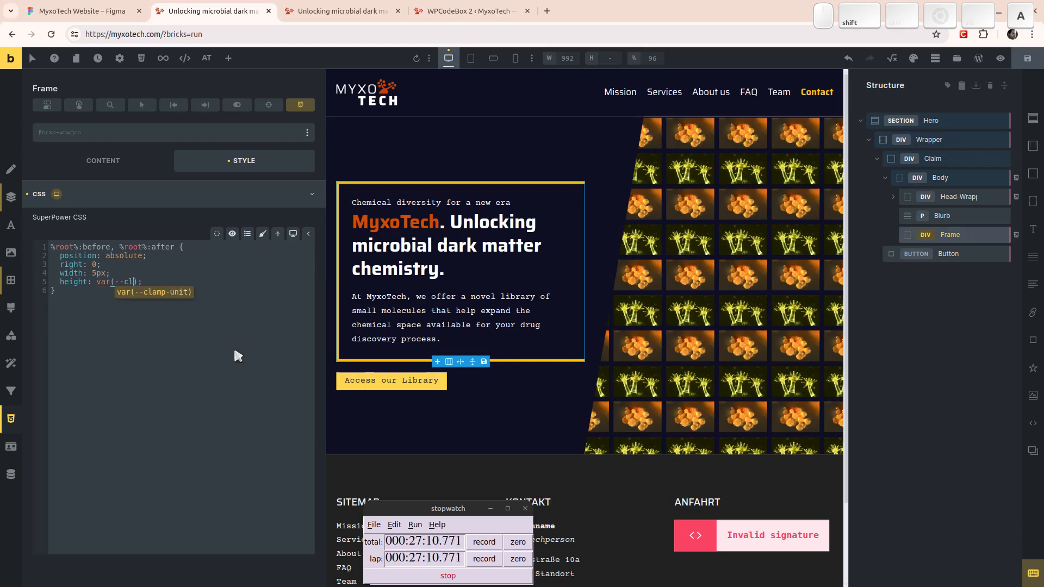
pyautogui.write('g')
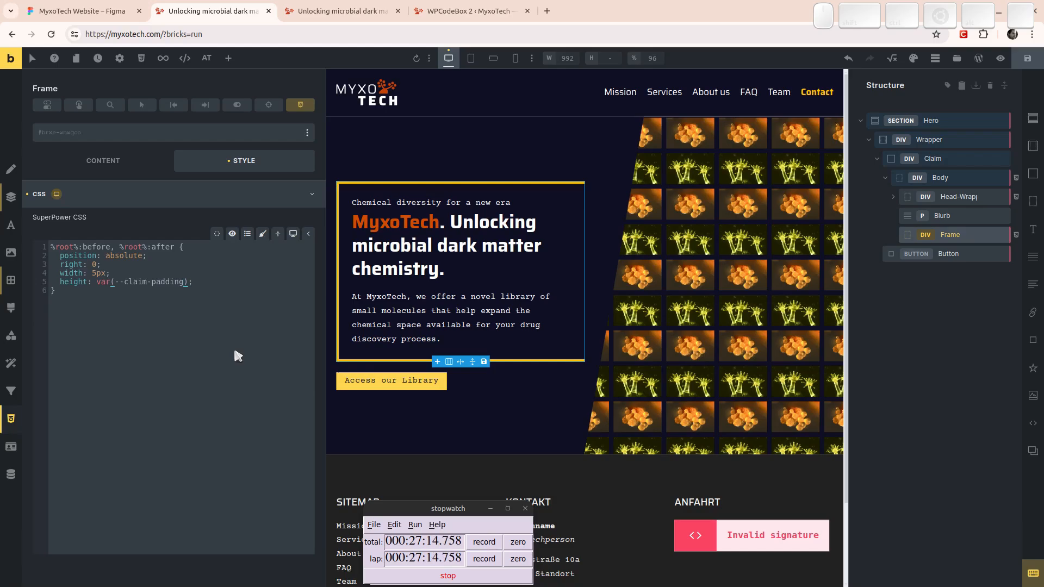
# Add content: ""; as the first declaration of the Frame's shared before/after rule.
pyautogui.press('Up')
pyautogui.press('Up')
pyautogui.press('Up')
pyautogui.press('Up')
pyautogui.press('End')
pyautogui.press('Return')
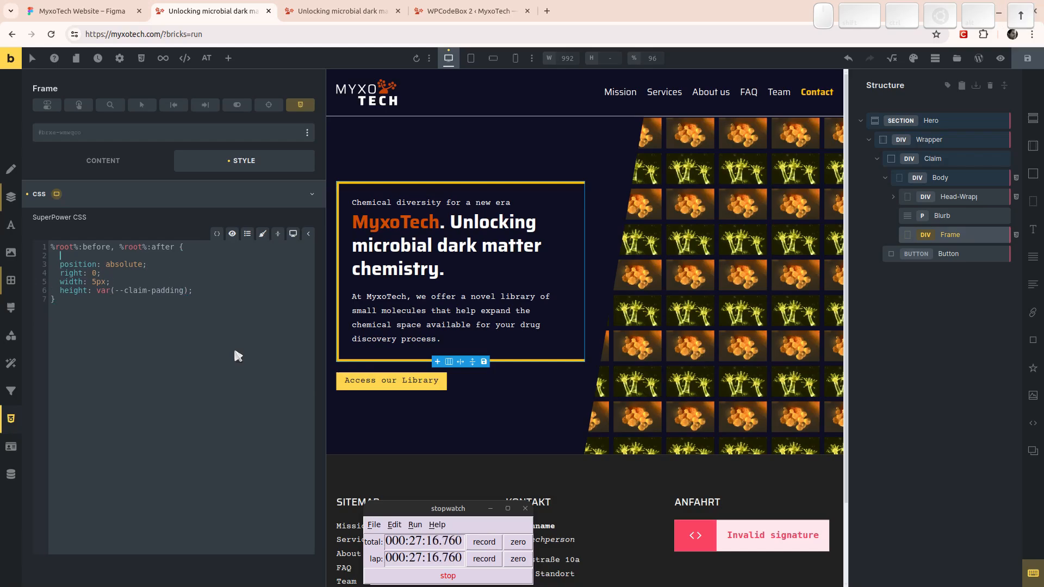
pyautogui.write('content: "";')
# Add a separate %root%:before rule with top: 0; below the shared rule in the Frame's CSS.
pyautogui.click(200, 341)
pyautogui.press('Return')
pyautogui.press('Return')
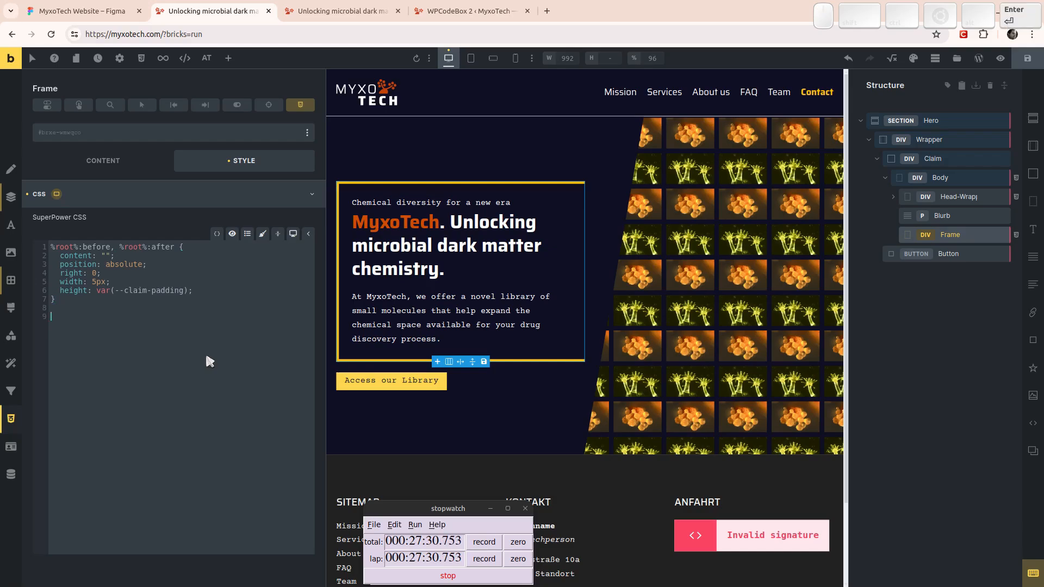
pyautogui.write('%root%:before')
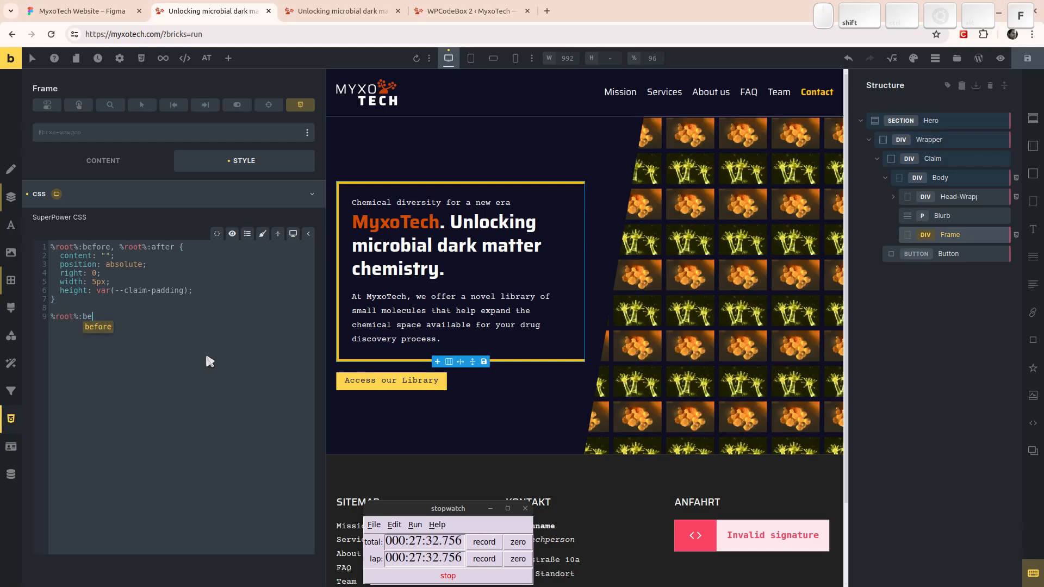
pyautogui.write('{')
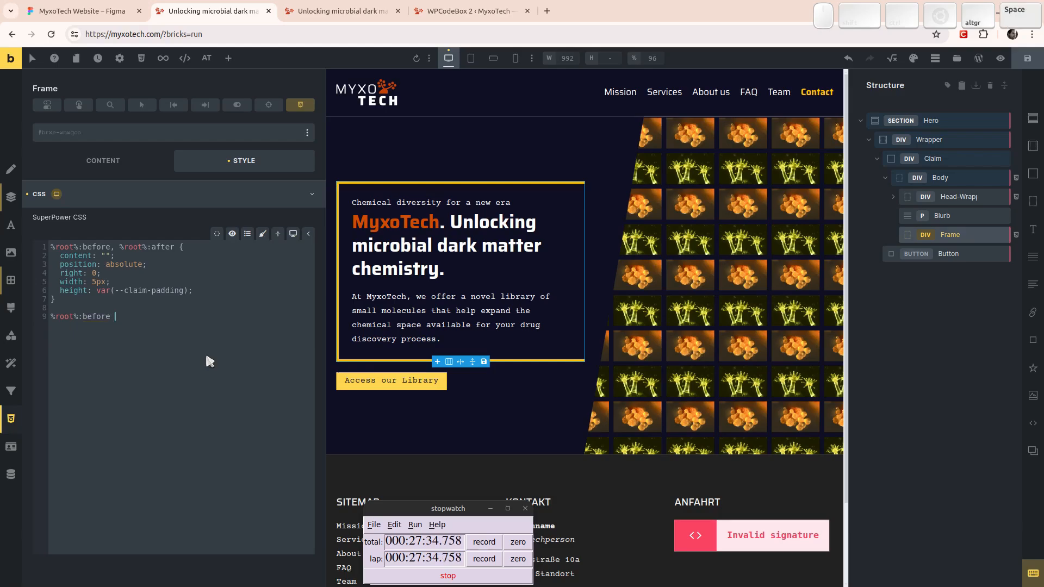
pyautogui.press('Return')
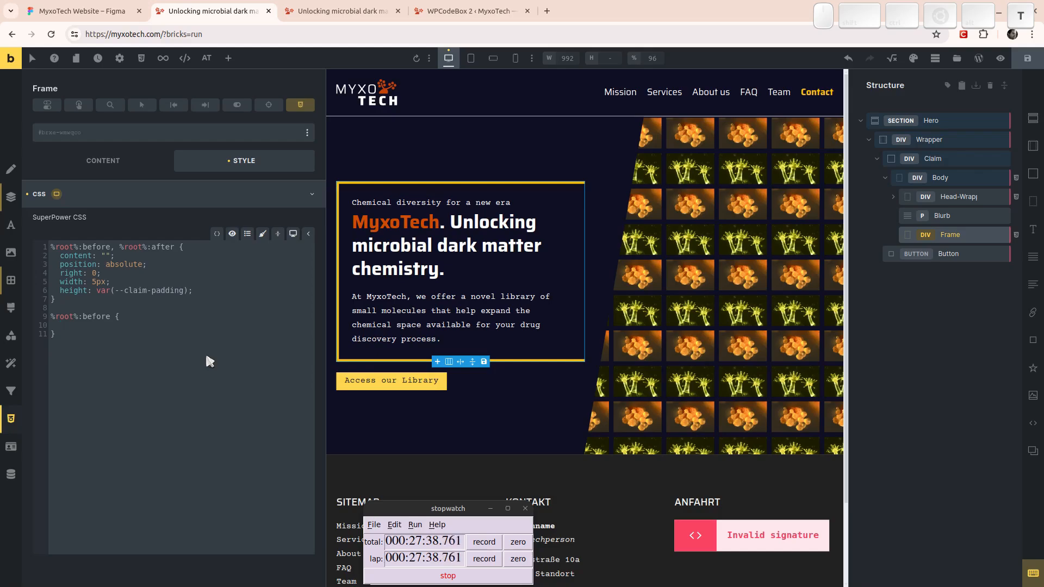
pyautogui.write('top:0;')
# Add background-color: var(--accent); at the end of the Frame's shared before/after pseudo-element rule.
pyautogui.press('Left')
pyautogui.press('Left')
pyautogui.press('End')
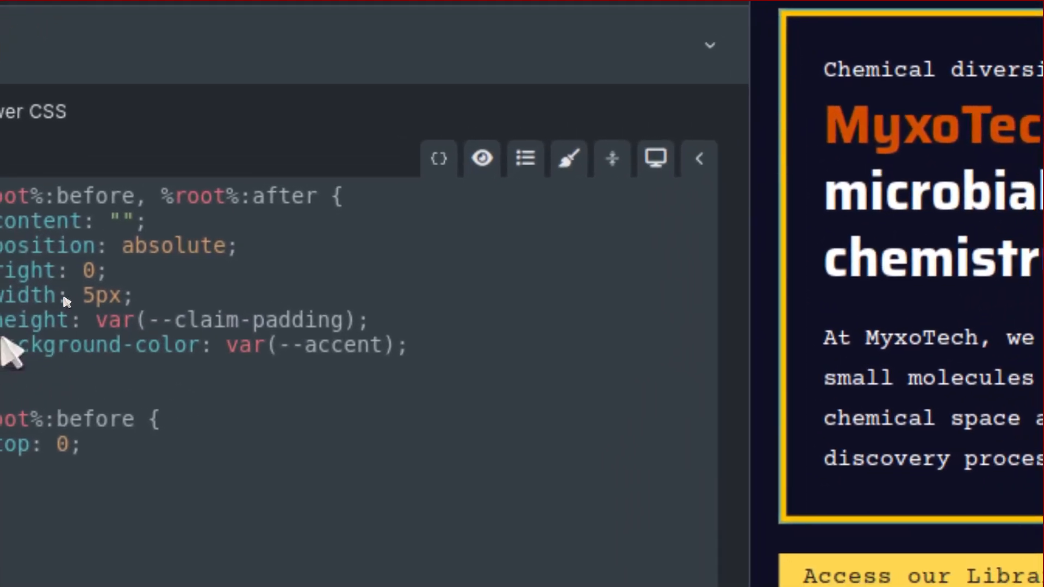
pyautogui.click(293, 348)
pyautogui.click(364, 347)
pyautogui.moveTo(414, 340); pyautogui.dragTo(263, 336)
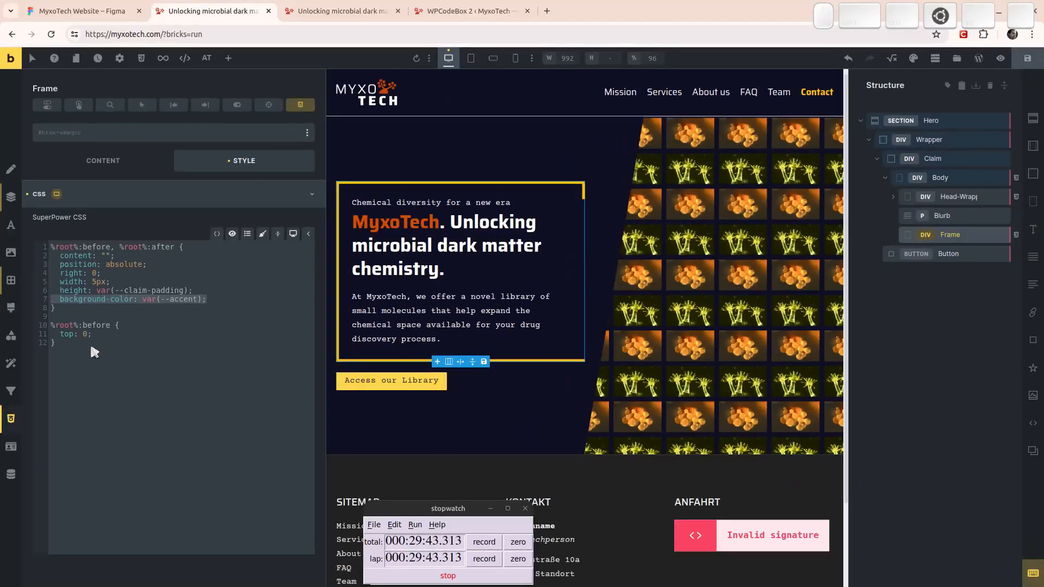
# Condense the Frame's %root%:before rule onto a single line.
pyautogui.click(139, 324)
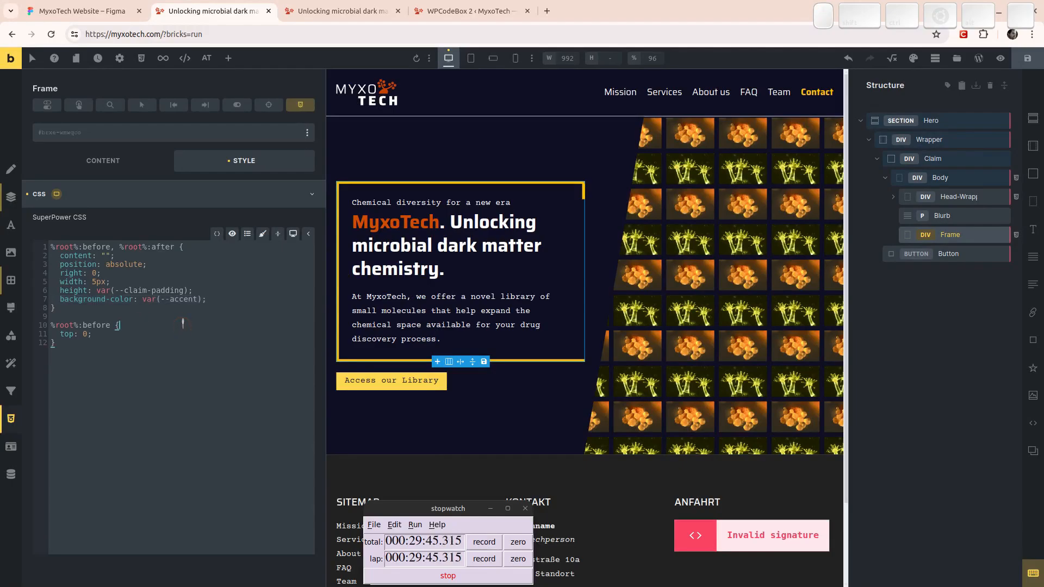
pyautogui.press('Delete')
pyautogui.press('Delete')
# Add a one-line %root%:after rule with bottom: 0; beneath the %root%:before rule.
pyautogui.press('Return')
pyautogui.write('r')
pyautogui.press('Tab')
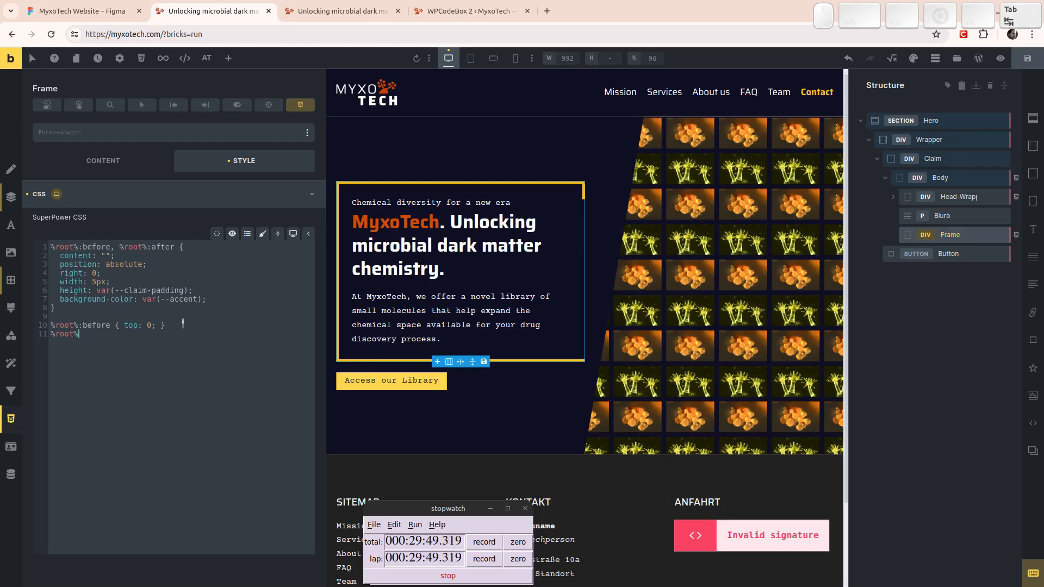
pyautogui.write(':afer')
pyautogui.press('BackSpace')
pyautogui.write('r {}')
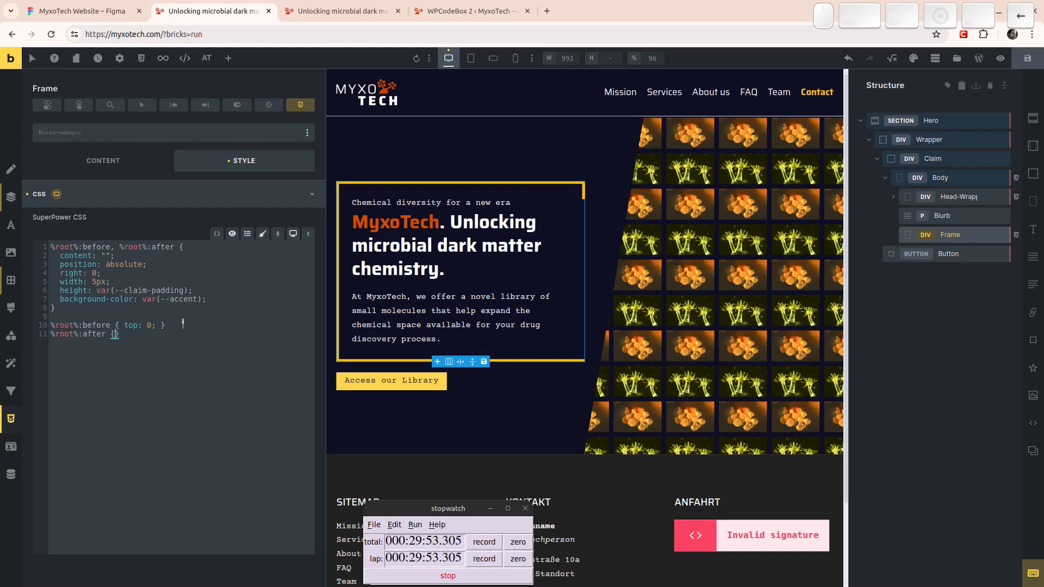
pyautogui.press('Left')
pyautogui.press('Left')
pyautogui.write('vi')
pyautogui.press('BackSpace')
pyautogui.press('BackSpace')
pyautogui.write('bottom: 0;')
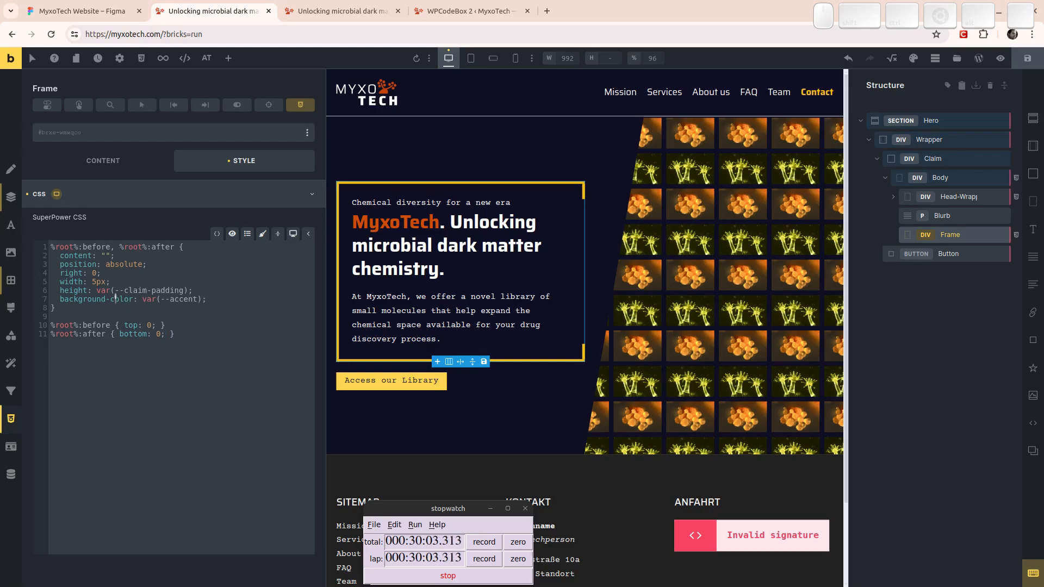
# Clear the right offset in the Frame div's absolute positioning.
pyautogui.click(942, 179)
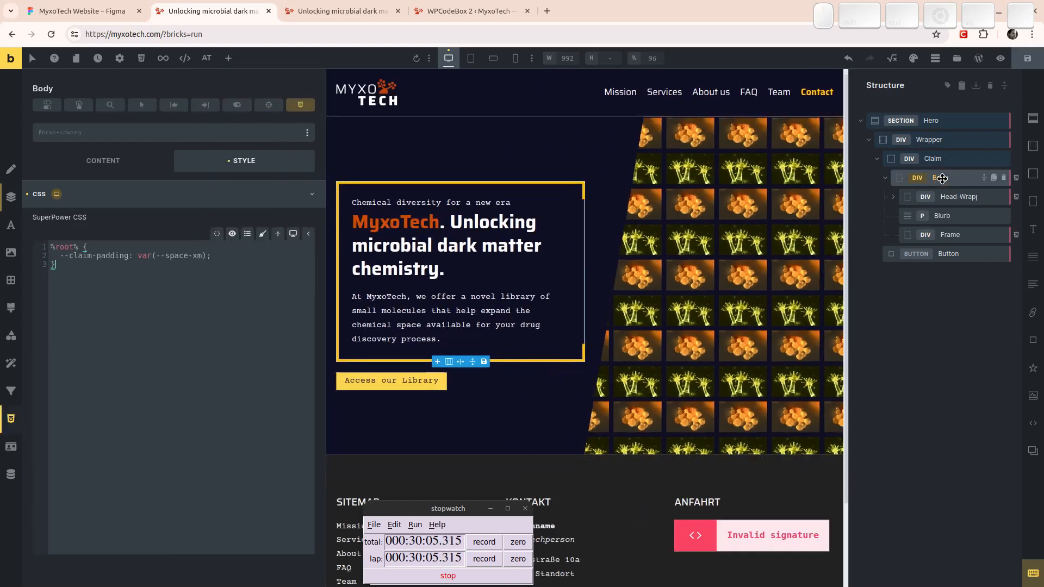
pyautogui.click(146, 193)
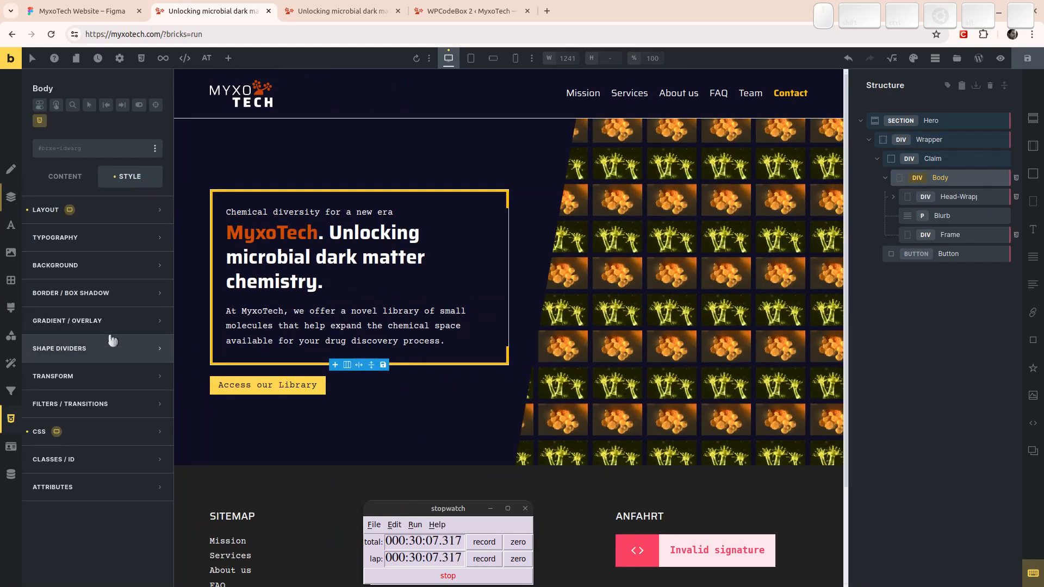
pyautogui.click(115, 209)
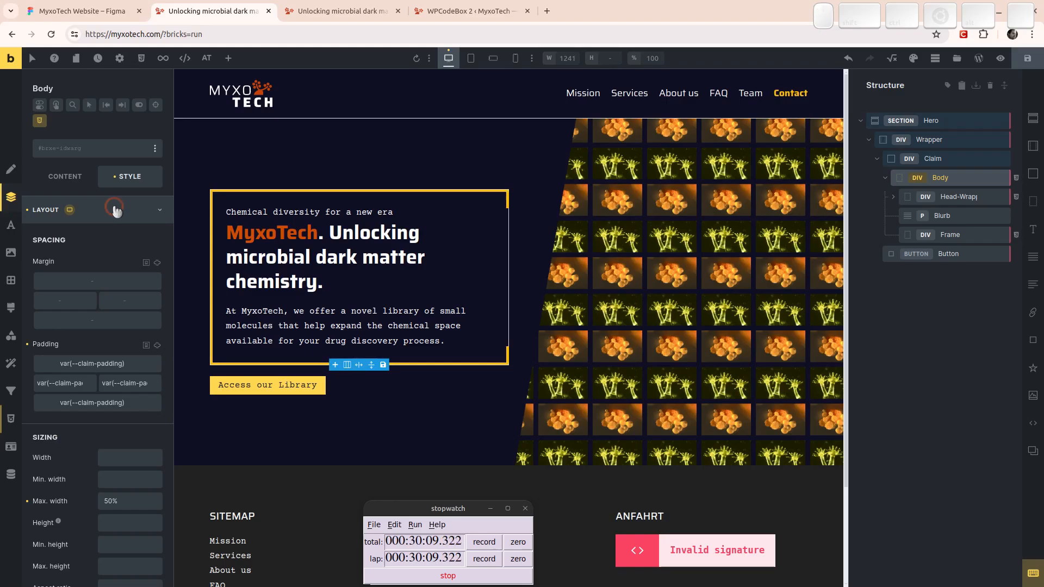
pyautogui.scroll(-3, 111, 450)
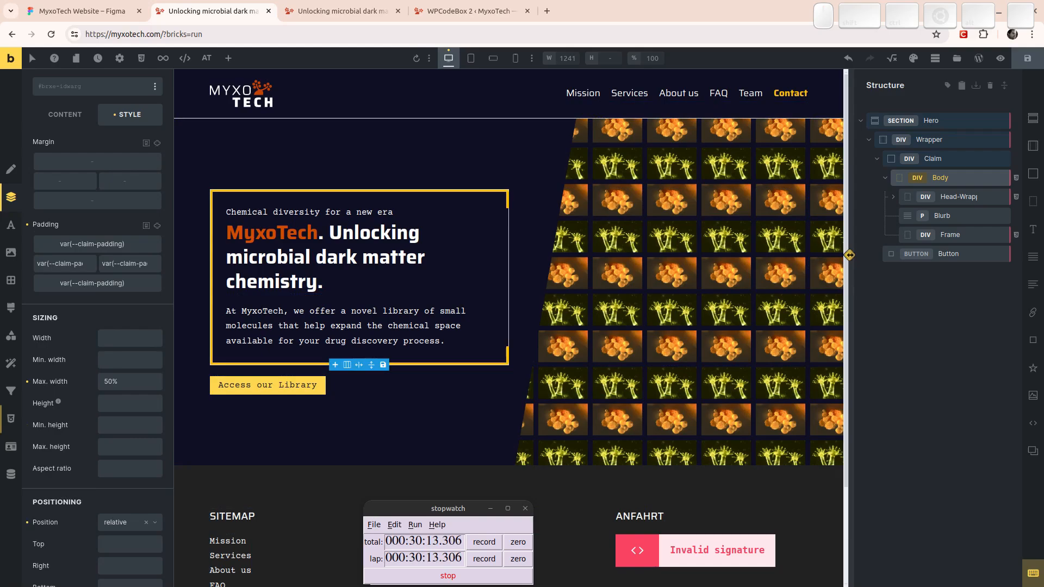
pyautogui.click(950, 234)
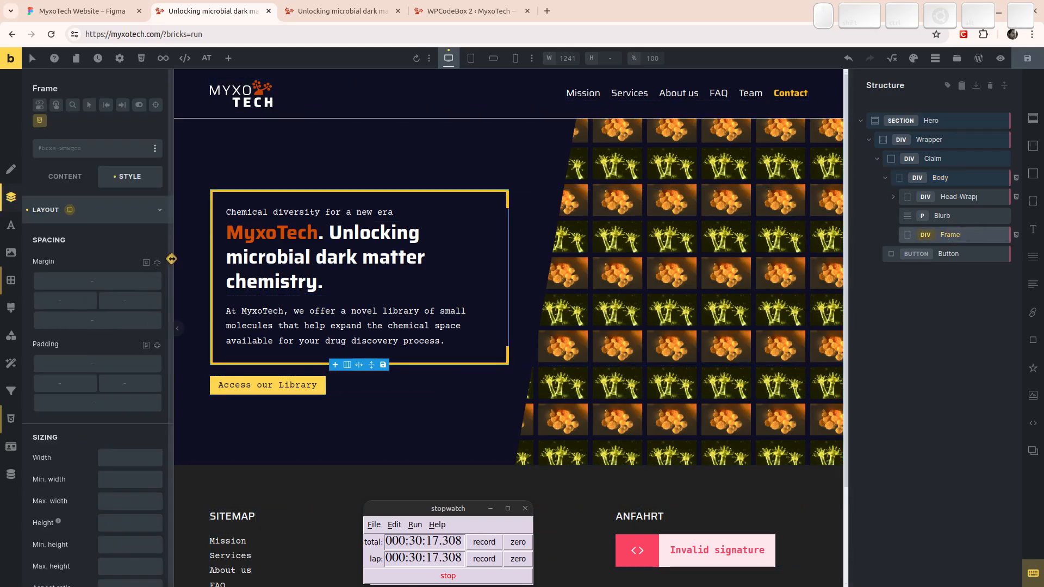
pyautogui.scroll(-4, 122, 220)
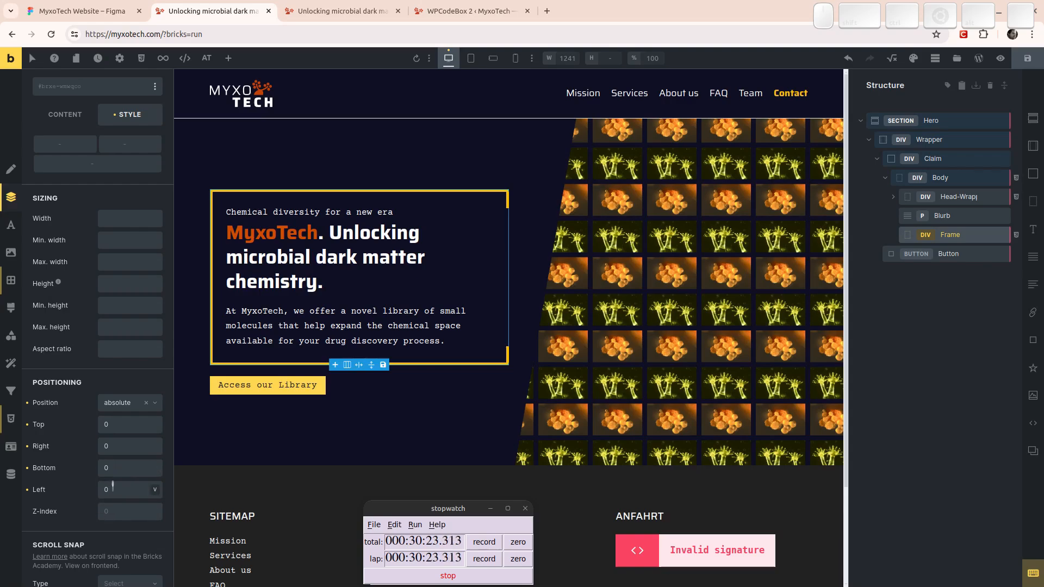
pyautogui.click(112, 444)
pyautogui.press('BackSpace')
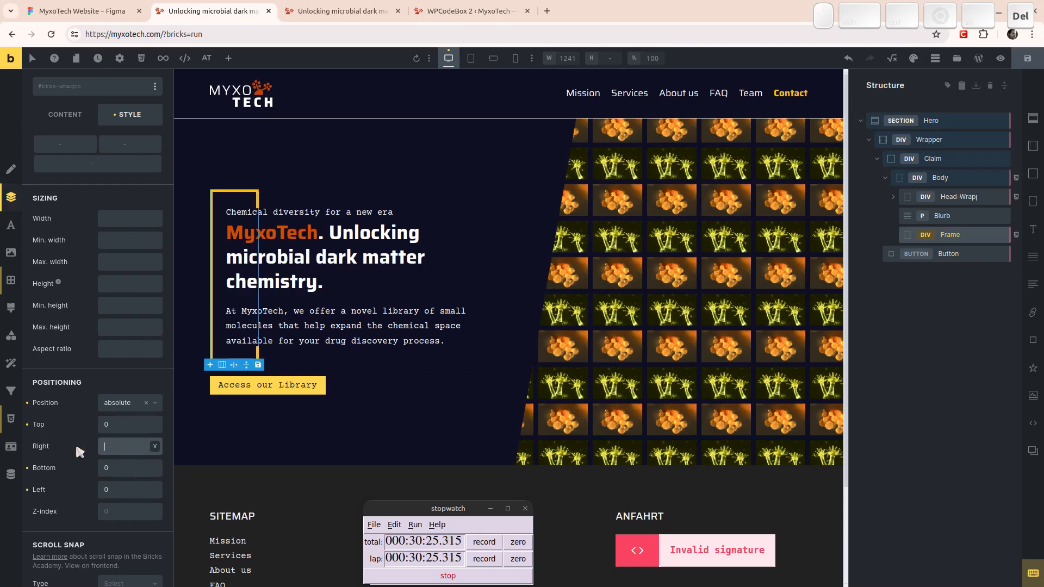
# Set the Frame div's width to 80%, after trying 70%.
pyautogui.scroll(2, 113, 308)
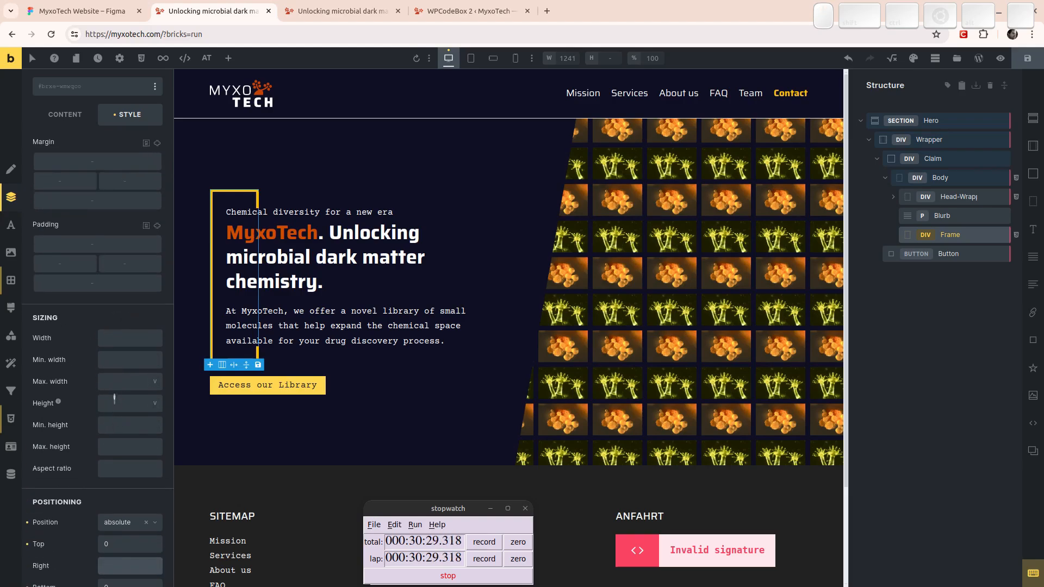
pyautogui.click(125, 334)
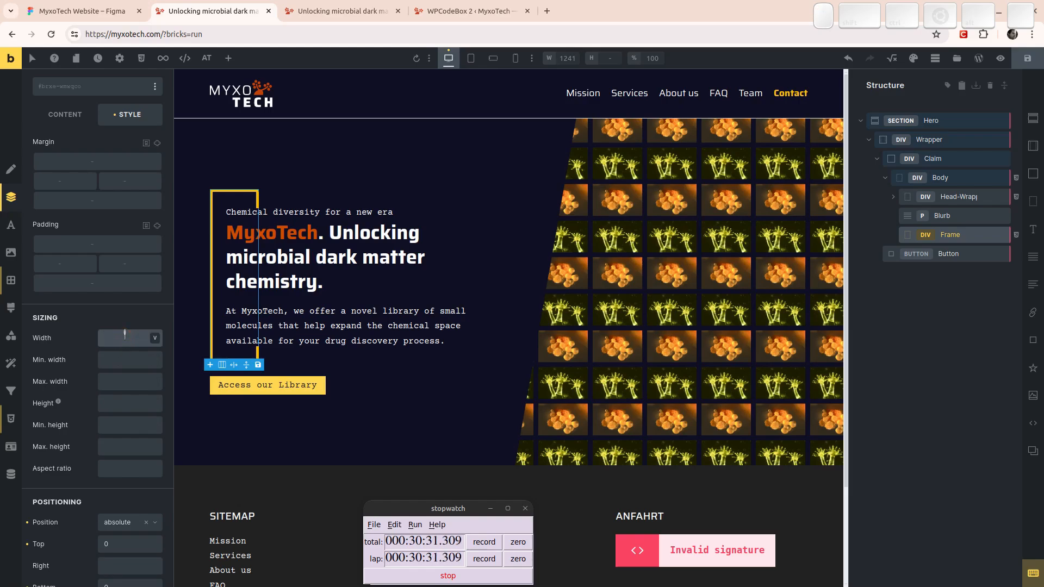
pyautogui.write('70%')
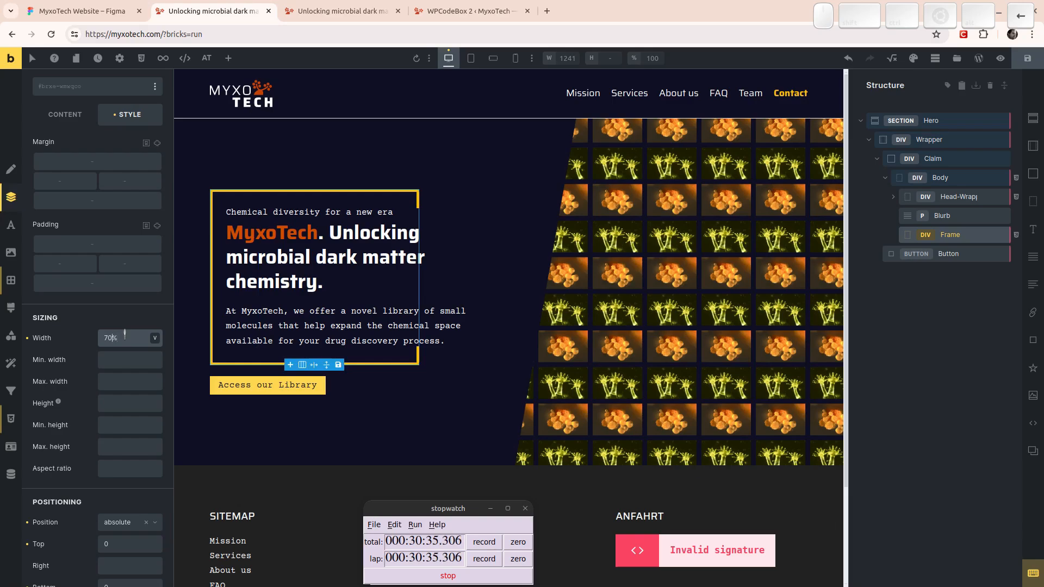
pyautogui.press('Left')
pyautogui.hotkey('shift', 'Left')
pyautogui.write('8')
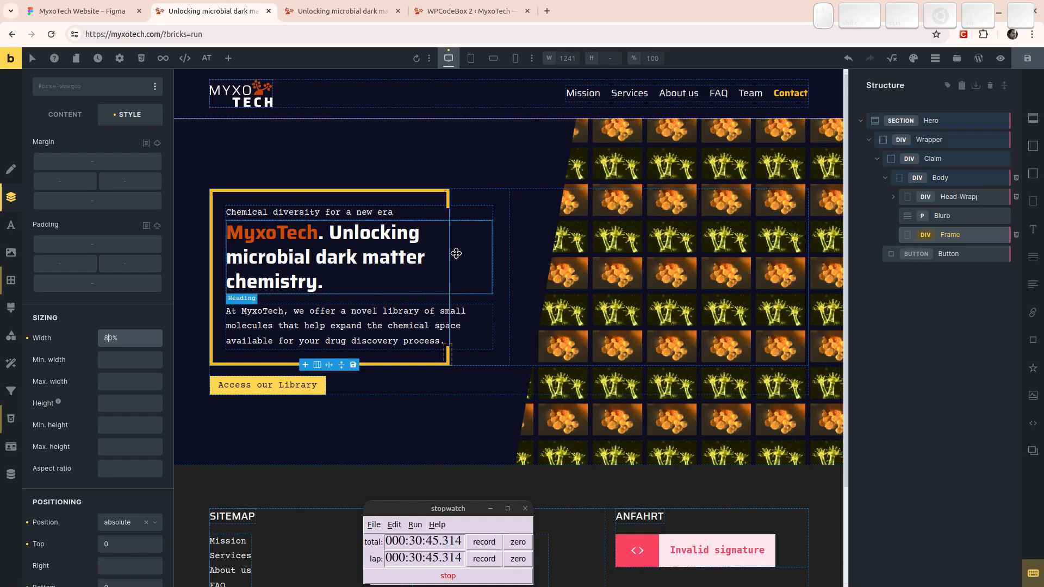
# Set the Body div's maximum width to 53%, after trying values up to 55%.
pyautogui.click(940, 179)
pyautogui.click(128, 496)
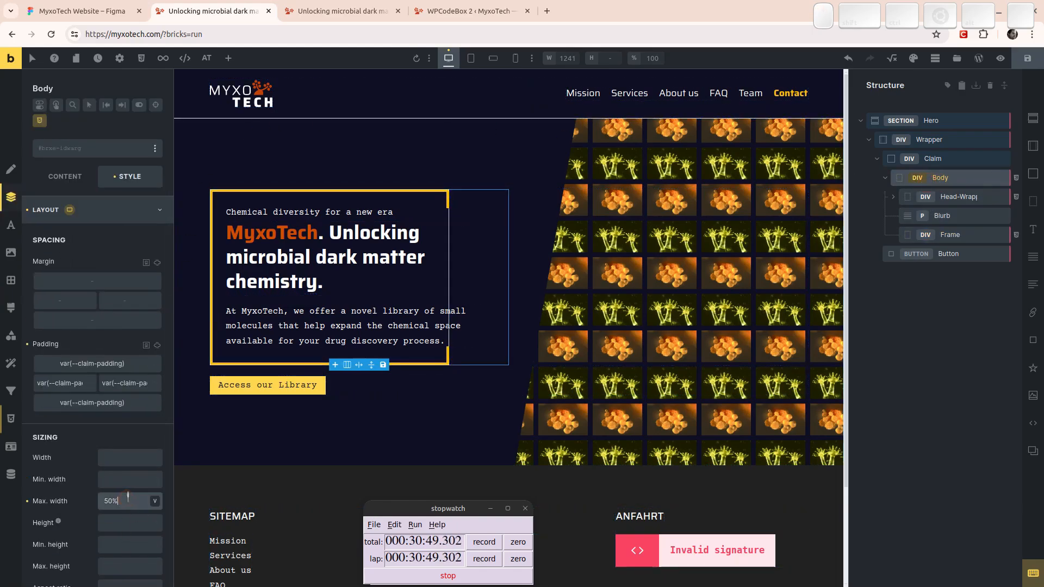
pyautogui.press('Up')
pyautogui.press('Up')
pyautogui.press('Up')
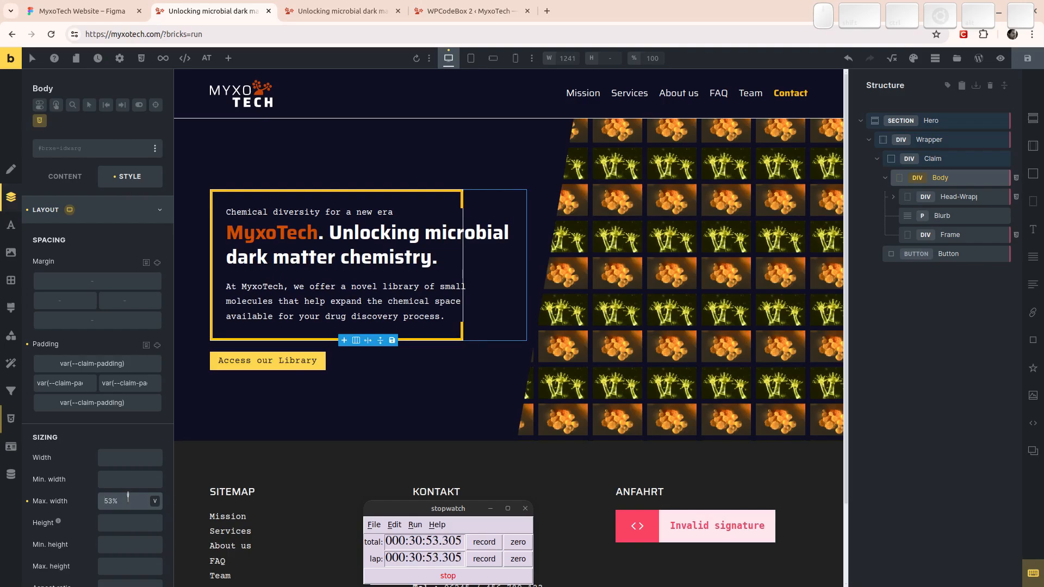
pyautogui.press('Up')
pyautogui.press('Up')
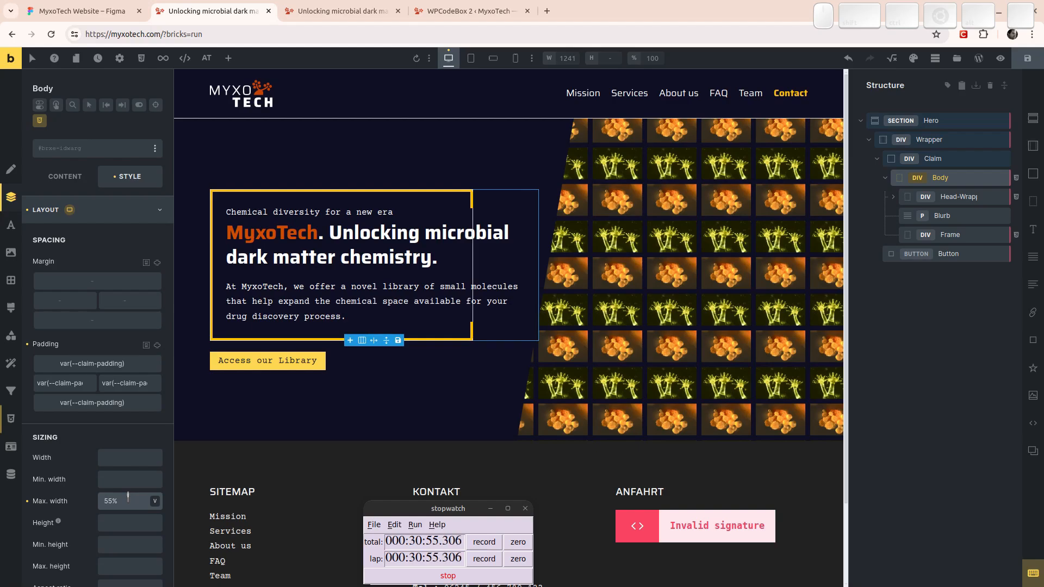
pyautogui.press('Down')
pyautogui.press('Down')
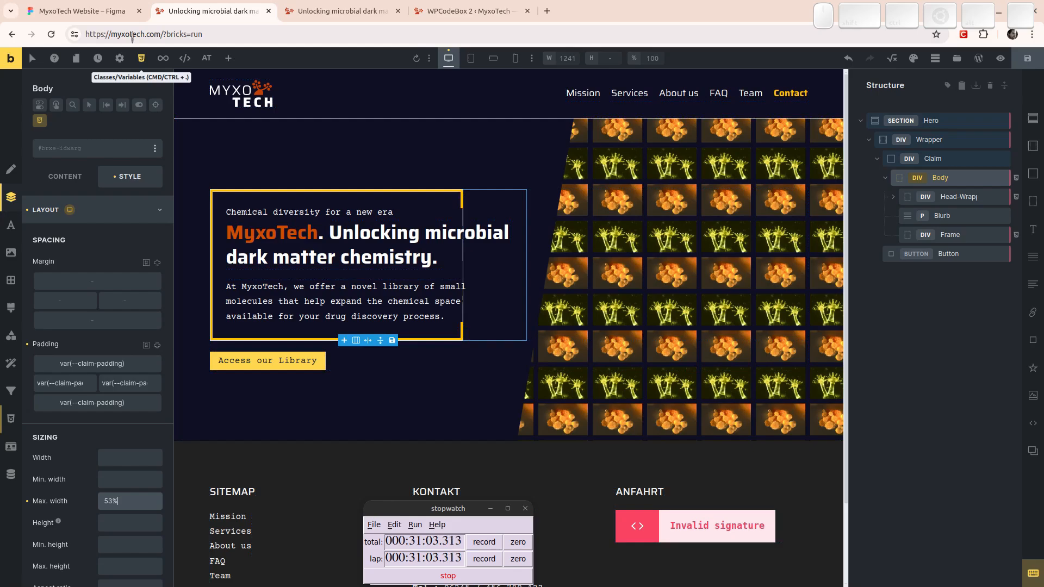
# Switch to the Figma design and examine how the claim sits beside the slanted tile background, then return to the builder.
pyautogui.click(65, 8)
pyautogui.moveTo(539, 356); pyautogui.dragTo(584, 205)
pyautogui.scroll(-3, 520, 229)
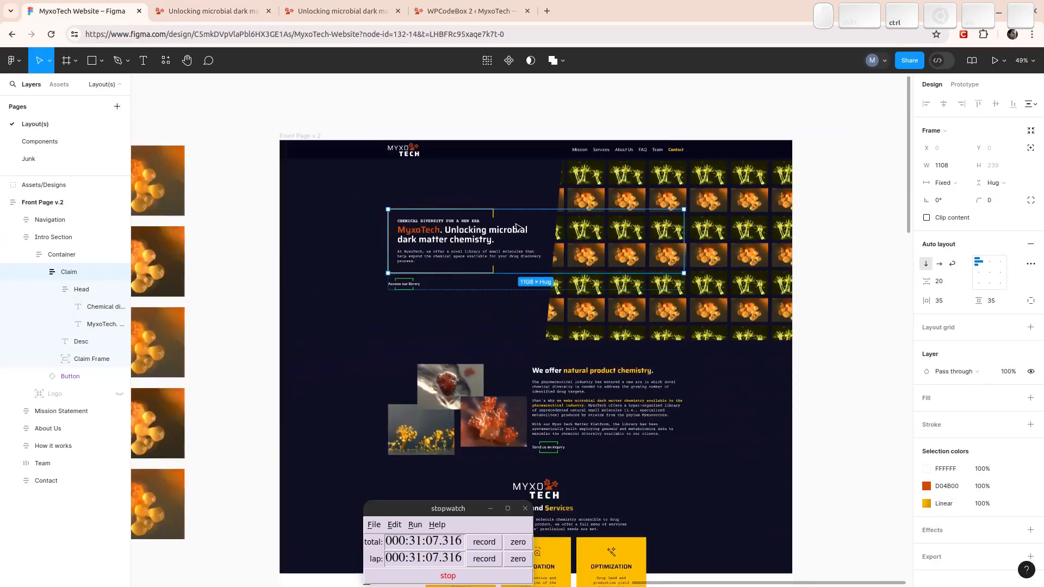
pyautogui.scroll(3, 519, 228)
pyautogui.scroll(-4, 521, 228)
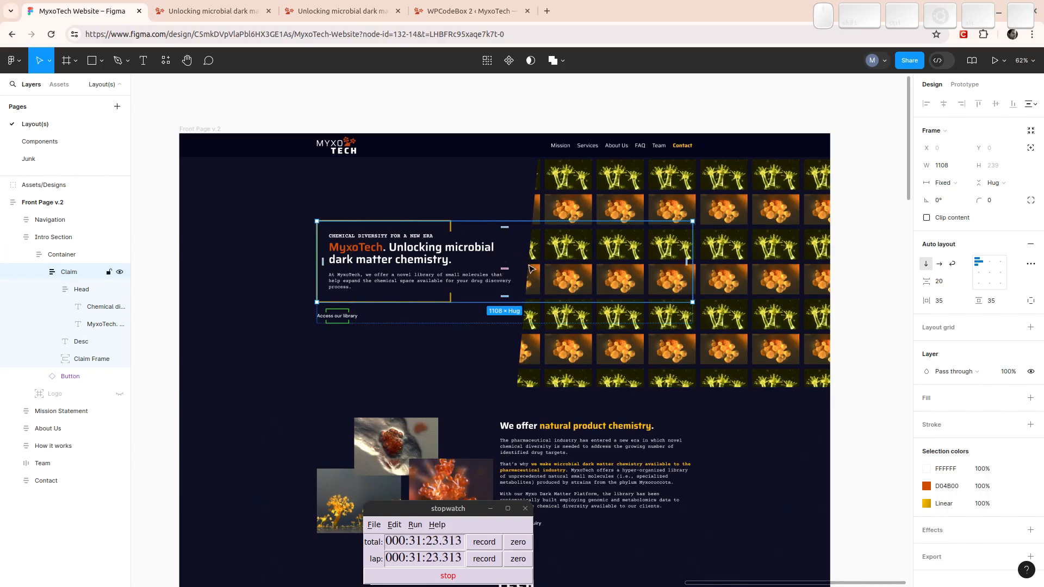
pyautogui.click(212, 11)
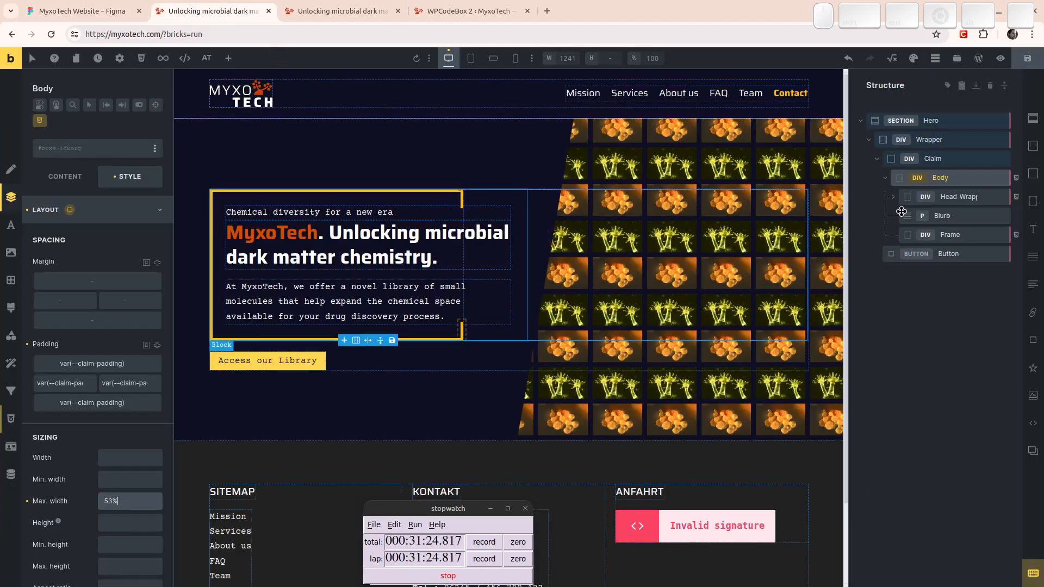
# Increase the color stop of the first color in the Hero section's gradient overlay.
pyautogui.click(929, 123)
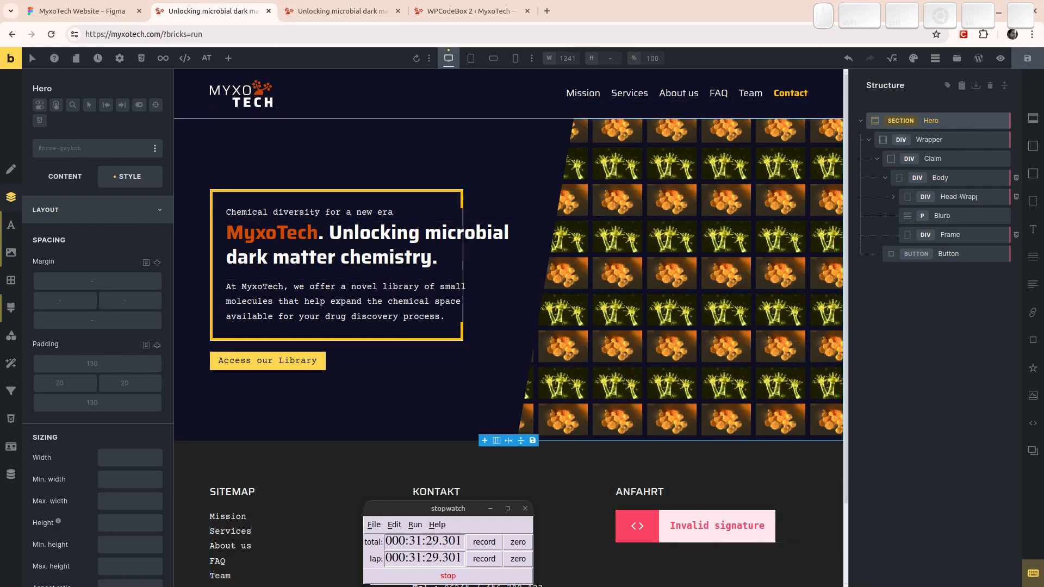
pyautogui.click(91, 212)
pyautogui.click(114, 262)
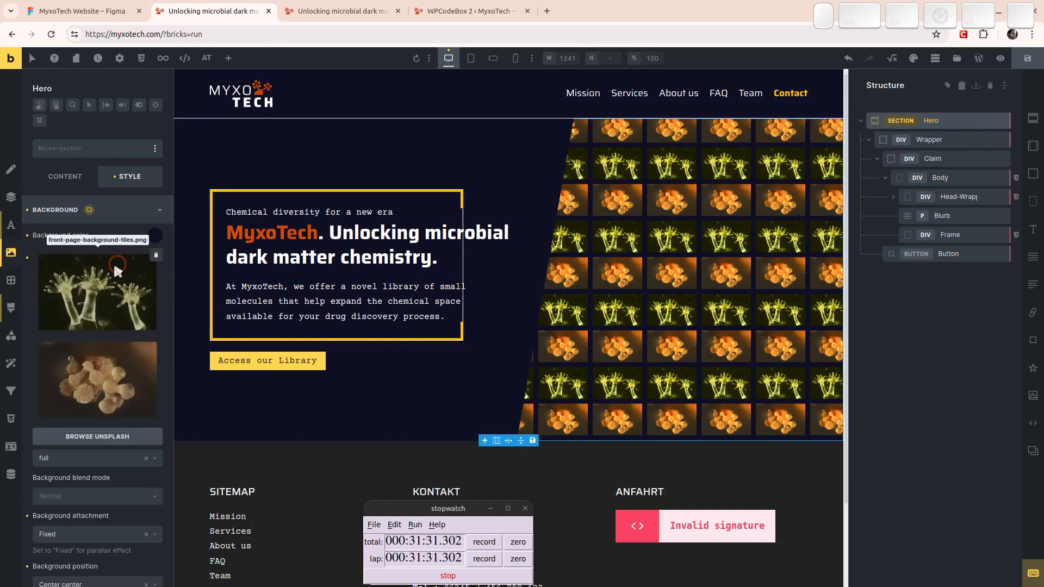
pyautogui.scroll(-5, 147, 429)
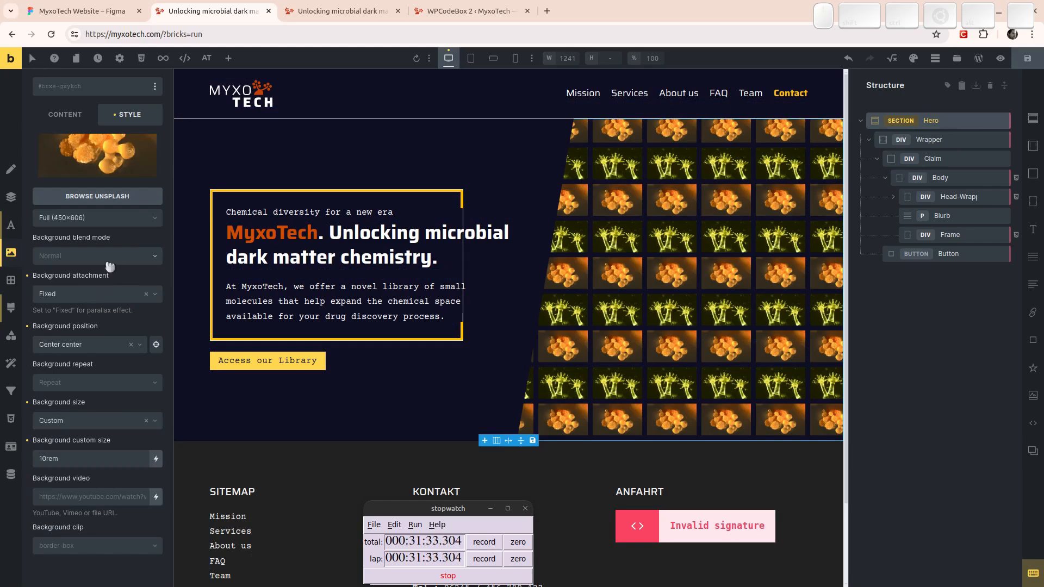
pyautogui.scroll(5, 114, 270)
pyautogui.click(128, 208)
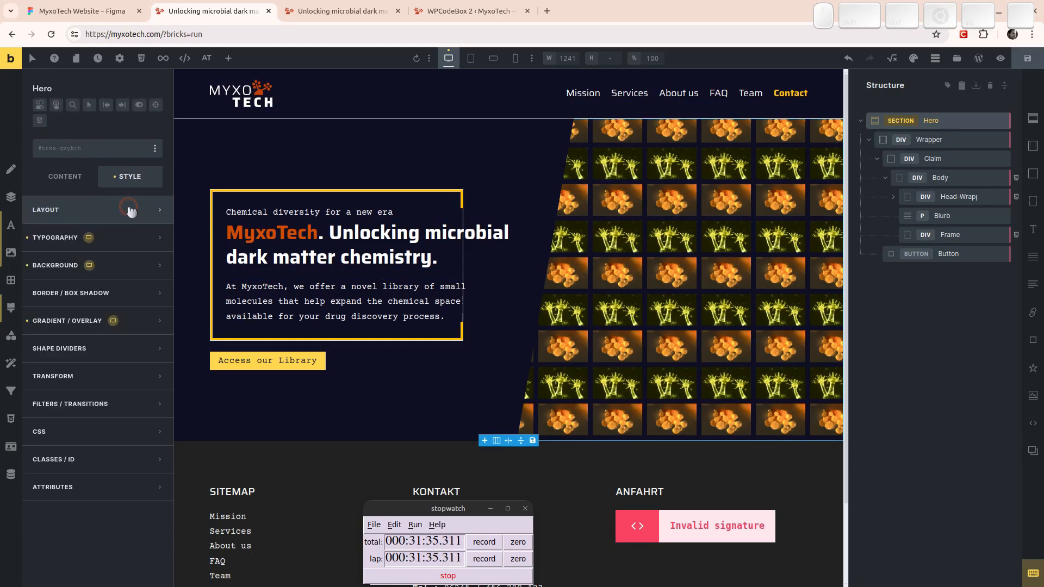
pyautogui.click(86, 325)
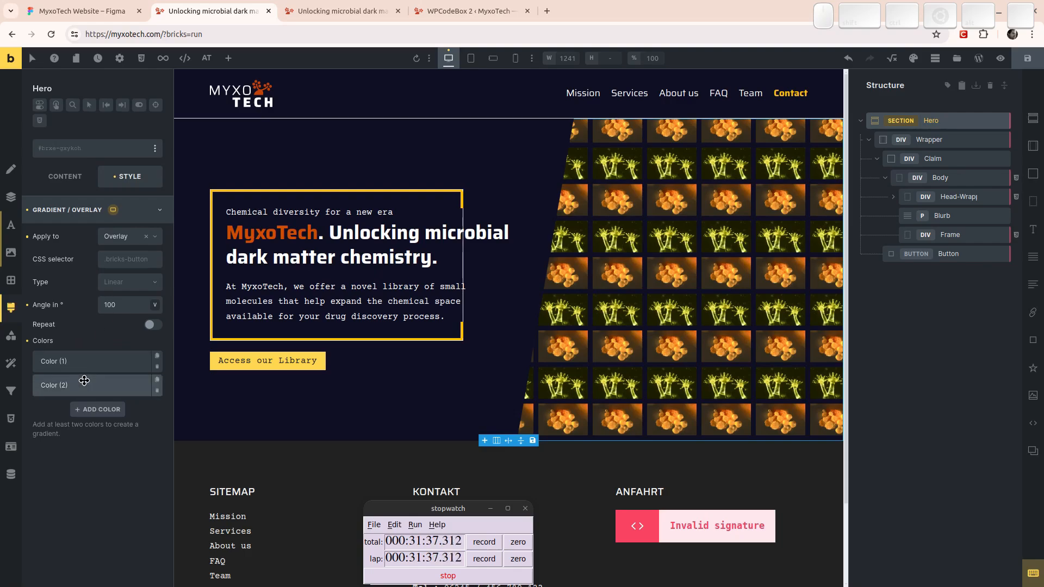
pyautogui.click(90, 361)
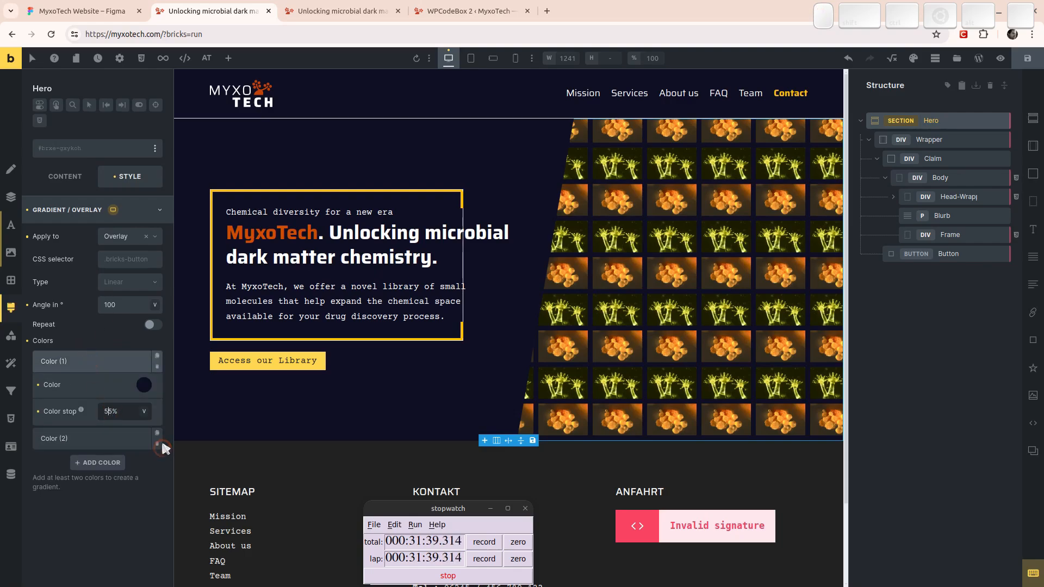
pyautogui.hotkey('shift', 'Right')
pyautogui.hotkey('shift', 'Right')
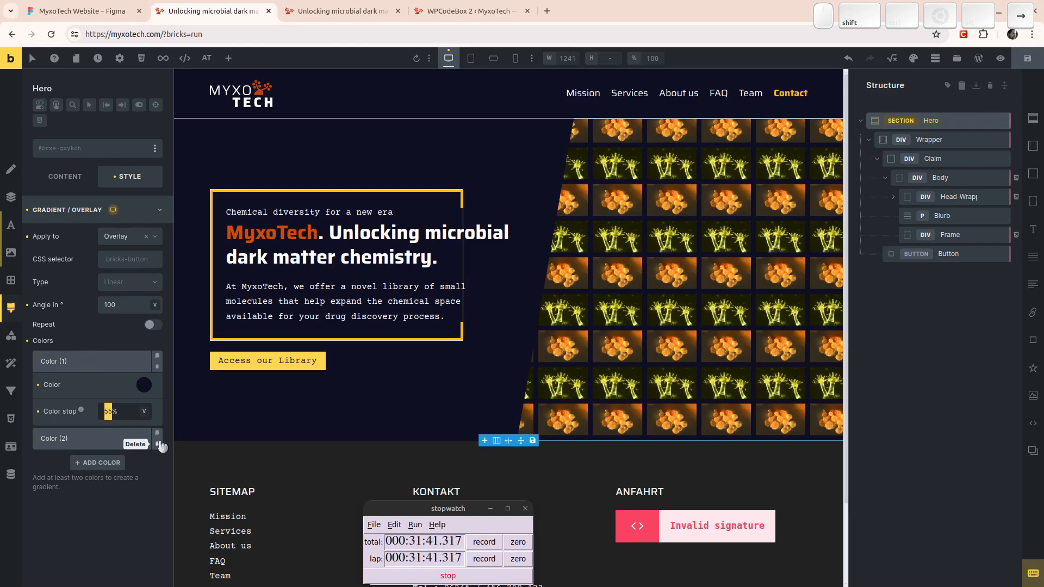
# Set the second color's stop in the Hero gradient overlay to 60.1 and save the page.
pyautogui.click(108, 435)
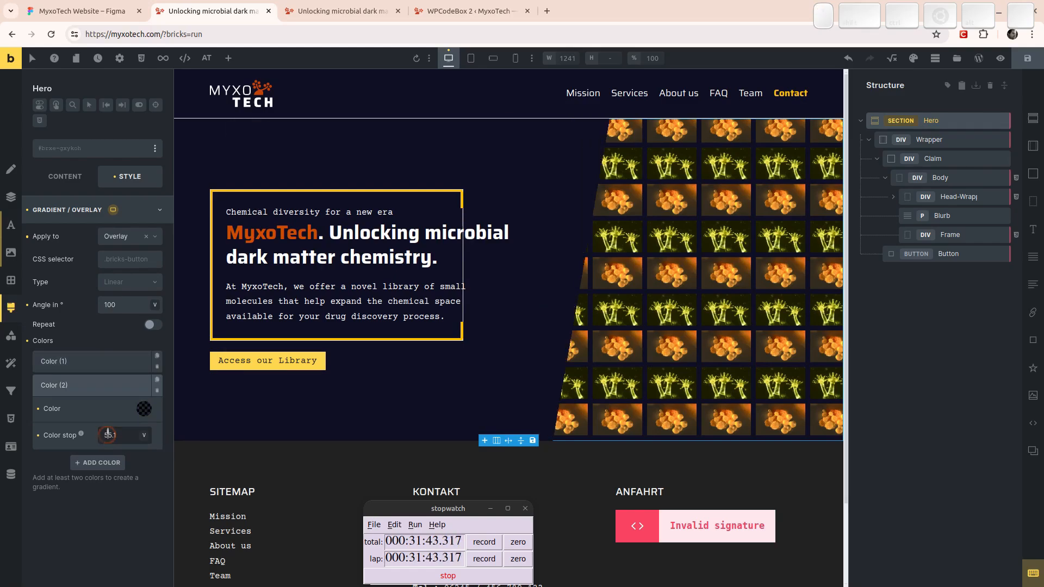
pyautogui.click(109, 434)
pyautogui.press('Home')
pyautogui.hotkey('shift', 'End')
pyautogui.write('60')
pyautogui.press('BackSpace')
pyautogui.press('BackSpace')
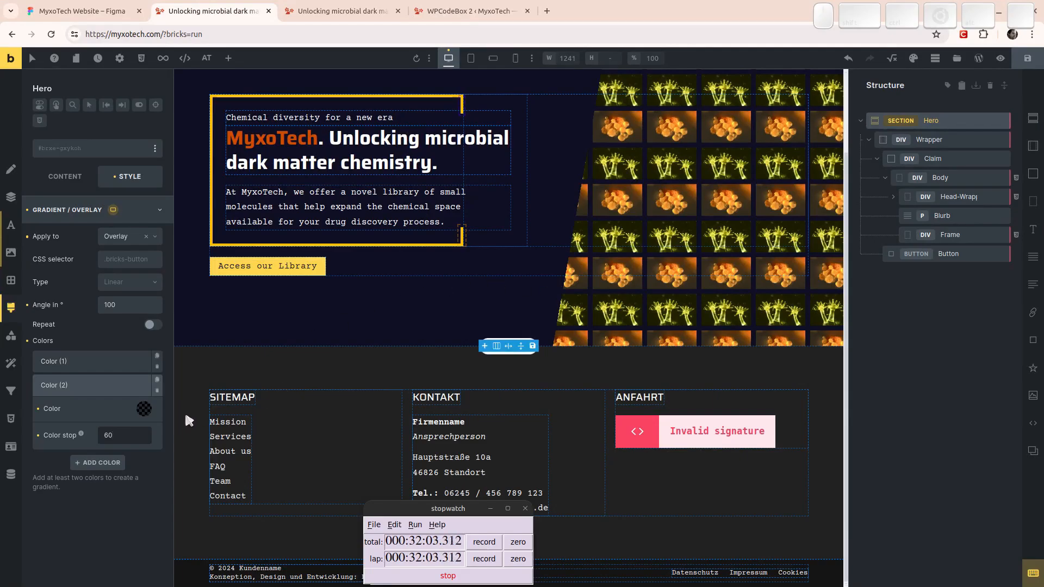
pyautogui.write('.1')
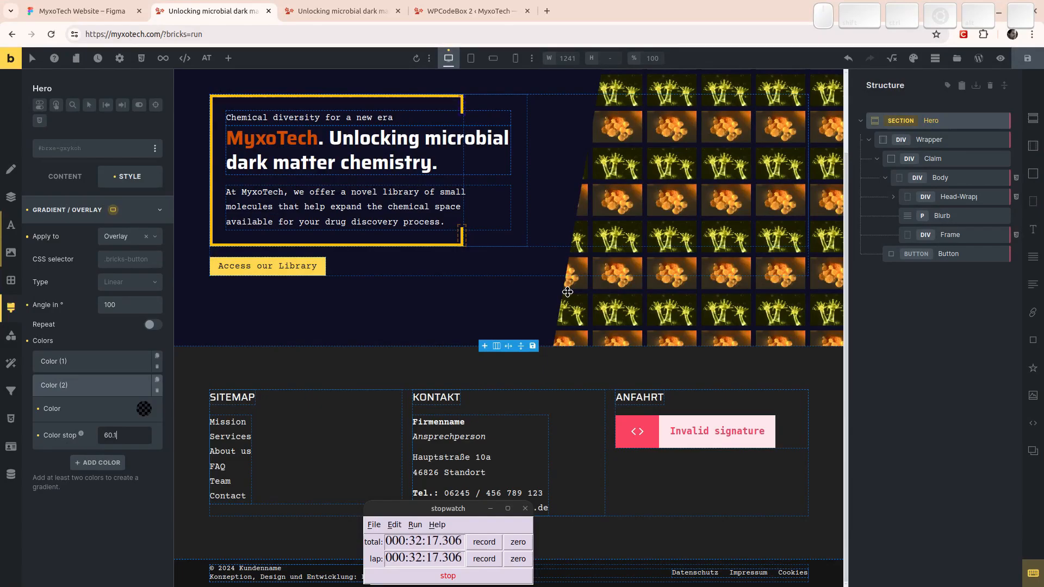
pyautogui.click(1027, 59)
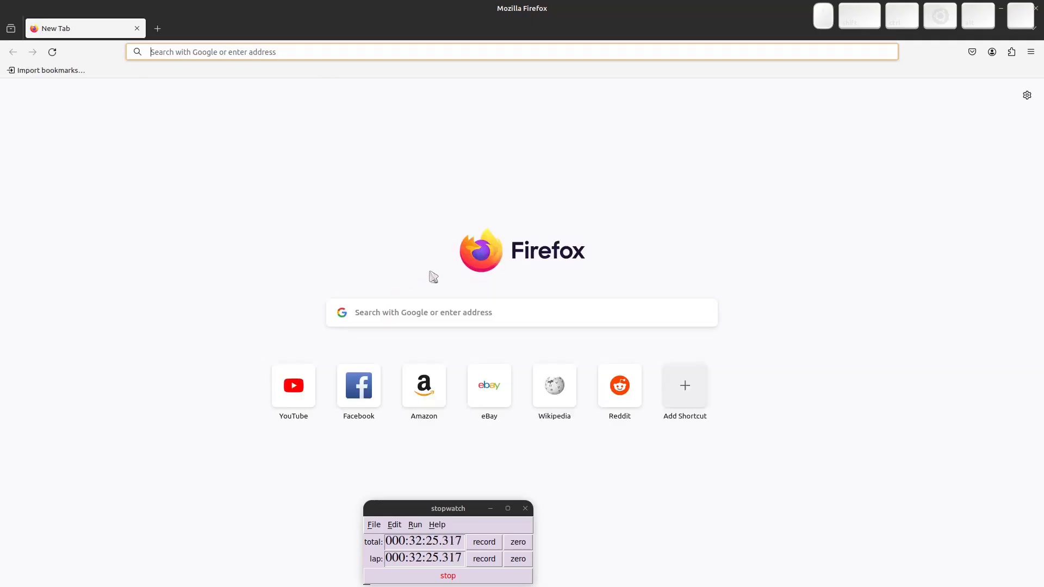
# Open myxotech.com in Firefox and accept the cookies to check the live hero section, then switch back to the builder.
pyautogui.write('myxotech.com')
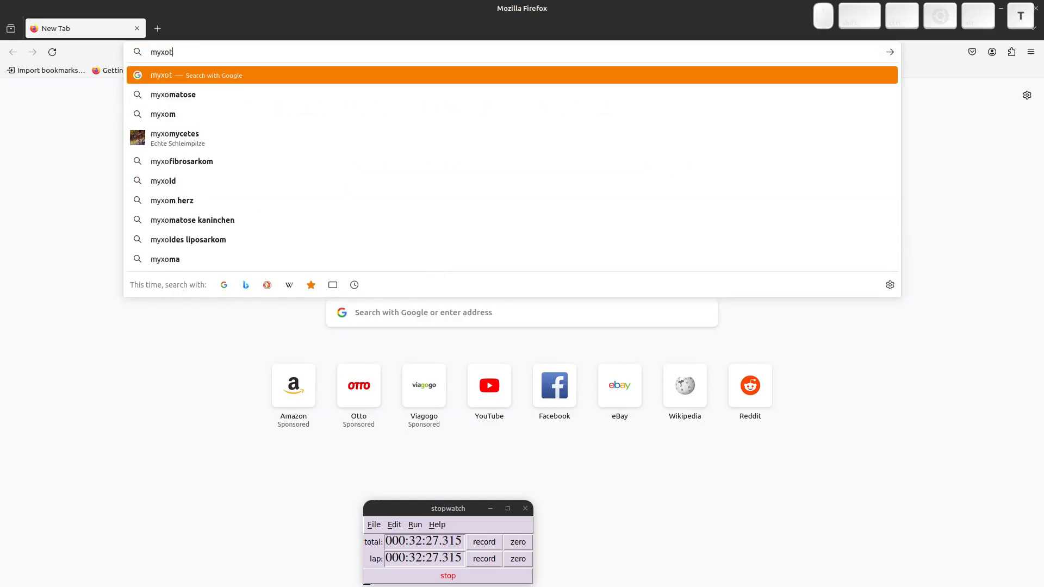
pyautogui.press('Return')
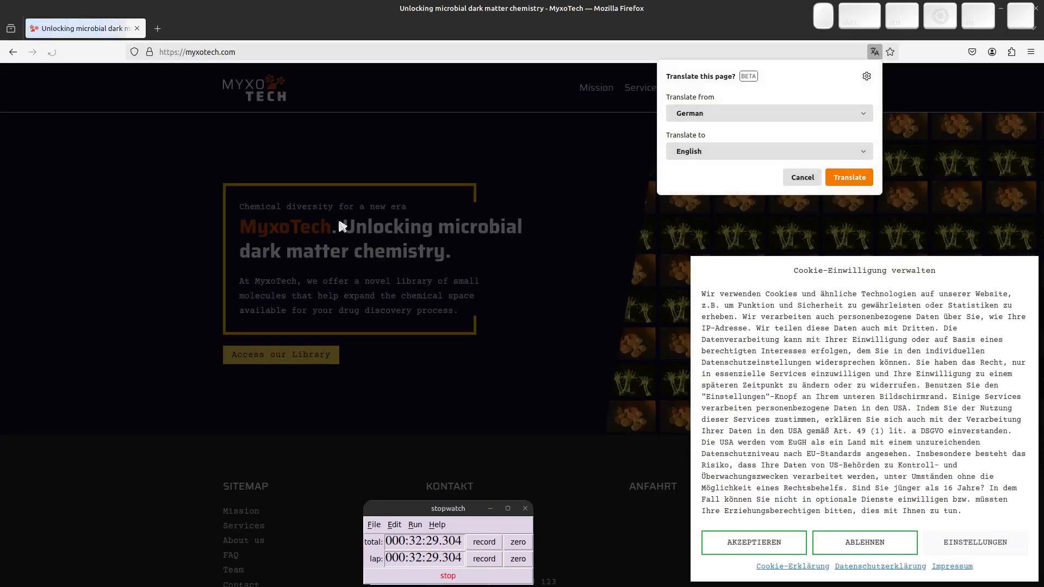
pyautogui.click(754, 543)
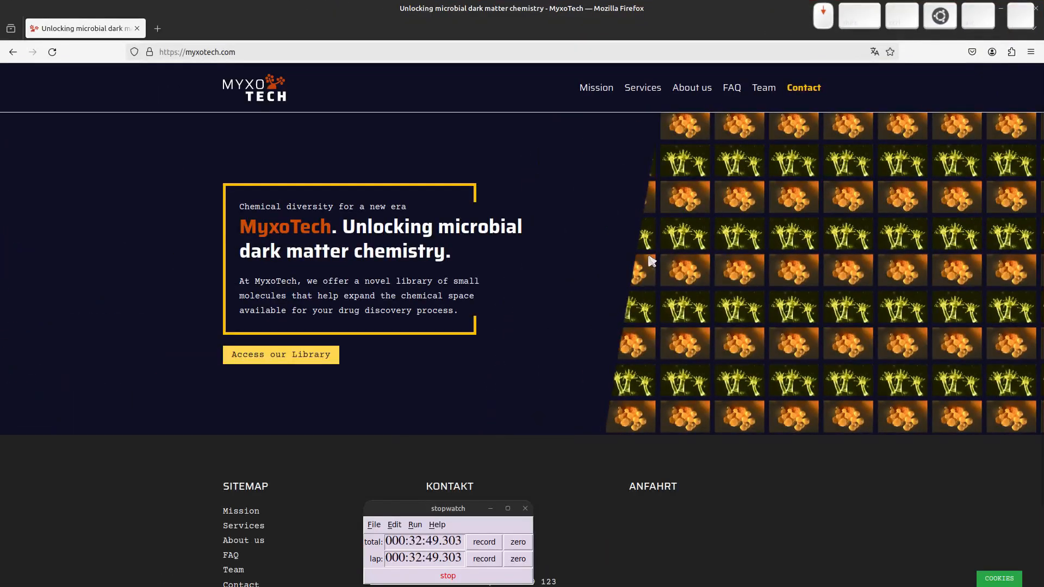
pyautogui.press('super+Tab')
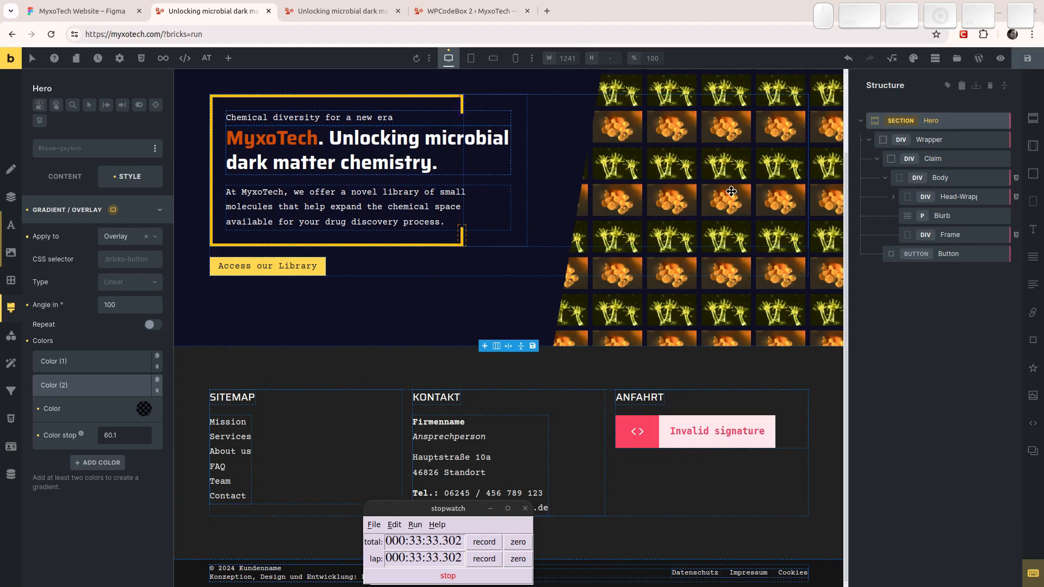
# Set the Body div's maximum width to 58%, after trying 59%.
pyautogui.click(959, 180)
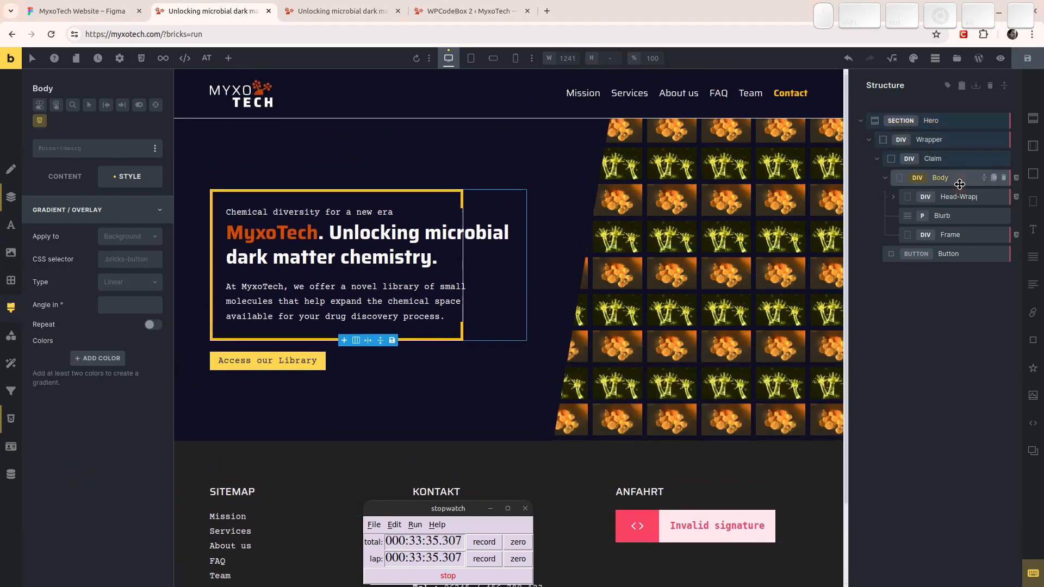
pyautogui.click(956, 161)
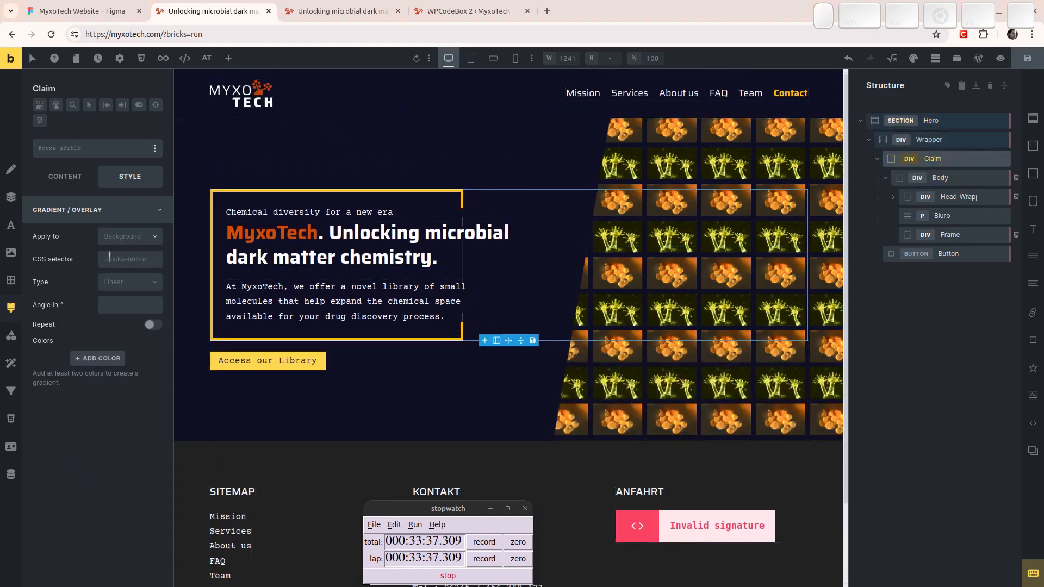
pyautogui.click(82, 216)
pyautogui.click(85, 216)
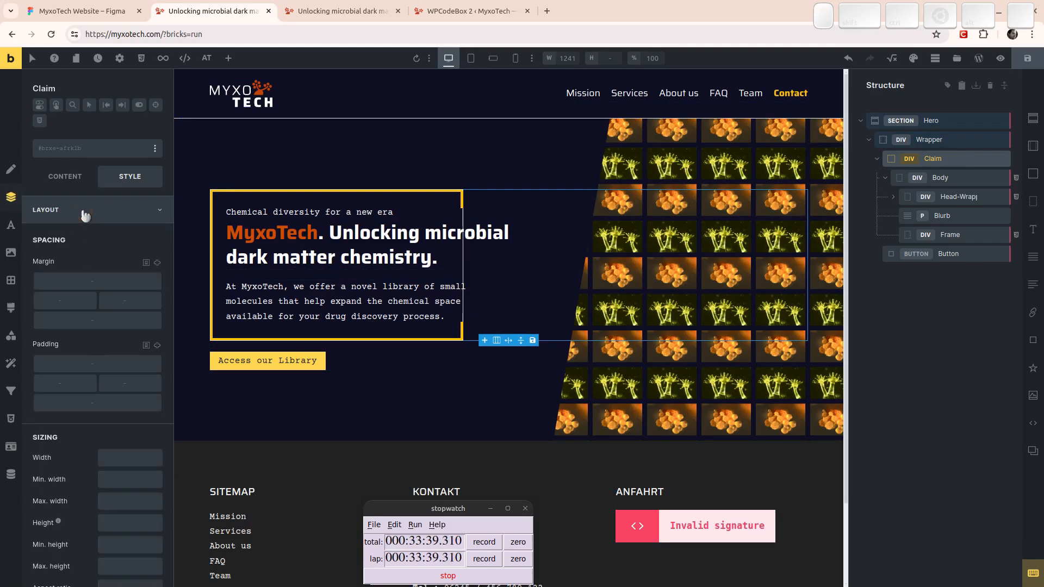
pyautogui.click(86, 216)
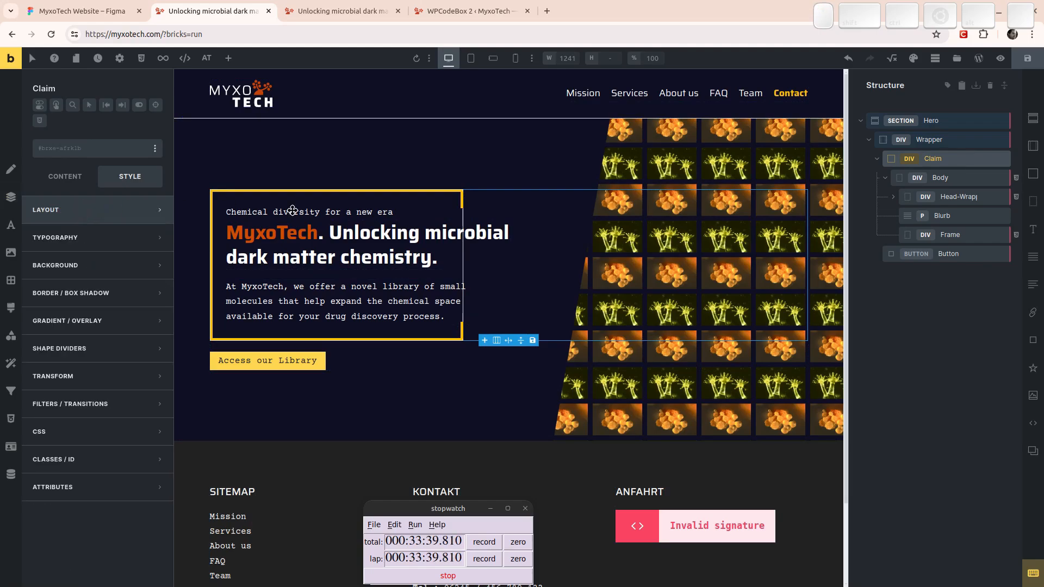
pyautogui.click(955, 178)
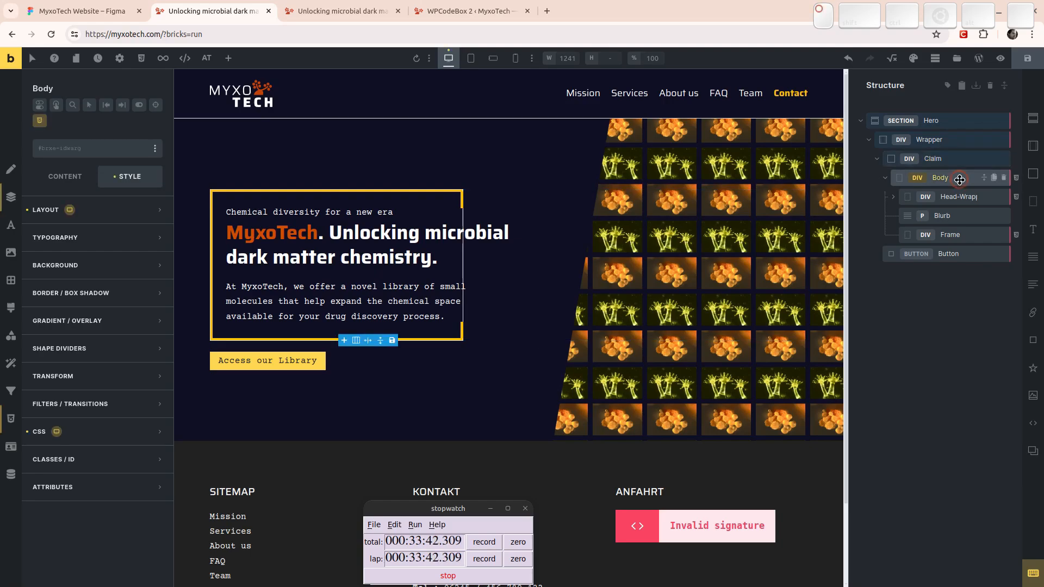
pyautogui.click(126, 211)
pyautogui.click(130, 499)
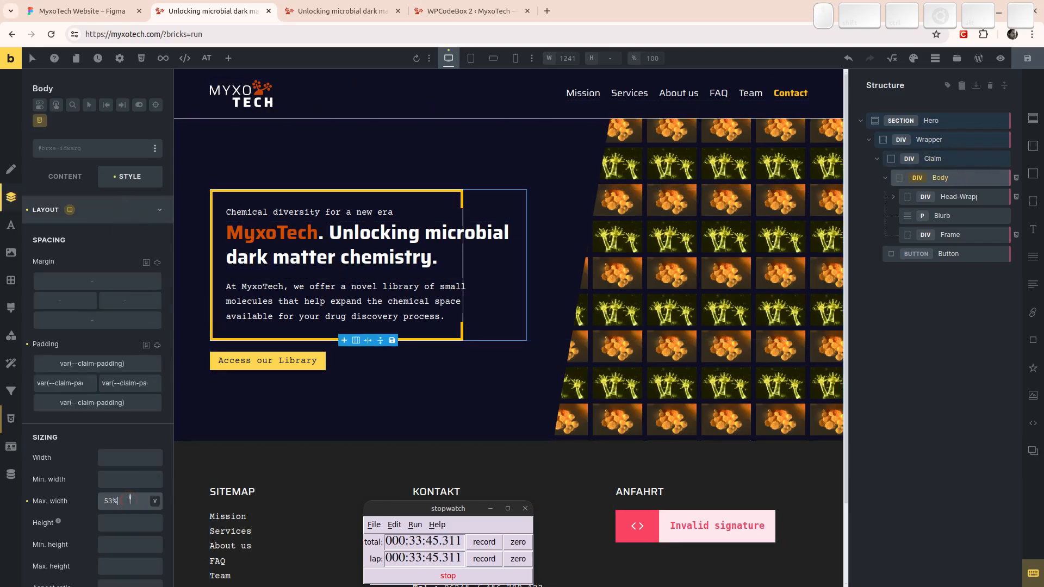
pyautogui.press('Up')
pyautogui.press('Up')
pyautogui.press('Up')
pyautogui.press('Up')
pyautogui.press('Up')
pyautogui.press('Up')
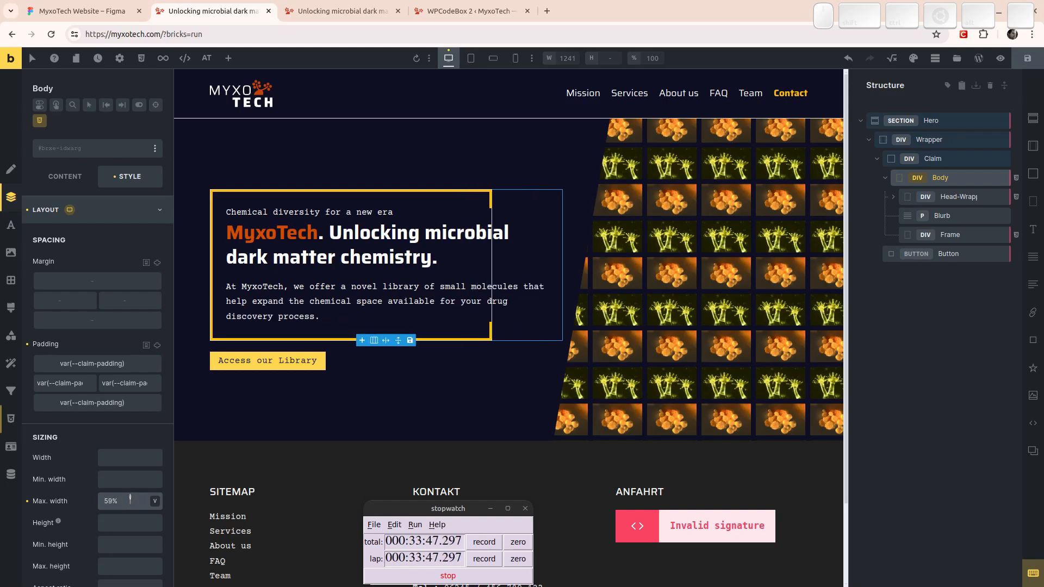
pyautogui.press('Down')
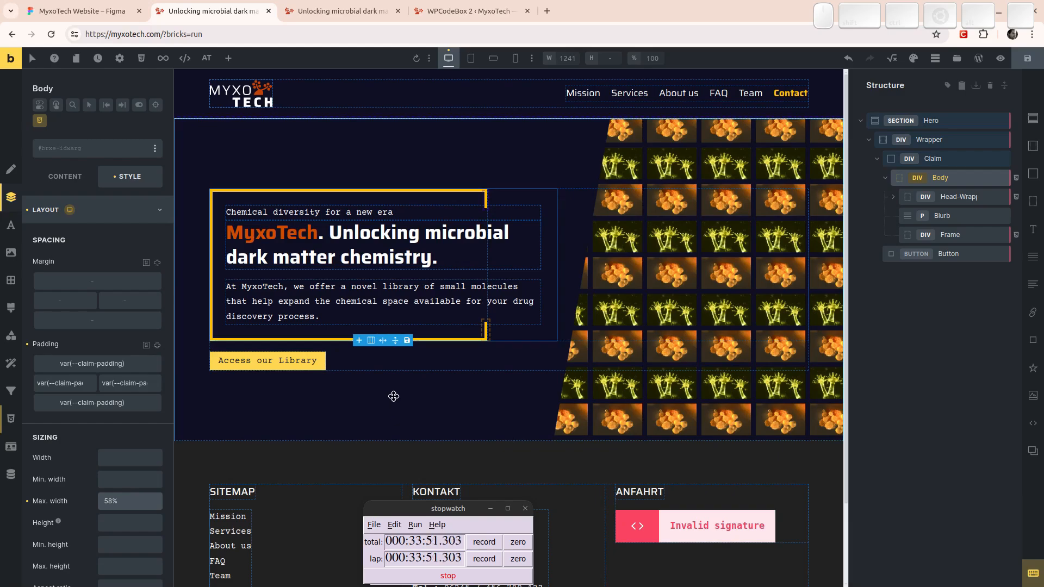
# Preview the hero without the builder interface and in the front-end preview page to check the claim text and frame, then return to editing.
pyautogui.hotkey('ctrl', 'p')
pyautogui.press('Escape')
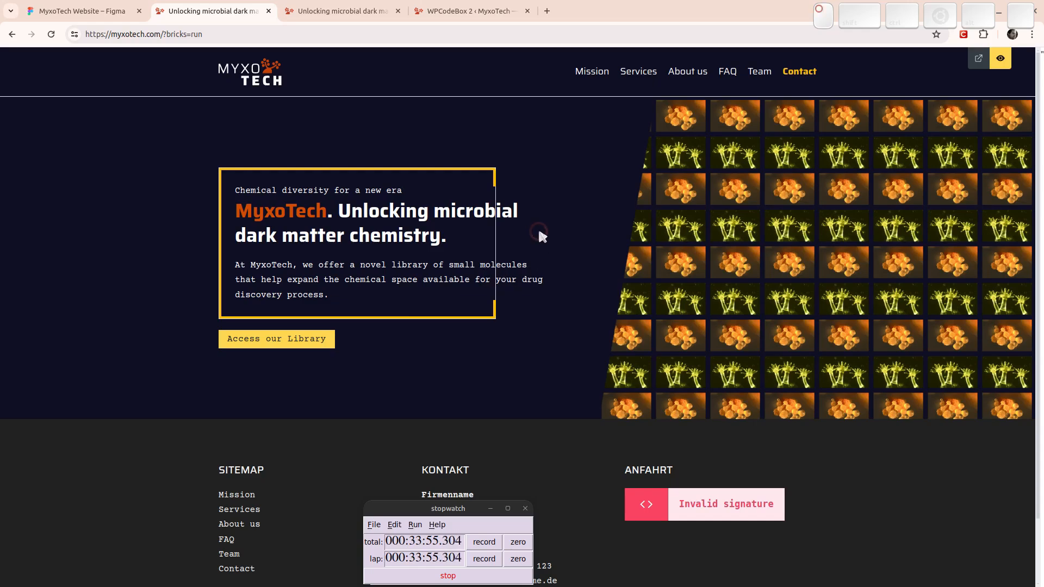
pyautogui.press('Escape')
pyautogui.hotkey('ctrl', 'p')
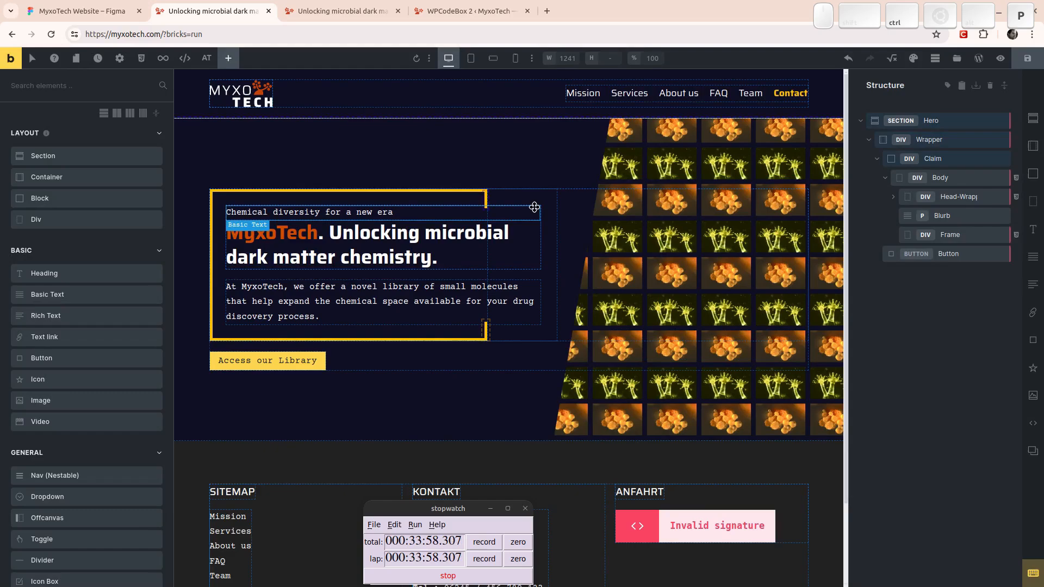
pyautogui.click(332, 178)
pyautogui.click(314, 158)
pyautogui.press('Escape')
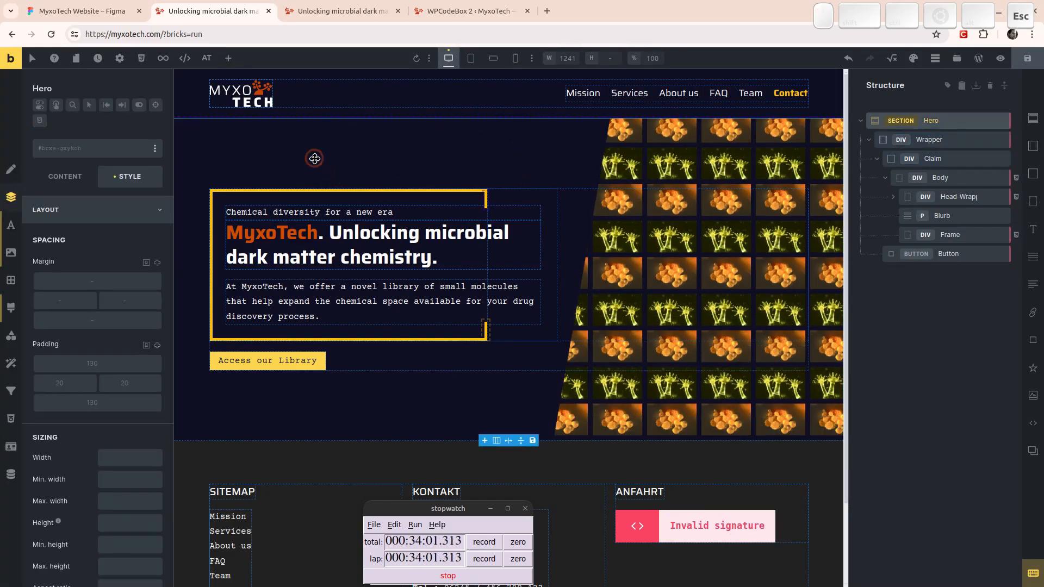
pyautogui.hotkey('ctrl', 'p')
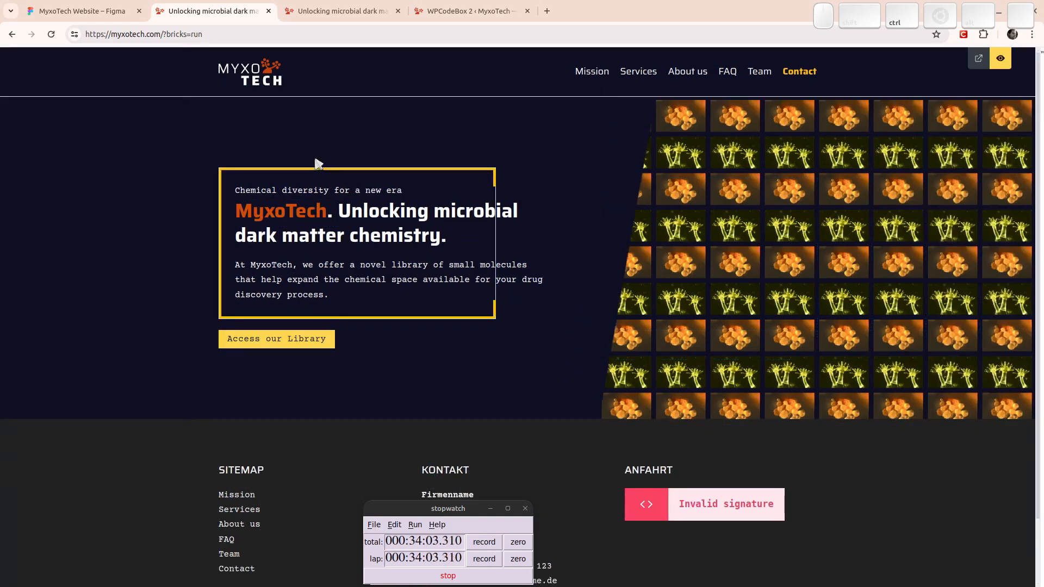
pyautogui.hotkey('ctrl', 'p')
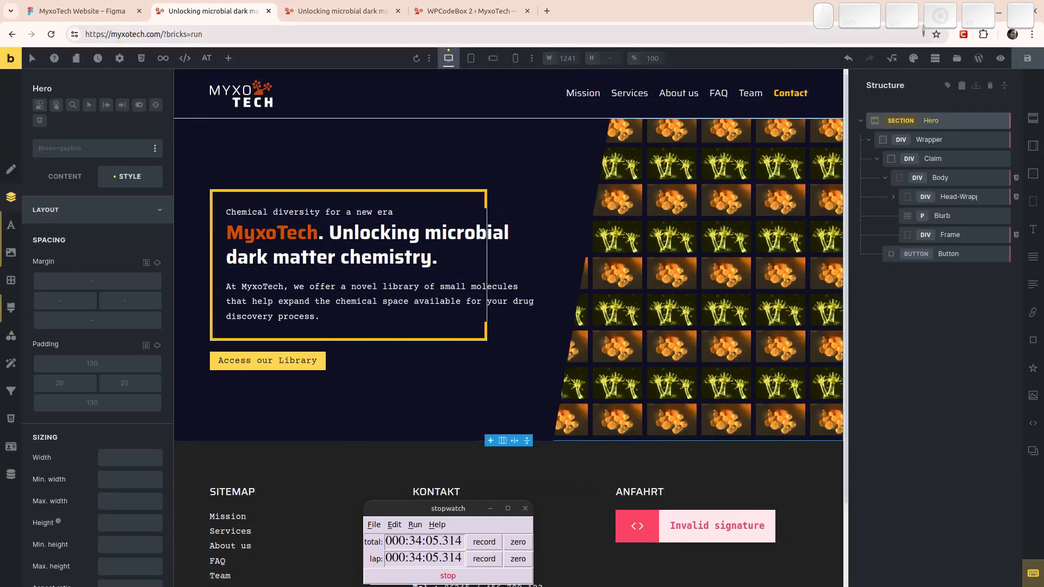
pyautogui.click(318, 11)
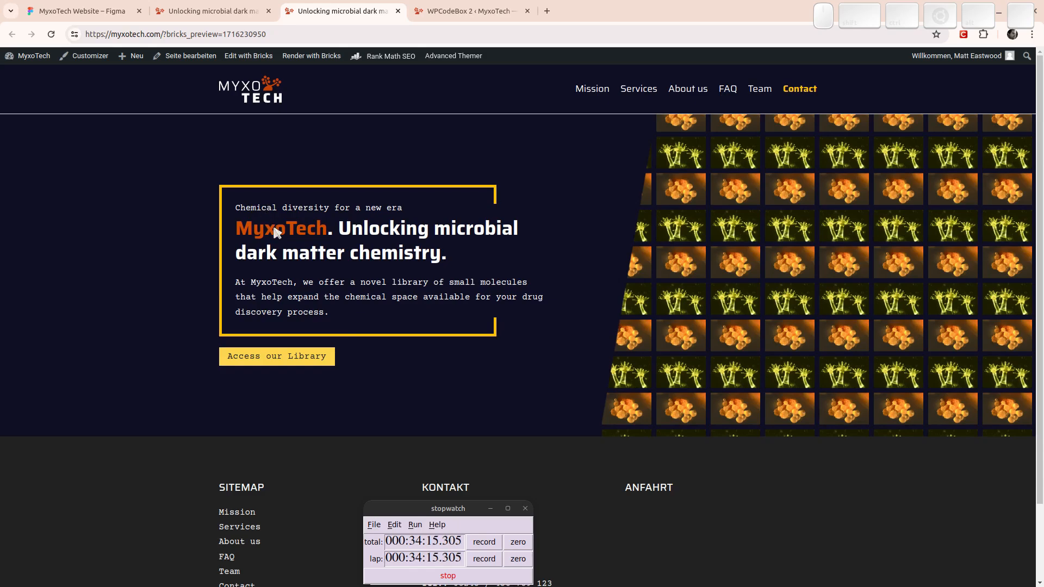
pyautogui.click(197, 8)
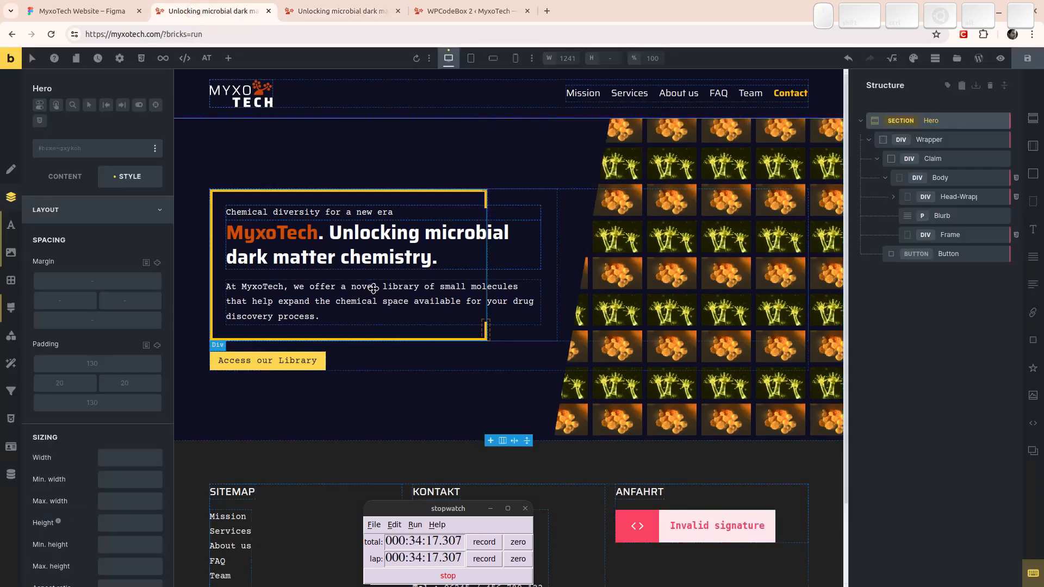
# Set the width of the Frame's :before and :after pseudo-elements to var(--claim-border) in its custom CSS.
pyautogui.click(957, 238)
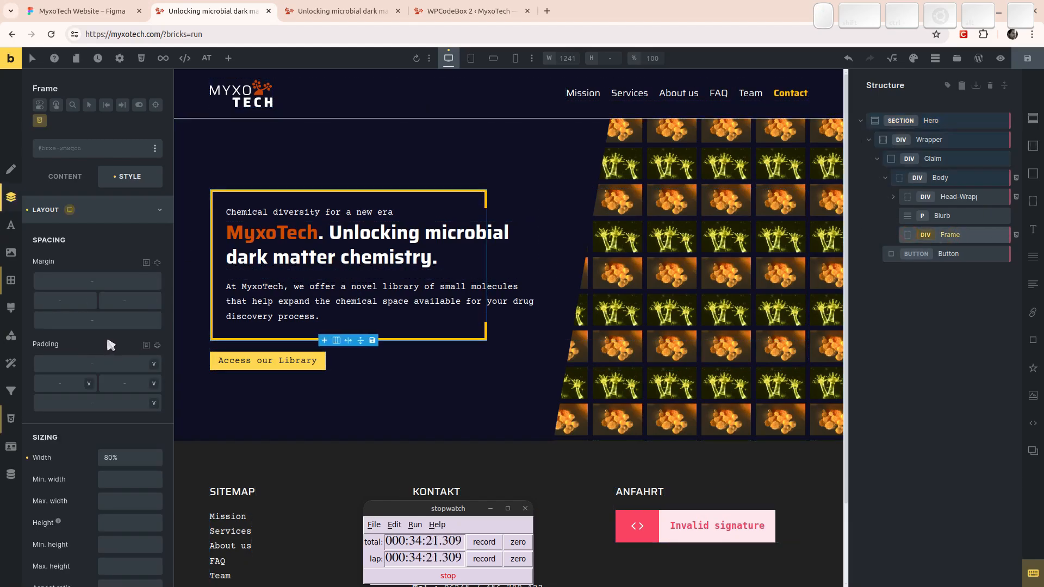
pyautogui.click(11, 418)
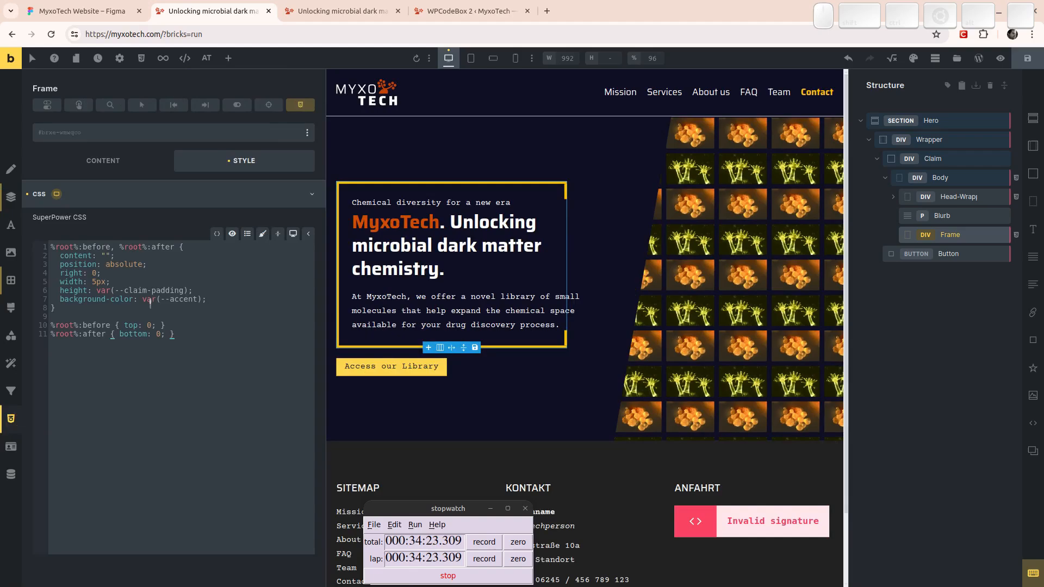
pyautogui.doubleClick(97, 281)
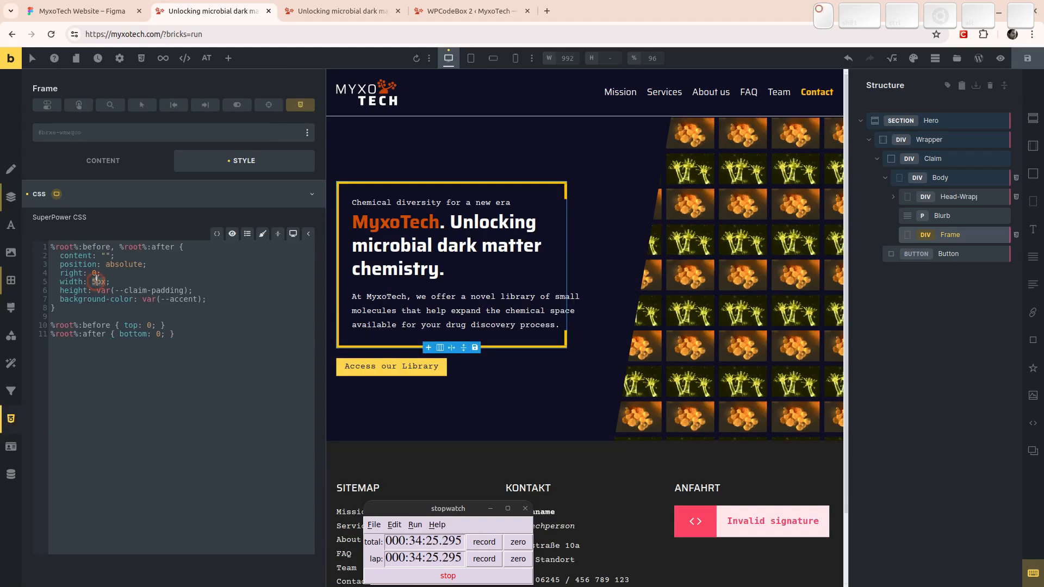
pyautogui.write('var(--claim')
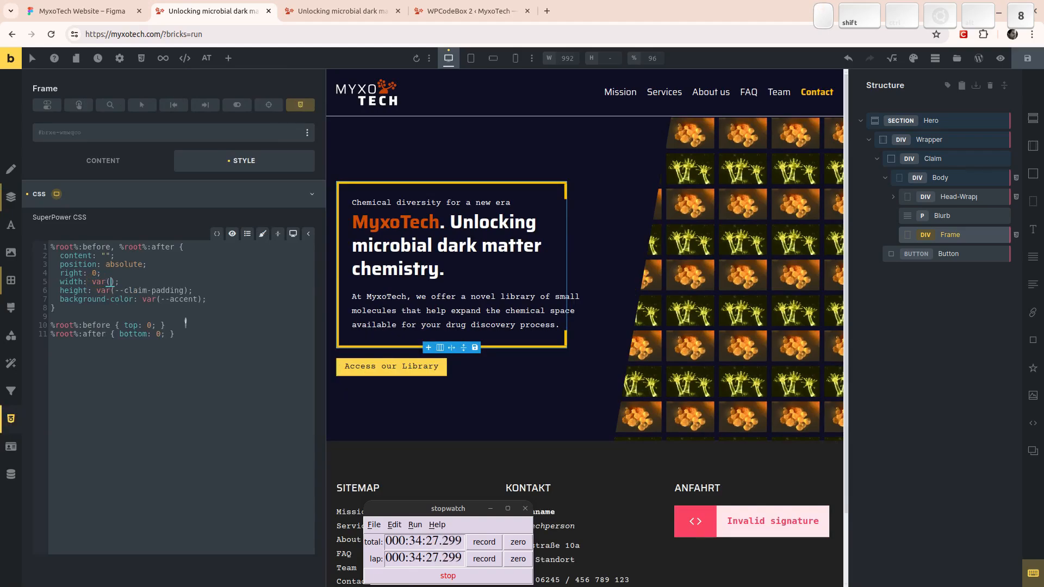
pyautogui.write('-border')
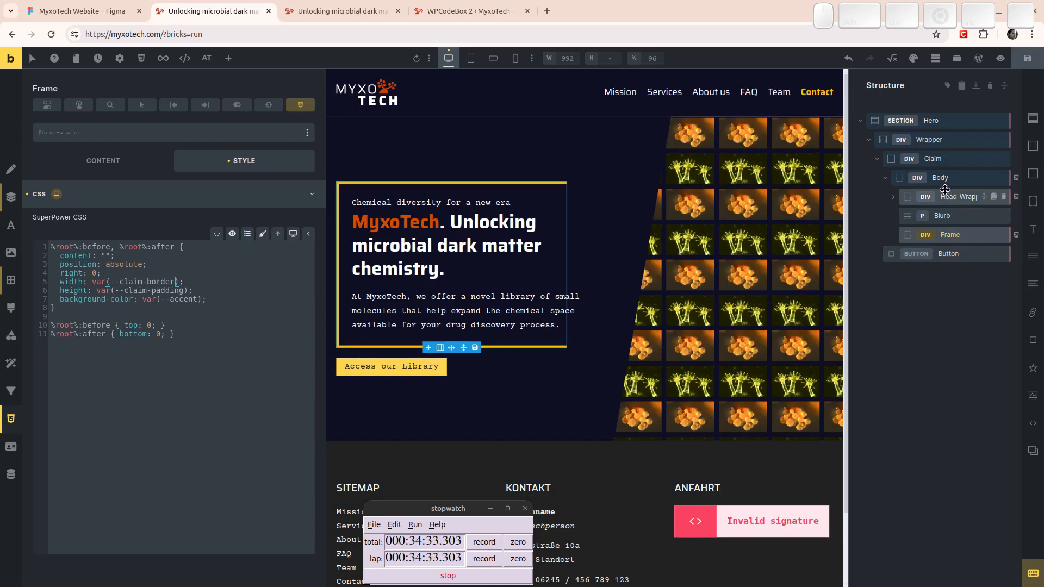
# Set the Frame's top, left and bottom border widths to var(--claim-border).
pyautogui.click(93, 194)
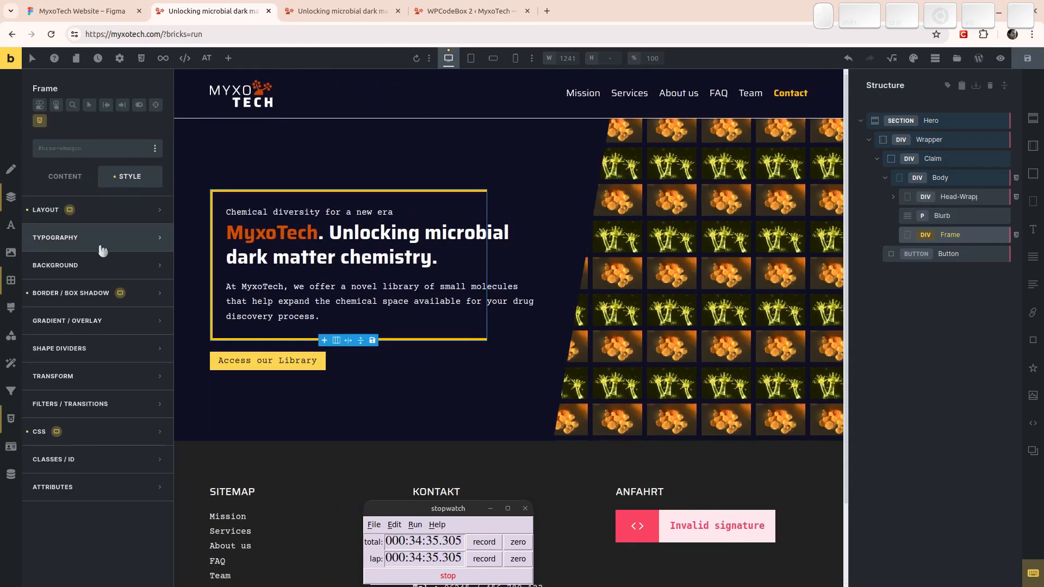
pyautogui.click(104, 210)
pyautogui.click(102, 209)
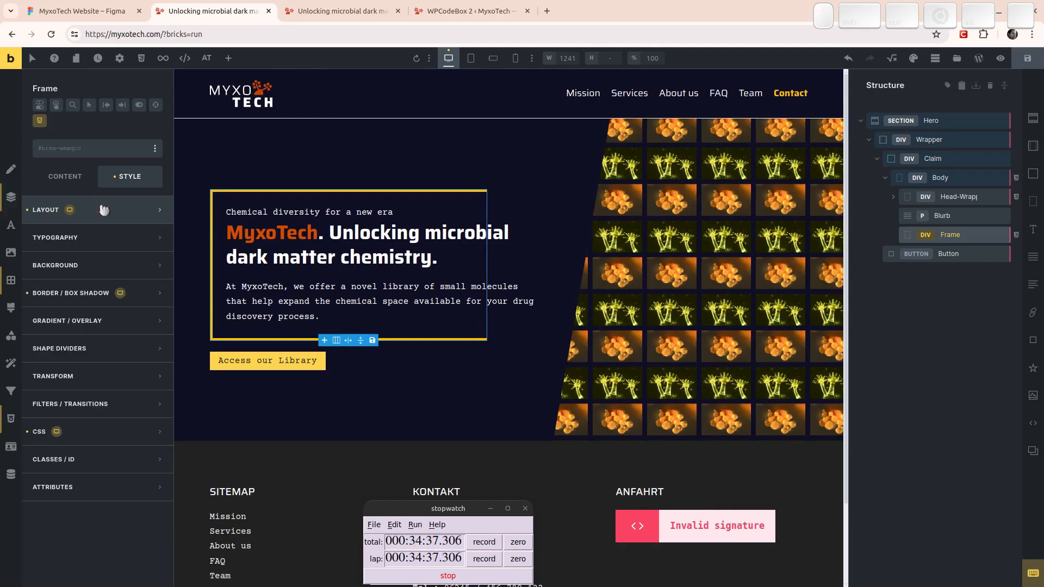
pyautogui.click(83, 288)
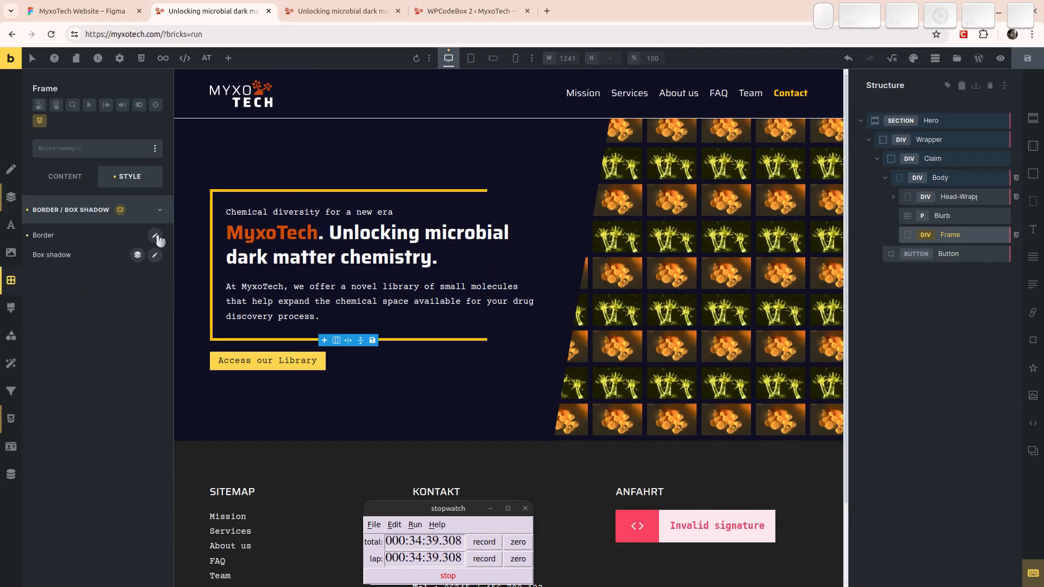
pyautogui.click(154, 235)
pyautogui.doubleClick(95, 291)
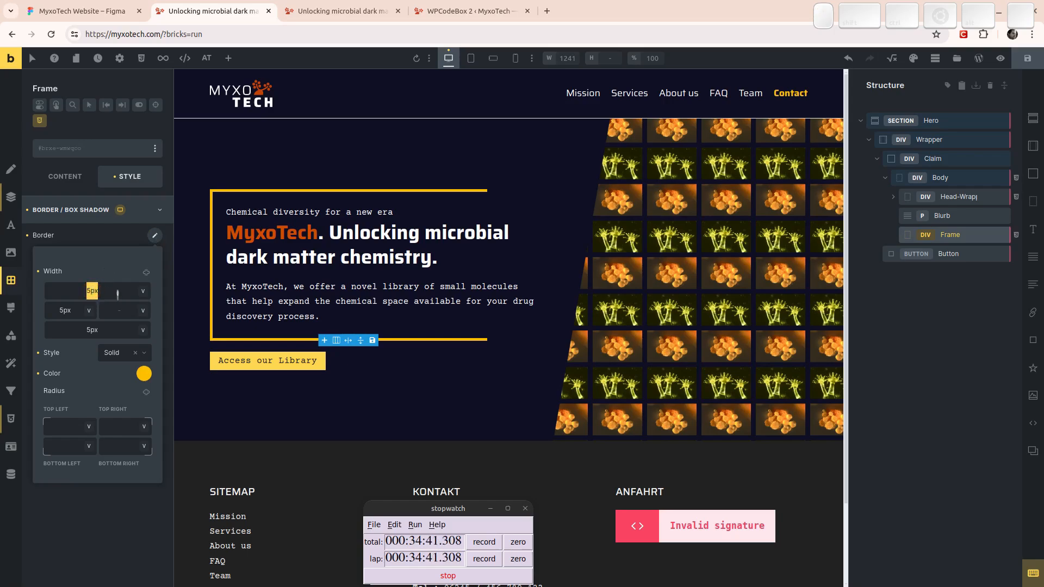
pyautogui.write('var(--claim-border')
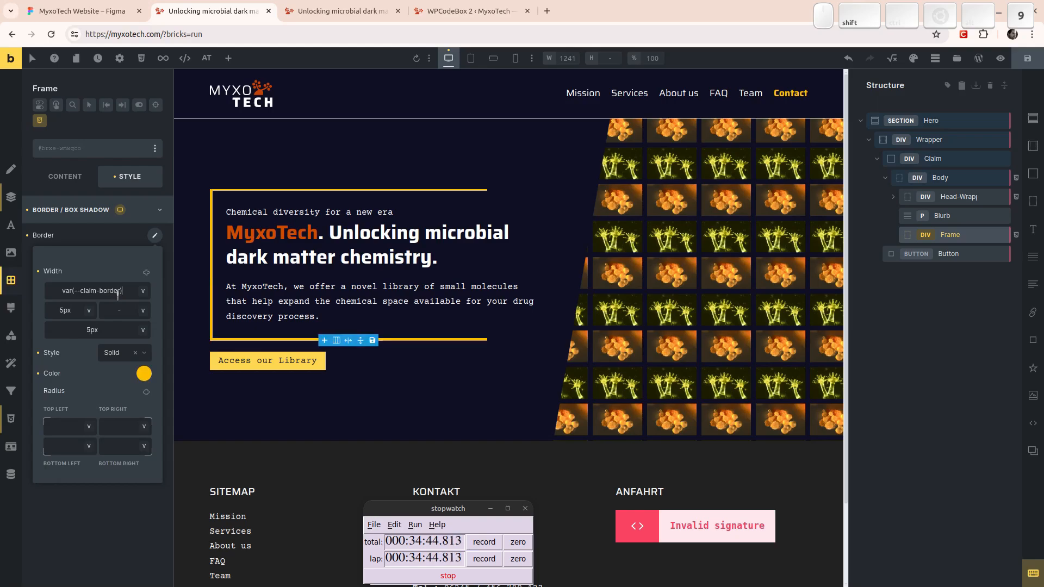
pyautogui.hotkey('ctrl', 'a')
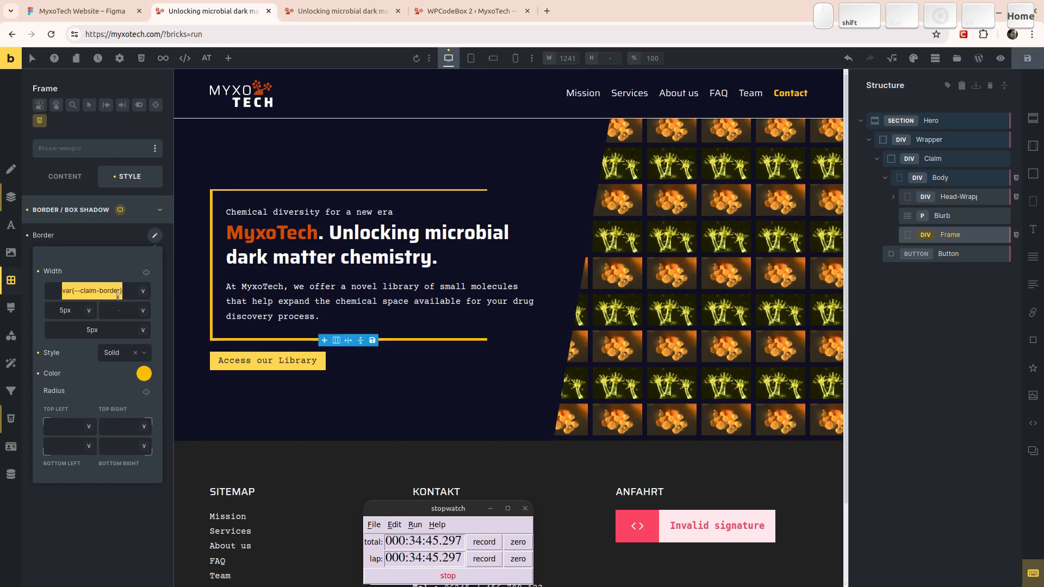
pyautogui.hotkey('ctrl', 'c')
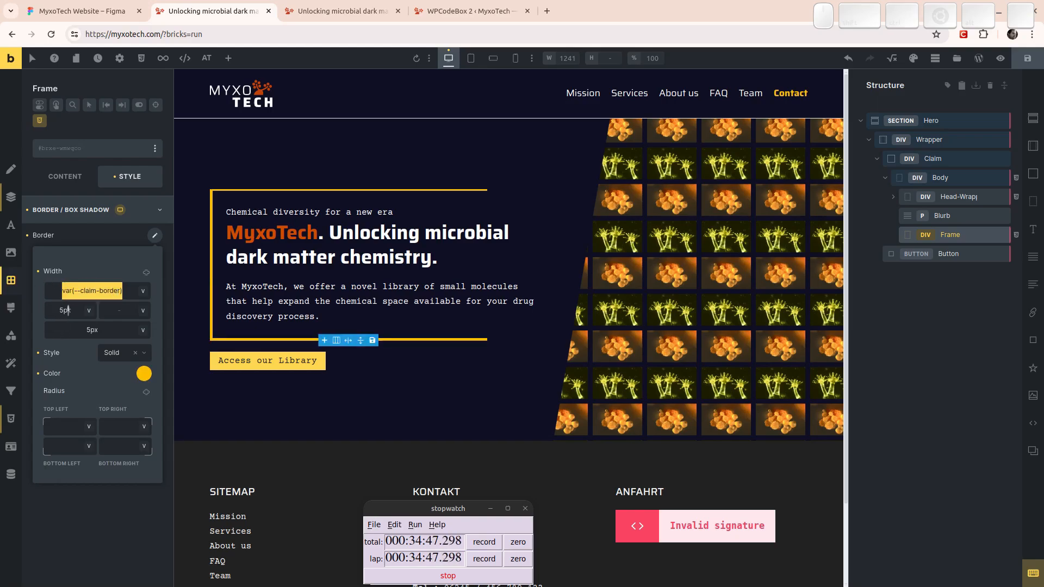
pyautogui.click(68, 310)
pyautogui.hotkey('ctrl', 'a')
pyautogui.hotkey('ctrl', 'v')
pyautogui.click(91, 330)
pyautogui.hotkey('ctrl', 'a')
pyautogui.hotkey('ctrl', 'v')
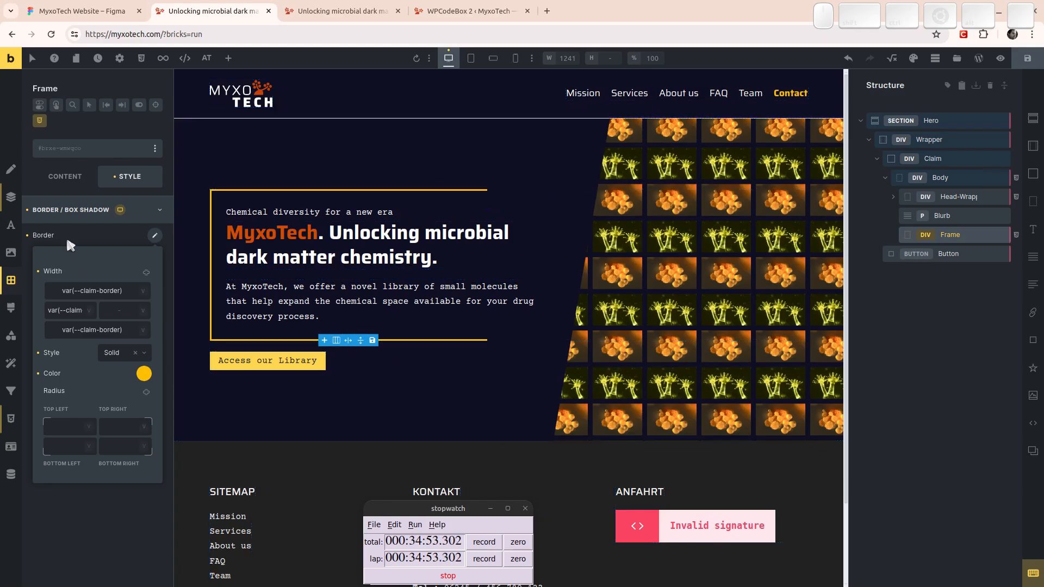
pyautogui.click(82, 209)
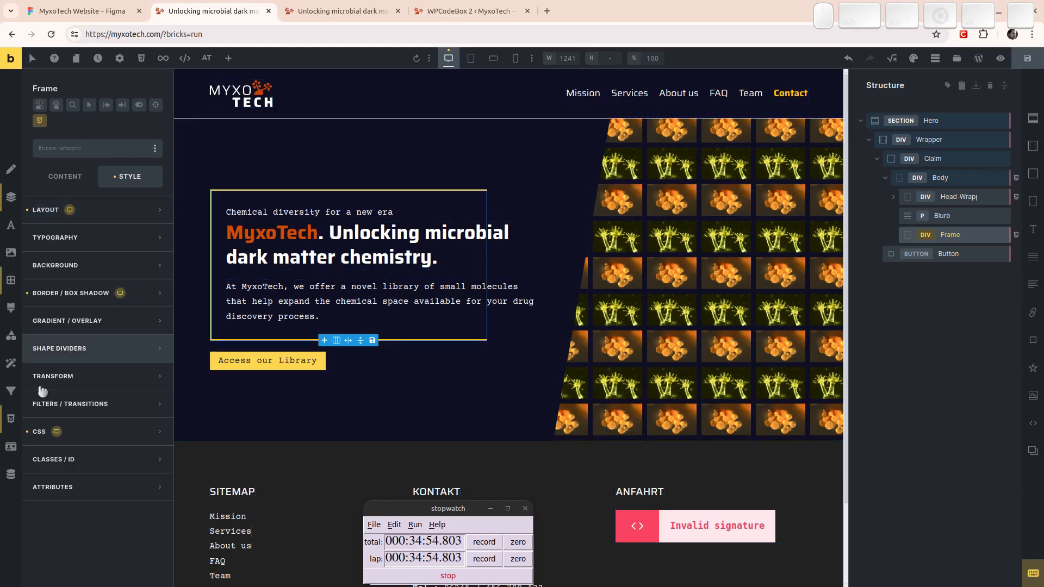
# Cut the --claim-padding rule out of the Body div's custom CSS and paste it back into the same place.
pyautogui.click(11, 419)
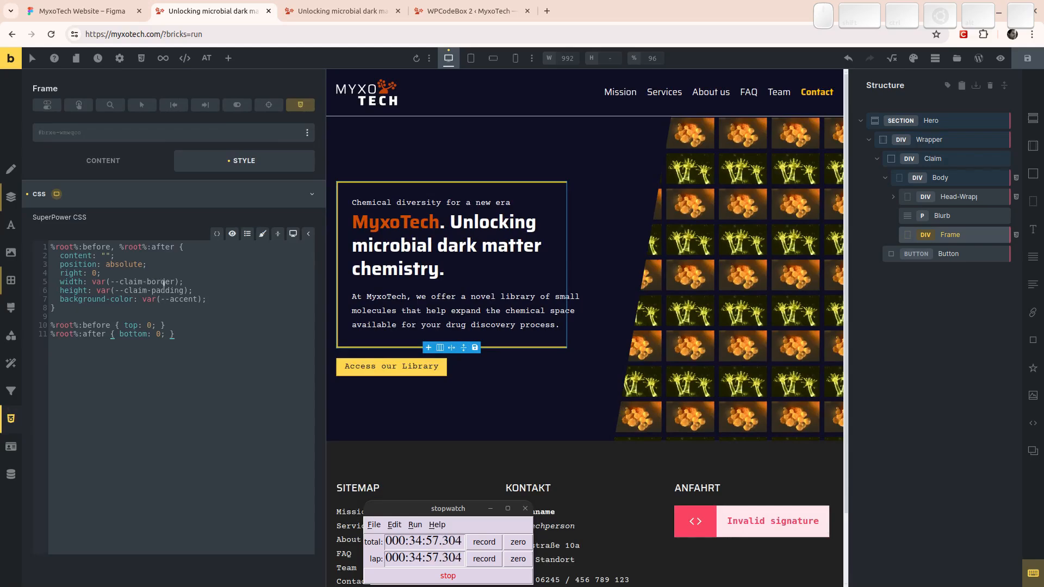
pyautogui.click(944, 179)
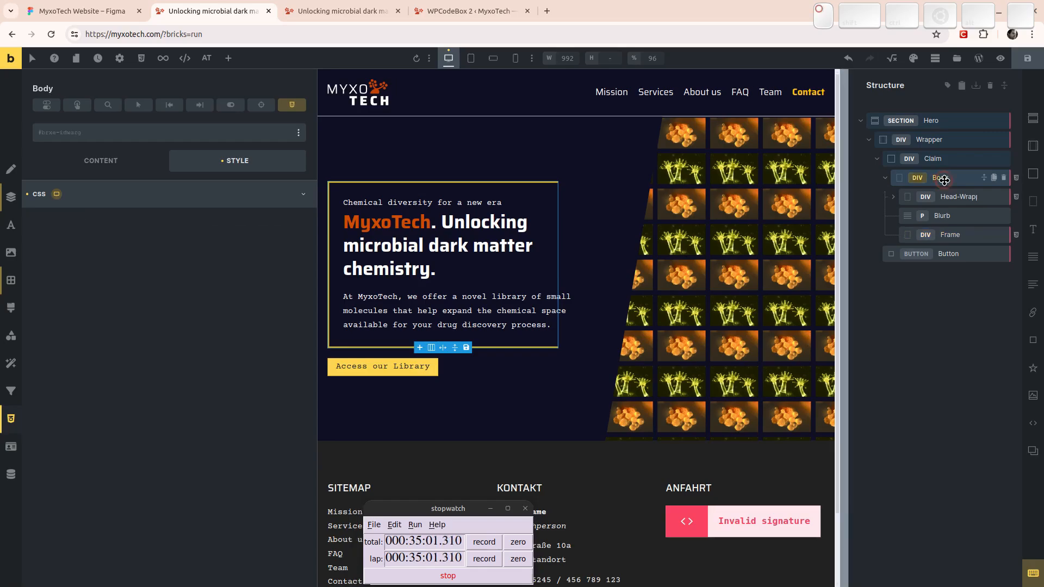
pyautogui.click(129, 304)
pyautogui.hotkey('ctrl', 's')
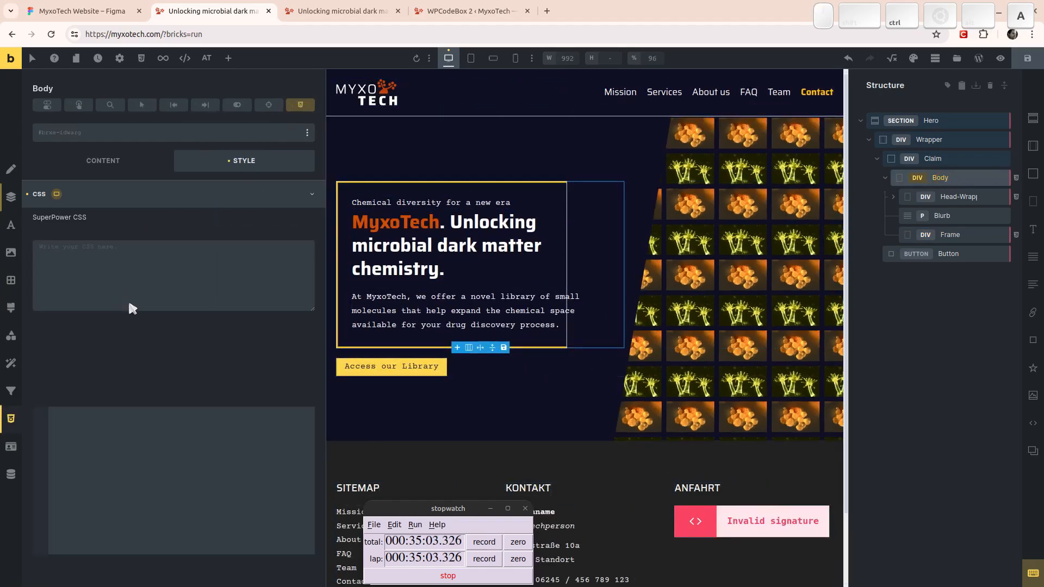
pyautogui.click(117, 287)
pyautogui.hotkey('ctrl', 'a')
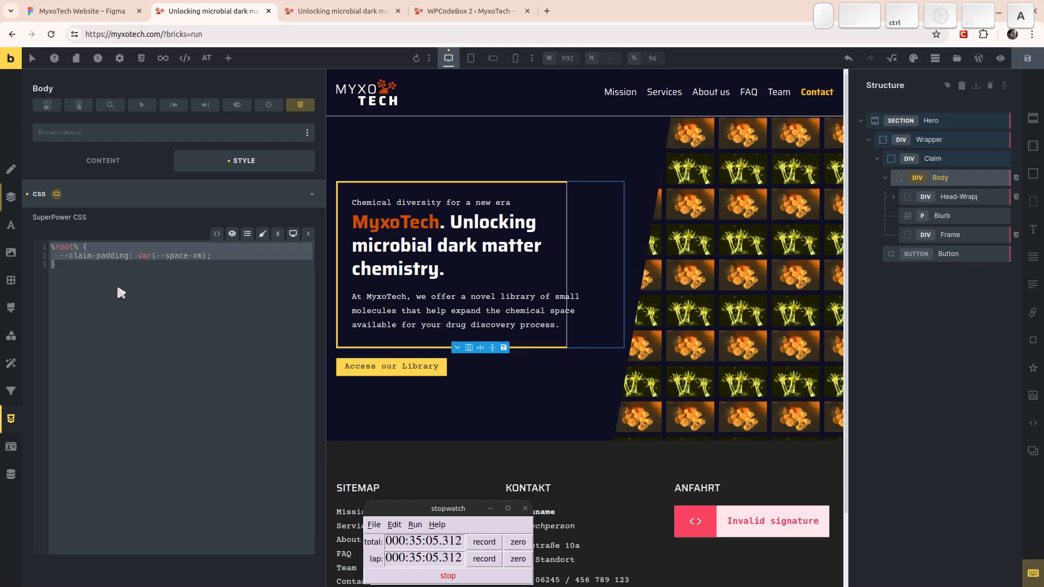
pyautogui.press('BackSpace')
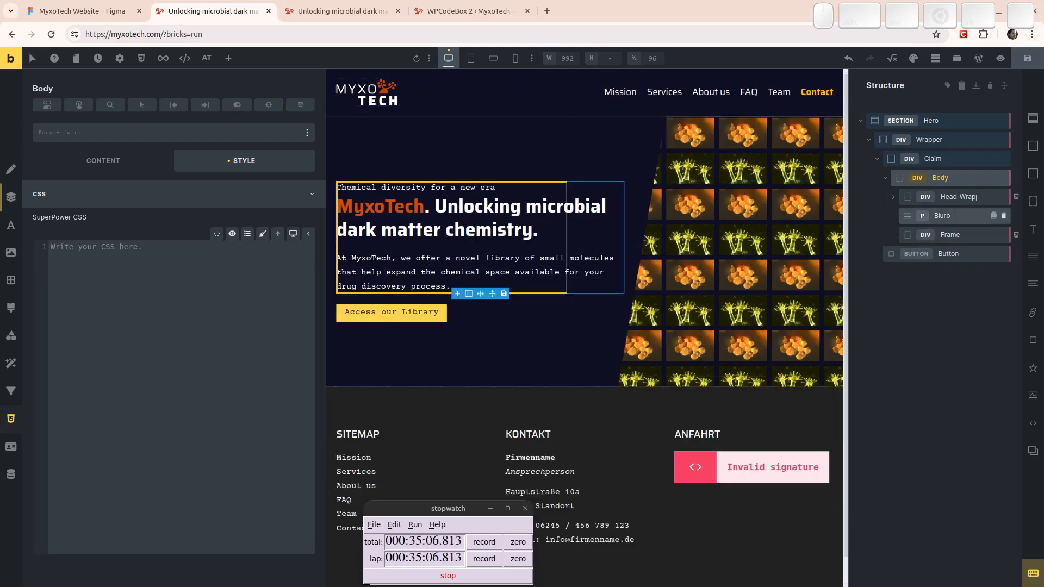
pyautogui.click(949, 234)
pyautogui.click(241, 333)
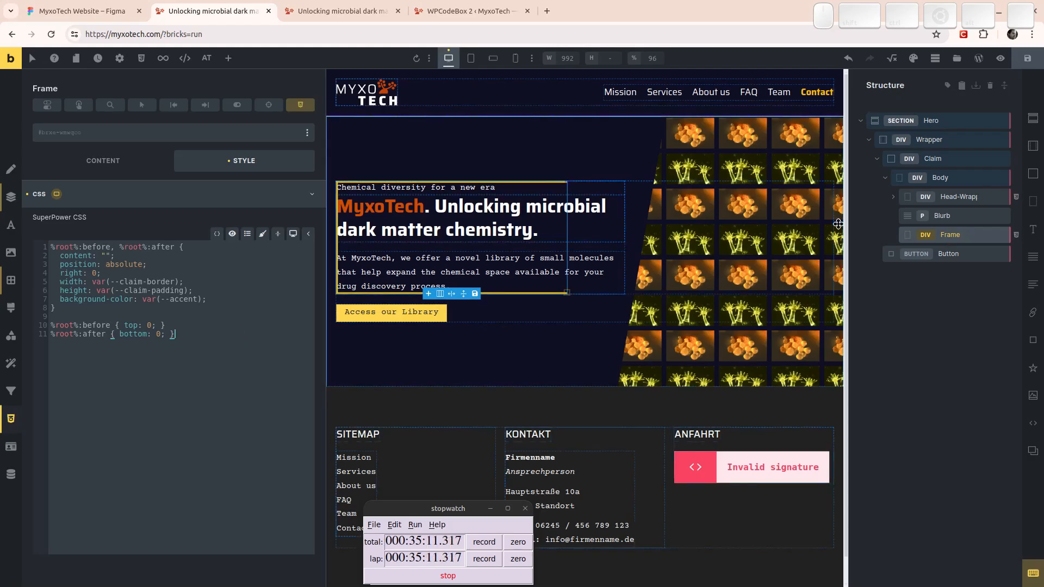
pyautogui.click(951, 177)
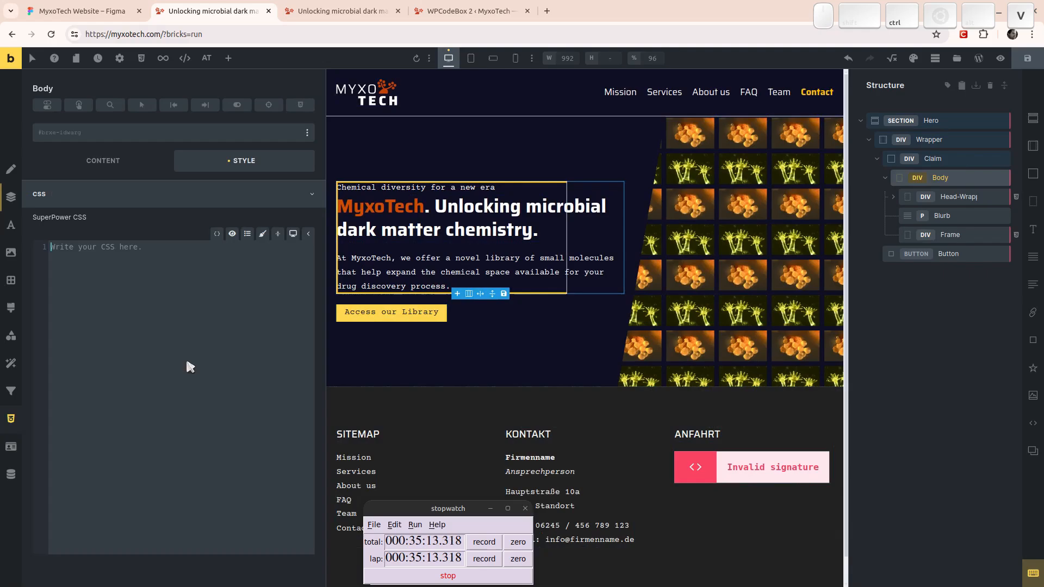
pyautogui.click(101, 248)
pyautogui.hotkey('ctrl', 'v')
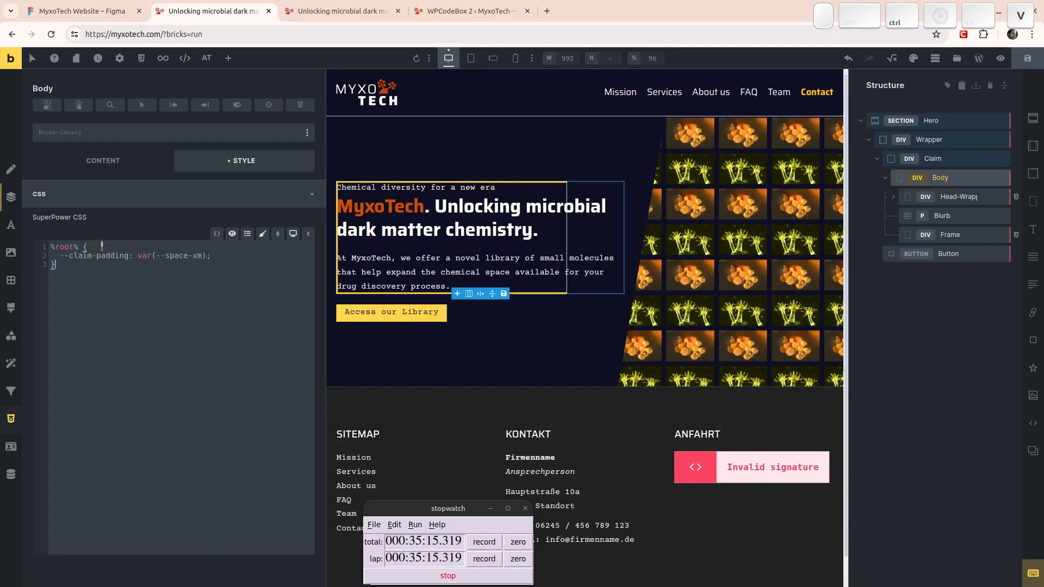
# Add --claim-border: 5px; below --claim-padding in the Body div's custom CSS and save the page.
pyautogui.click(220, 255)
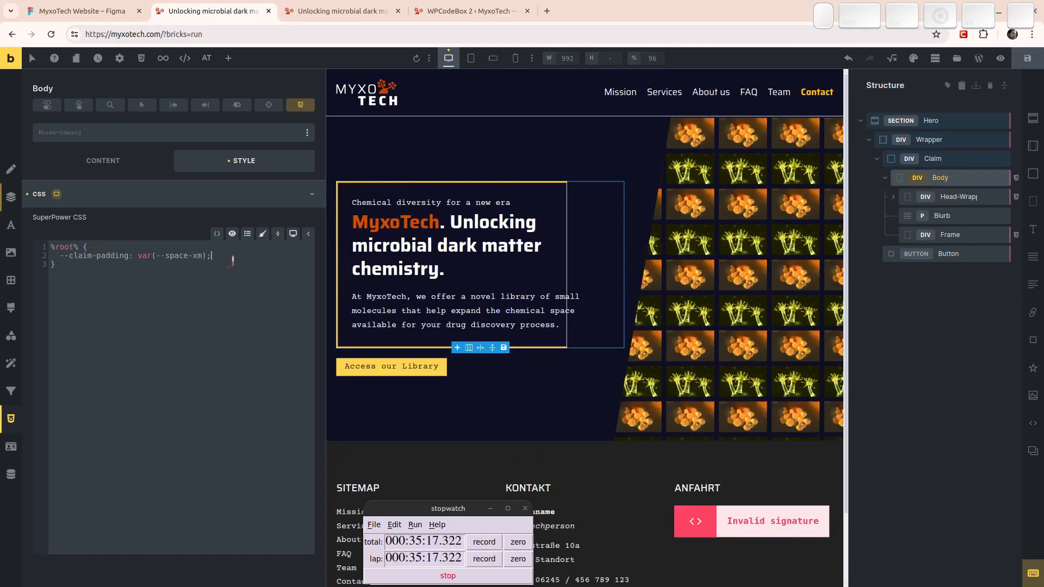
pyautogui.press('Return')
pyautogui.write('--claim-border: 5px;')
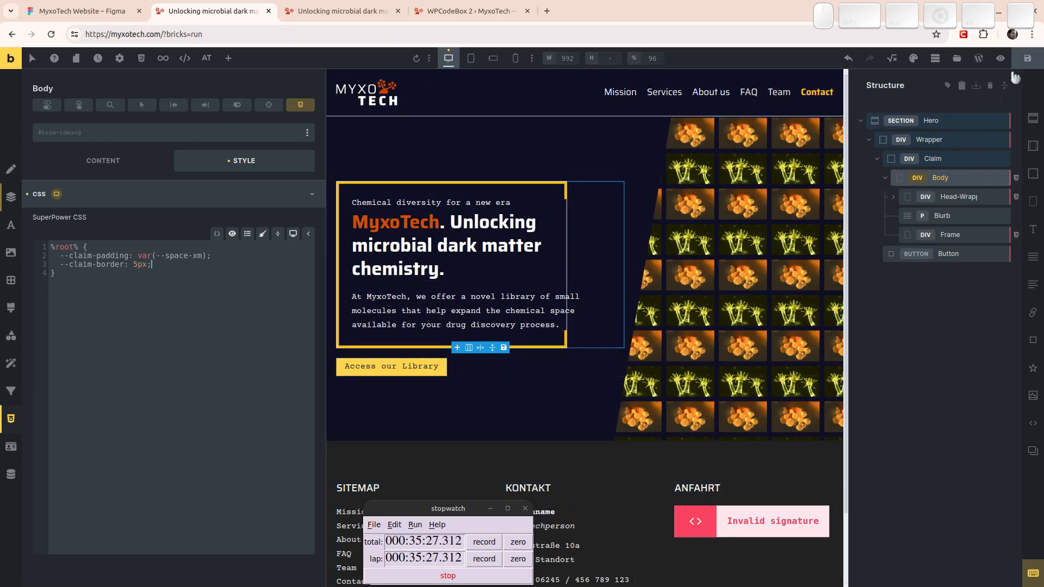
pyautogui.click(1025, 60)
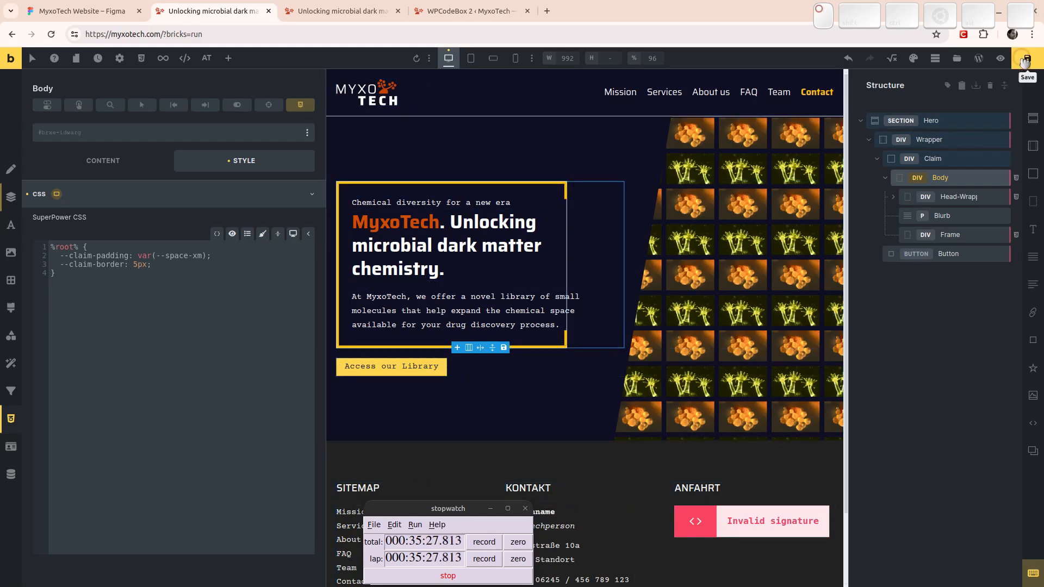
pyautogui.click(885, 178)
pyautogui.click(884, 177)
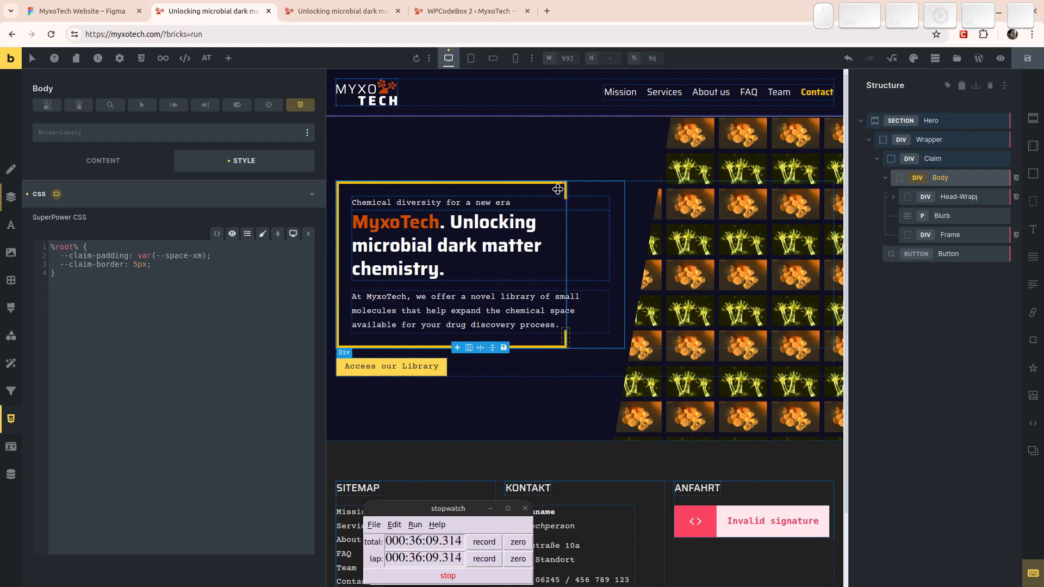
# Try setting the Body div's padding on all four sides to calc(var(--claim-padding) + 1rem).
pyautogui.click(170, 194)
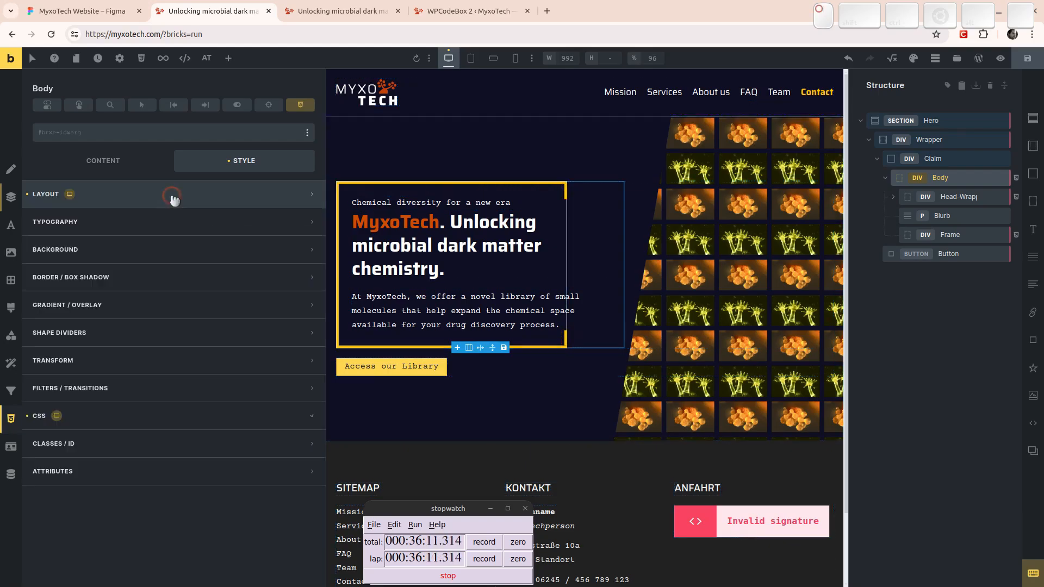
pyautogui.click(95, 210)
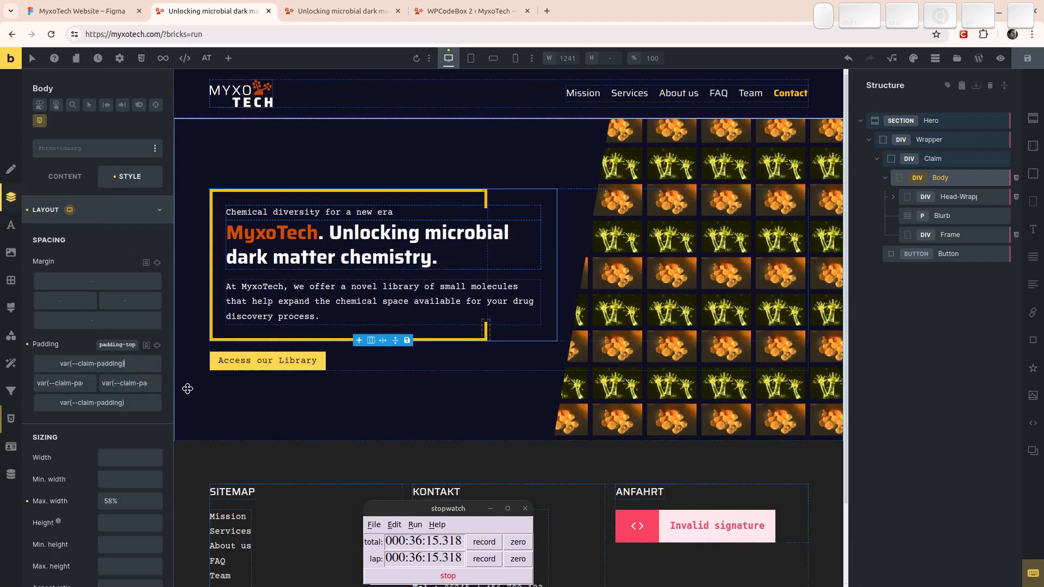
pyautogui.hotkey('shift', 'Home')
pyautogui.write('calc')
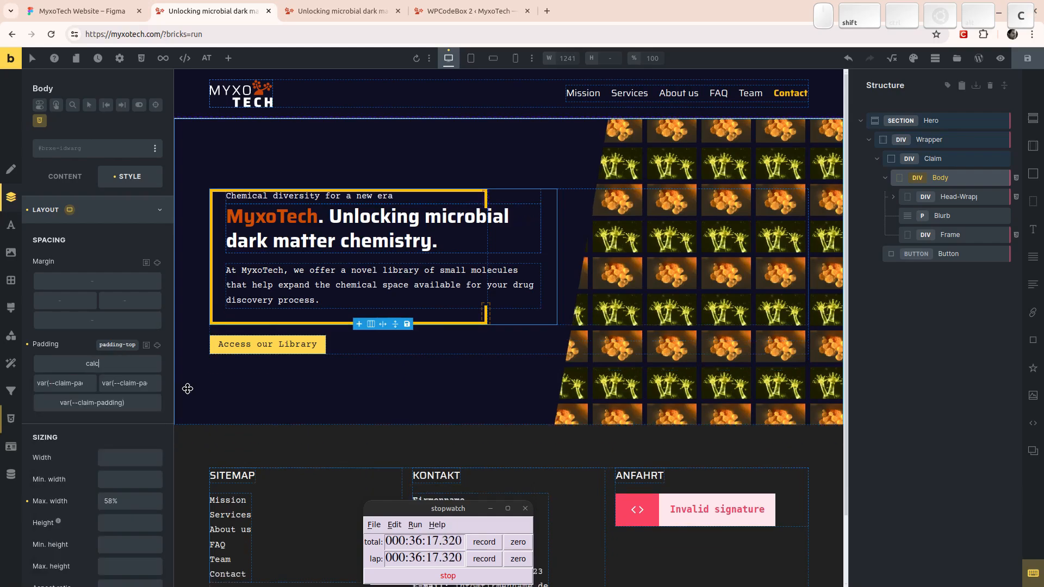
pyautogui.write('(padding')
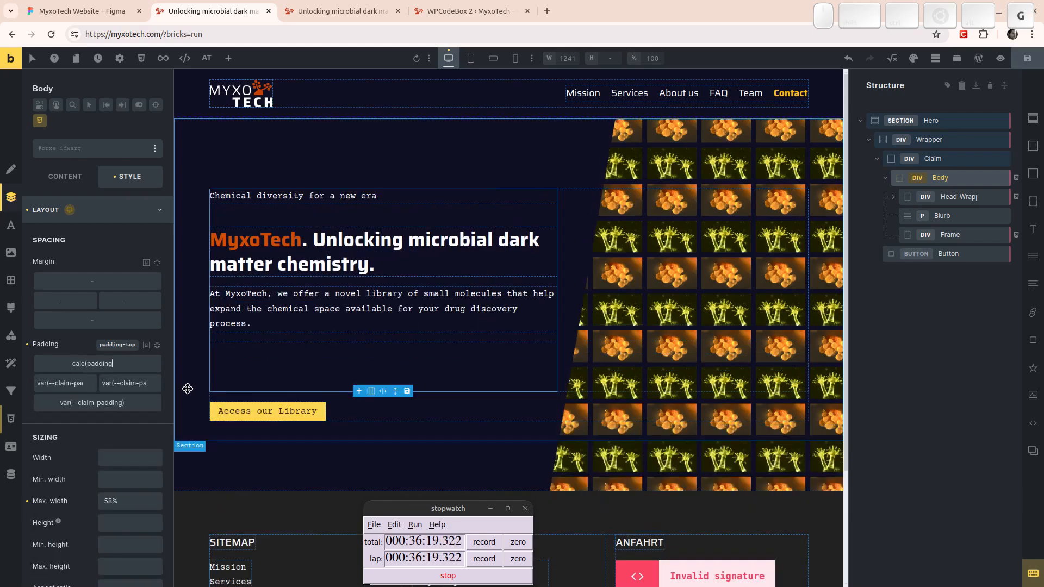
pyautogui.press('BackSpace')
pyautogui.press('BackSpace')
pyautogui.press('BackSpace')
pyautogui.press('BackSpace')
pyautogui.press('BackSpace')
pyautogui.press('BackSpace')
pyautogui.press('BackSpace')
pyautogui.write('v')
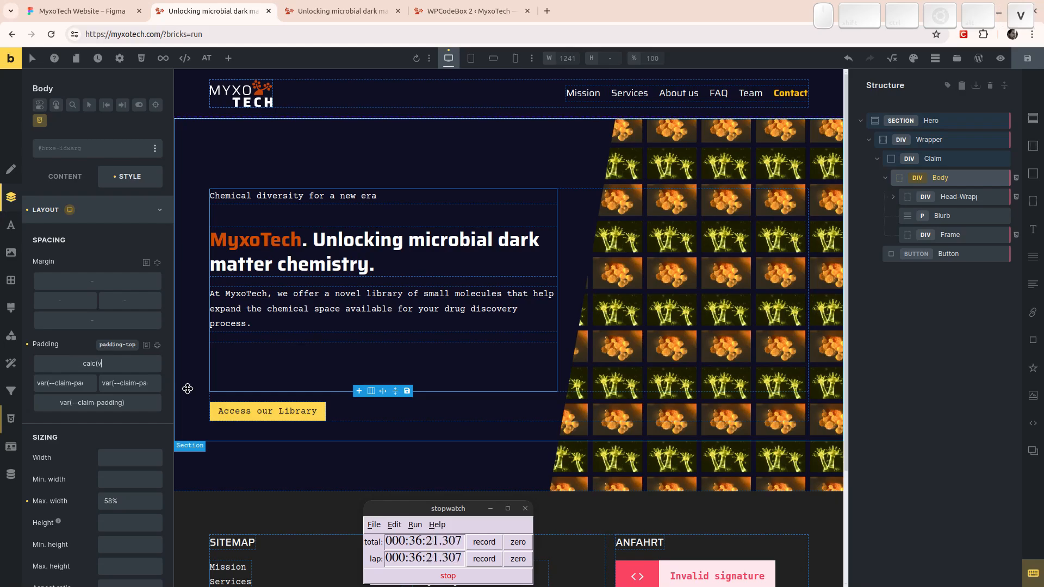
pyautogui.write('ar(--claim-padding) + 1rem)')
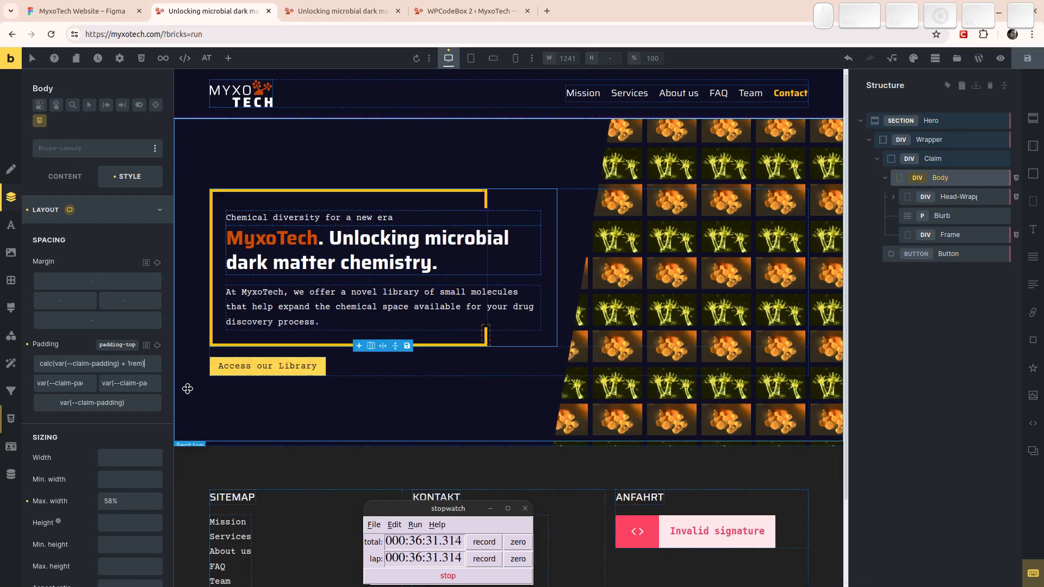
pyautogui.hotkey('ctrl', 'a')
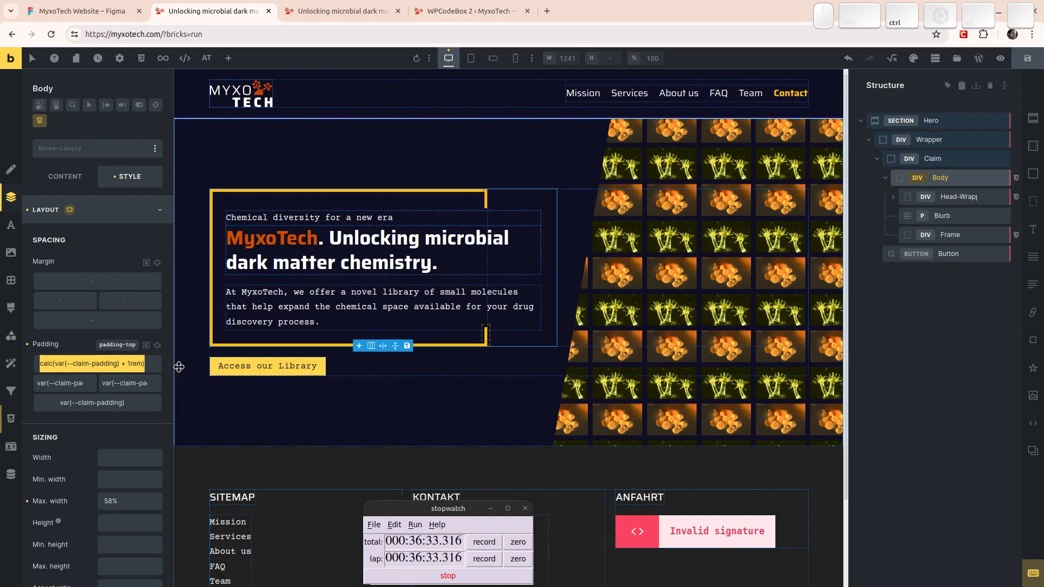
pyautogui.click(157, 345)
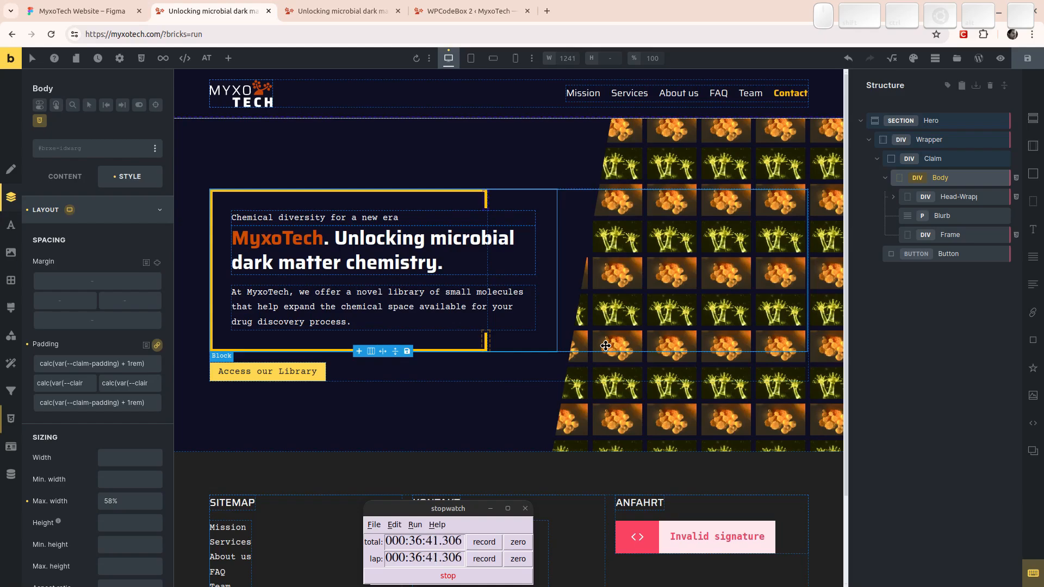
pyautogui.click(122, 379)
pyautogui.press('BackSpace')
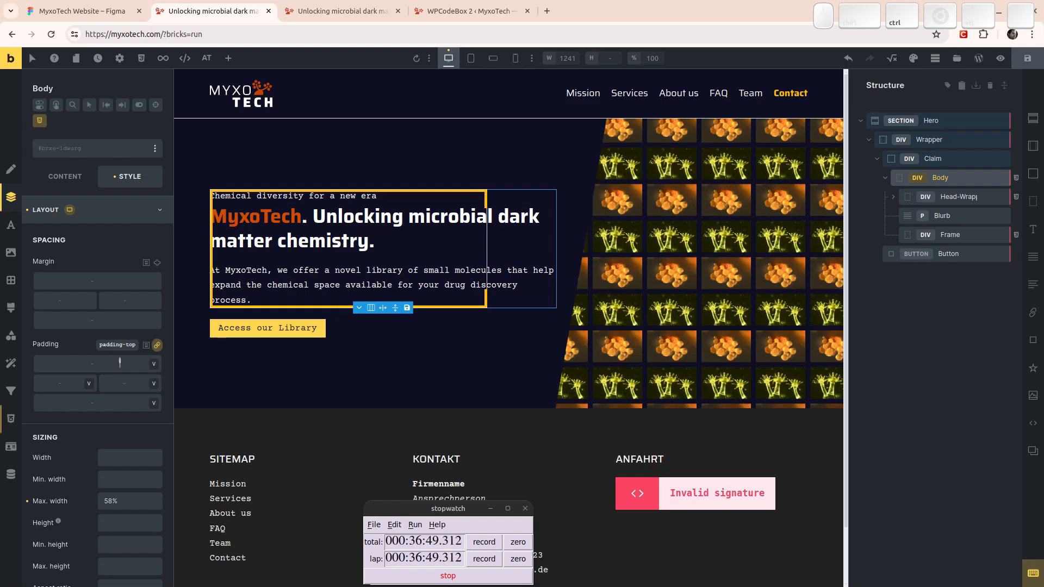
pyautogui.hotkey('ctrl', 'z')
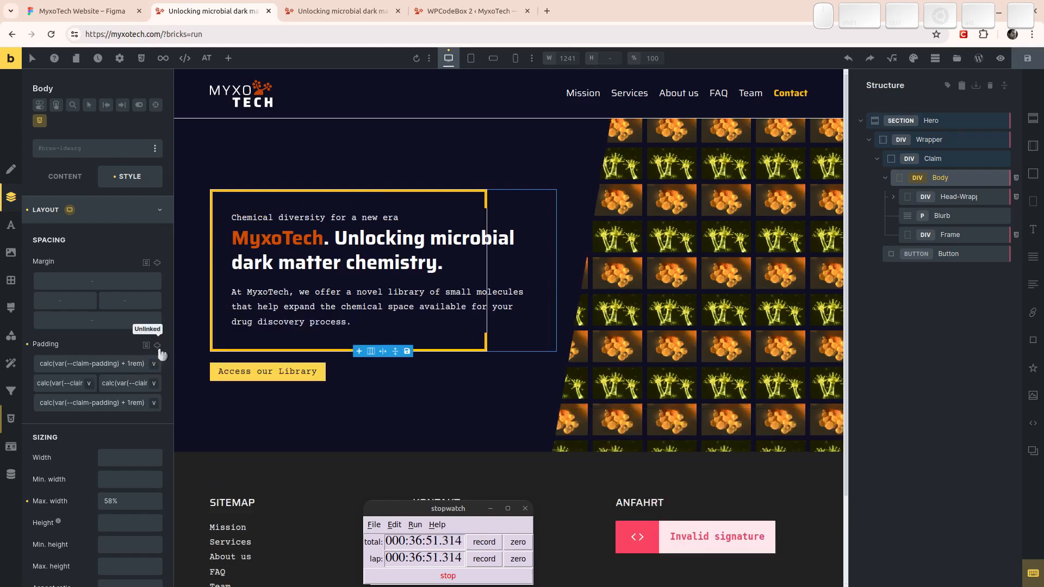
# Clear only the Body div's right padding, keeping the calc padding on its other three sides.
pyautogui.click(133, 384)
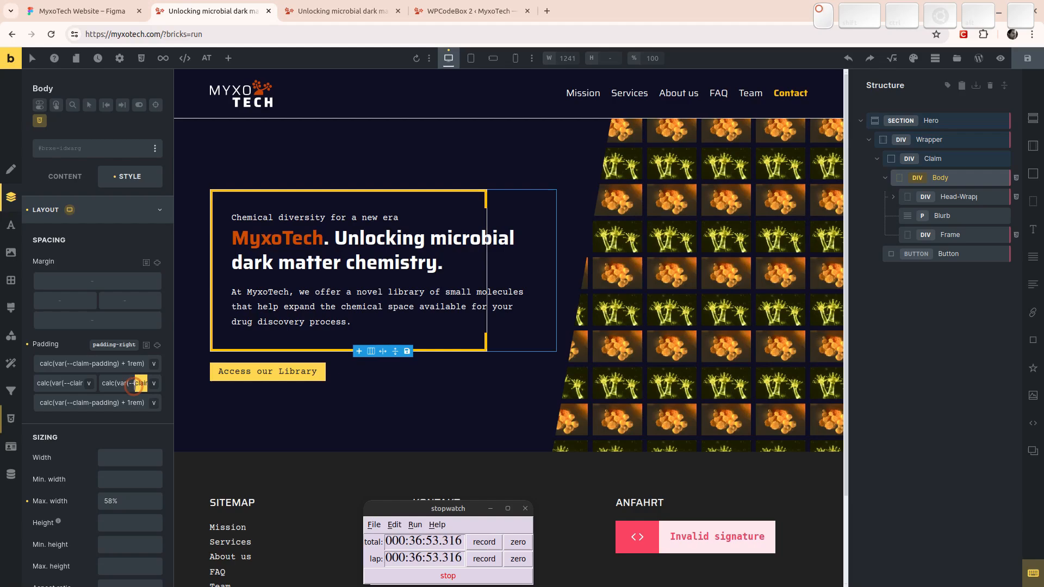
pyautogui.tripleClick(135, 385)
pyautogui.press('Delete')
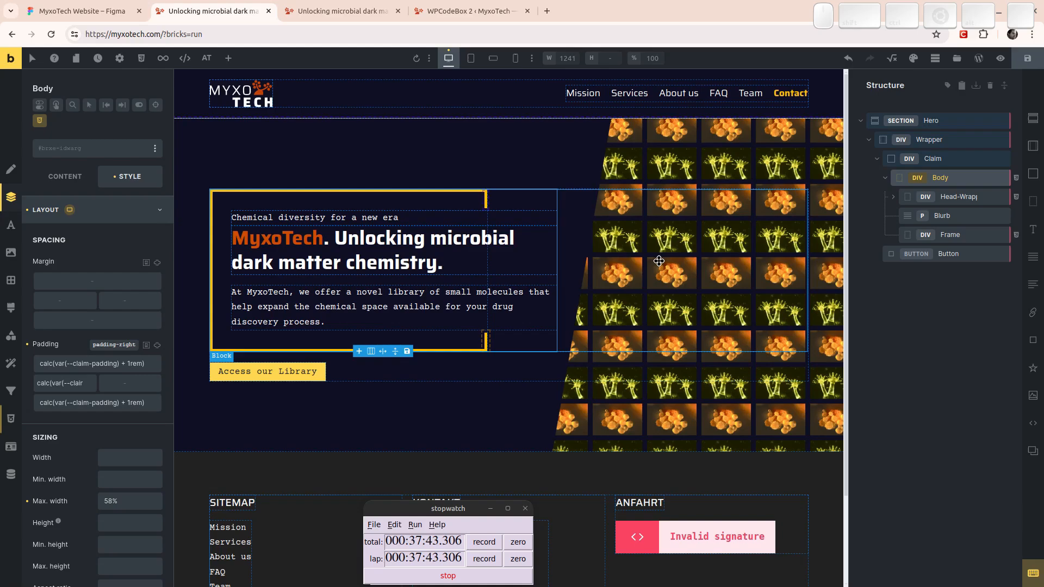
# Inspect the Button, Claim, Body, Head-Wrapper and Wrapper elements and check the Hero section's typography color.
pyautogui.click(274, 372)
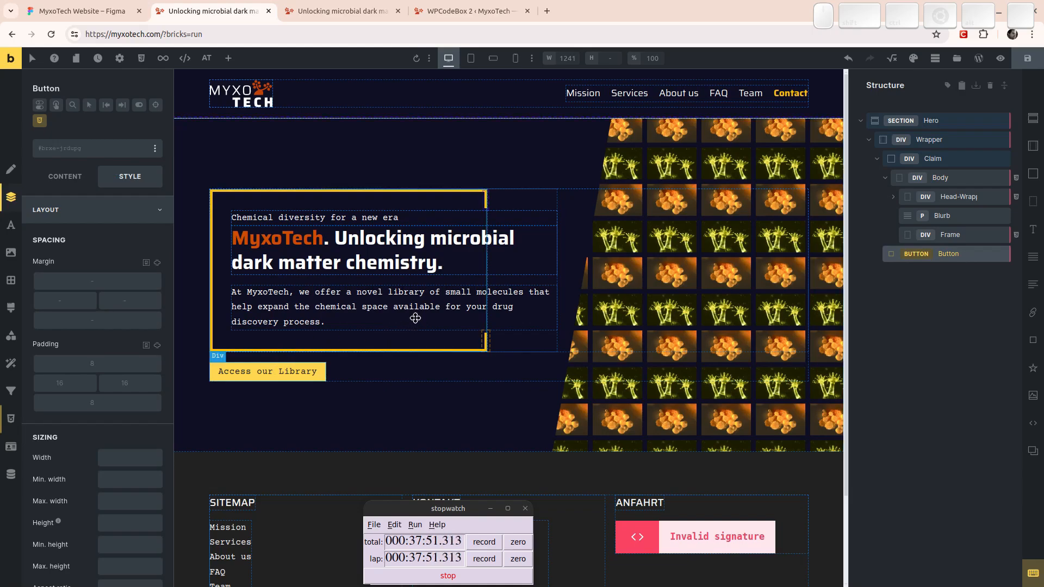
pyautogui.click(930, 158)
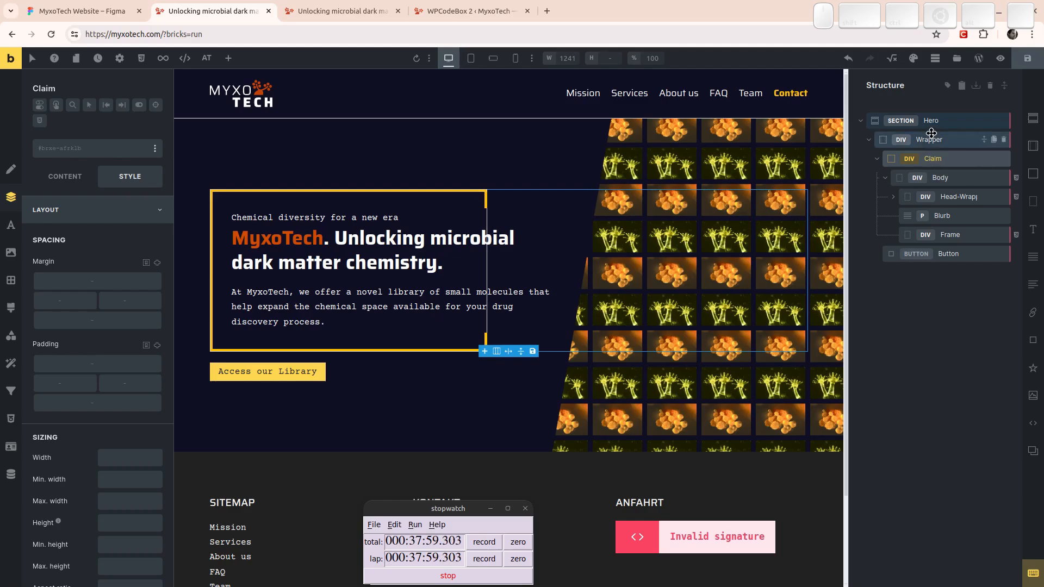
pyautogui.click(930, 140)
pyautogui.click(935, 159)
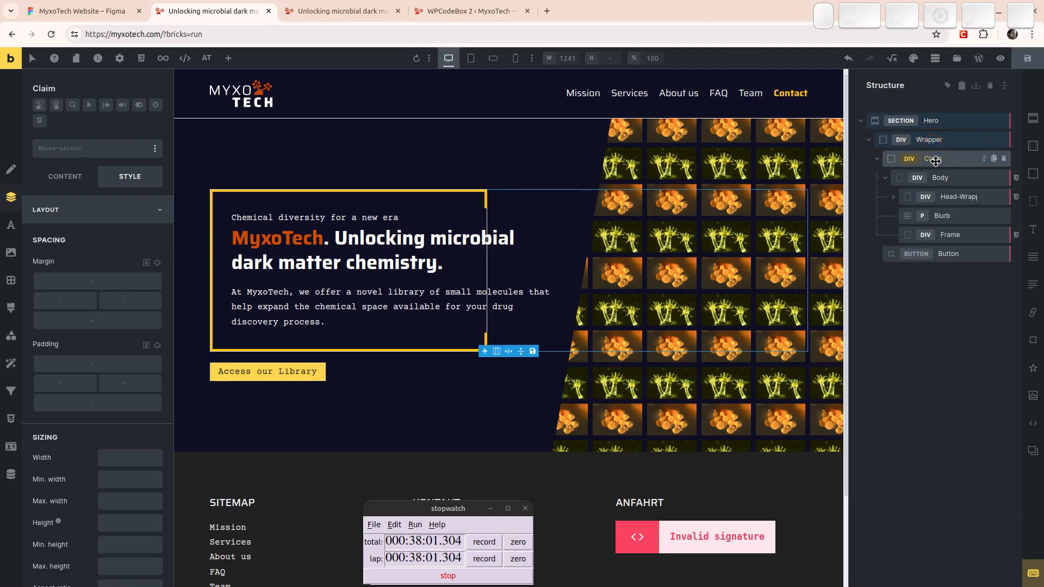
pyautogui.click(949, 180)
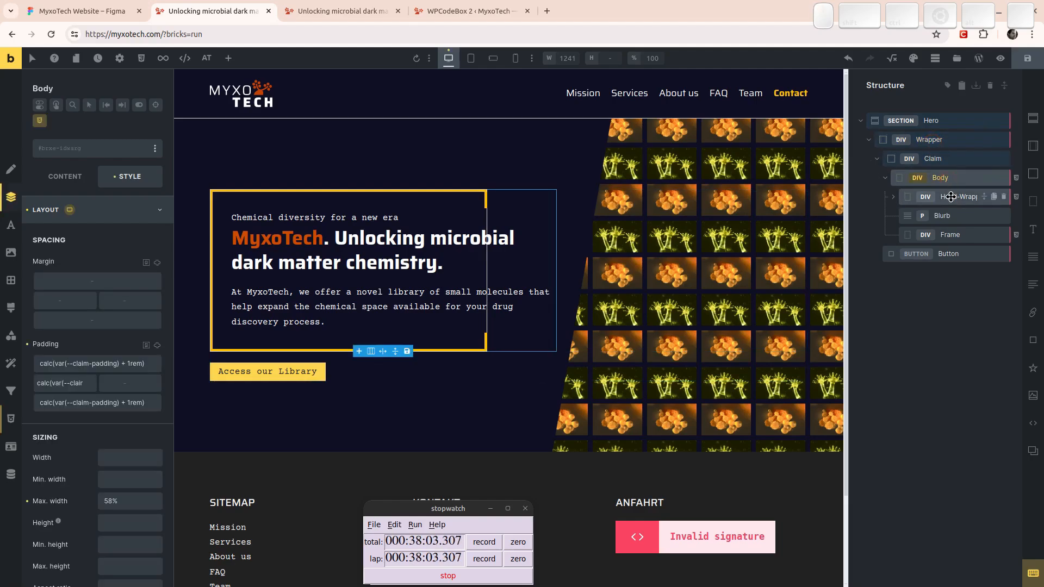
pyautogui.click(941, 197)
pyautogui.click(893, 197)
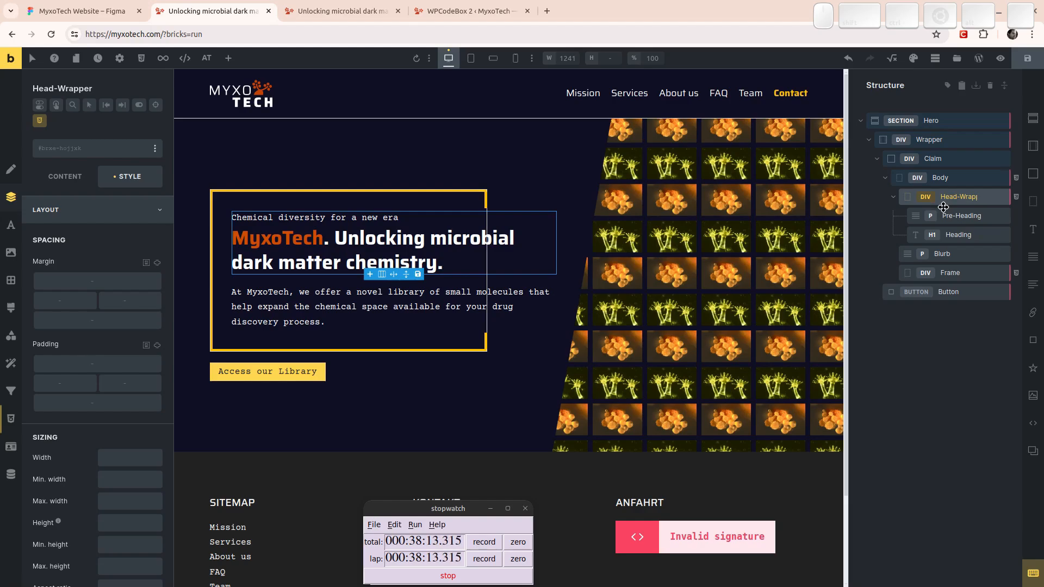
pyautogui.click(933, 140)
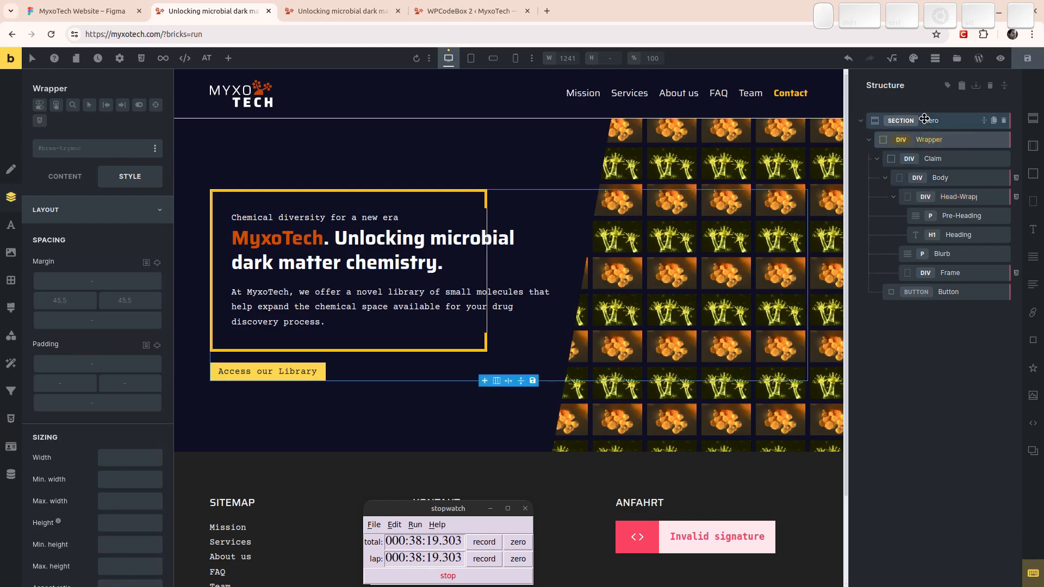
pyautogui.click(927, 120)
pyautogui.click(139, 207)
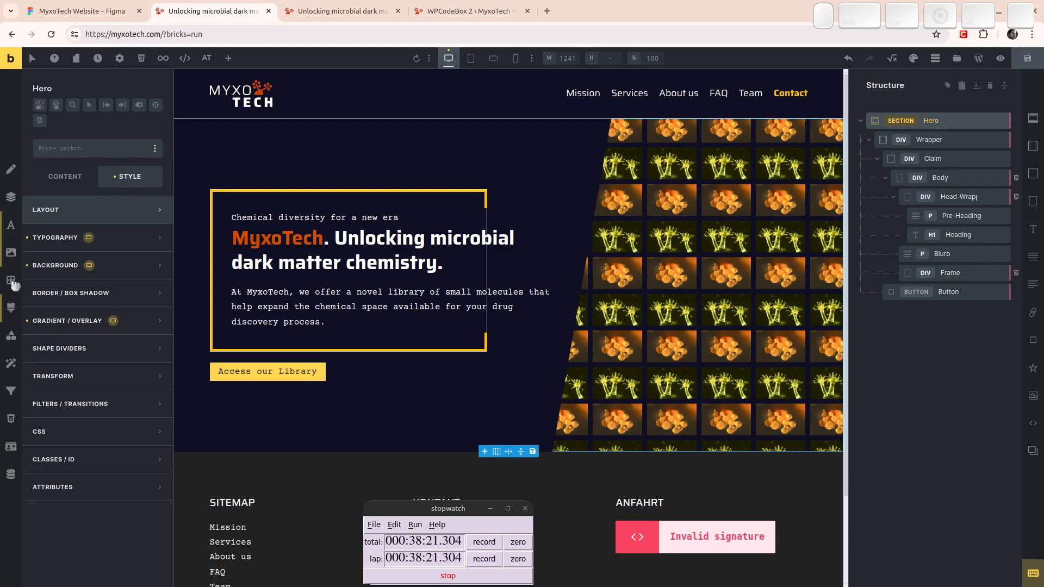
pyautogui.click(132, 234)
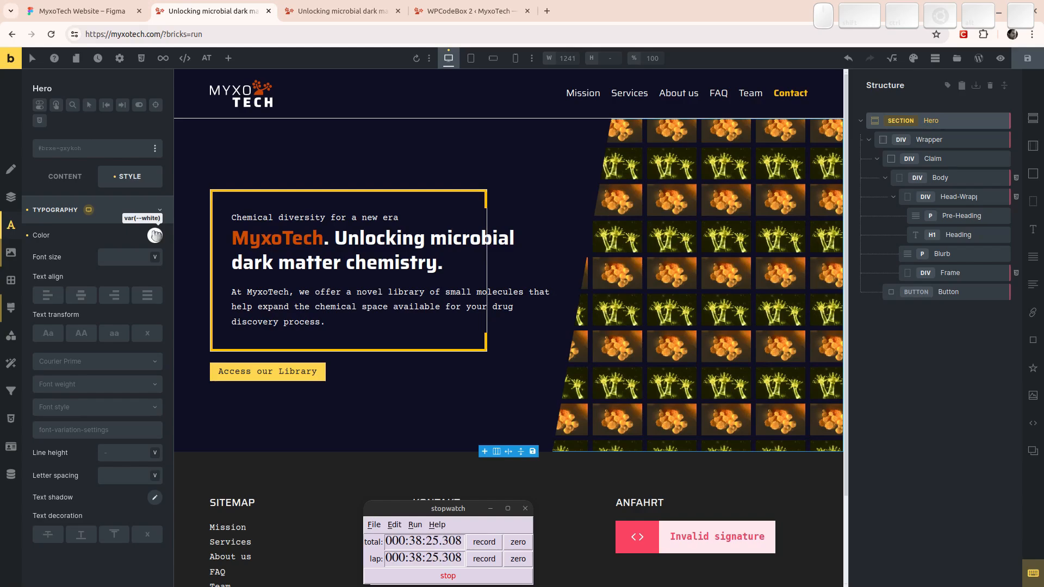
# Convert the Claim block and its children, except the pre-heading, to claim__ classes, copying the ID styles to the classes and erasing them from the IDs.
pyautogui.click(941, 163)
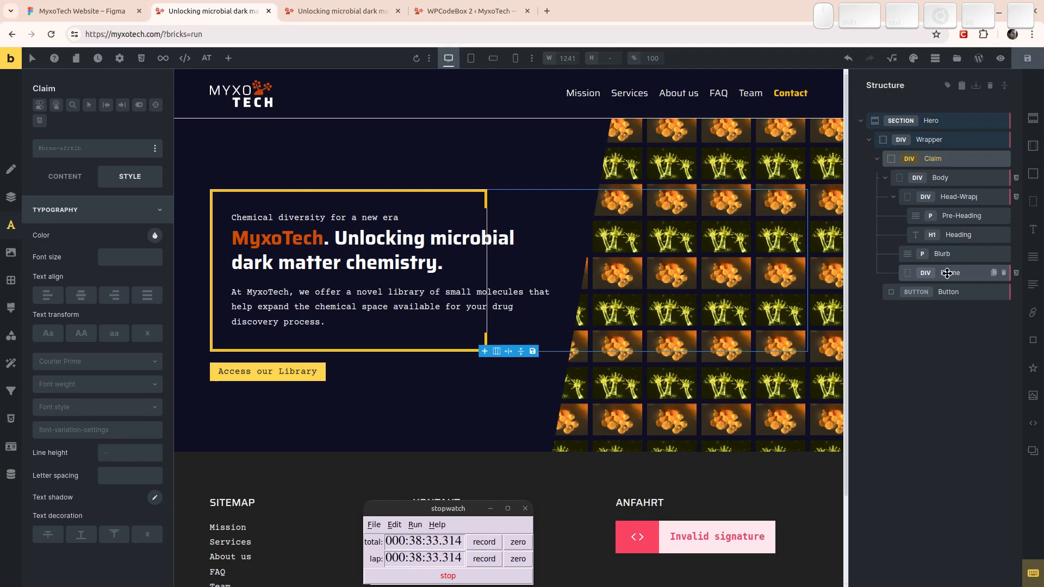
pyautogui.rightClick(935, 161)
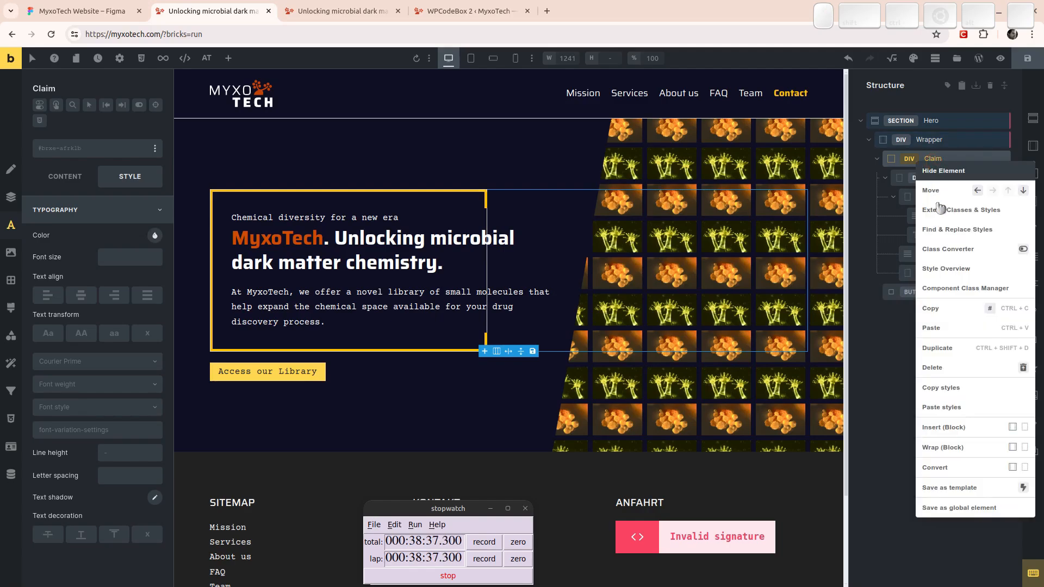
pyautogui.click(951, 249)
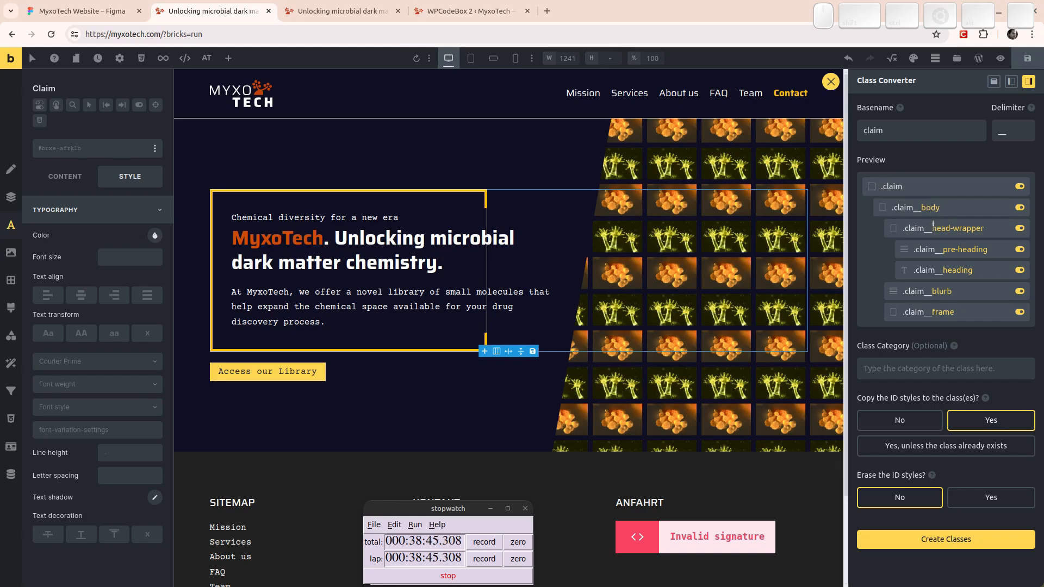
pyautogui.click(1020, 249)
pyautogui.click(988, 502)
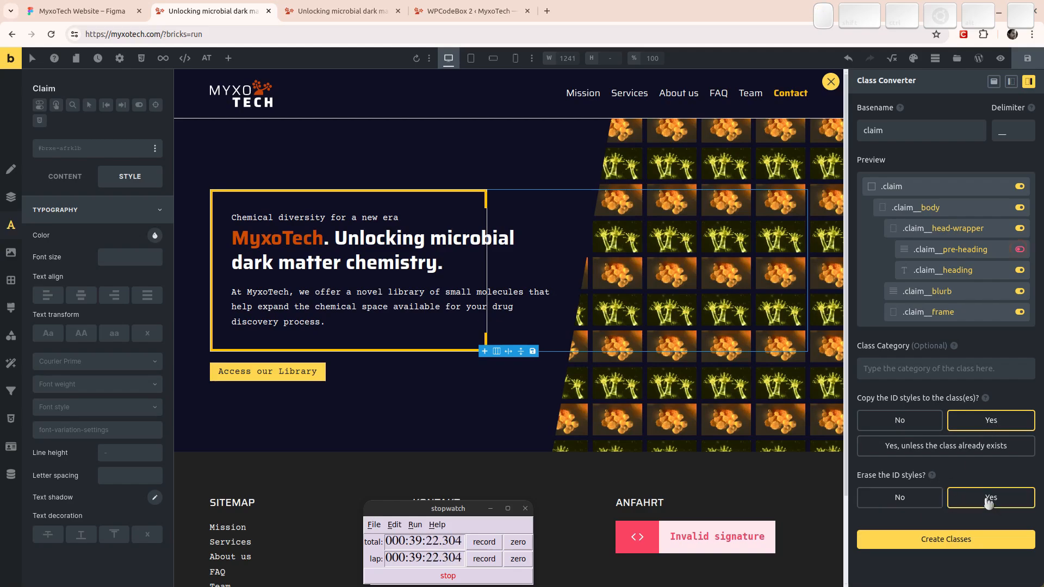
pyautogui.click(939, 540)
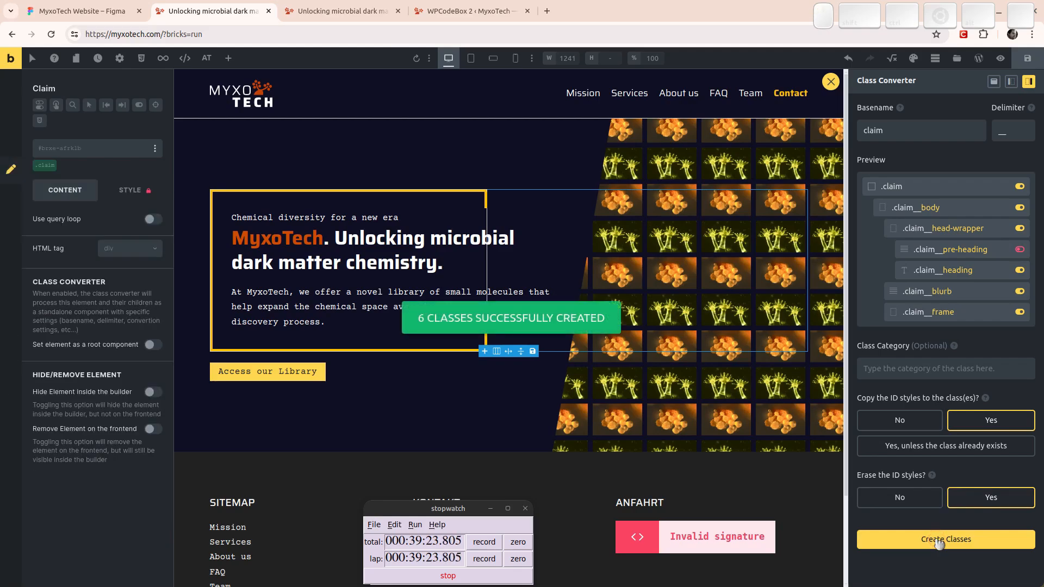
pyautogui.click(830, 84)
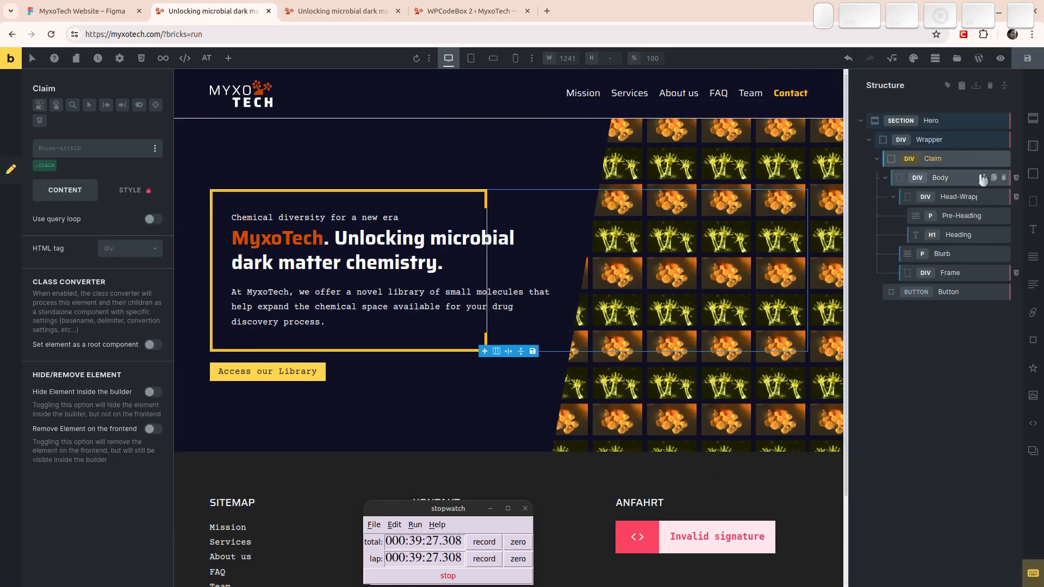
# Check the custom CSS and the layout spacing of the Body div's .claim__body class.
pyautogui.click(965, 178)
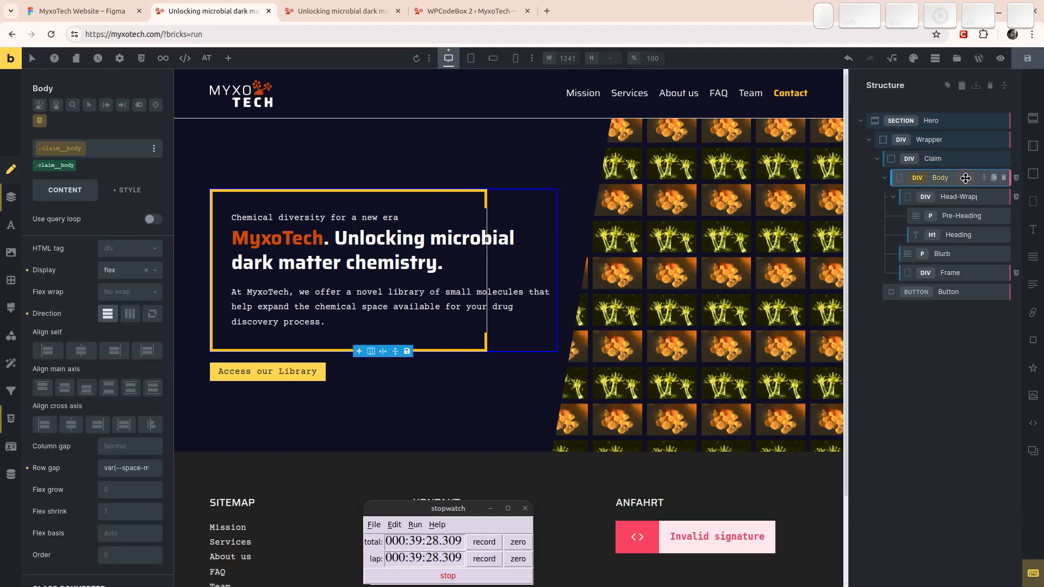
pyautogui.click(130, 191)
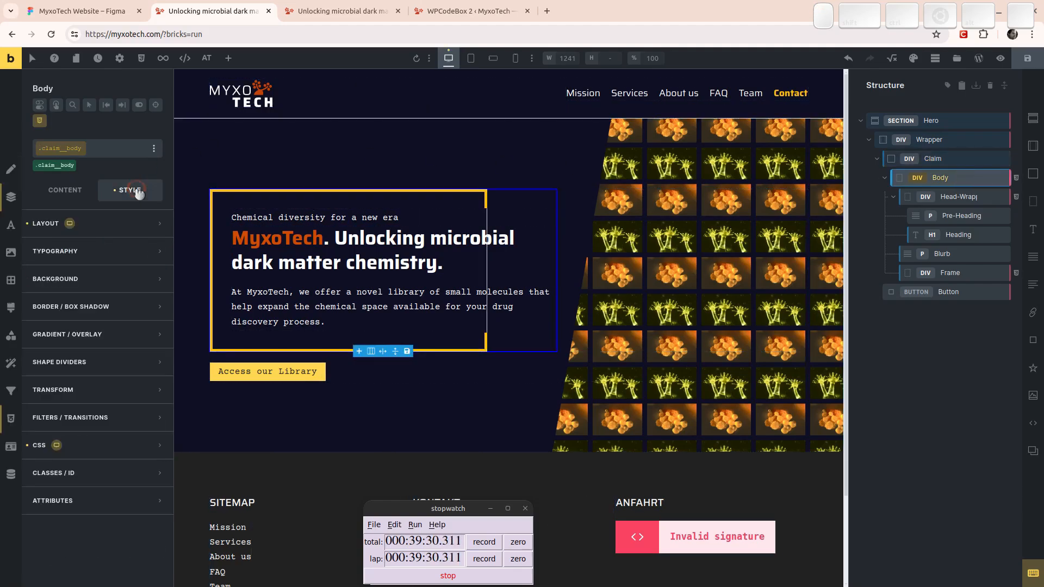
pyautogui.click(93, 445)
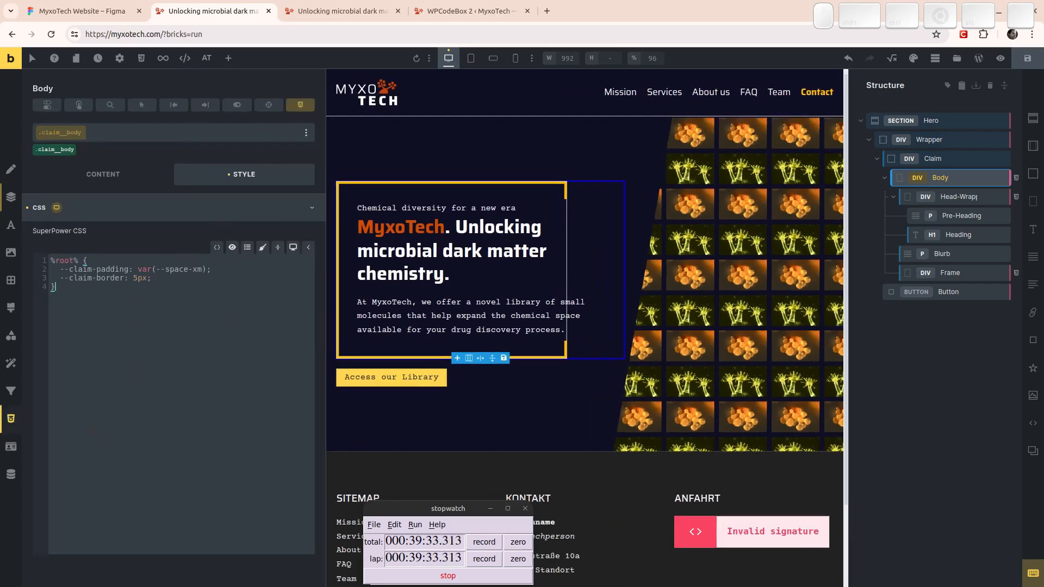
pyautogui.click(100, 216)
pyautogui.click(98, 228)
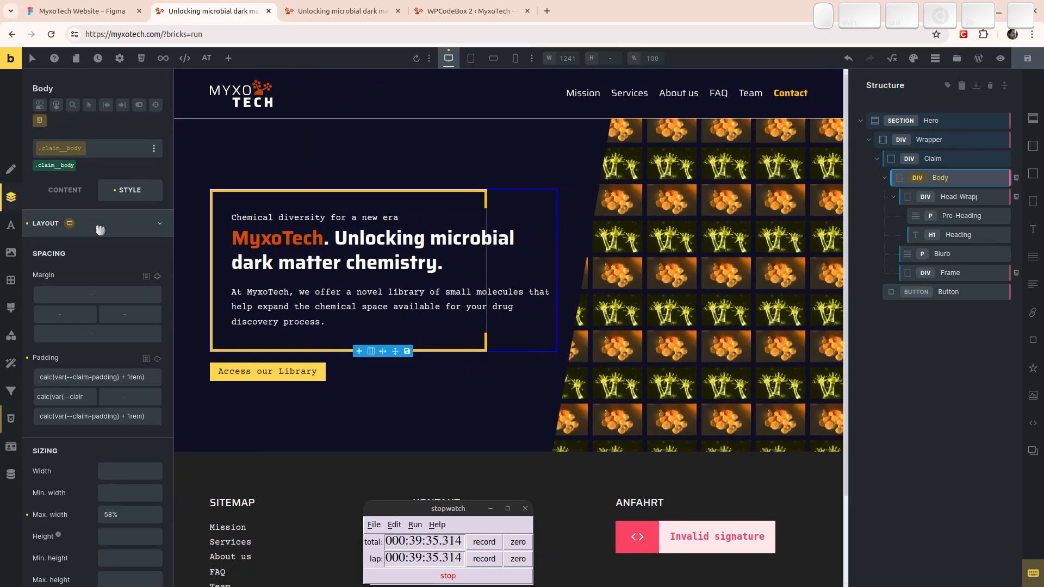
pyautogui.click(100, 229)
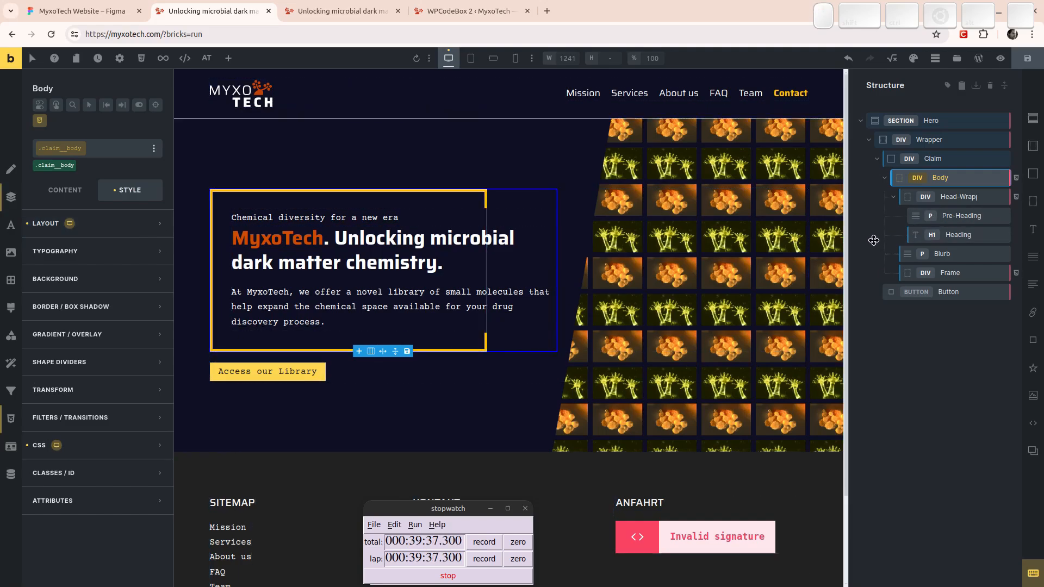
# Save the page, reload the builder and expand the whole element structure.
pyautogui.click(1029, 59)
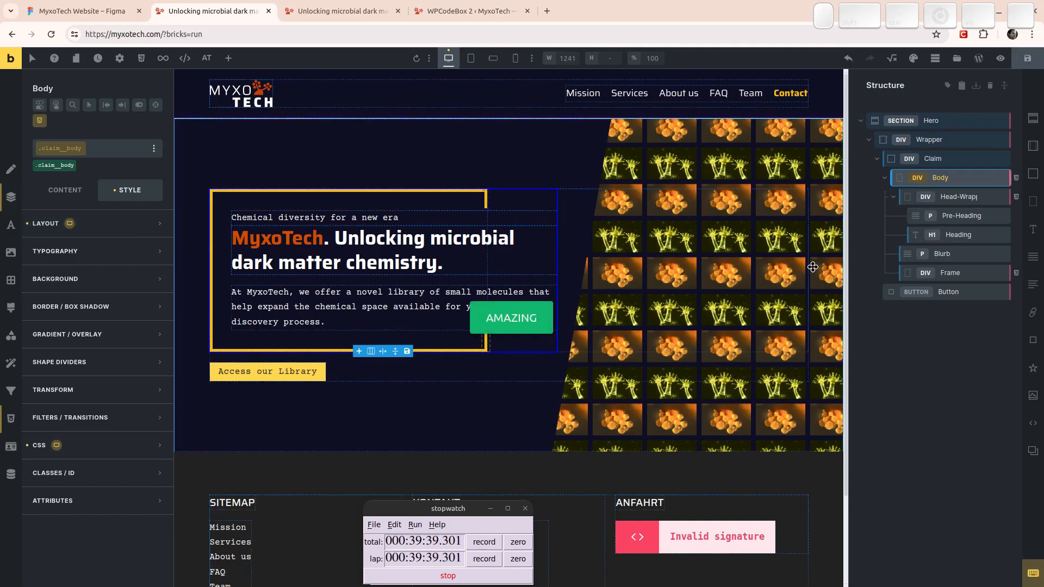
pyautogui.press('F5')
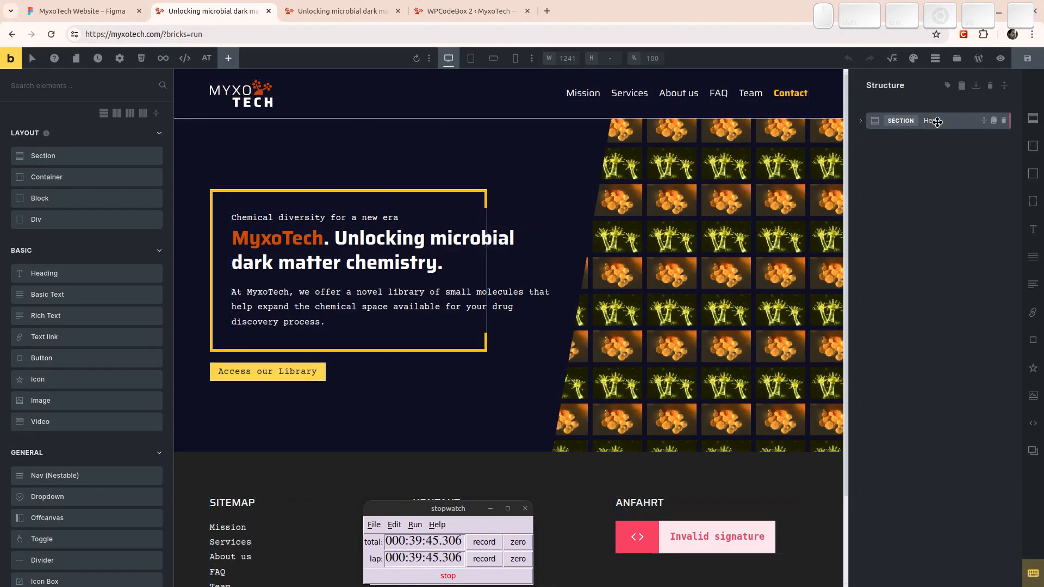
pyautogui.click(1003, 86)
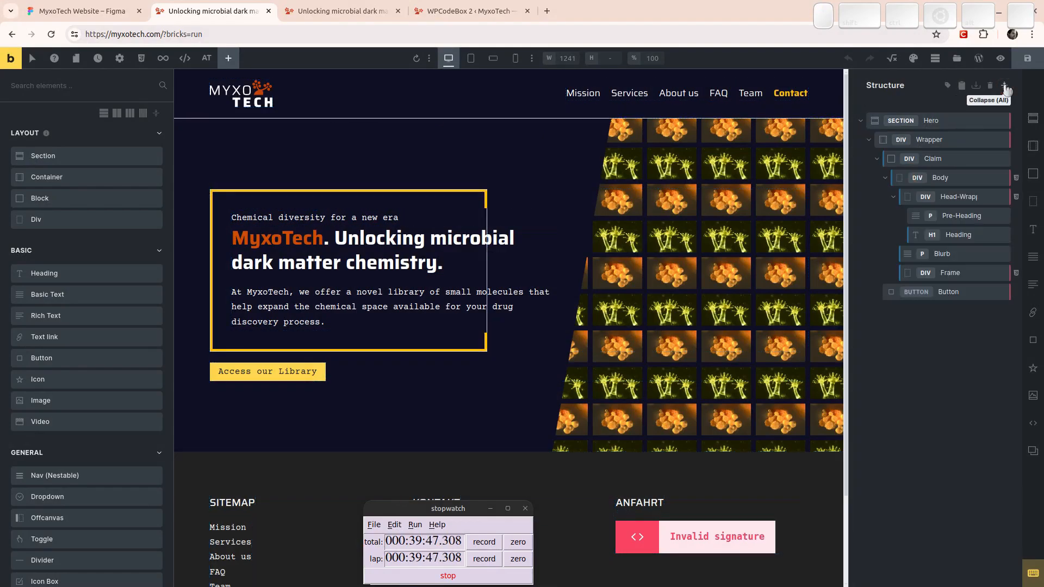
# Move the --claim-padding and --claim-border custom CSS from the Body div's ID level to its .claim__body class.
pyautogui.click(938, 176)
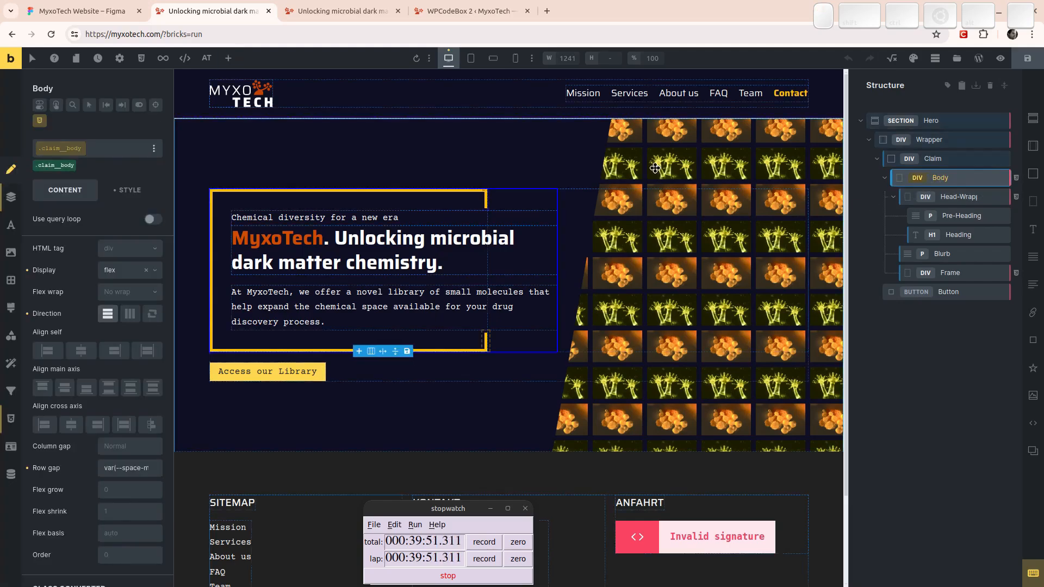
pyautogui.click(51, 166)
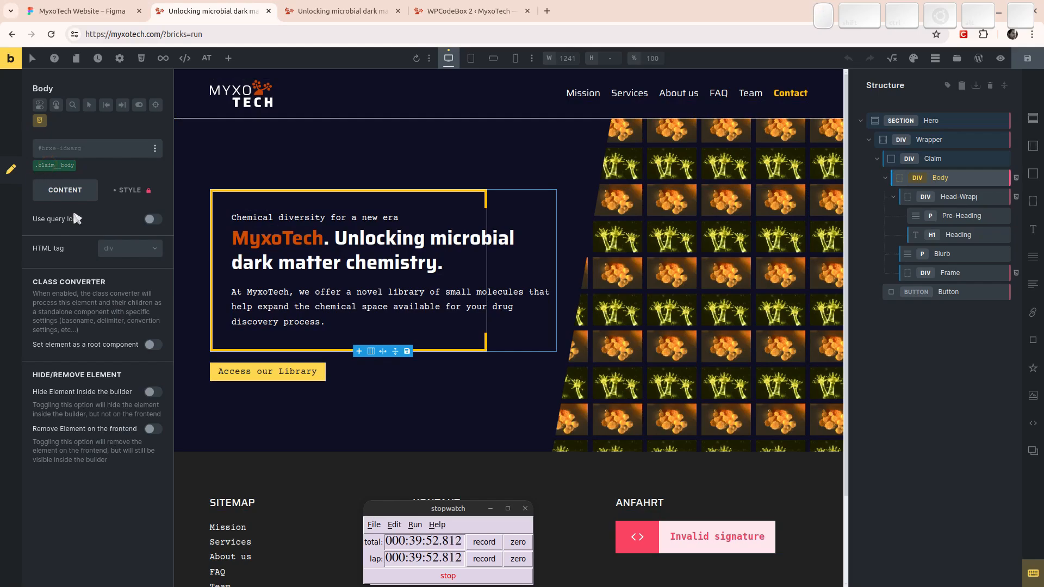
pyautogui.click(146, 193)
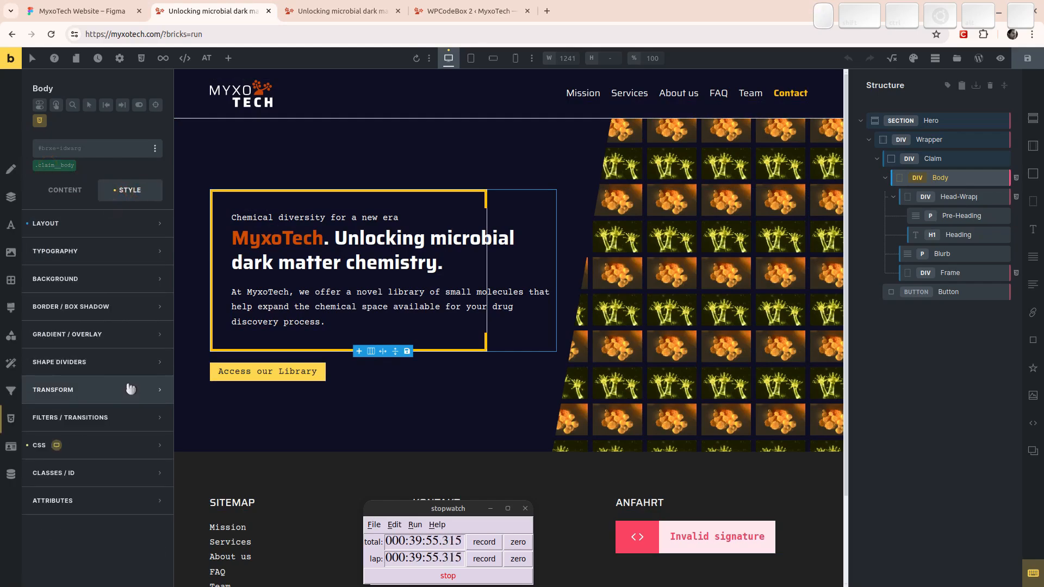
pyautogui.click(80, 445)
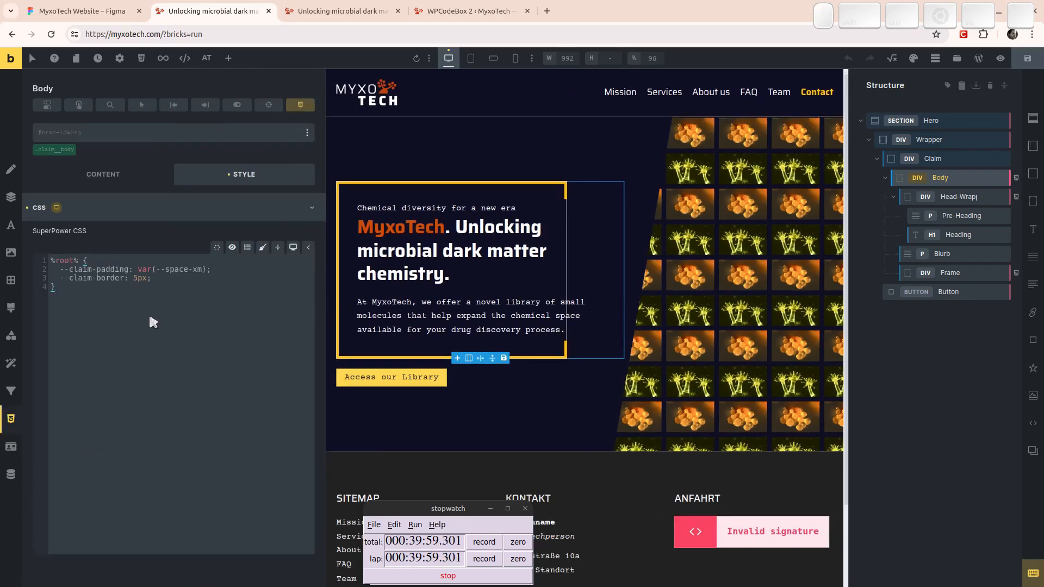
pyautogui.click(110, 285)
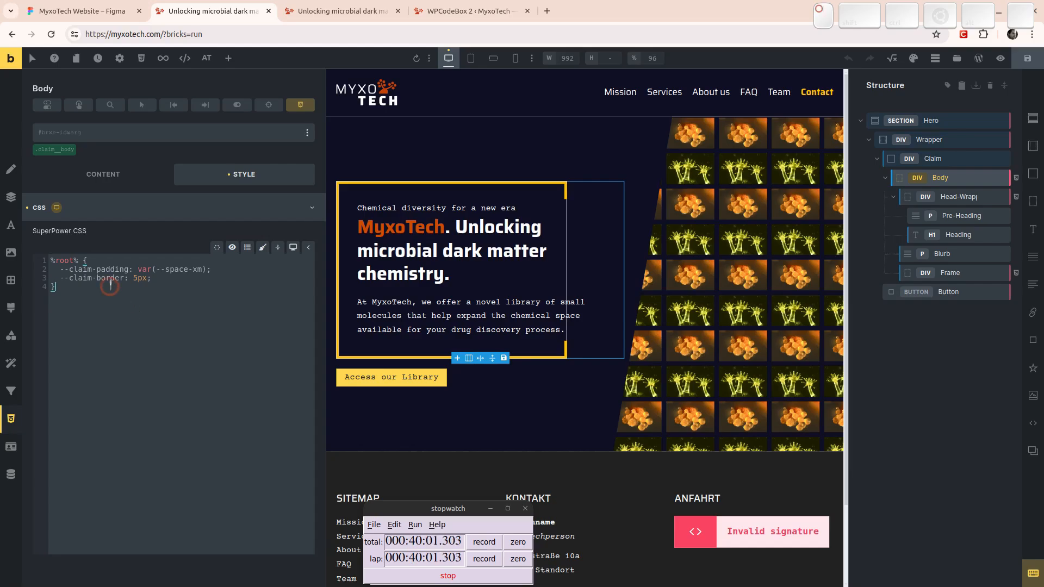
pyautogui.hotkey('ctrl', 'a')
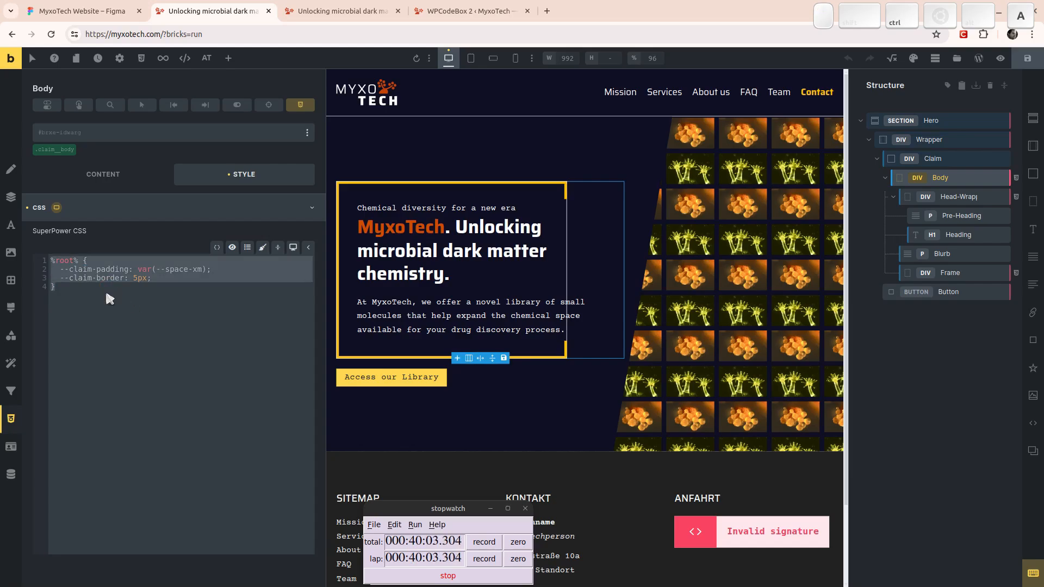
pyautogui.hotkey('ctrl', 'x')
pyautogui.click(54, 150)
pyautogui.hotkey('ctrl', 'v')
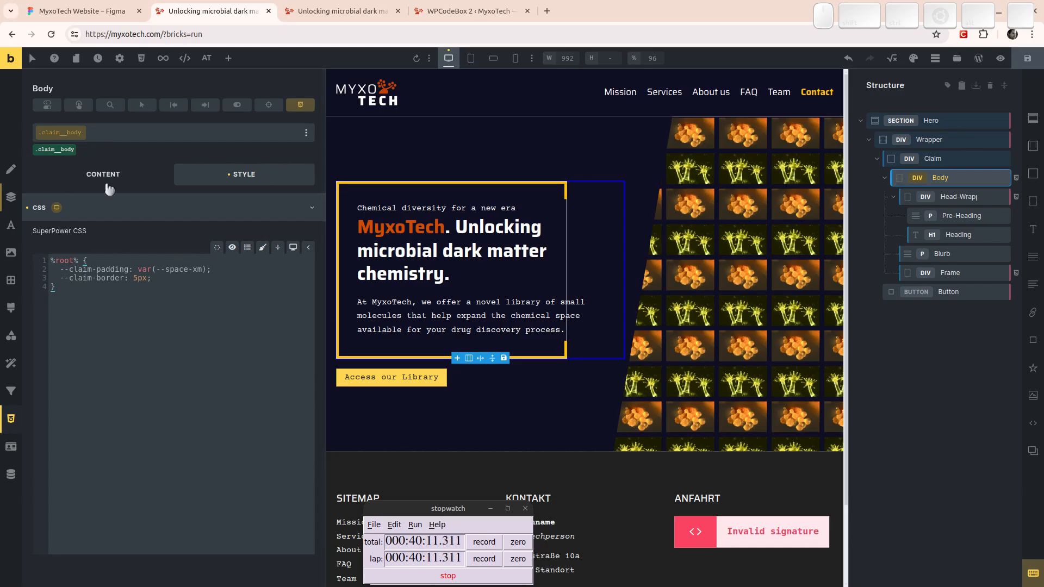
# Clear the h1 margin-top custom CSS from the Head-Wrapper div's ID level, leaving the .claim__head-wrapper class untouched.
pyautogui.click(957, 197)
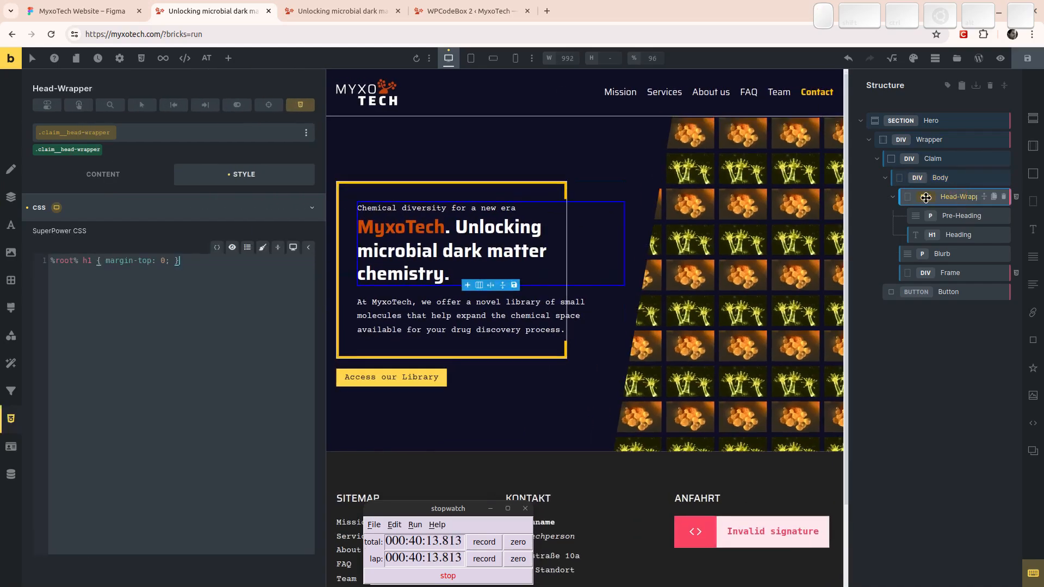
pyautogui.click(73, 151)
pyautogui.hotkey('ctrl', 'a')
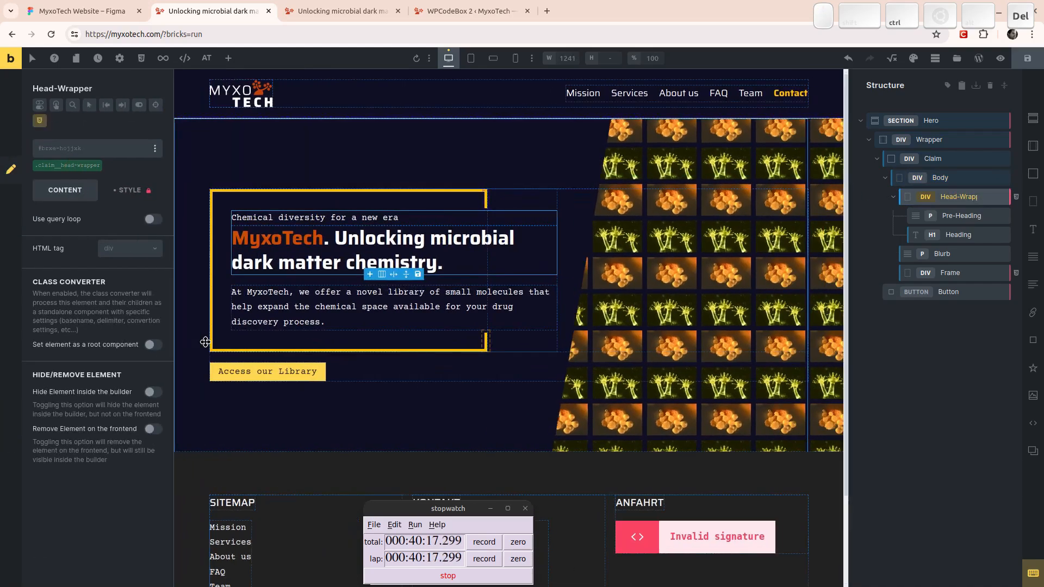
pyautogui.click(72, 165)
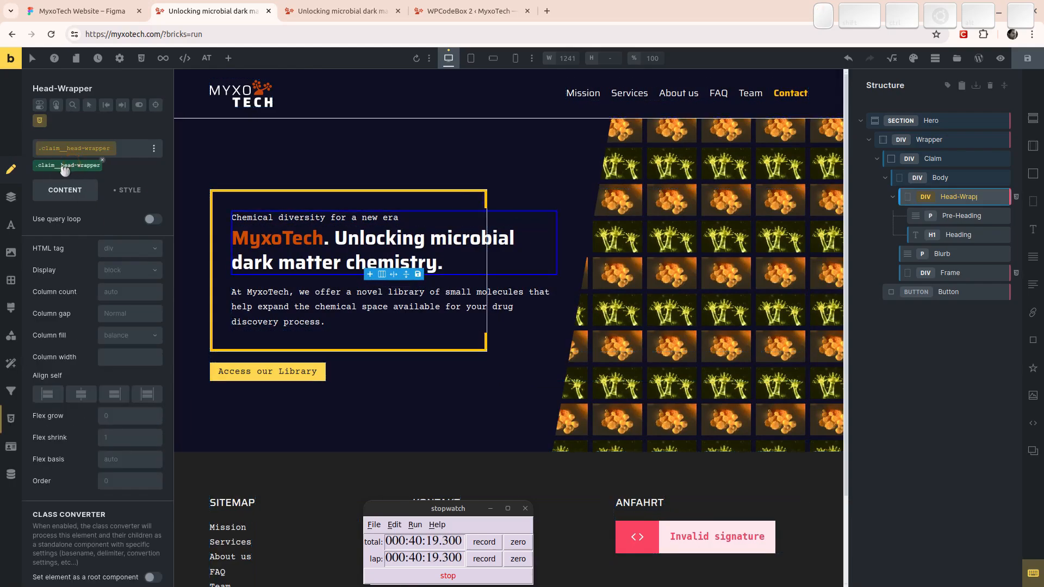
pyautogui.click(62, 166)
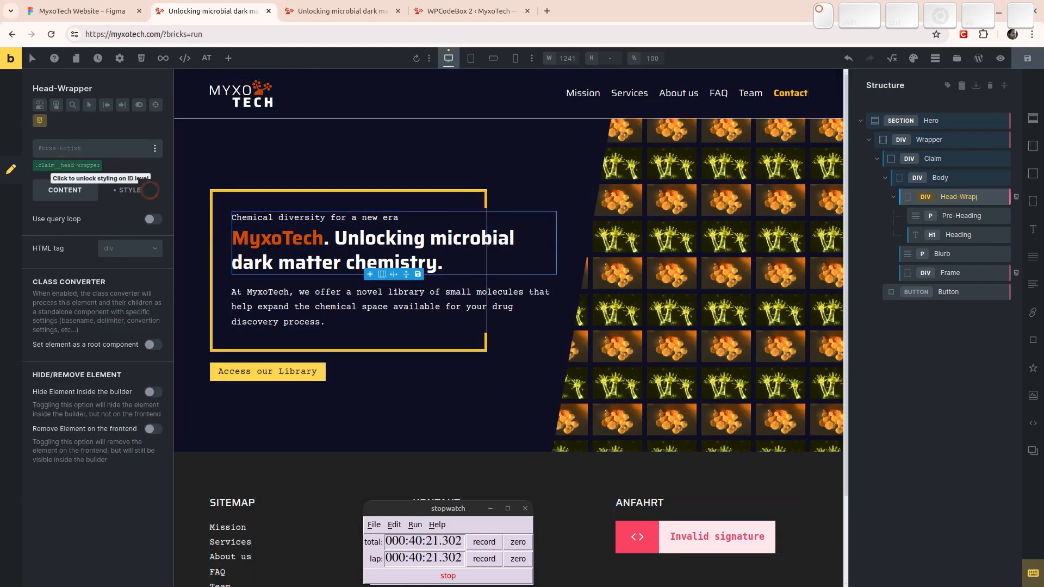
pyautogui.click(133, 190)
pyautogui.click(11, 420)
pyautogui.click(174, 321)
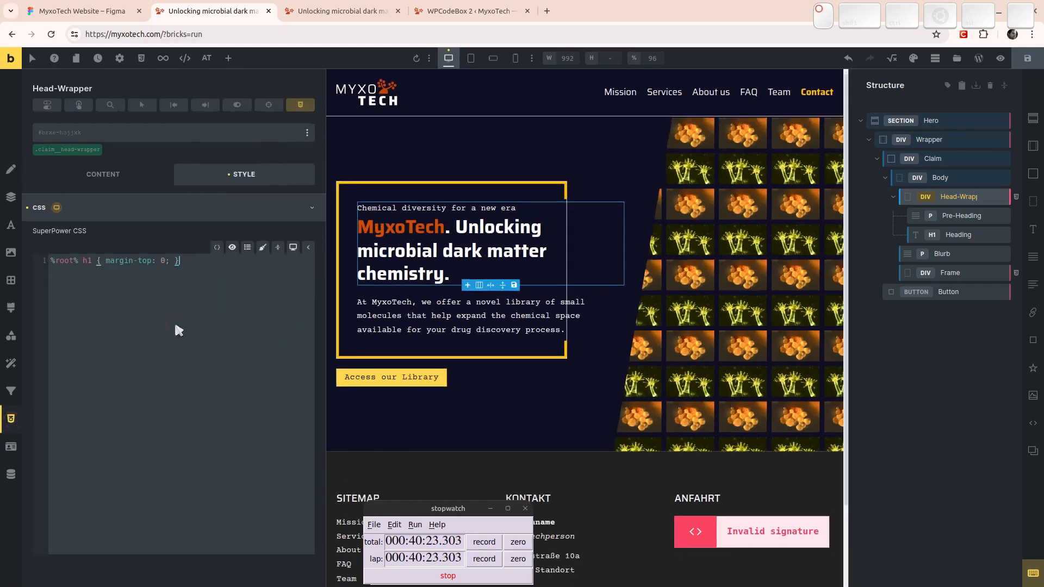
pyautogui.hotkey('ctrl', 'a')
pyautogui.press('BackSpace')
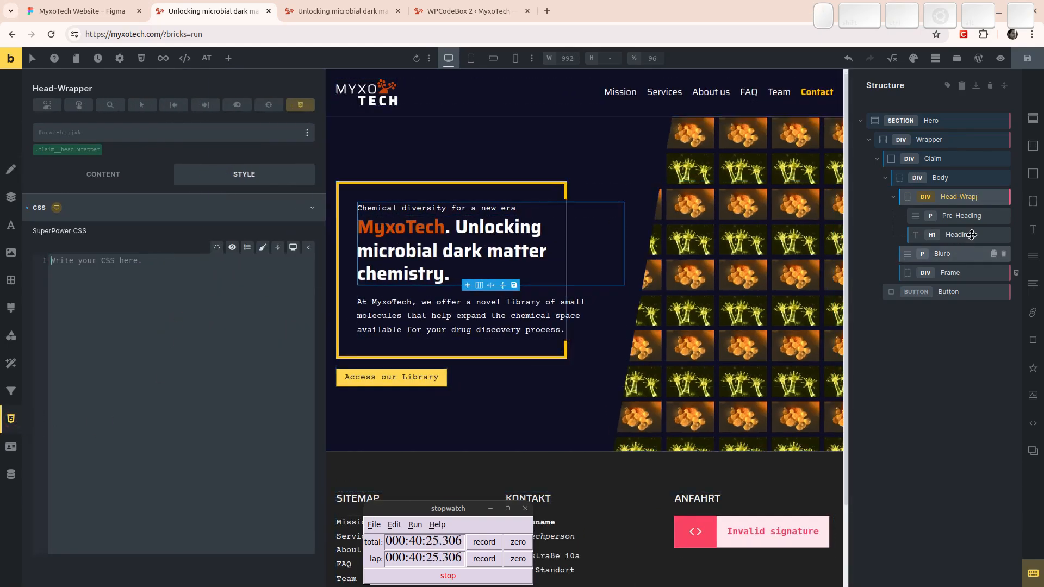
# Clear the :before and :after custom CSS from the Frame div's ID level and save the page.
pyautogui.click(954, 272)
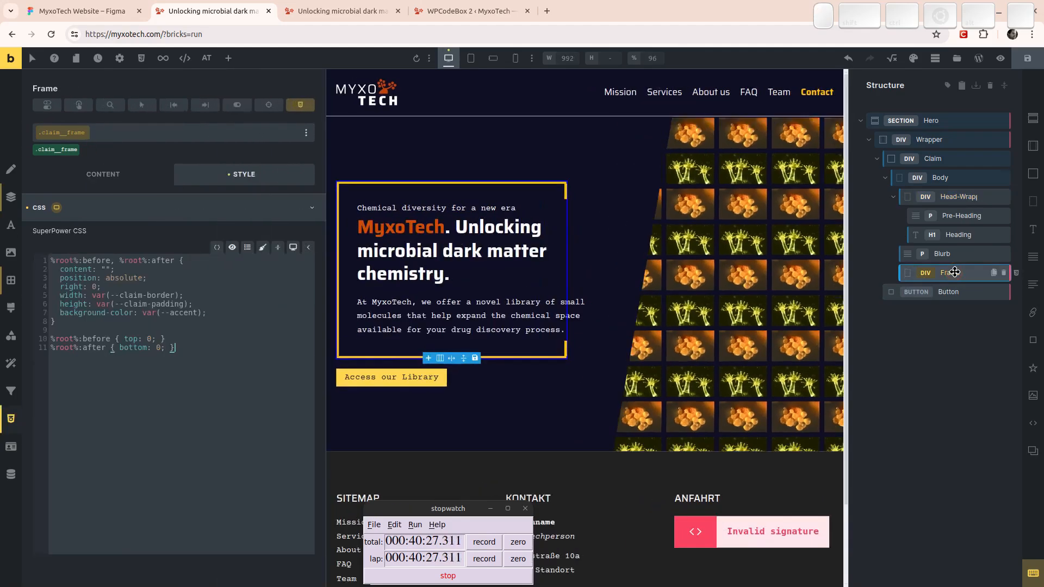
pyautogui.click(57, 151)
pyautogui.click(11, 423)
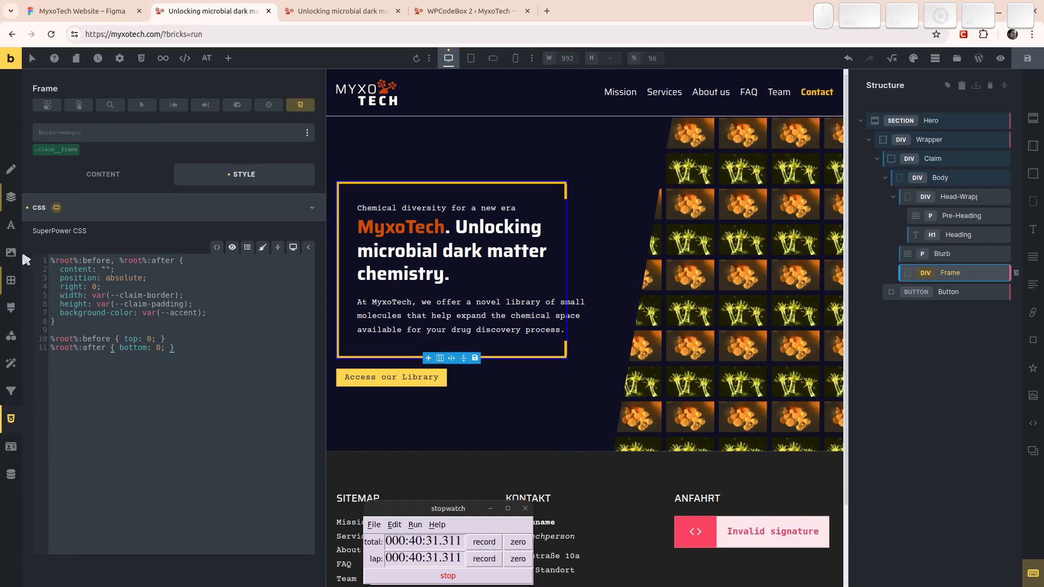
pyautogui.click(153, 192)
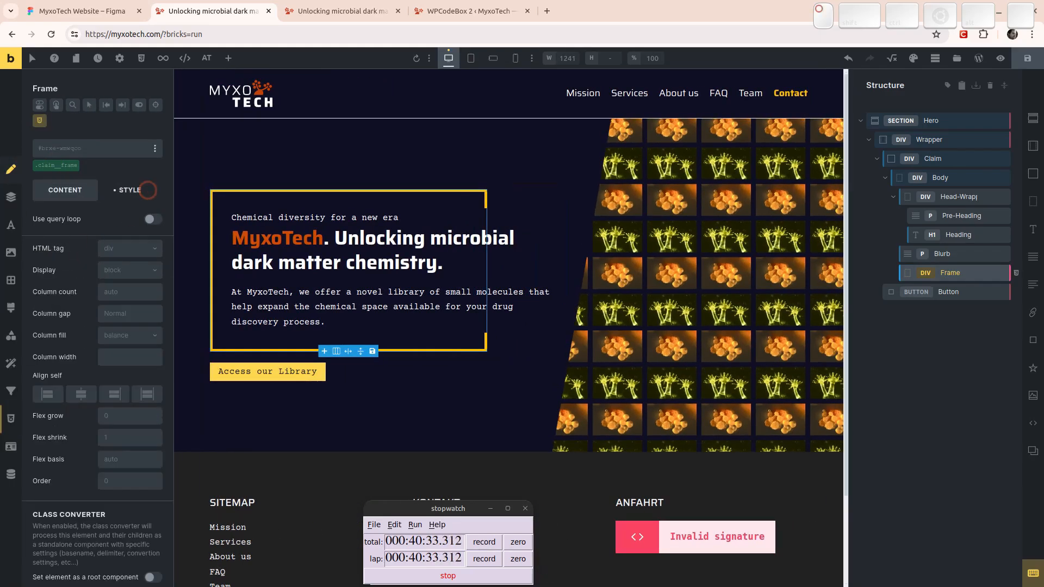
pyautogui.click(15, 420)
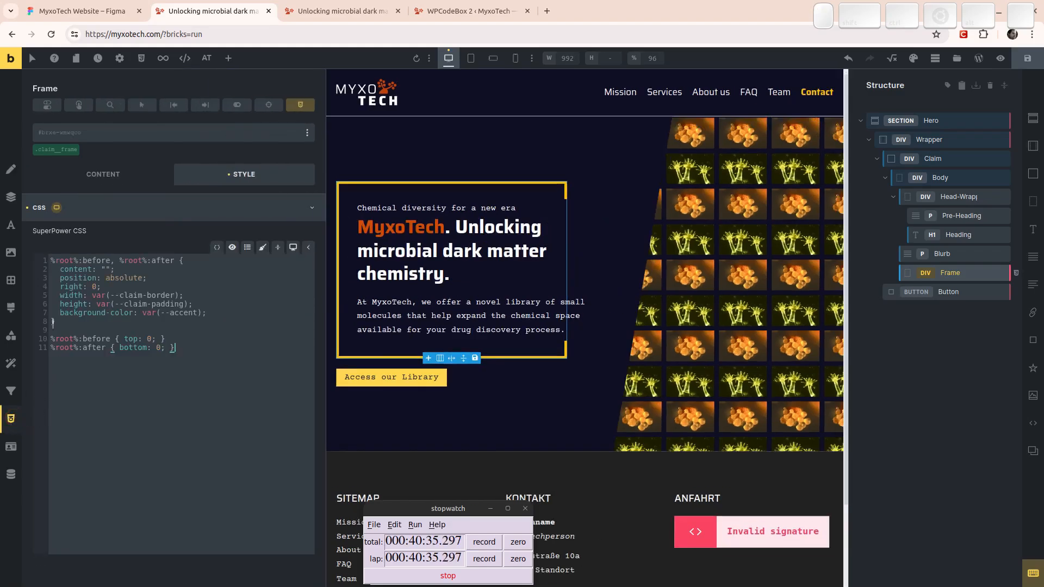
pyautogui.click(27, 208)
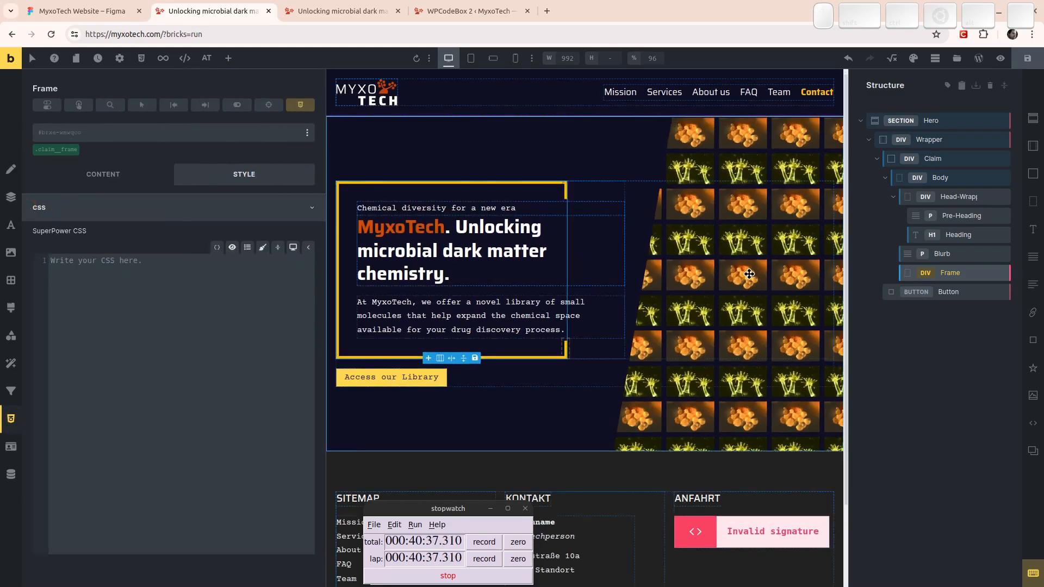
pyautogui.click(297, 215)
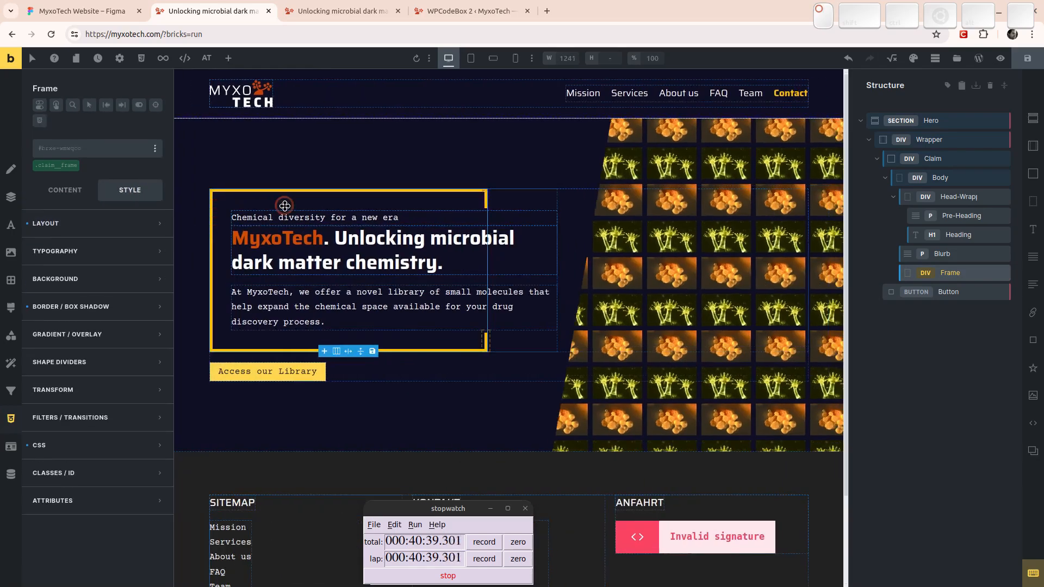
pyautogui.click(58, 191)
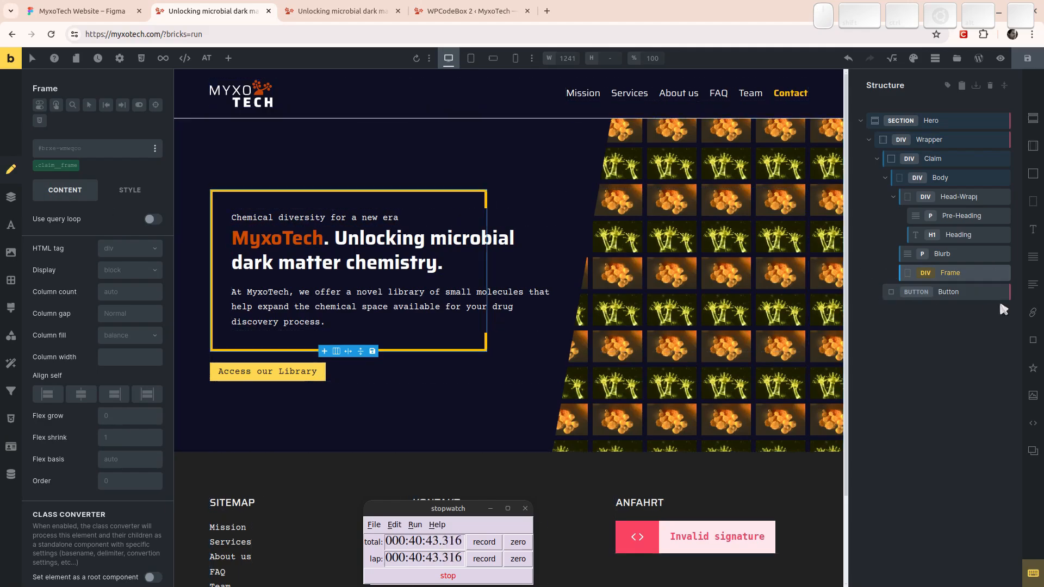
pyautogui.click(1024, 60)
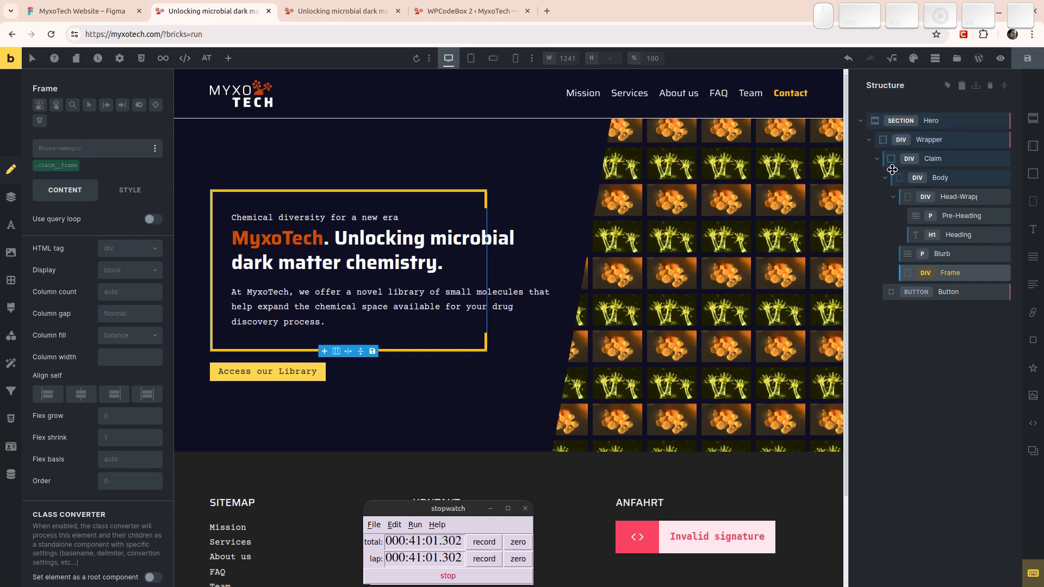
# Review the classes of the Claim, Body, Head-Wrapper, Heading and Frame elements, and the Hero section's own style settings.
pyautogui.click(938, 159)
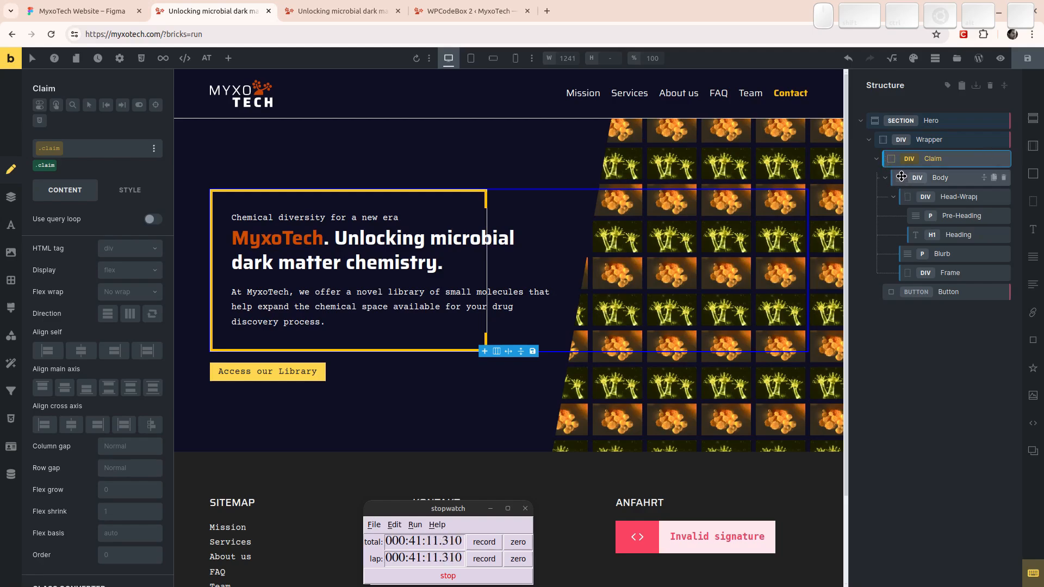
pyautogui.click(900, 177)
pyautogui.click(907, 197)
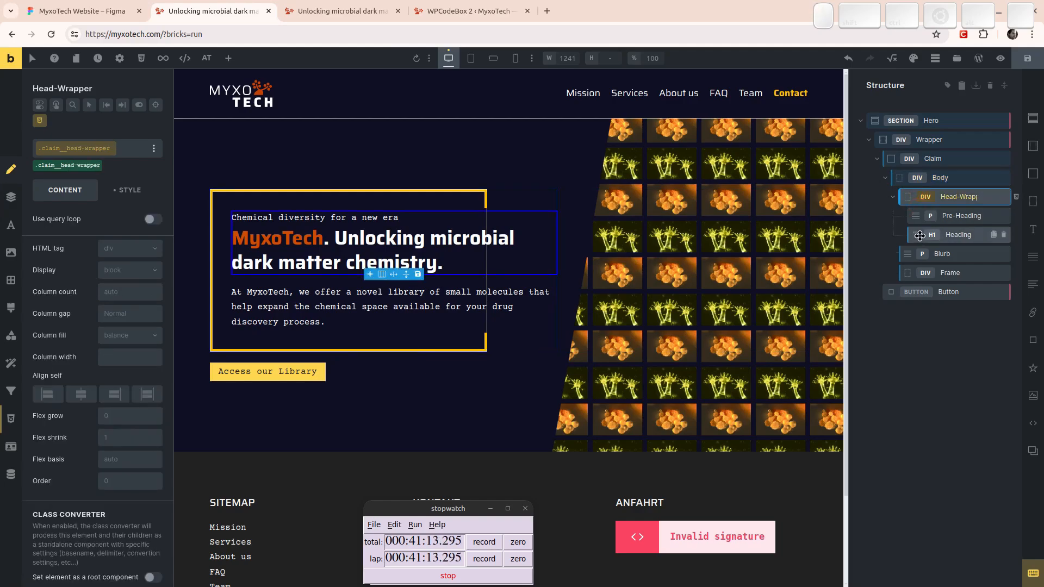
pyautogui.click(919, 235)
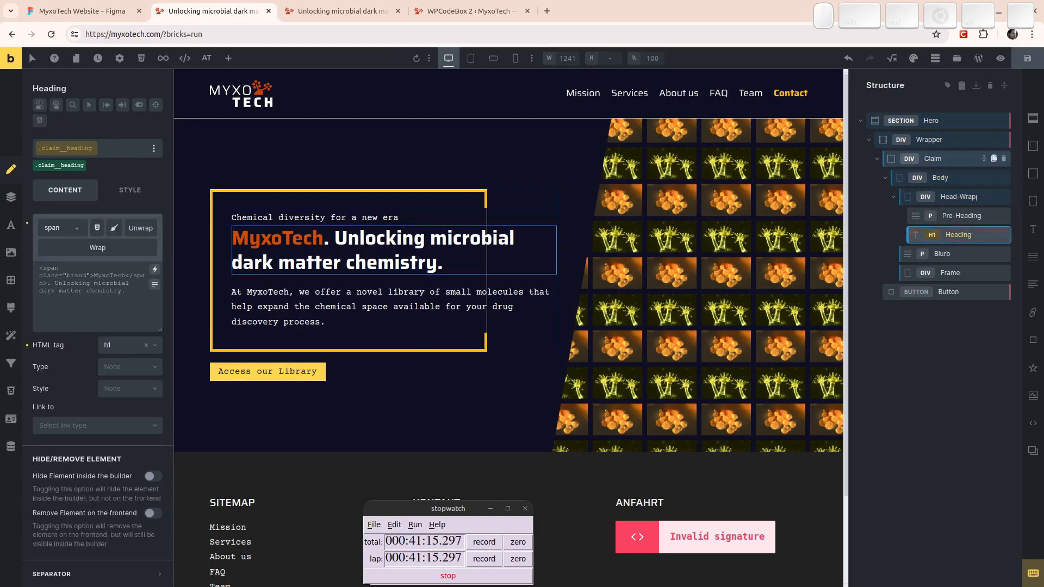
pyautogui.click(948, 272)
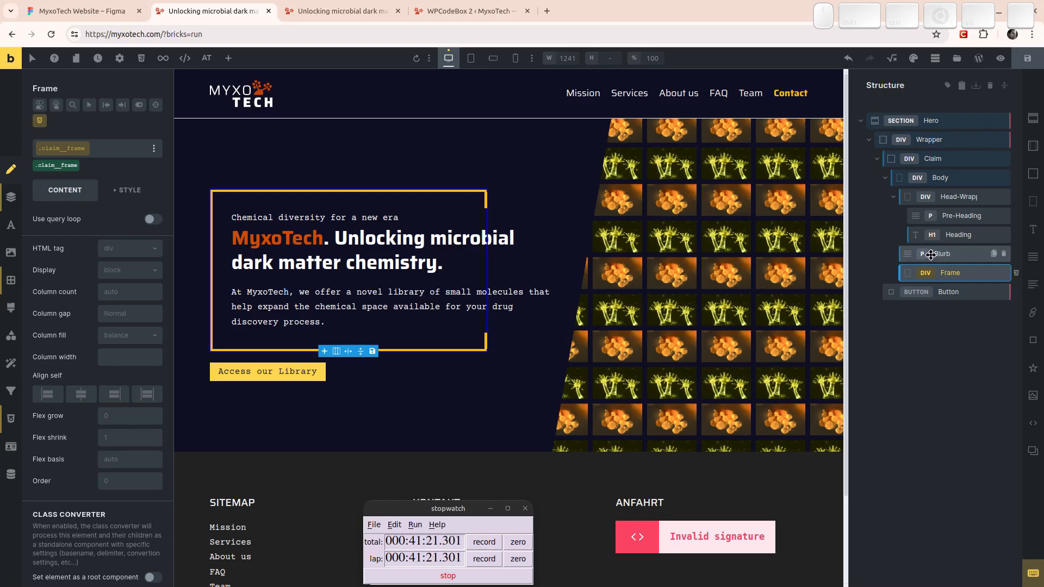
pyautogui.click(923, 120)
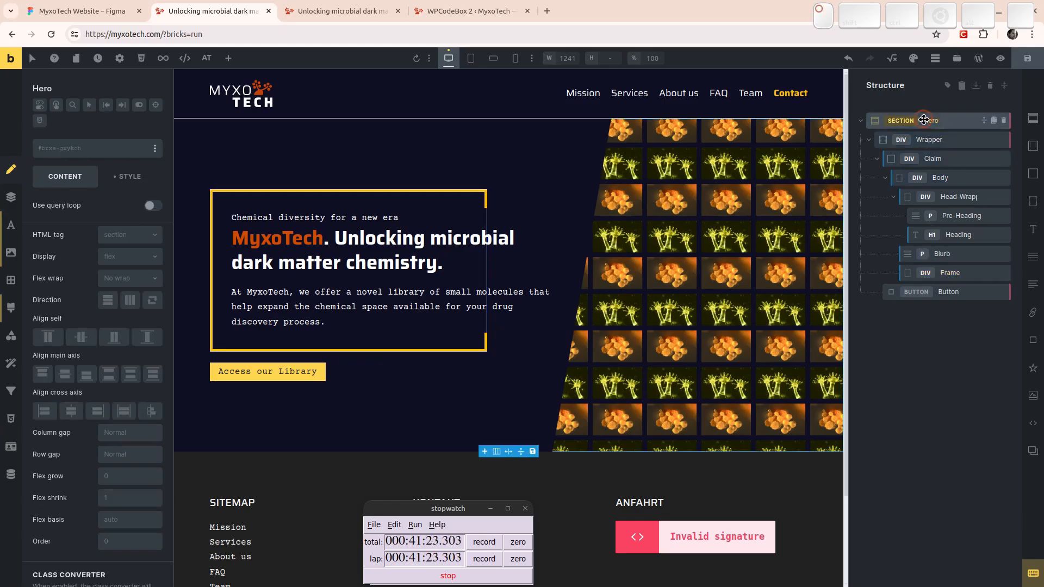
pyautogui.click(134, 177)
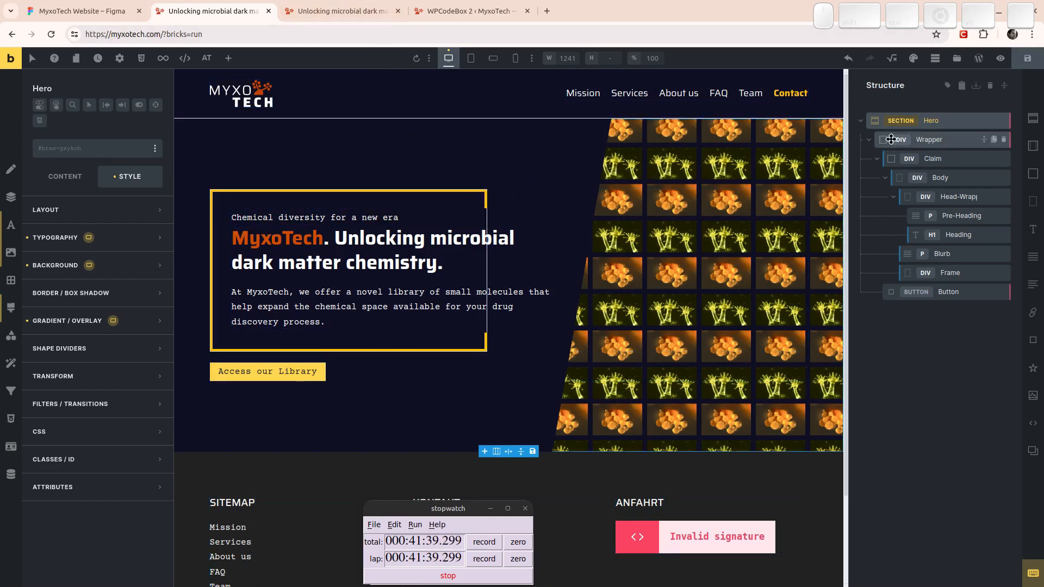
# Check the front-end preview, then look through the Front Page v.2 layout in Figma and return to the Bricks builder.
pyautogui.click(364, 7)
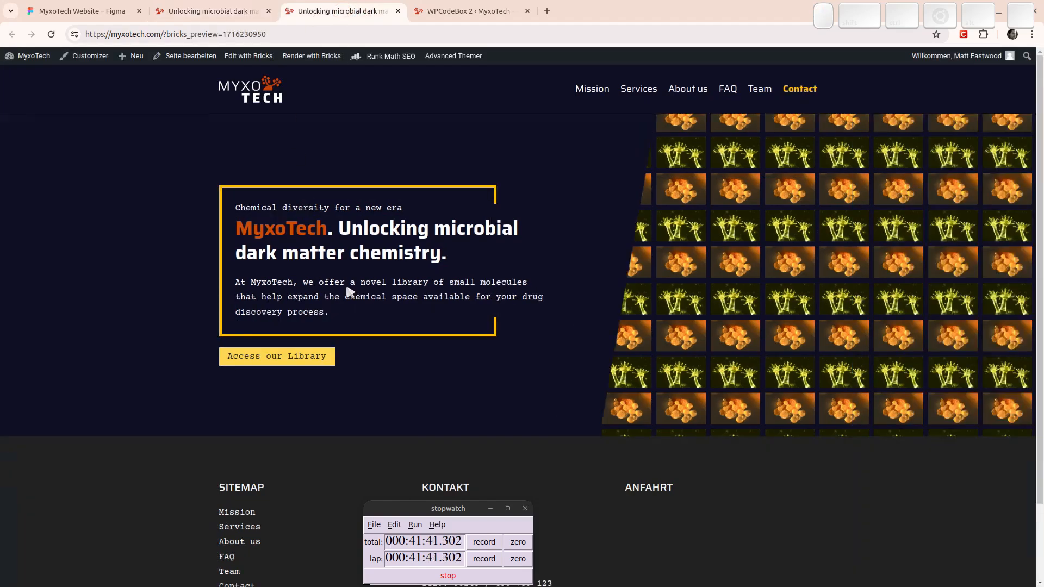
pyautogui.click(82, 11)
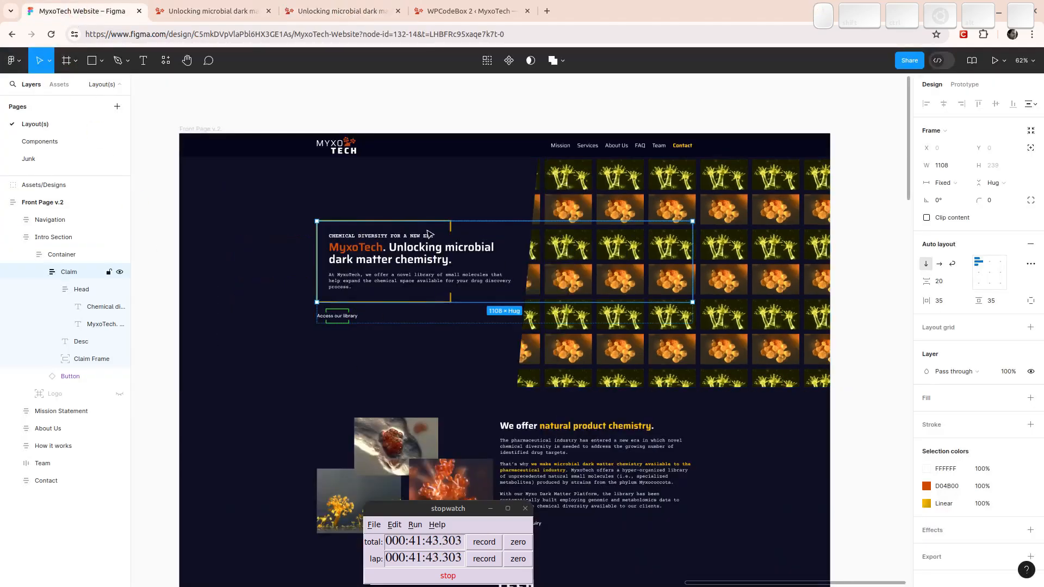
pyautogui.scroll(-10, 416, 269)
pyautogui.scroll(-10, 416, 268)
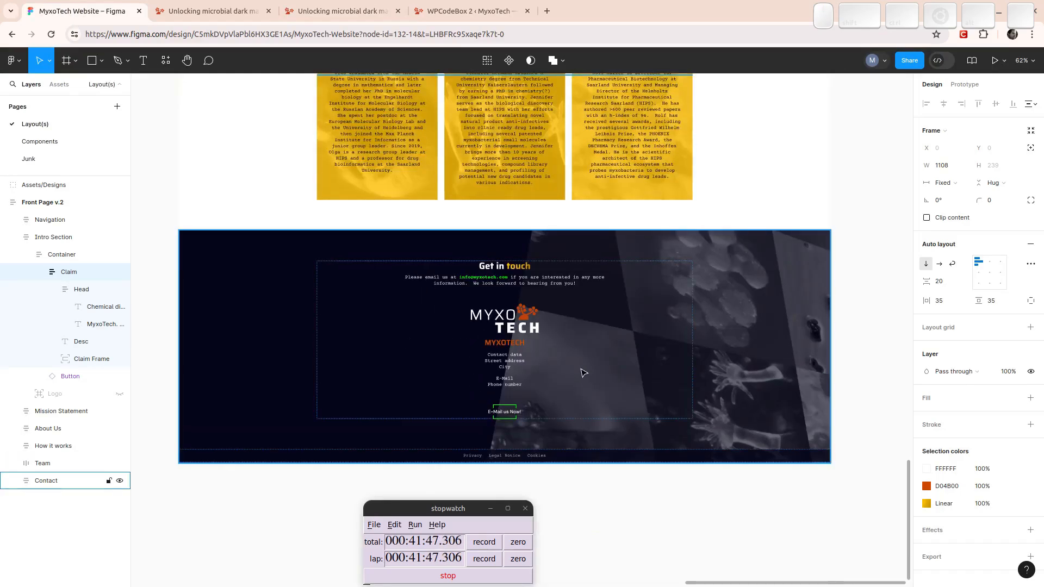
pyautogui.scroll(20, 583, 372)
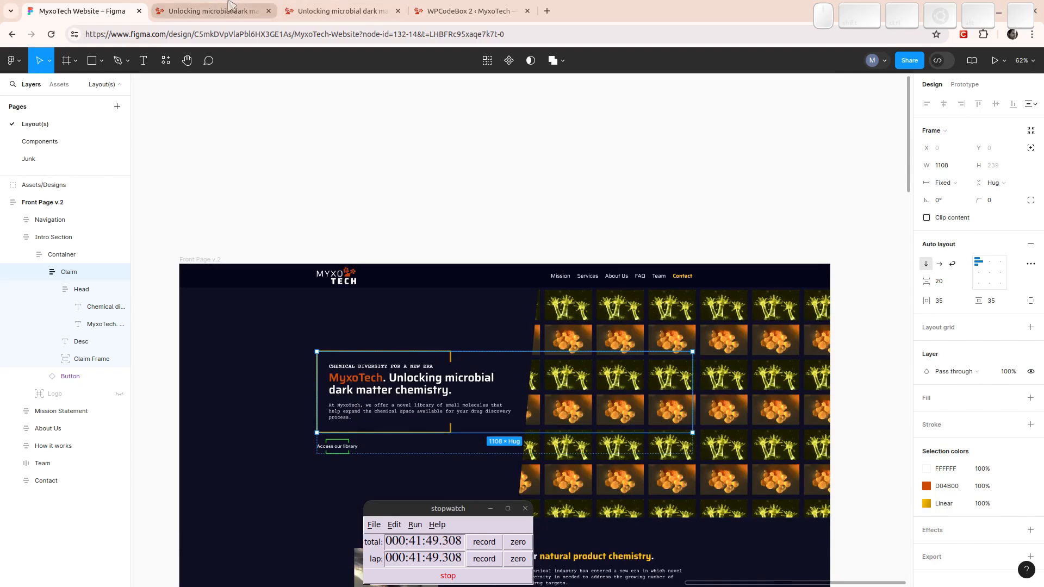
pyautogui.click(230, 11)
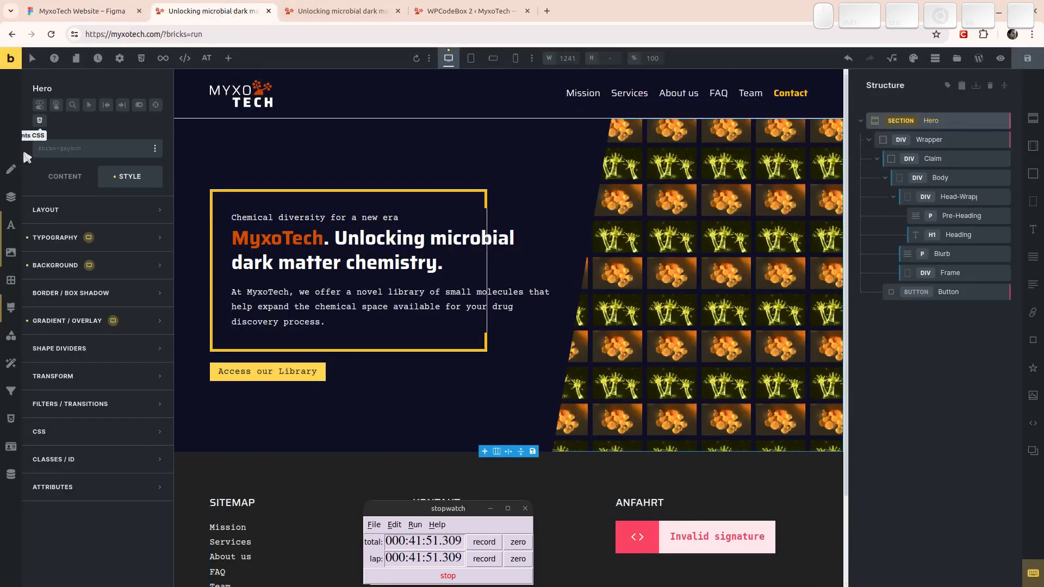
# Create a split-section class and assign it to the Hero section.
pyautogui.click(62, 149)
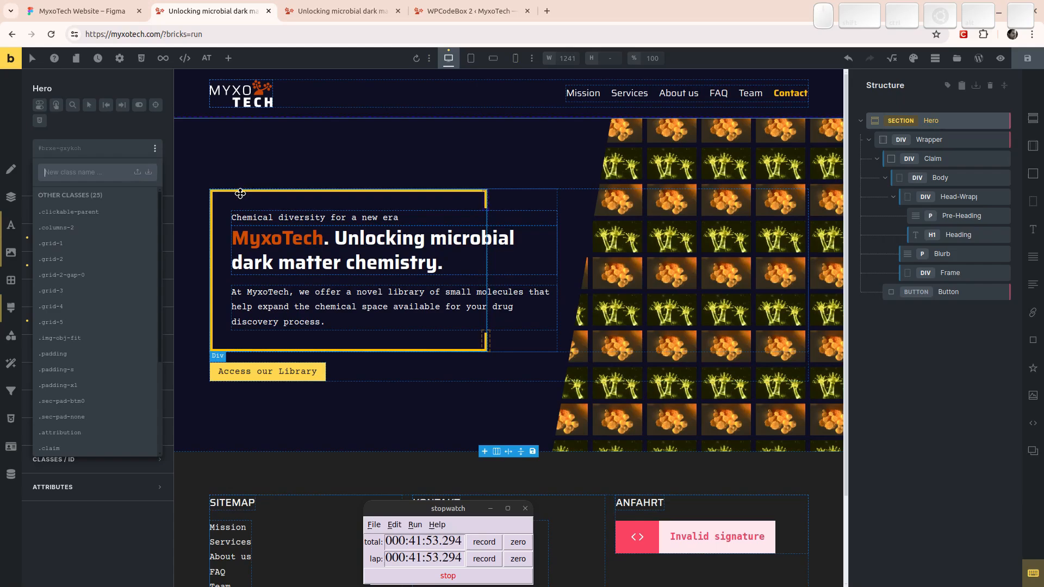
pyautogui.write('splie-section')
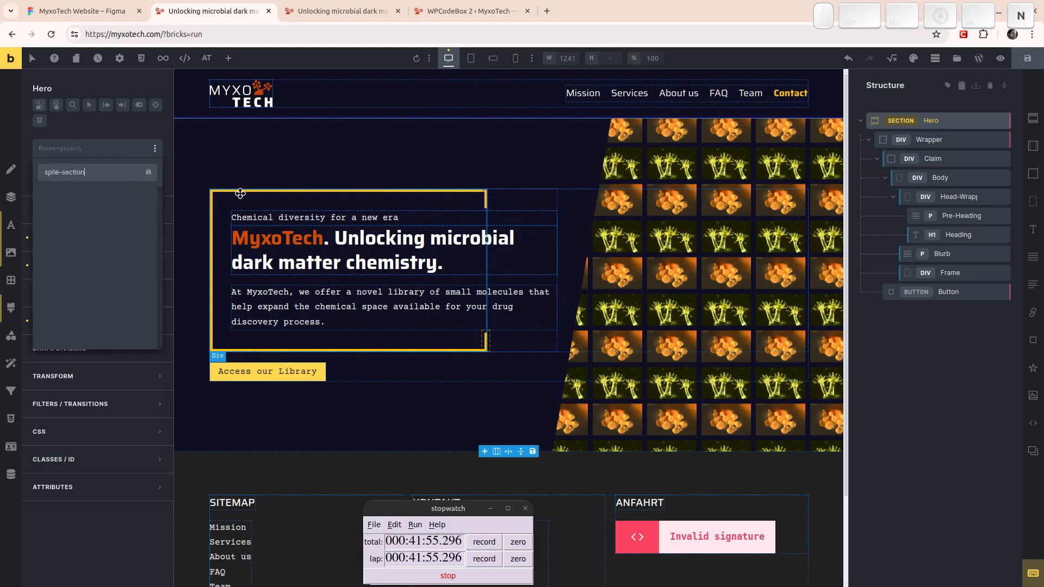
pyautogui.hotkey('shift', 'Home')
pyautogui.press('Left')
pyautogui.press('Right')
pyautogui.press('Right')
pyautogui.press('Delete')
pyautogui.write('t')
pyautogui.press('Return')
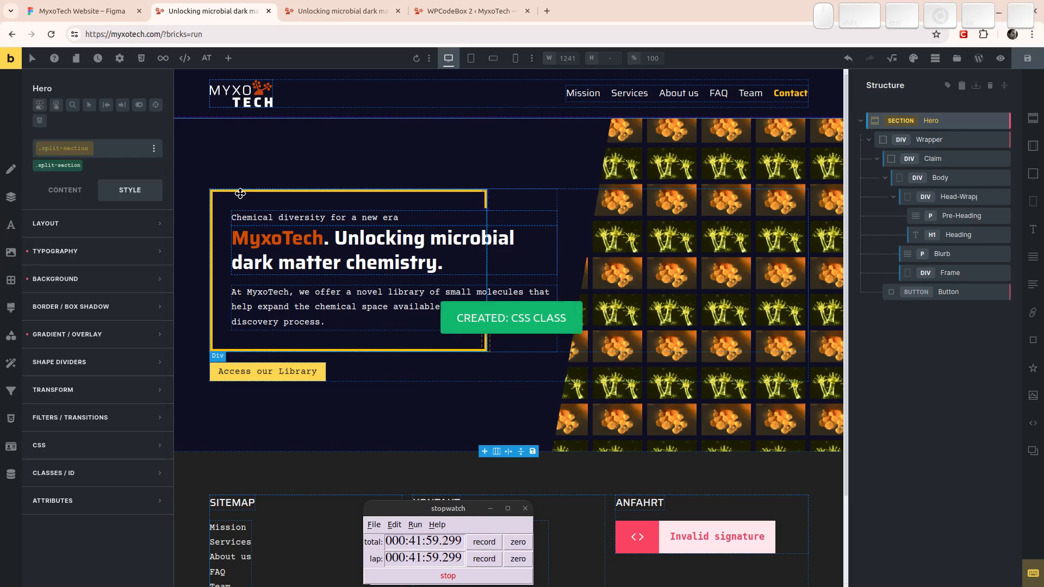
# Check the Wrapper div's layout settings and import the Hero section's ID styles into its .split-section class.
pyautogui.click(904, 142)
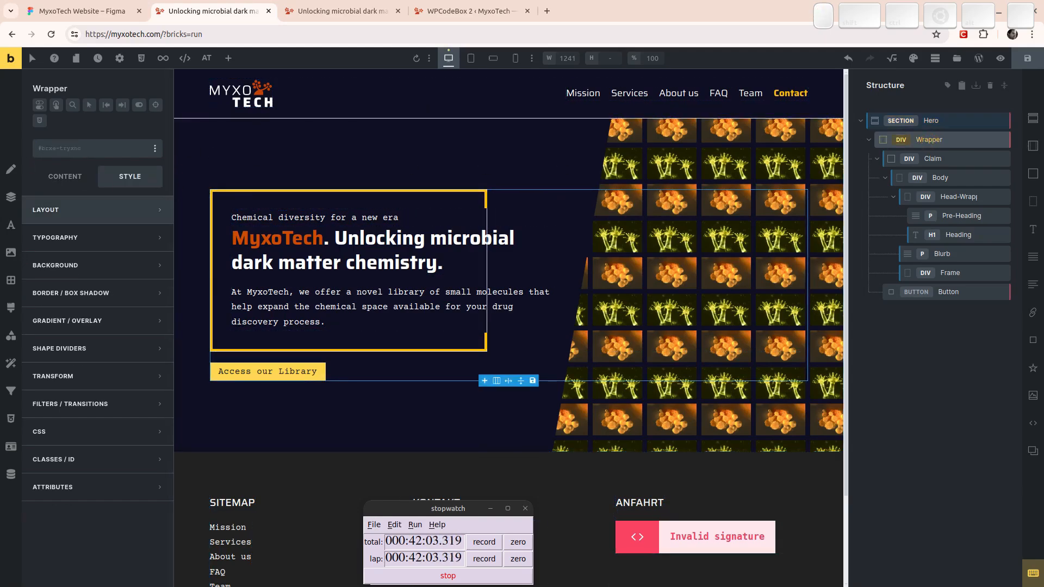
pyautogui.click(56, 176)
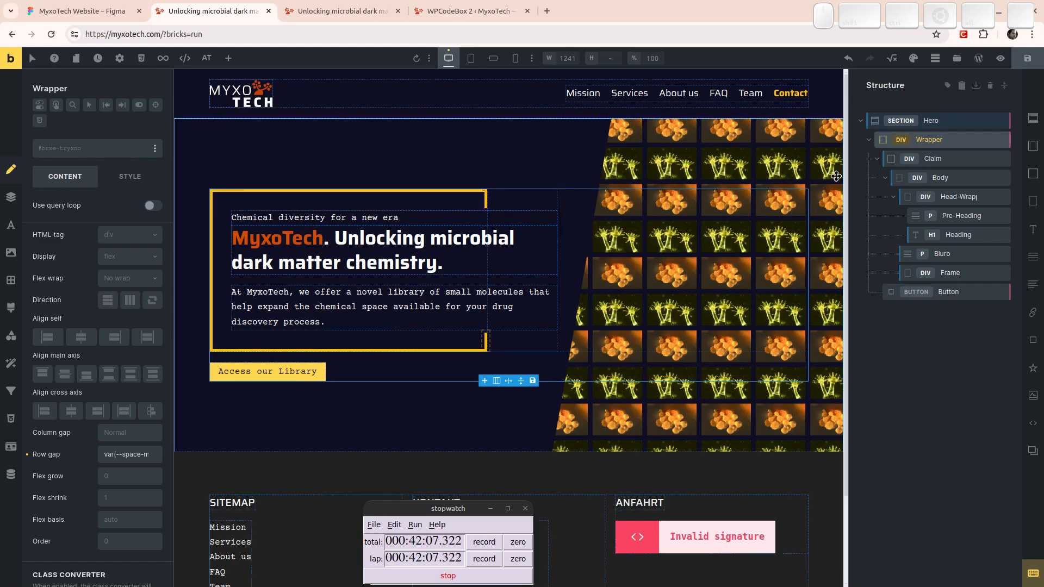
pyautogui.click(929, 118)
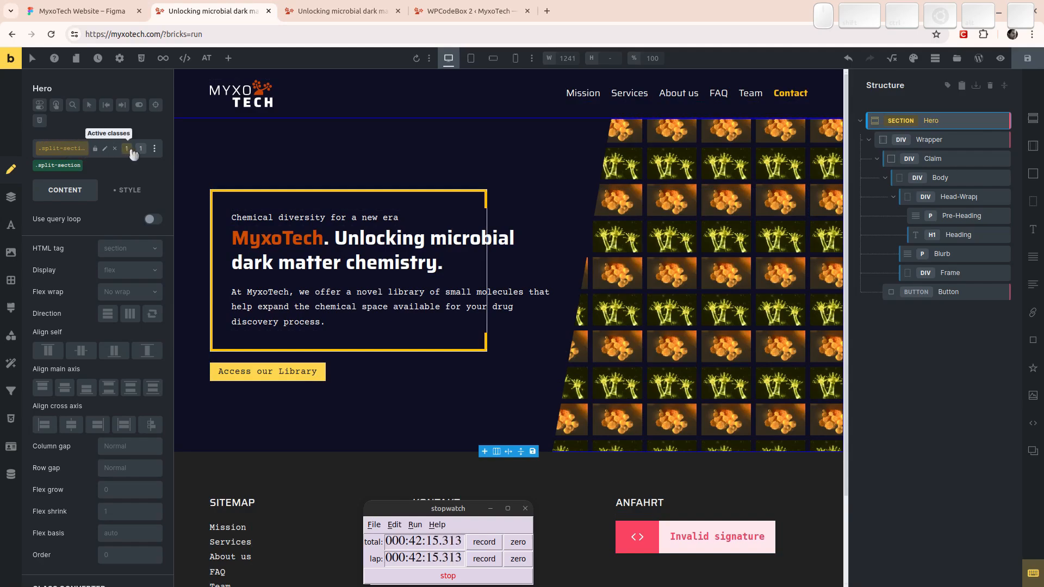
pyautogui.click(155, 148)
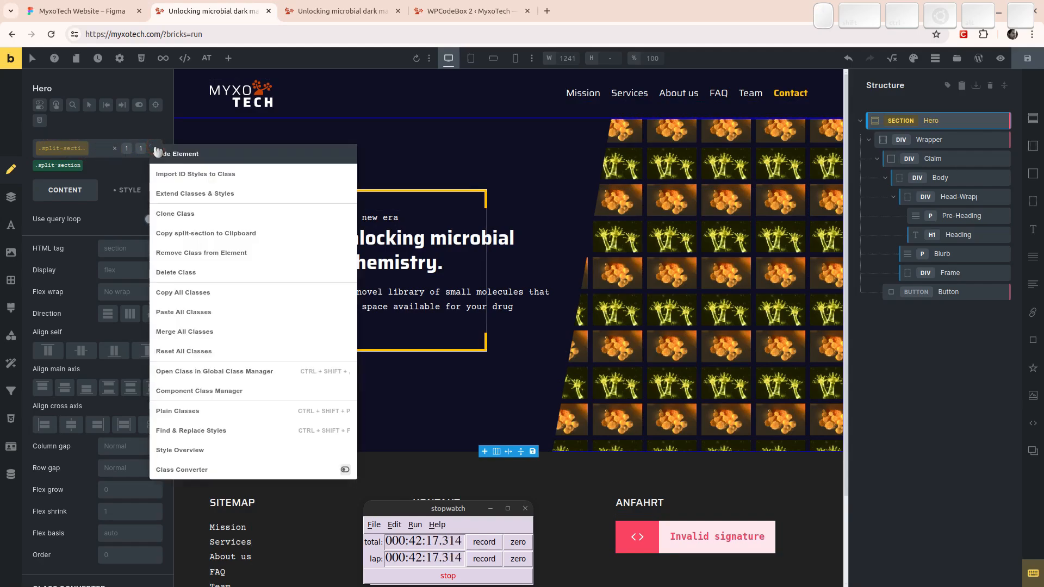
pyautogui.click(198, 174)
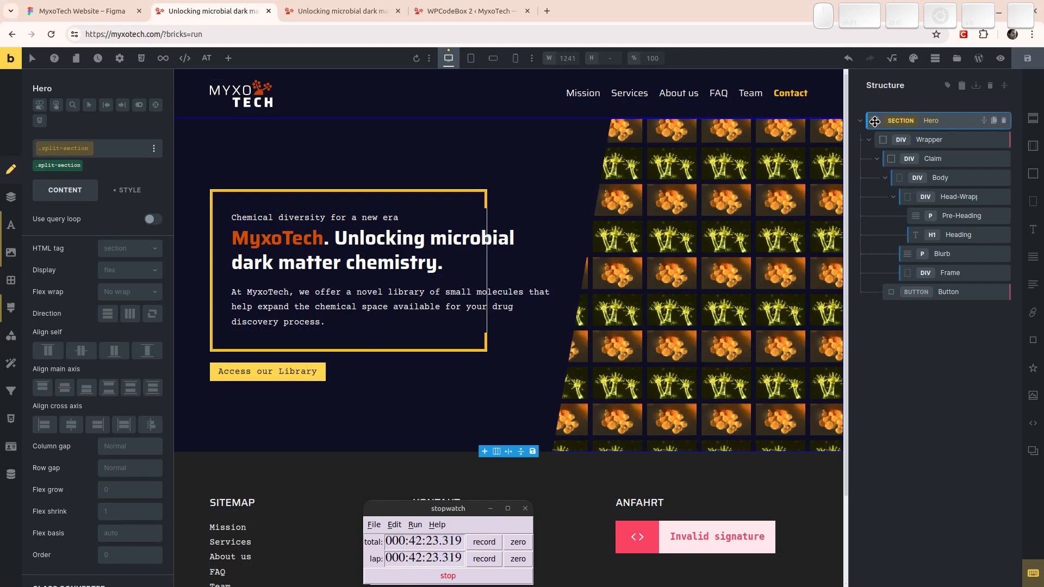
pyautogui.moveTo(875, 122); pyautogui.dragTo(740, 141)
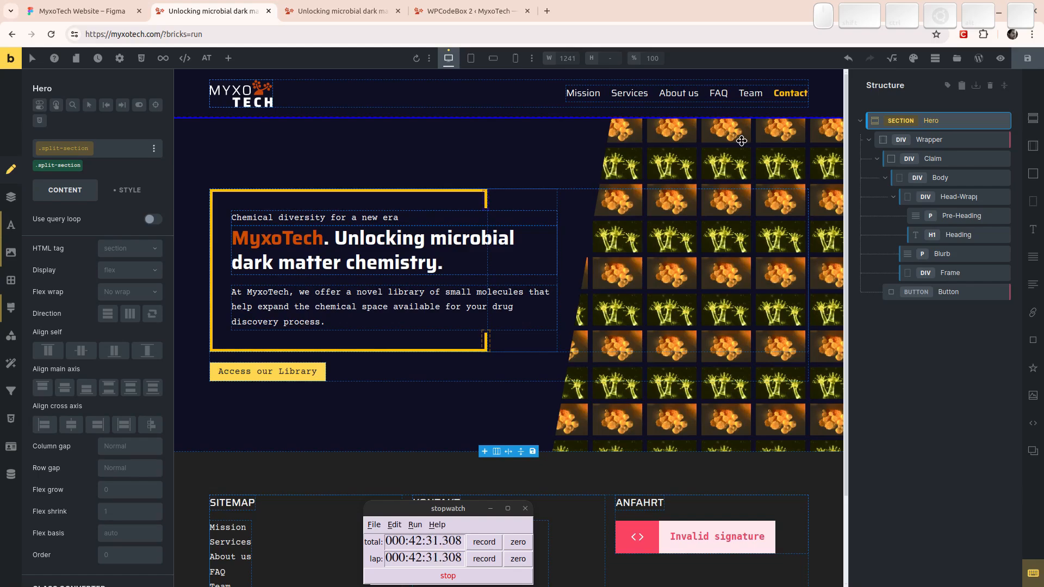
pyautogui.click(55, 170)
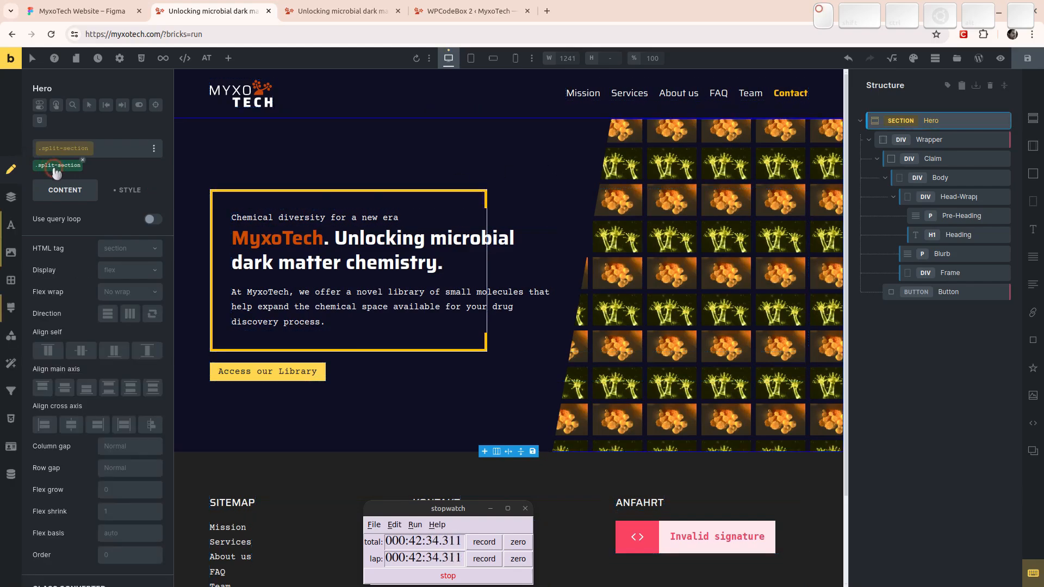
# Remove the background image and its attachment, position and size settings from the Hero section's .split-section class.
pyautogui.click(130, 191)
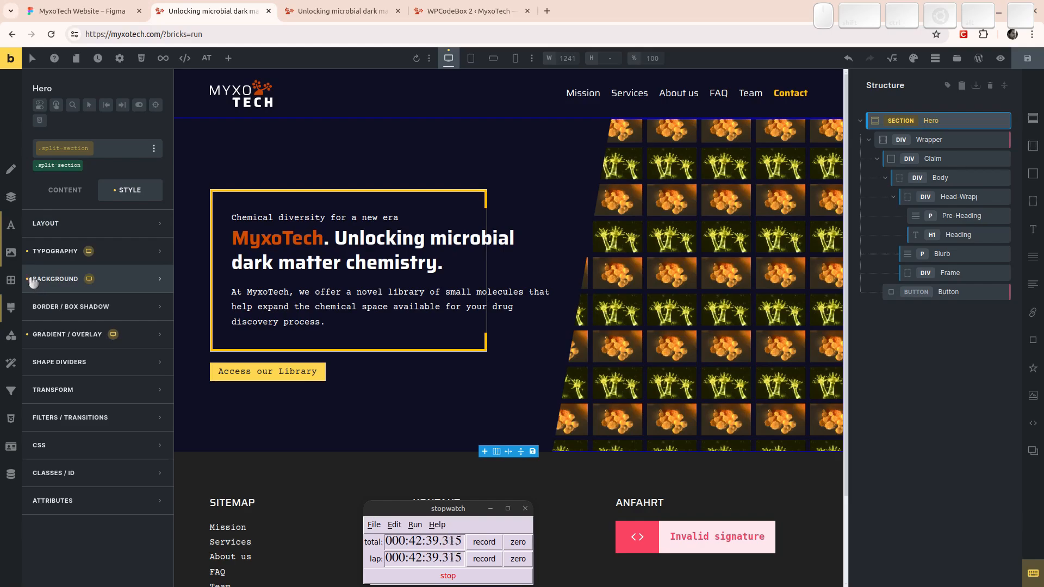
pyautogui.click(67, 277)
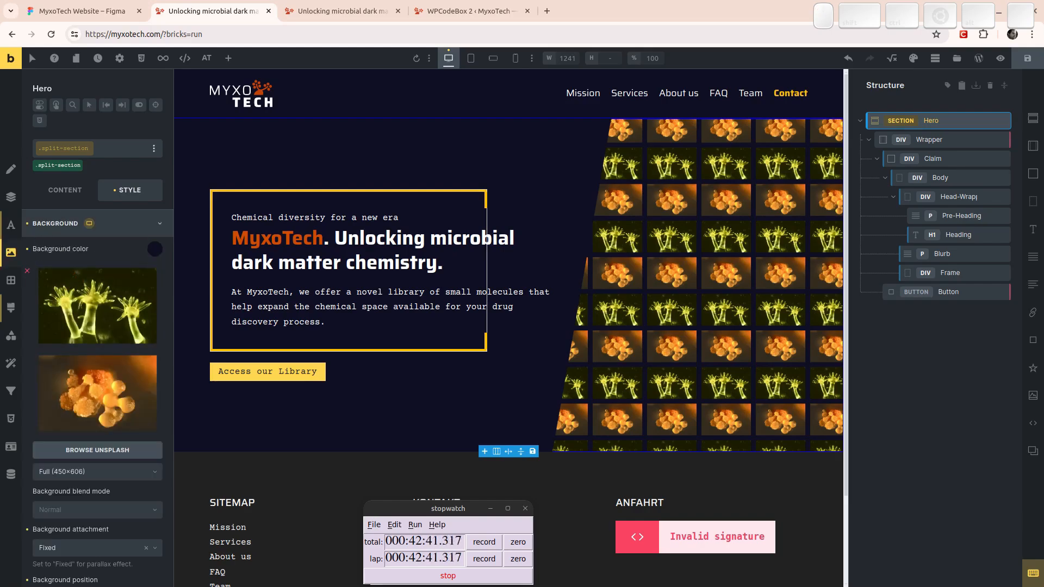
pyautogui.click(27, 271)
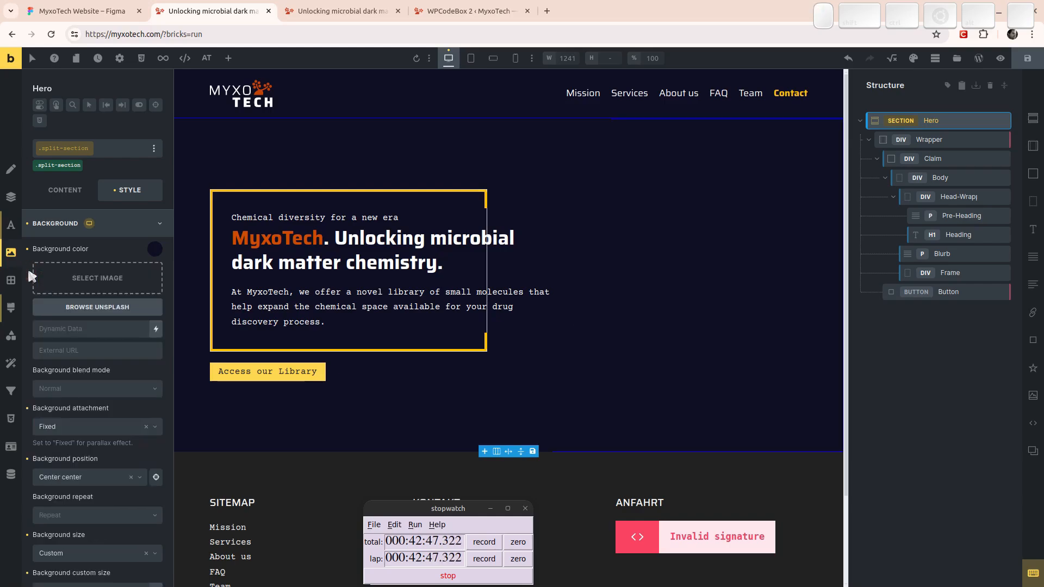
pyautogui.click(27, 408)
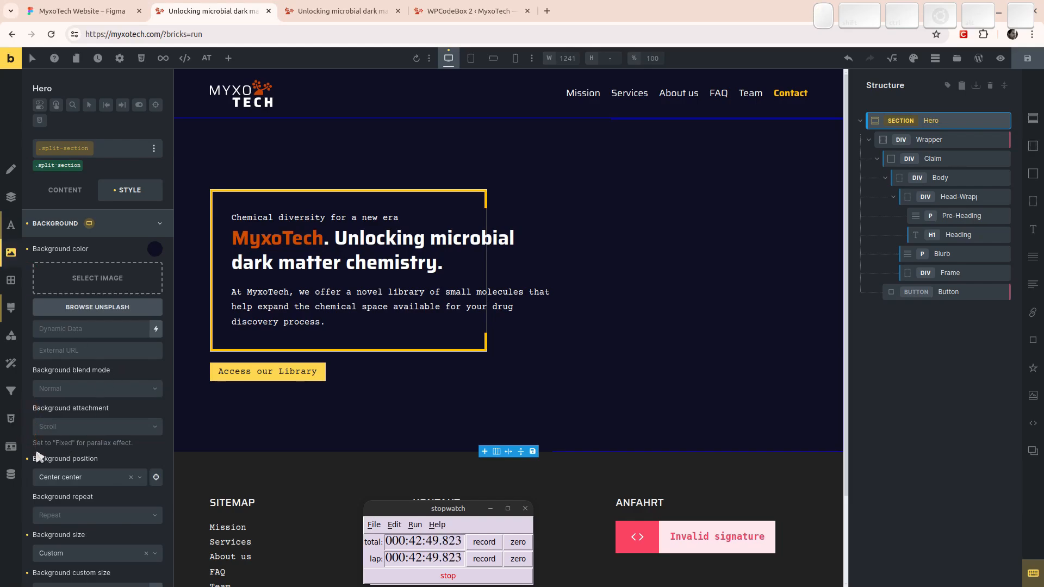
pyautogui.click(27, 534)
pyautogui.scroll(-2, 72, 455)
pyautogui.scroll(2, 70, 327)
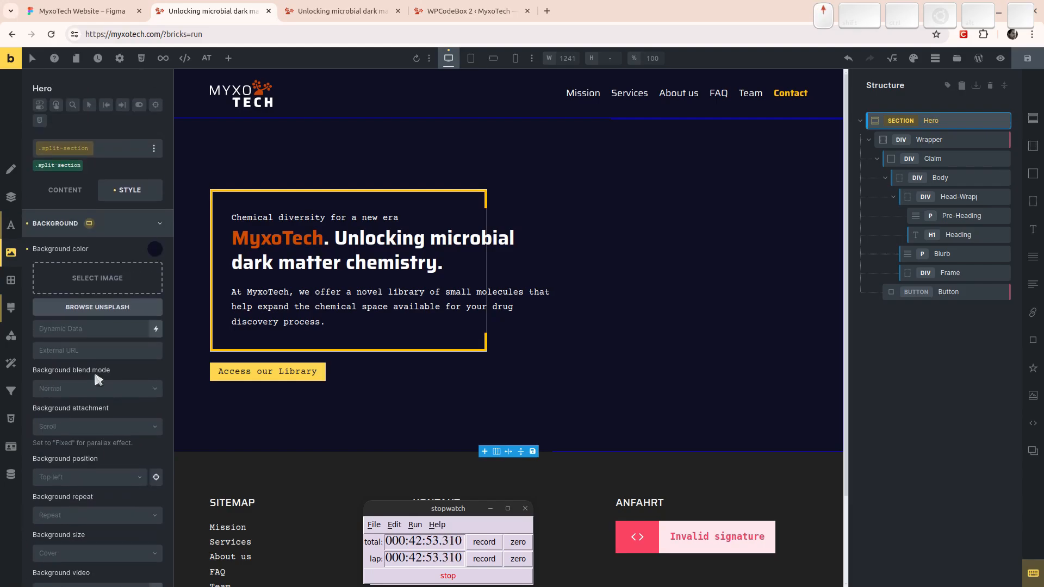
pyautogui.click(93, 216)
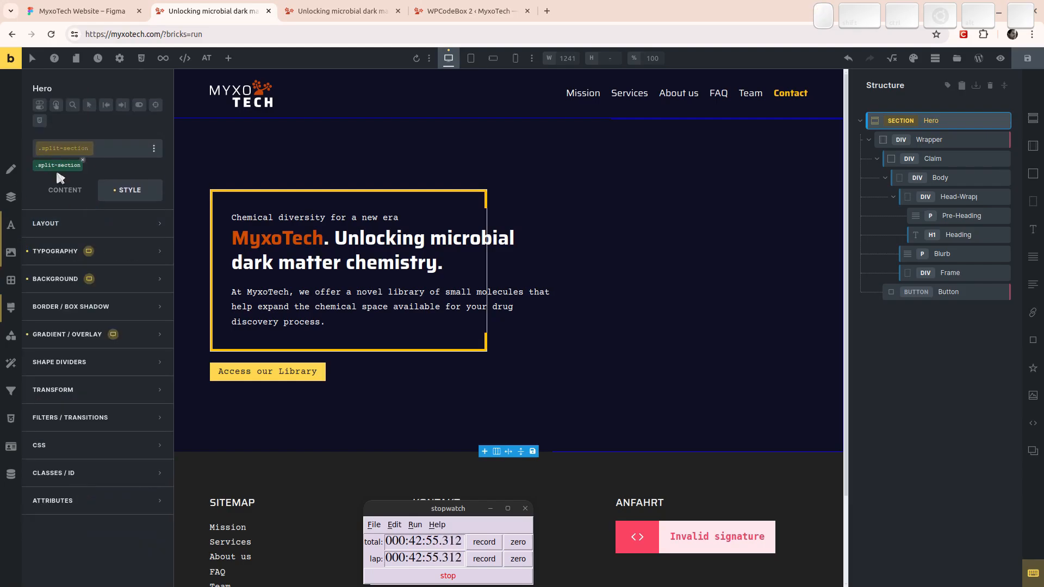
# Lock the .split-section class and switch the Hero section back to its ID-level styles.
pyautogui.click(55, 167)
pyautogui.click(62, 167)
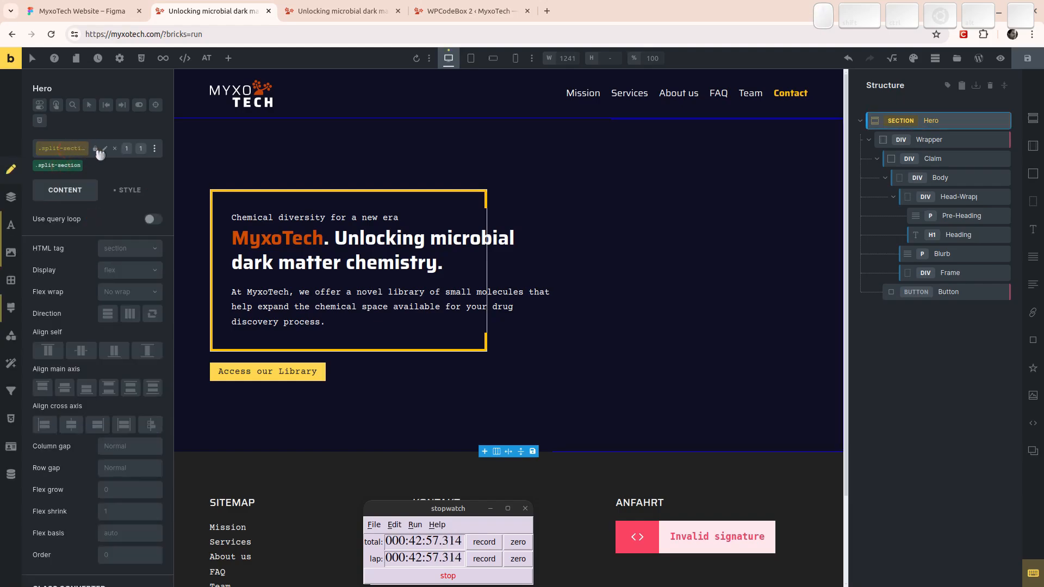
pyautogui.click(97, 149)
pyautogui.click(68, 167)
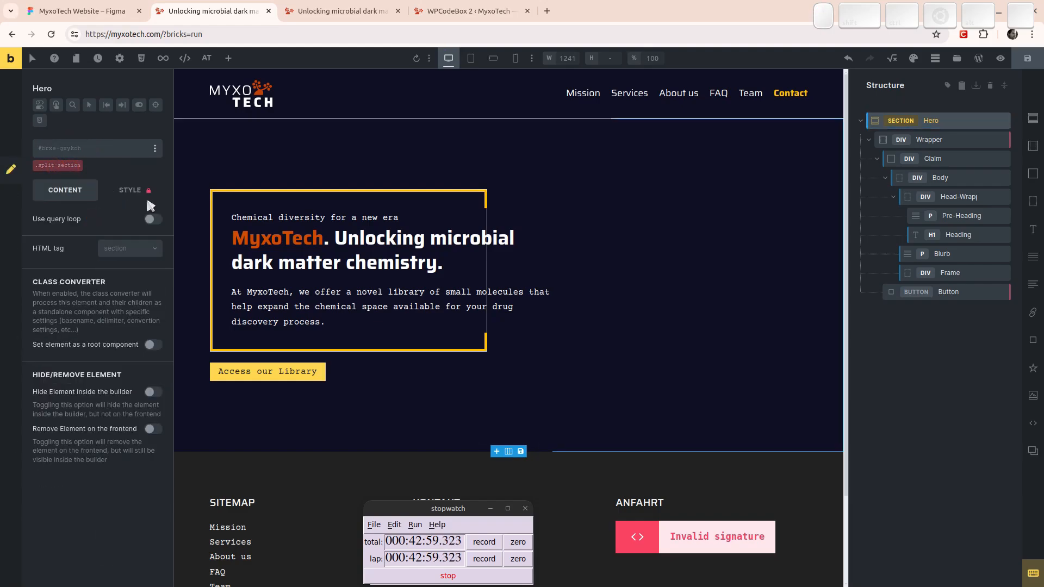
# Set front-page-background-tiles.png as the Hero section's ID-level background image, using the Thumbnail (223×300) size.
pyautogui.click(127, 191)
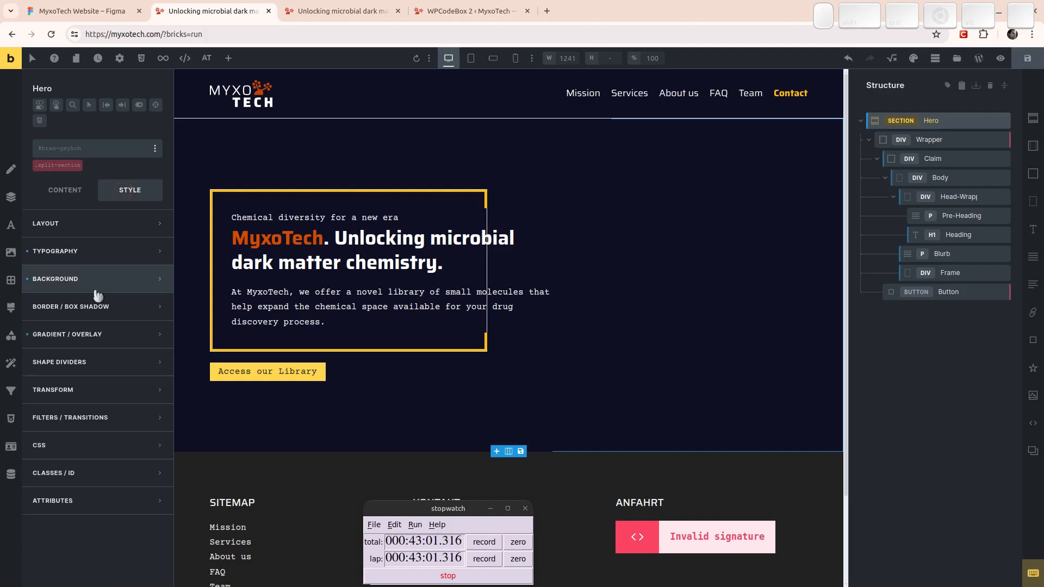
pyautogui.click(76, 278)
pyautogui.click(97, 281)
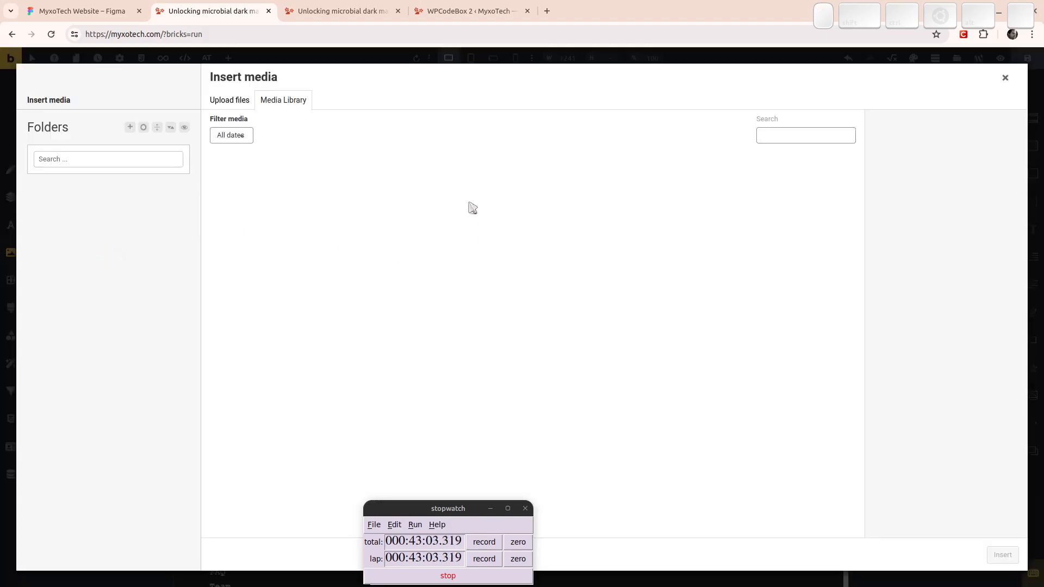
pyautogui.click(240, 193)
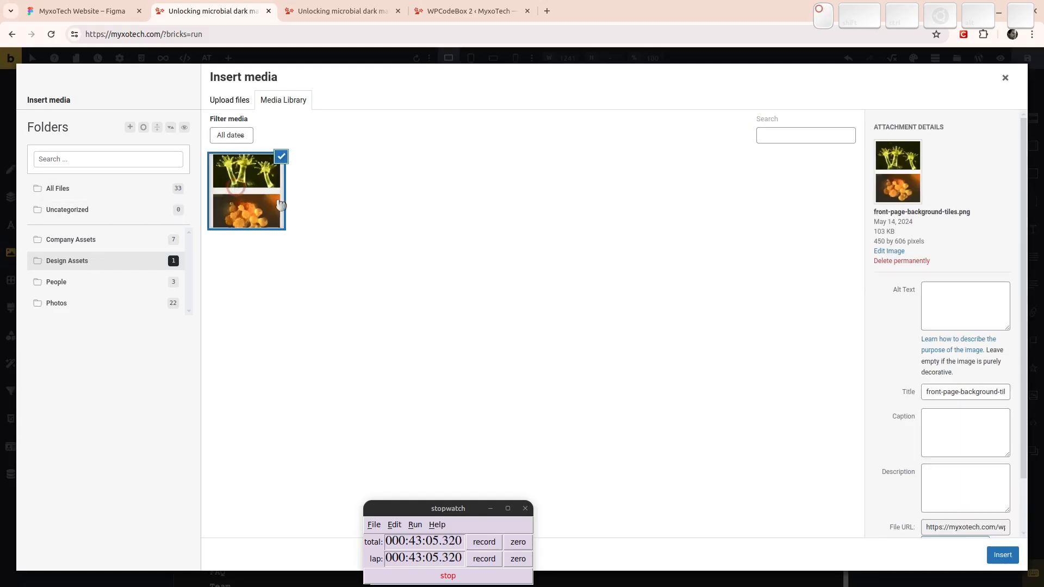
pyautogui.click(1002, 555)
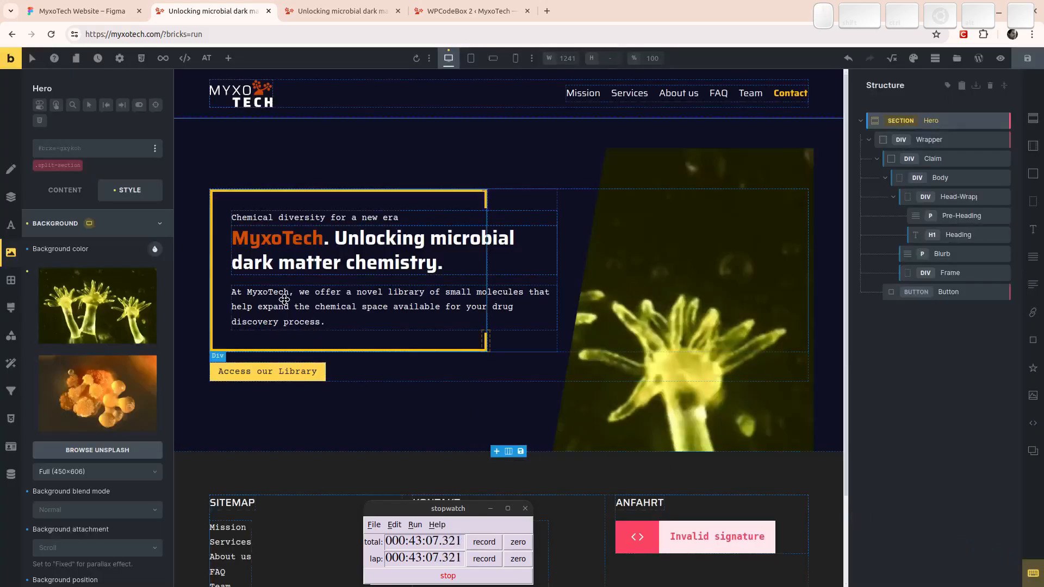
pyautogui.scroll(-3, 120, 380)
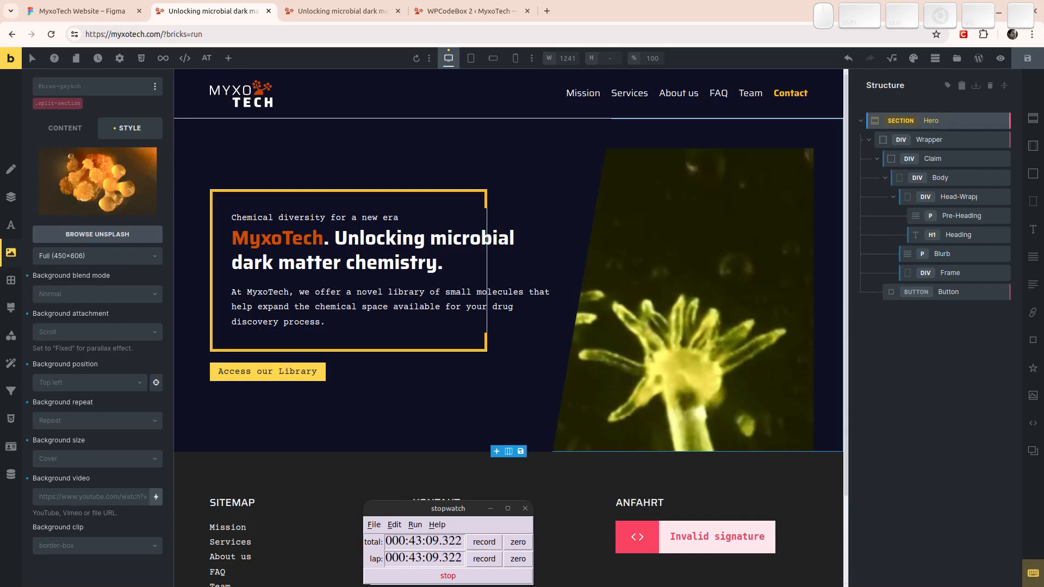
pyautogui.click(79, 255)
pyautogui.click(82, 307)
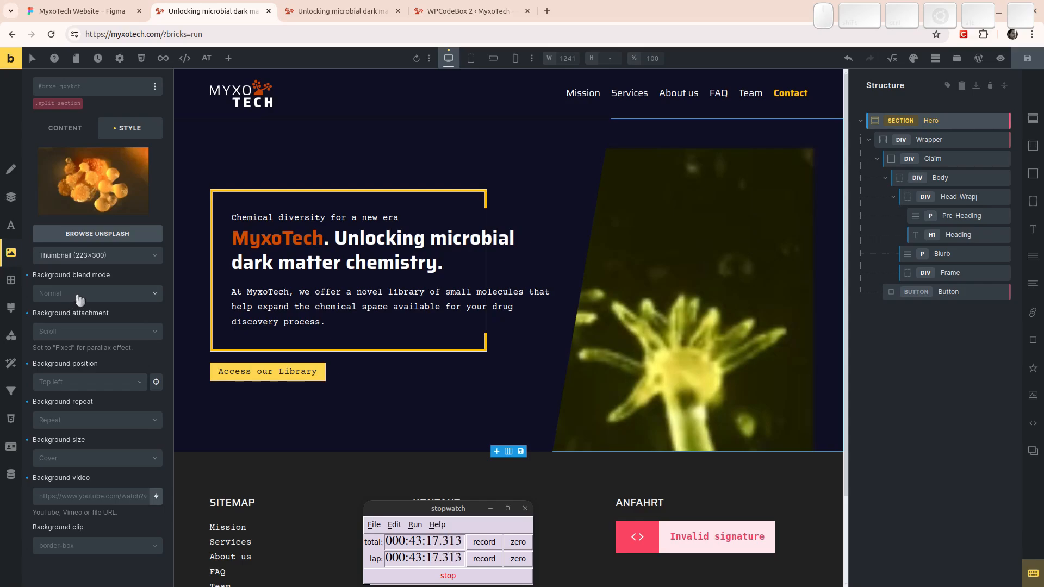
# Set the Hero background's attachment to Fixed, its position to Center center and its custom size to 10rem.
pyautogui.click(87, 336)
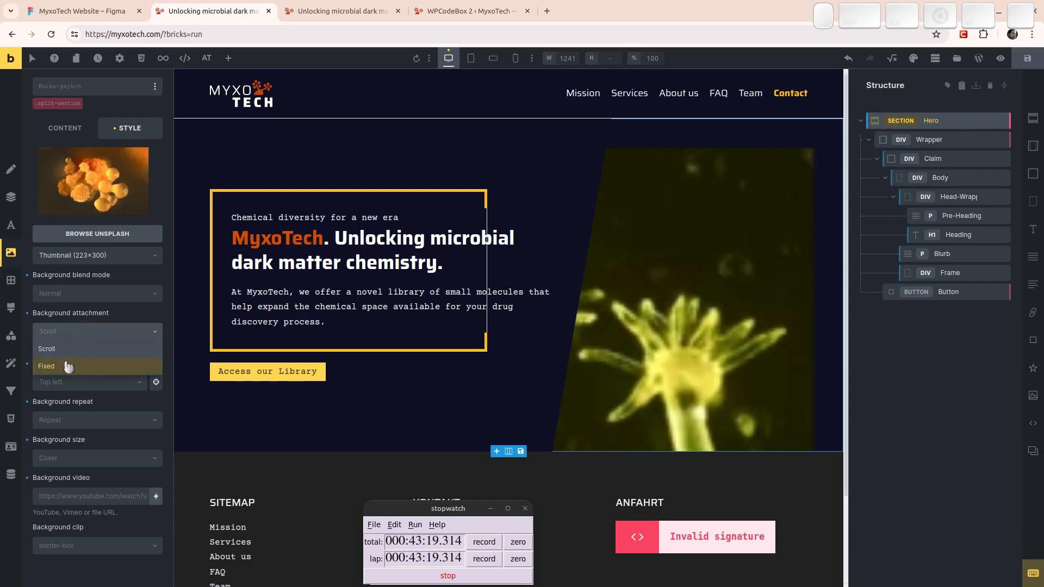
pyautogui.click(48, 365)
pyautogui.click(83, 383)
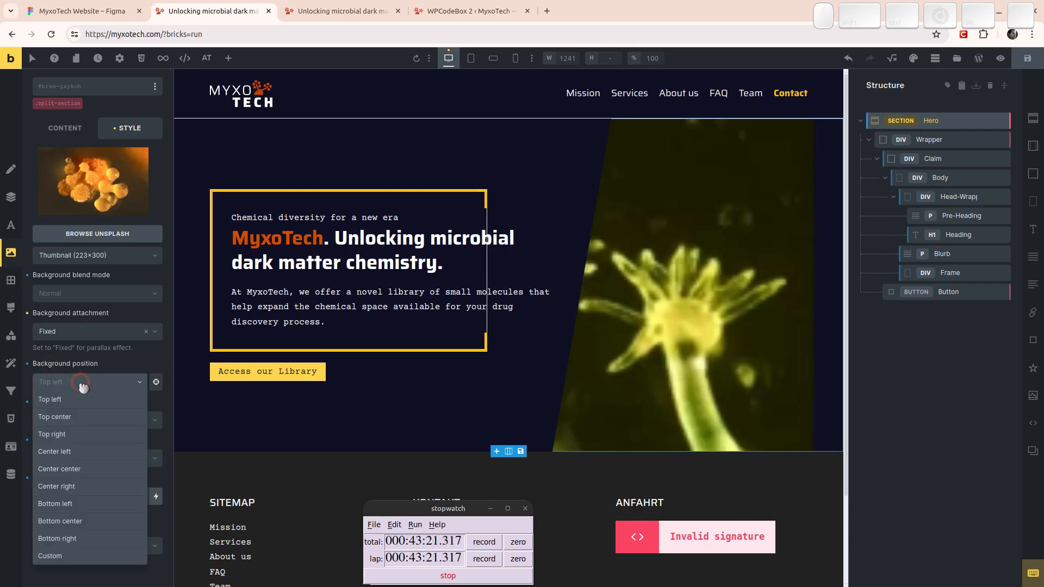
pyautogui.click(76, 475)
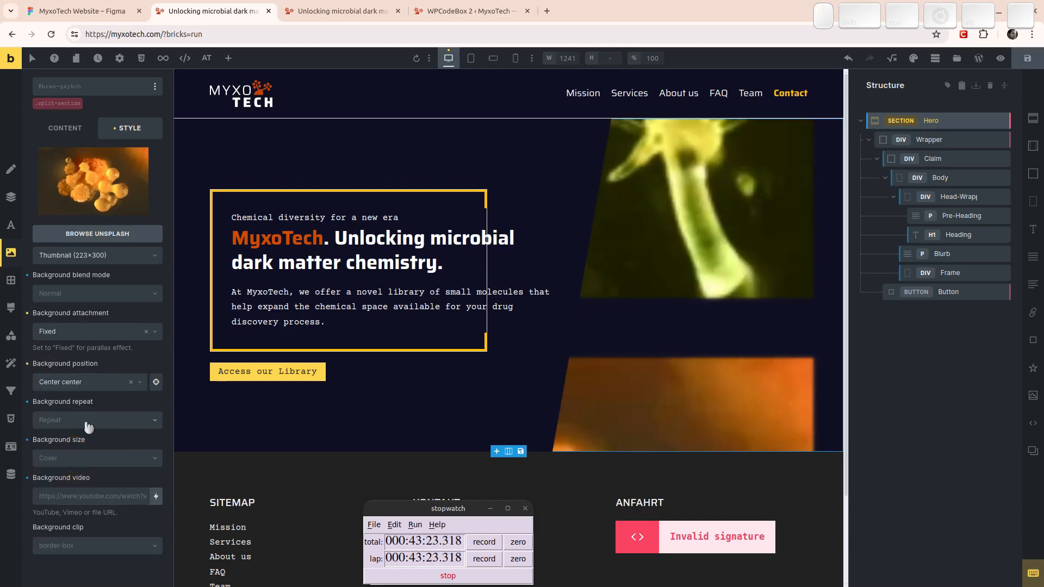
pyautogui.click(79, 463)
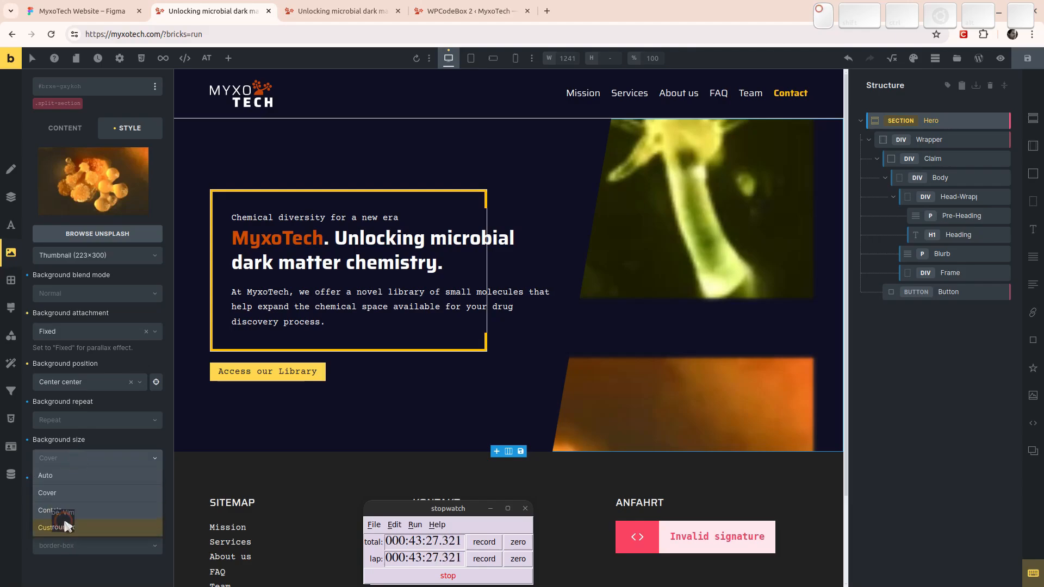
pyautogui.click(67, 528)
pyautogui.click(73, 493)
pyautogui.write('10rem')
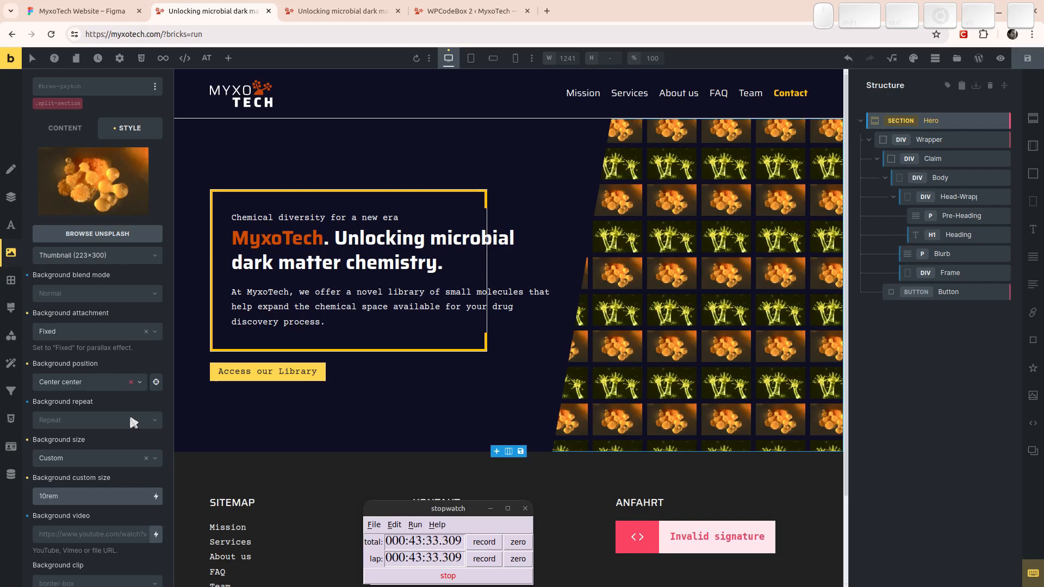
pyautogui.scroll(-1, 138, 516)
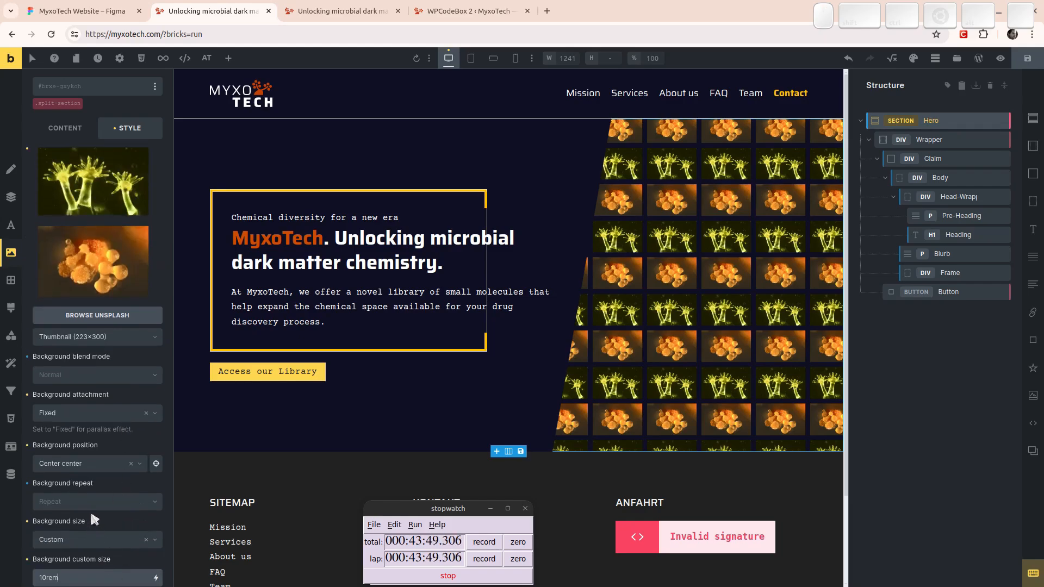
pyautogui.click(90, 518)
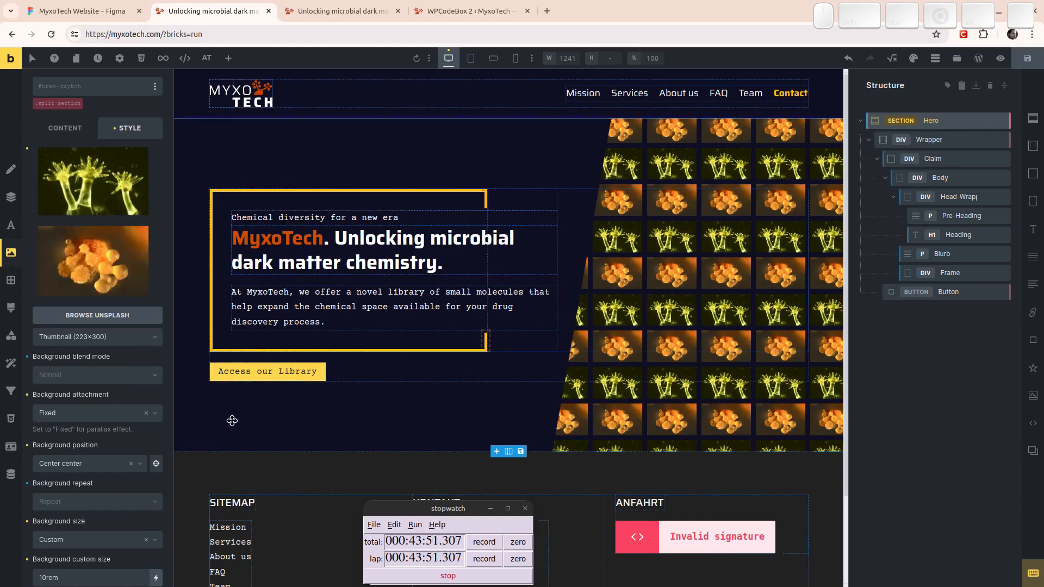
pyautogui.click(174, 397)
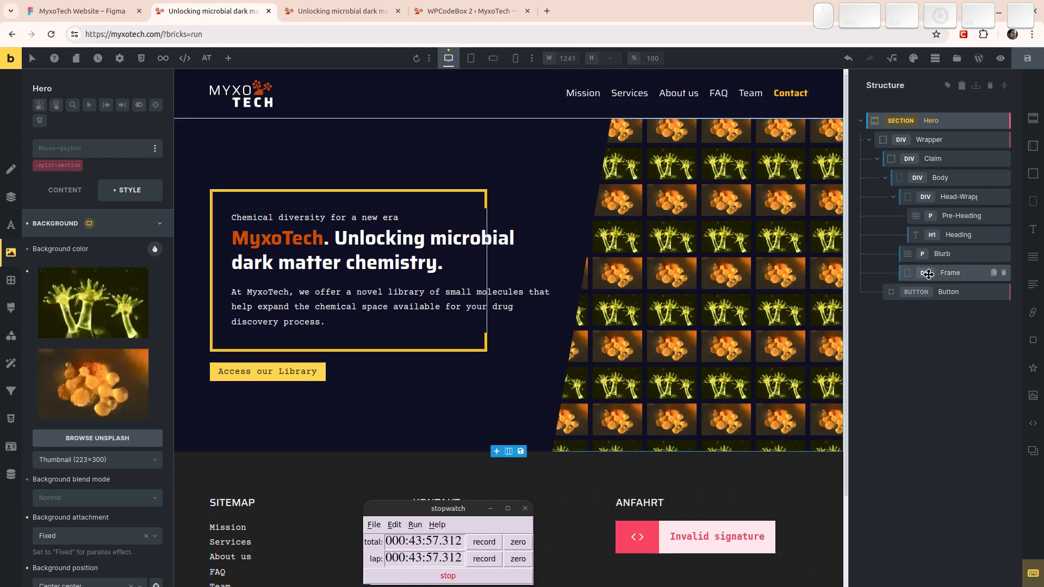
# Select the Button element and examine how the Hero's fixed background behaves while the page scrolls.
pyautogui.click(948, 292)
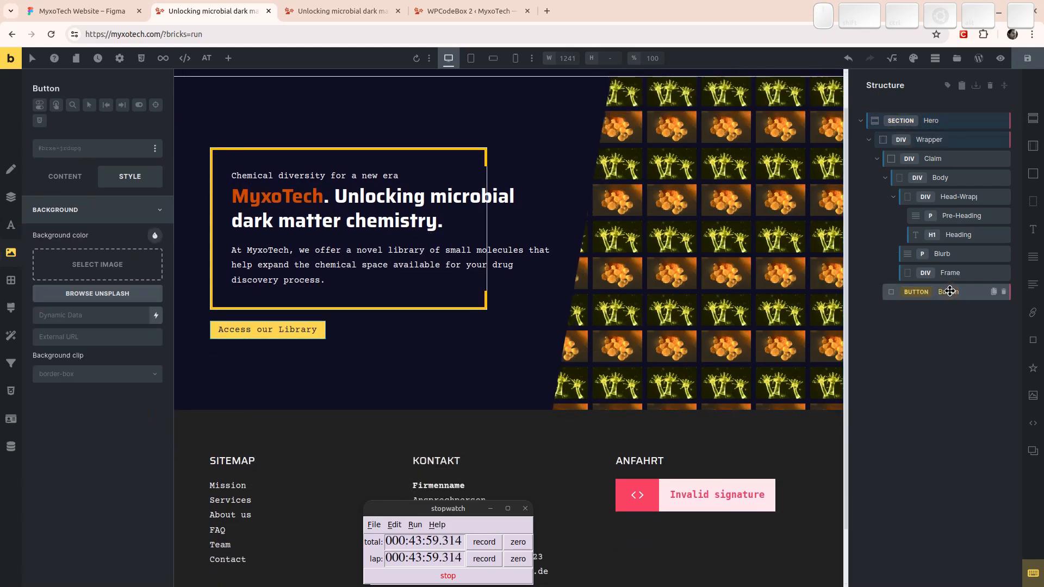
pyautogui.scroll(1, 496, 218)
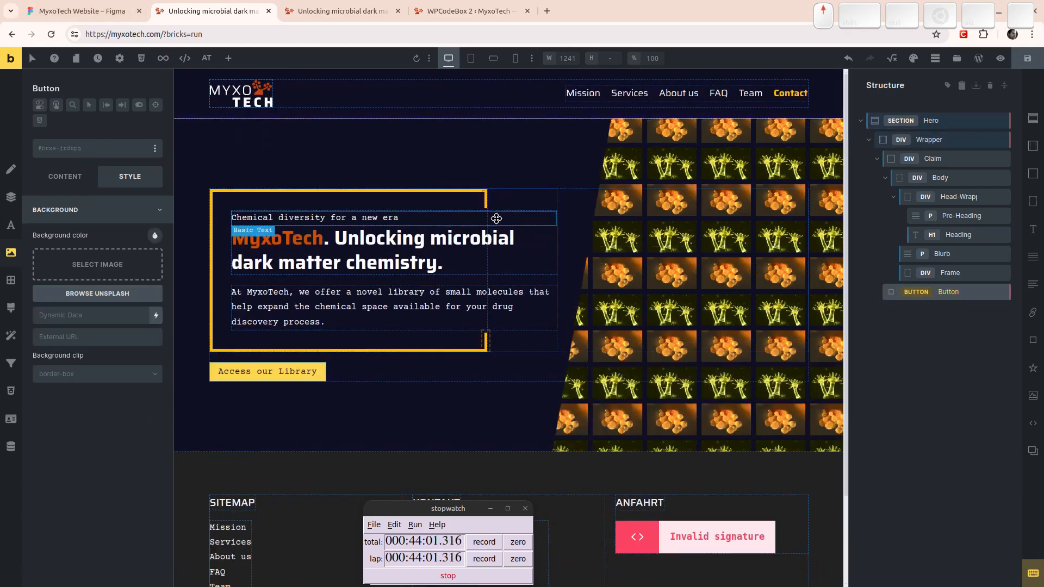
pyautogui.scroll(-2, 497, 218)
pyautogui.scroll(2, 499, 219)
pyautogui.scroll(-2, 699, 142)
pyautogui.scroll(2, 720, 190)
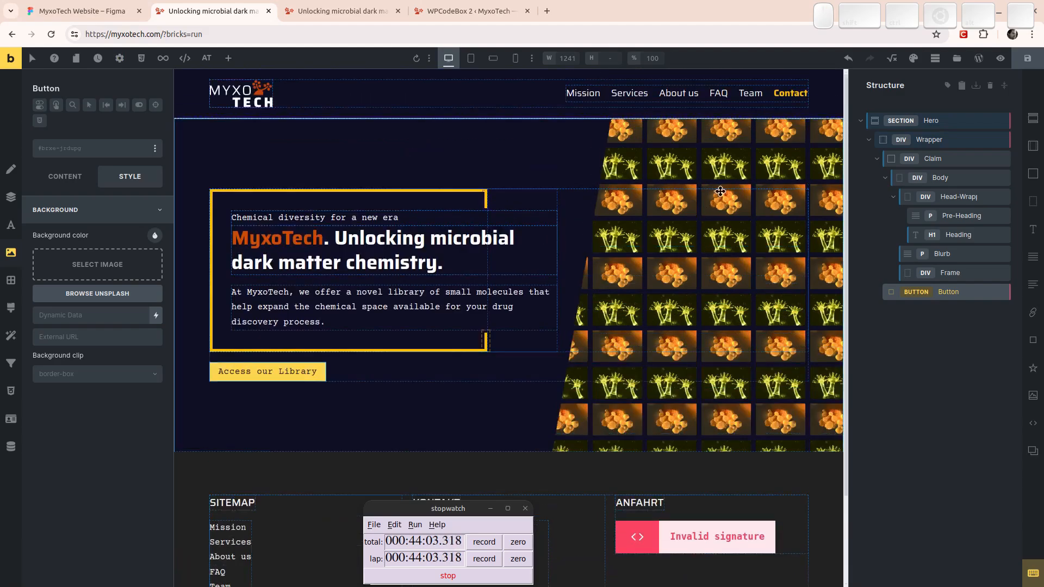
pyautogui.scroll(-2, 720, 191)
pyautogui.scroll(2, 706, 196)
pyautogui.scroll(-2, 696, 198)
pyautogui.scroll(2, 685, 201)
pyautogui.scroll(-2, 678, 205)
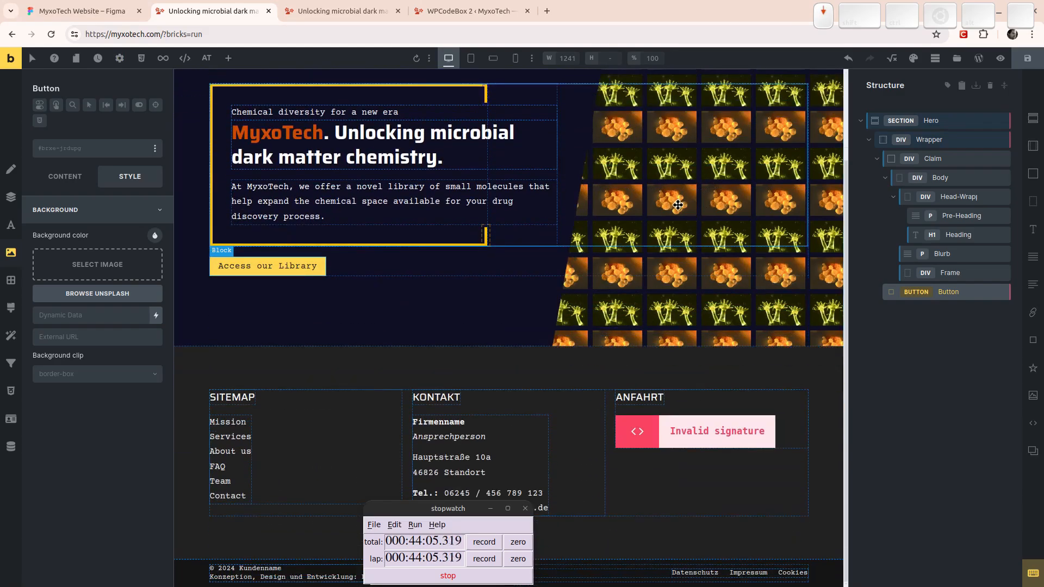
pyautogui.scroll(2, 674, 207)
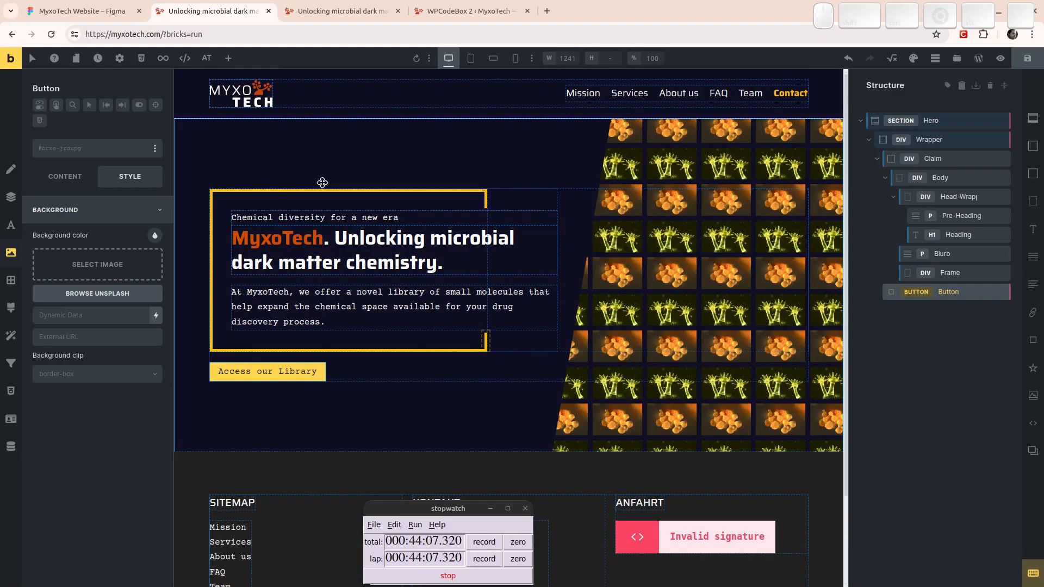
# Review the Pre-Heading's and Frame's class assignments and the Frame's style settings.
pyautogui.click(319, 217)
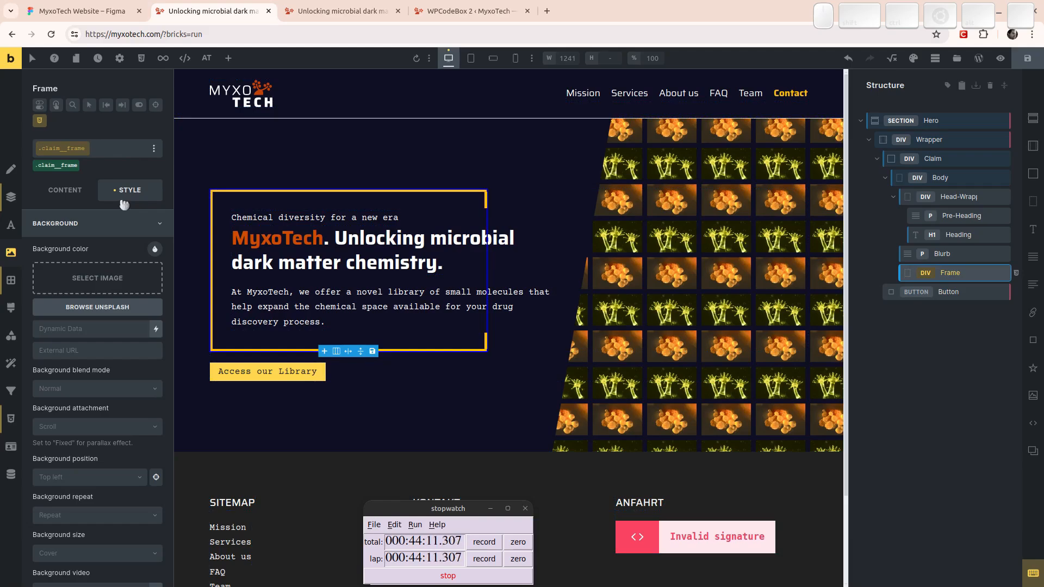
pyautogui.click(361, 219)
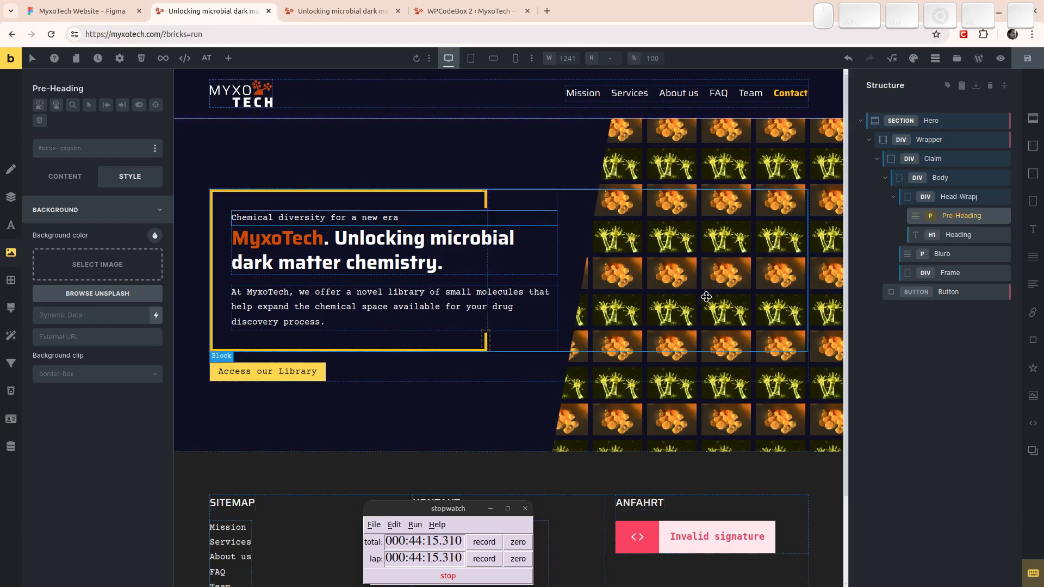
pyautogui.click(962, 273)
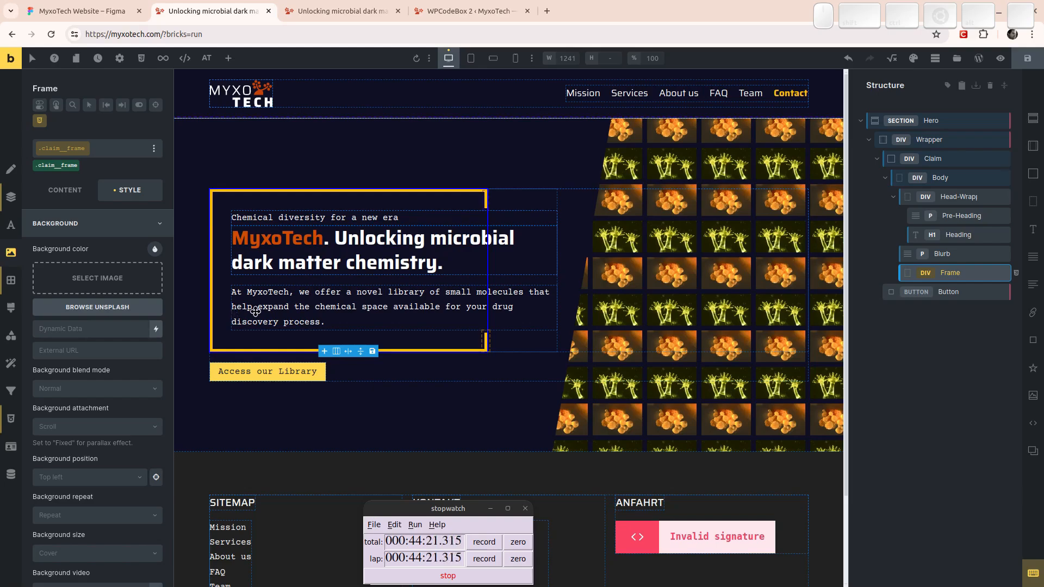
pyautogui.scroll(-2, 87, 256)
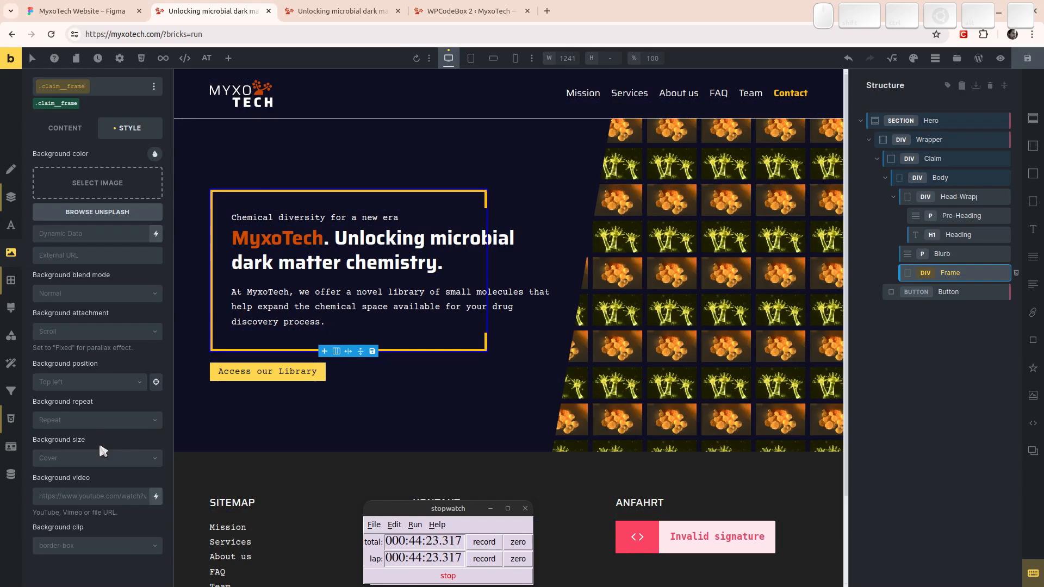
pyautogui.scroll(2, 111, 242)
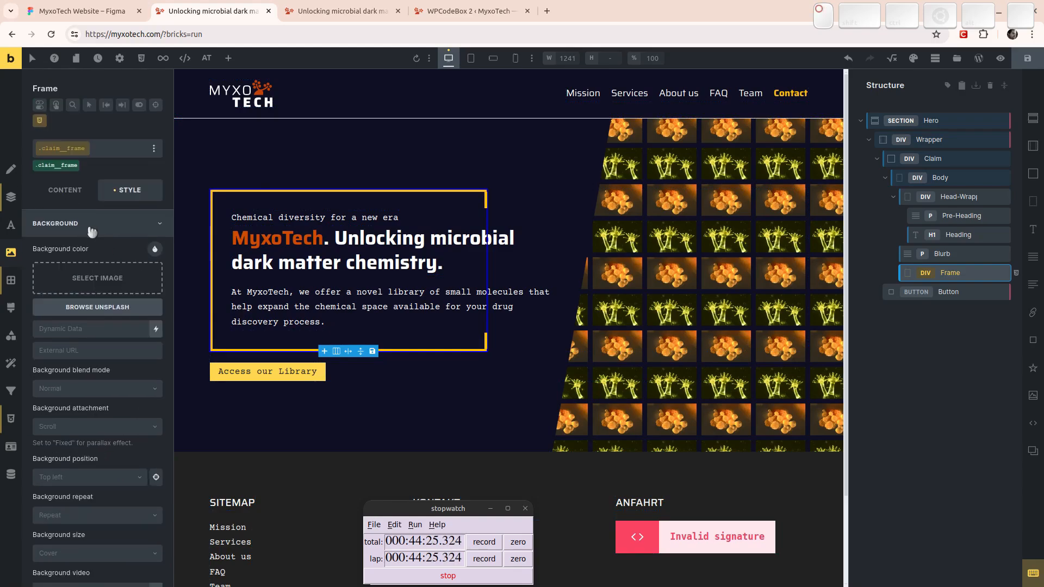
pyautogui.click(89, 229)
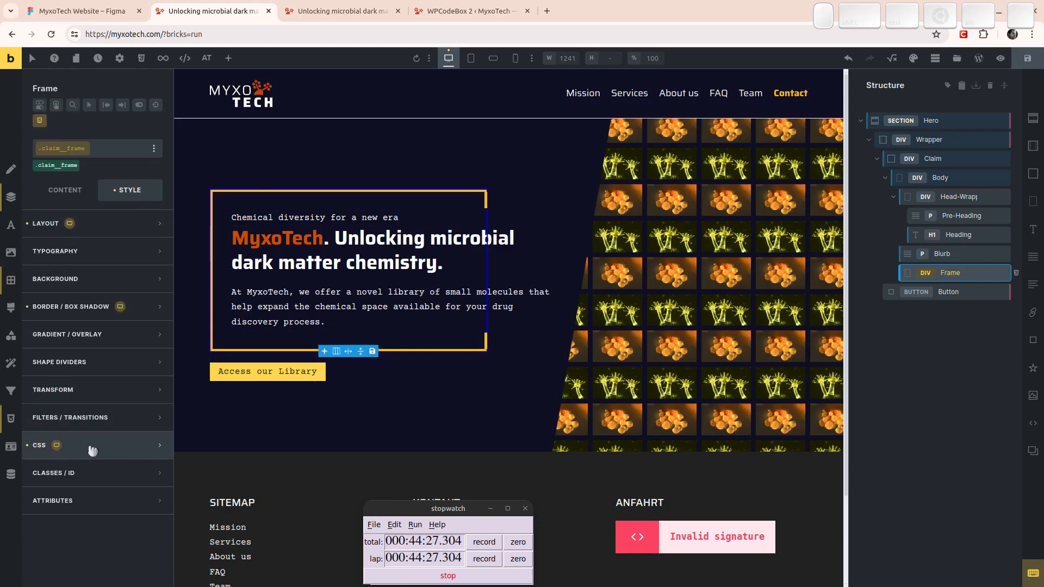
# Save the page and switch to its front-end preview.
pyautogui.click(1027, 59)
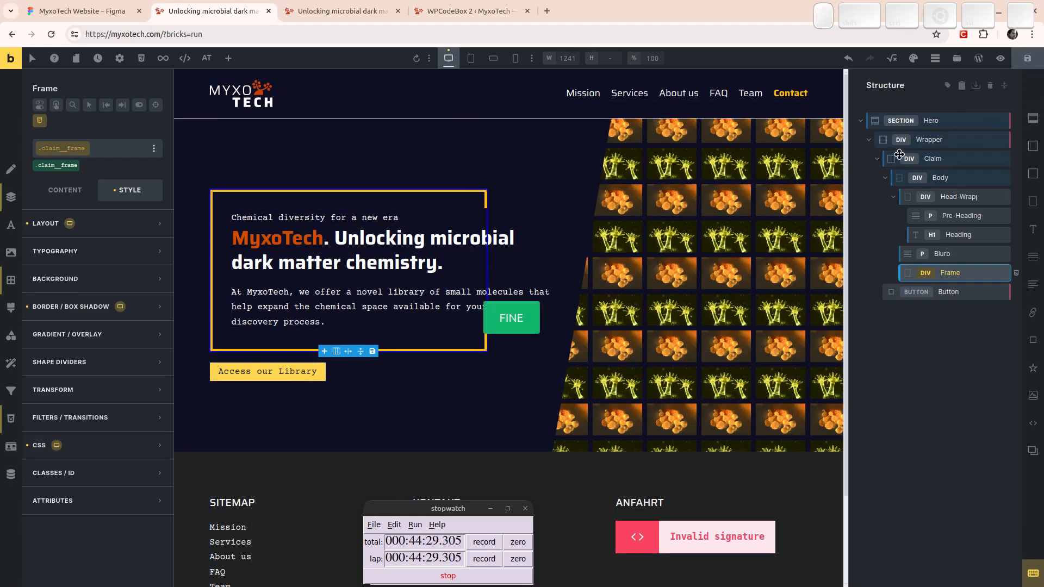
pyautogui.click(294, 12)
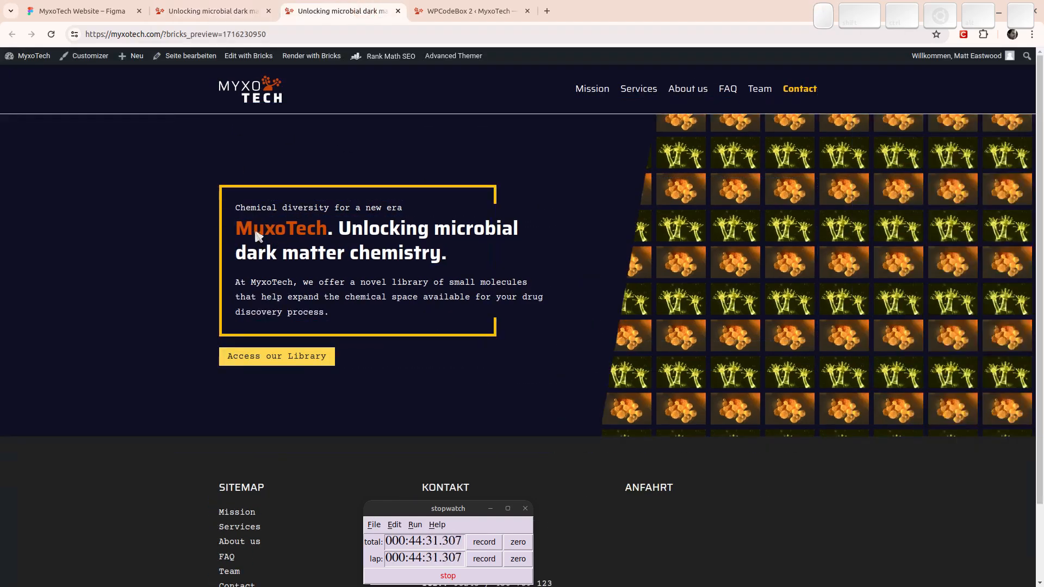
# Test whether the claim's heading and blurb text can be selected in the front-end preview, and check the Body element in the builder.
pyautogui.click(390, 239)
pyautogui.click(354, 276)
pyautogui.moveTo(279, 239); pyautogui.dragTo(513, 254)
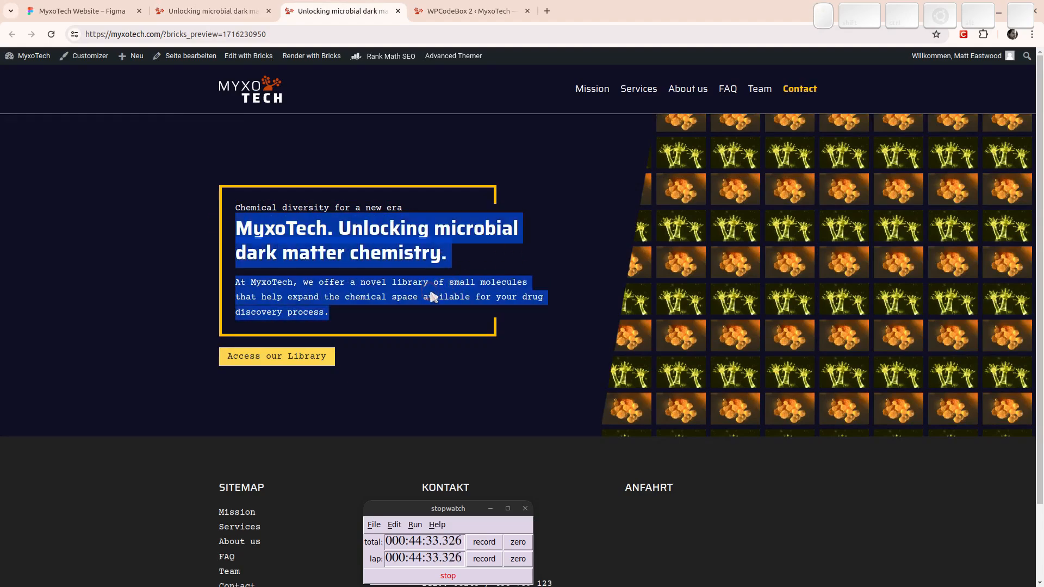
pyautogui.click(219, 205)
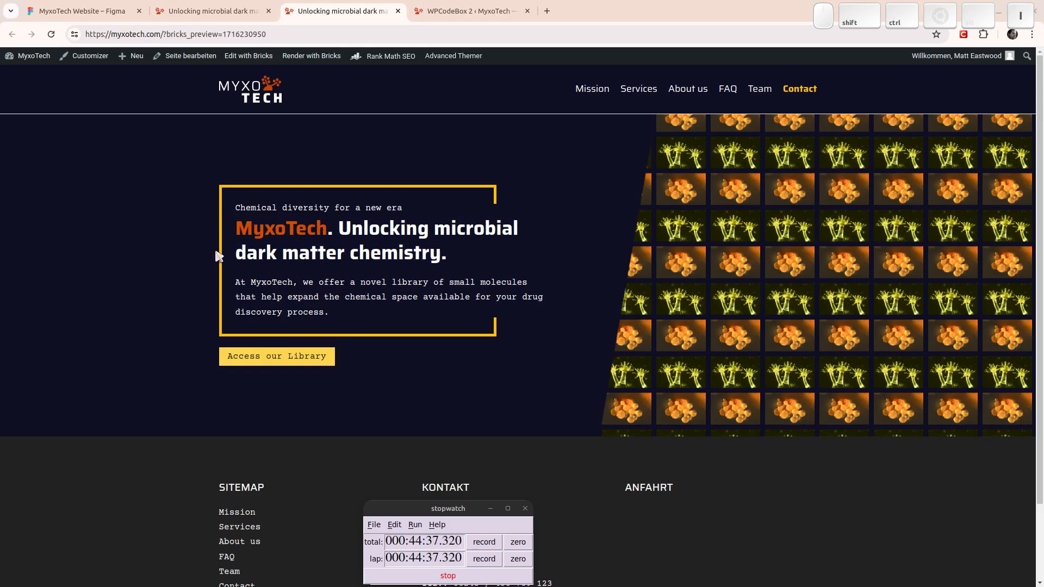
pyautogui.hotkey('ctrl', 'shift', 'Tab')
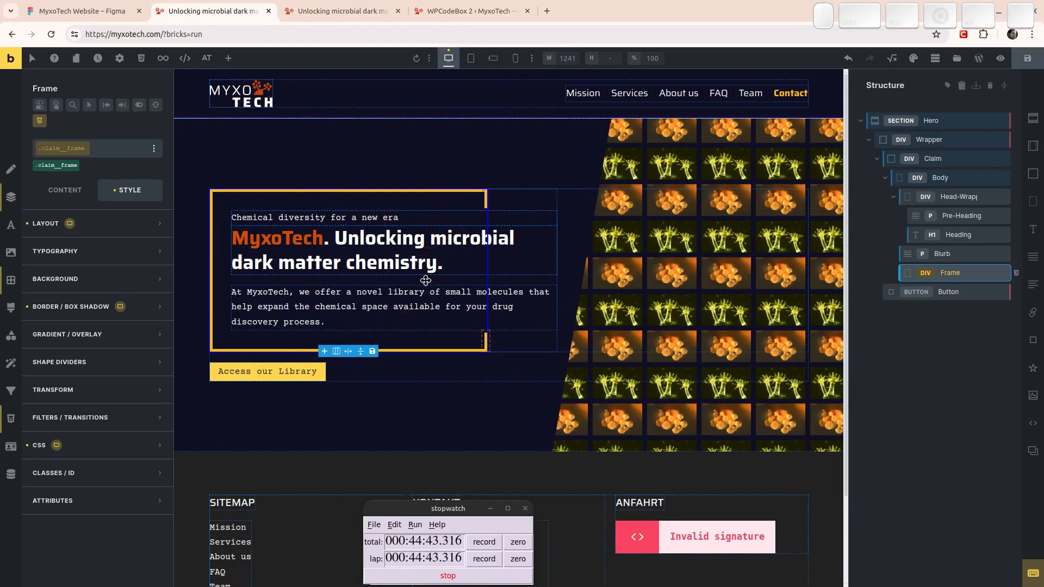
pyautogui.click(524, 195)
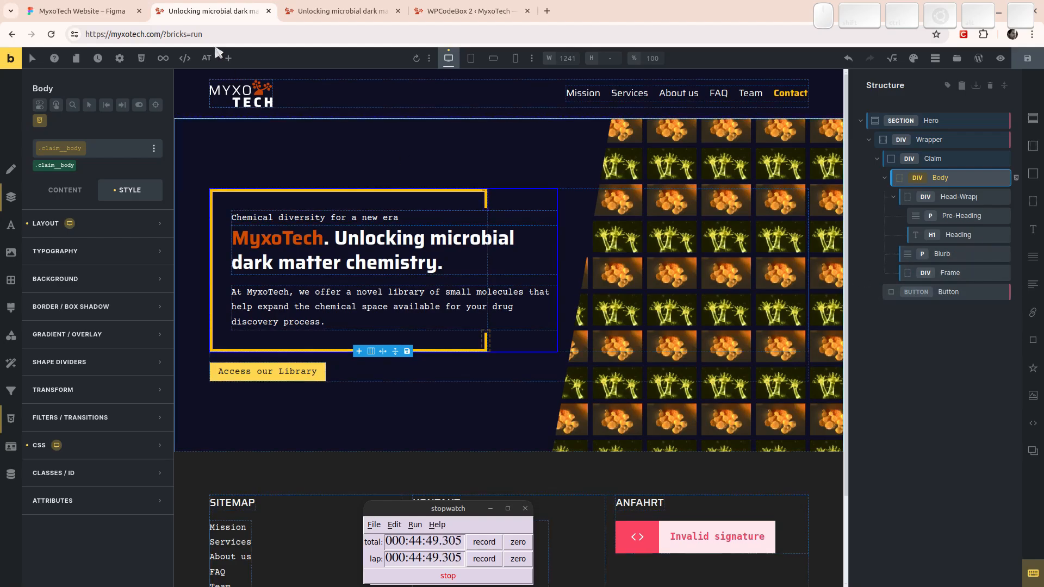
pyautogui.hotkey('ctrl', 'Tab')
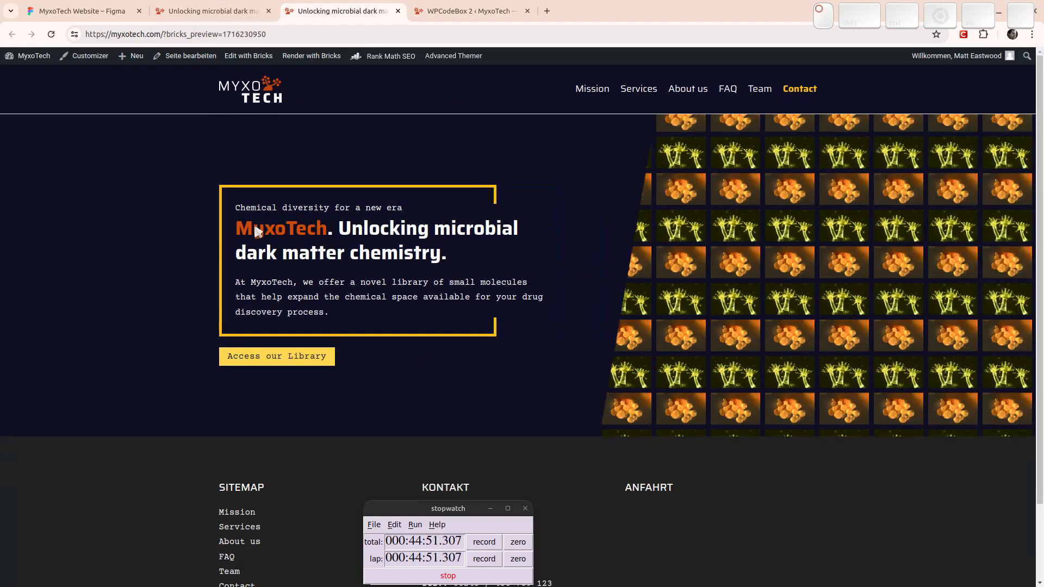
pyautogui.click(417, 310)
pyautogui.click(359, 245)
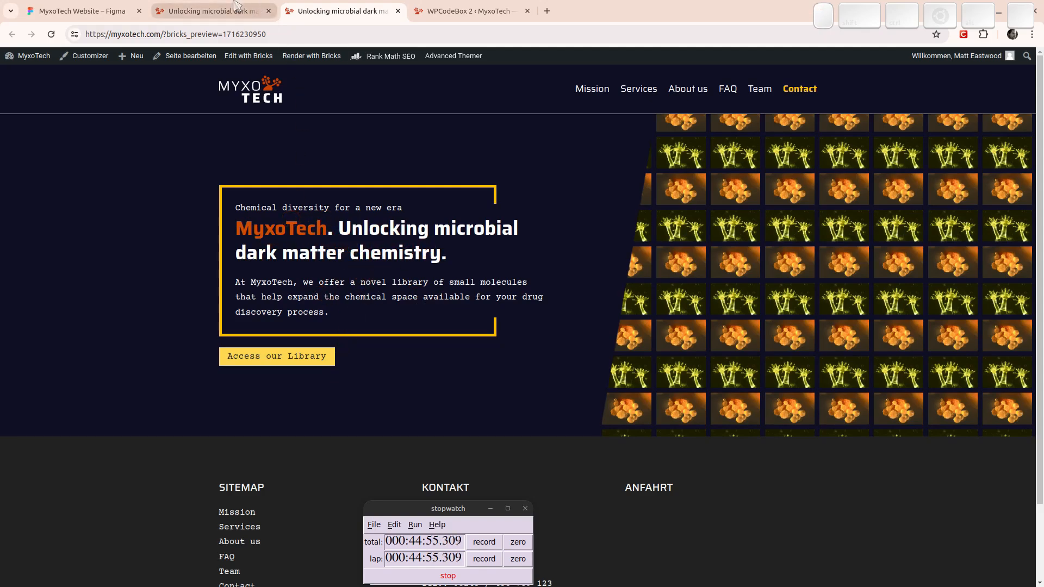
# Try a z-index of -1 on the claim's Frame in the builder, then set it to 0.
pyautogui.click(218, 10)
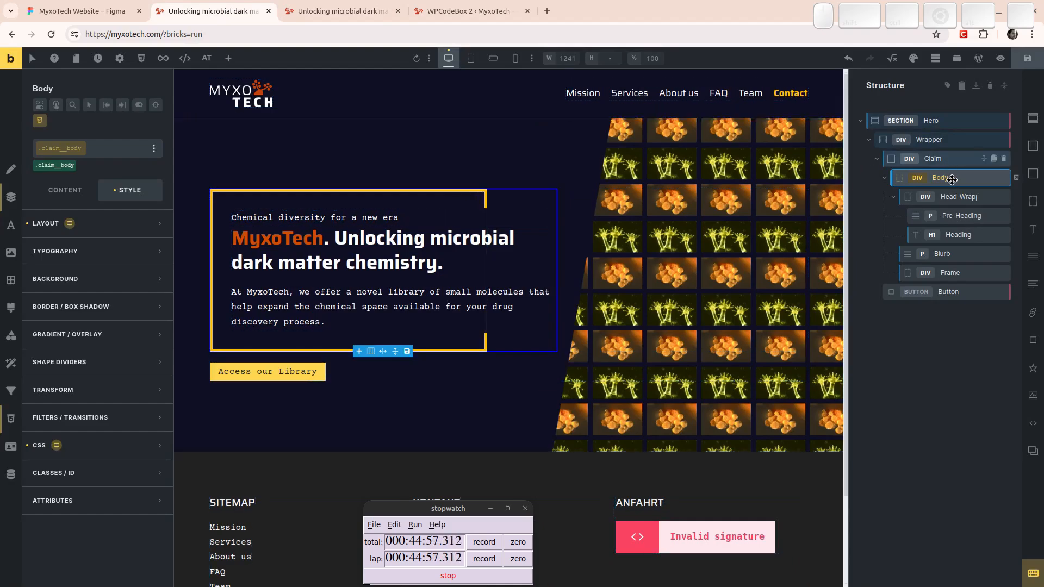
pyautogui.click(540, 231)
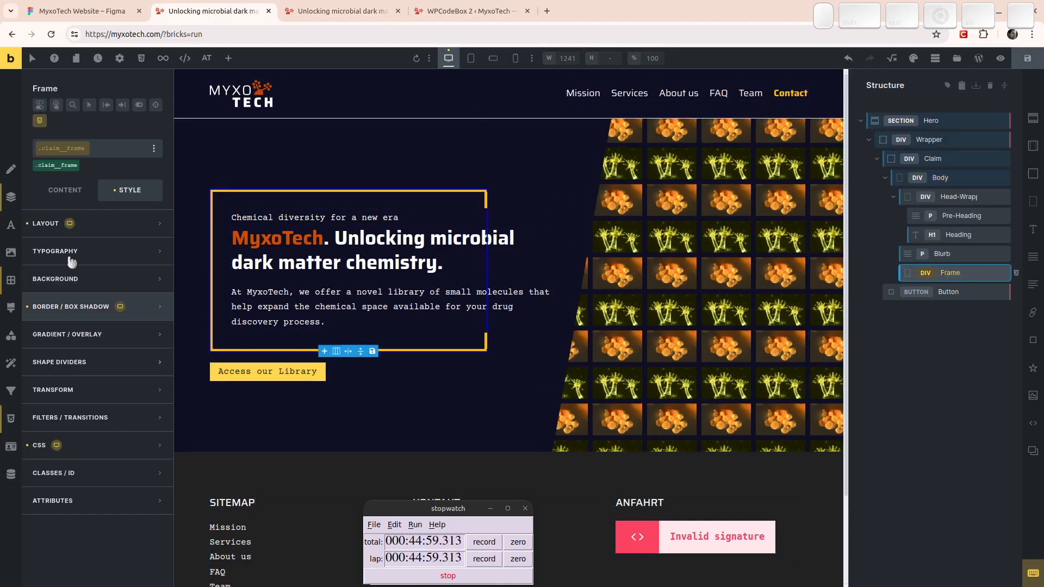
pyautogui.click(71, 224)
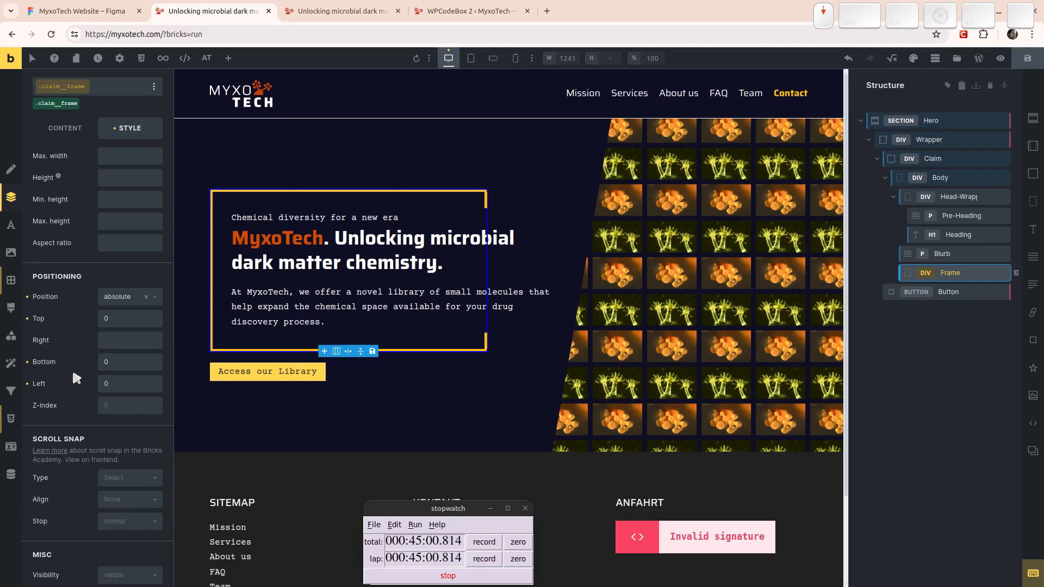
pyautogui.click(119, 405)
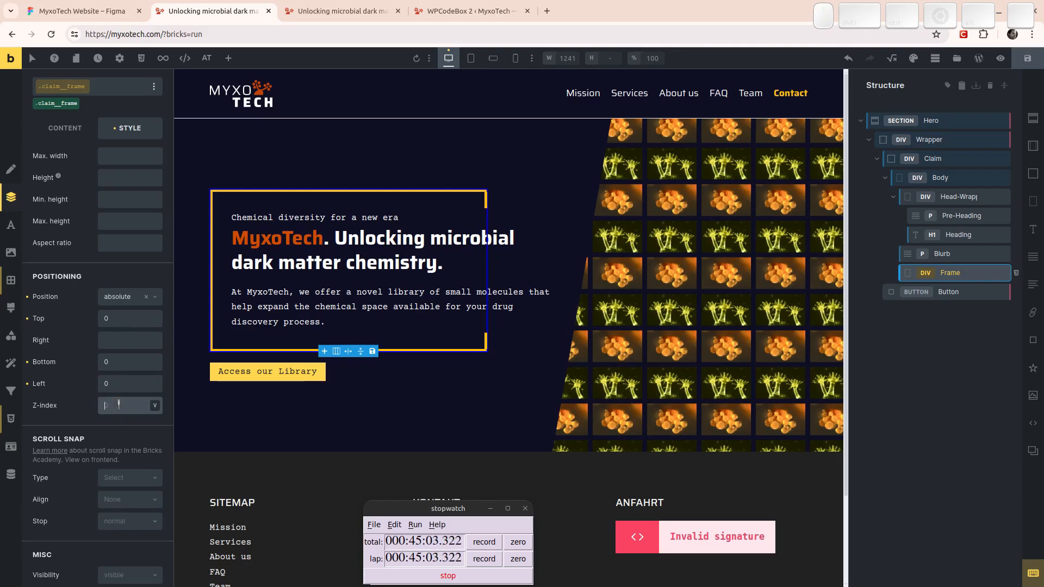
pyautogui.write('-1')
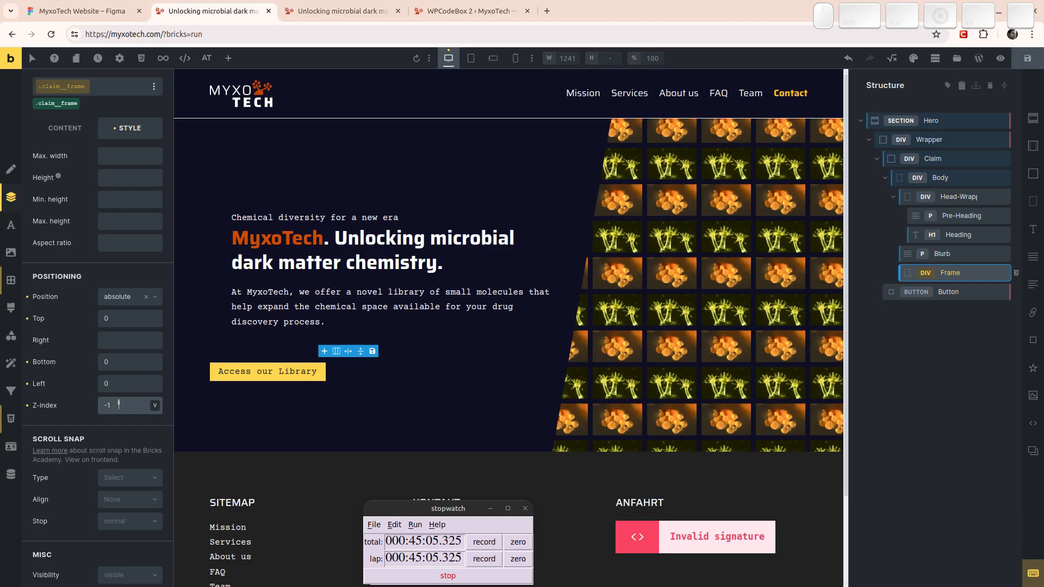
pyautogui.press('BackSpace')
pyautogui.press('BackSpace')
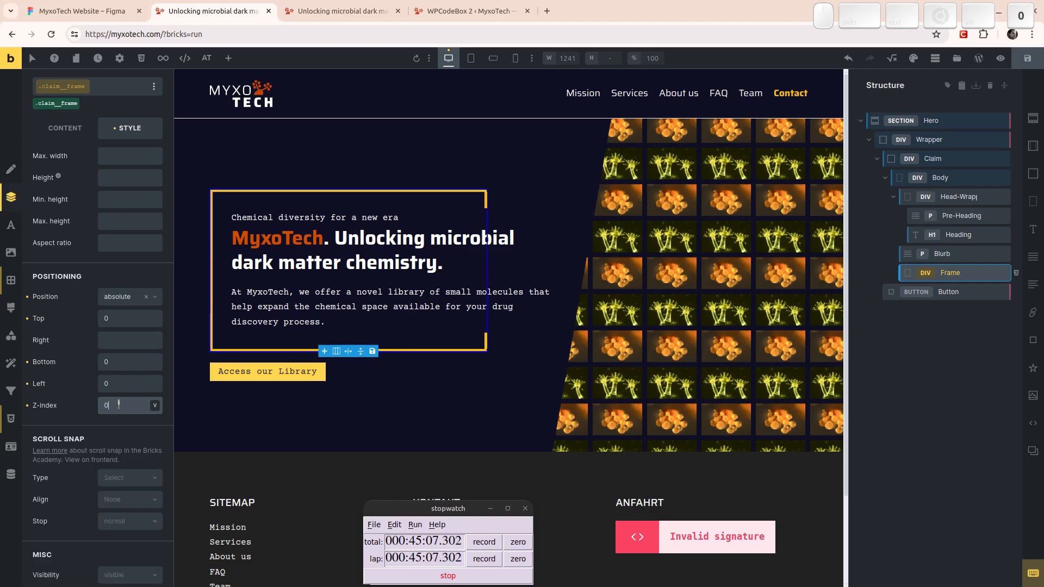
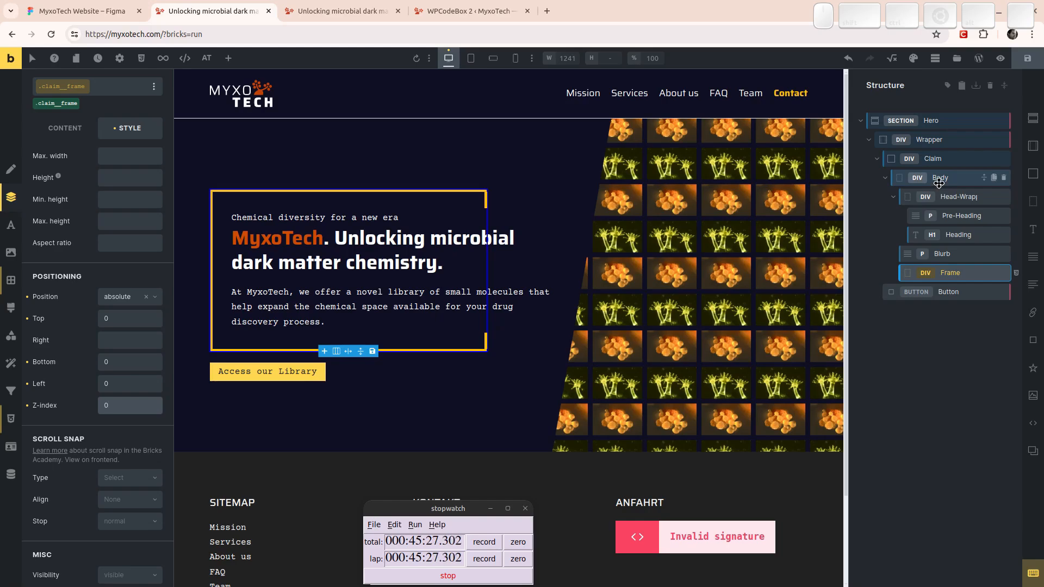
# Set the isolation of the claim's Body element to isolate.
pyautogui.click(938, 184)
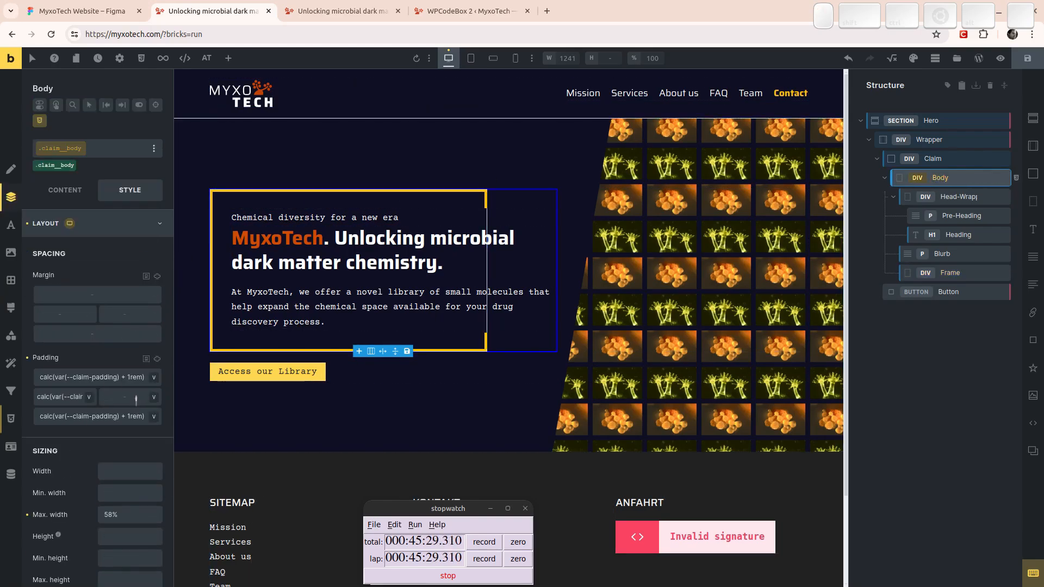
pyautogui.scroll(-9, 130, 413)
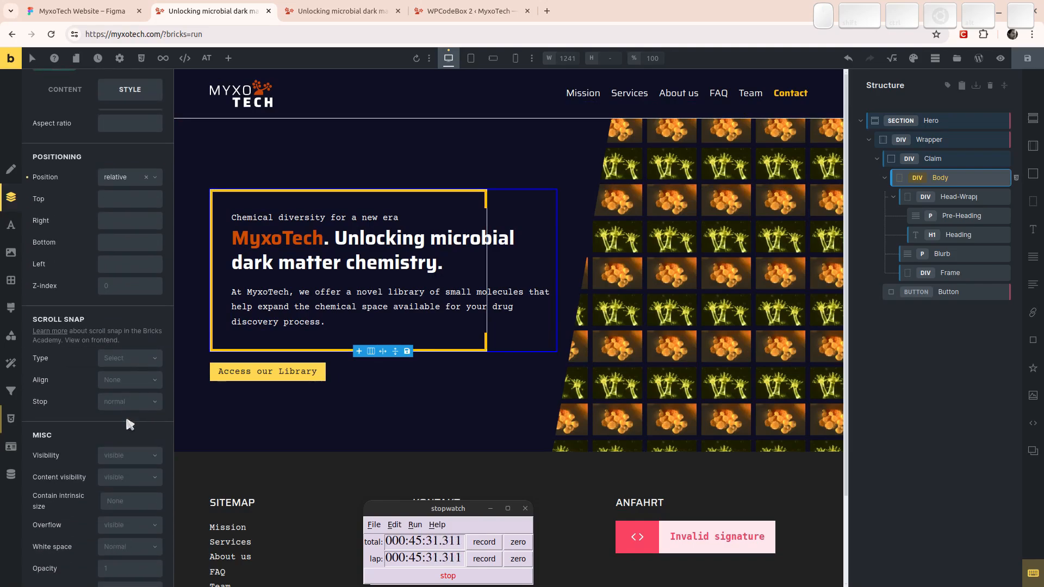
pyautogui.scroll(-5, 125, 414)
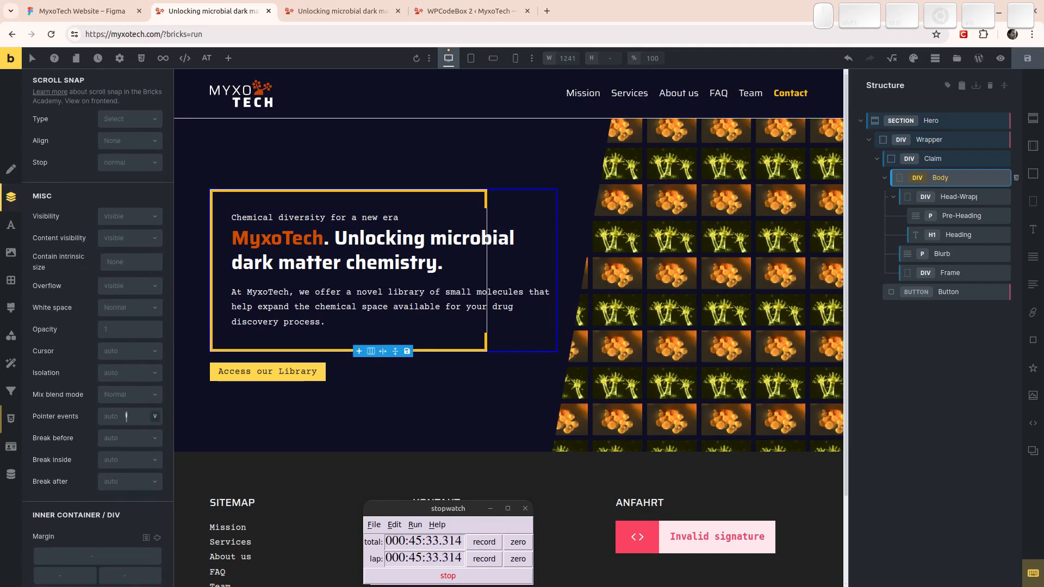
pyautogui.click(119, 376)
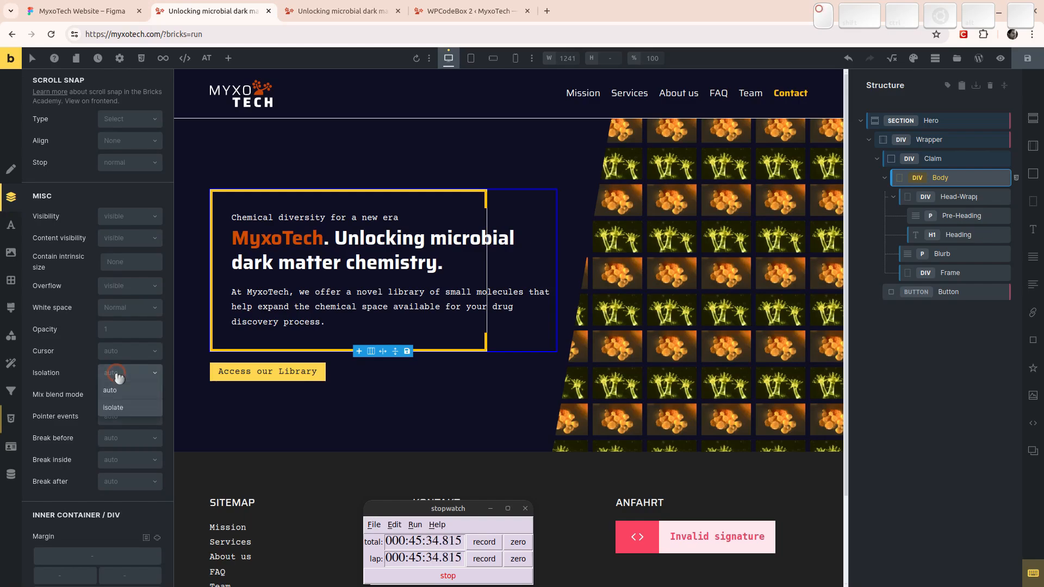
pyautogui.click(126, 408)
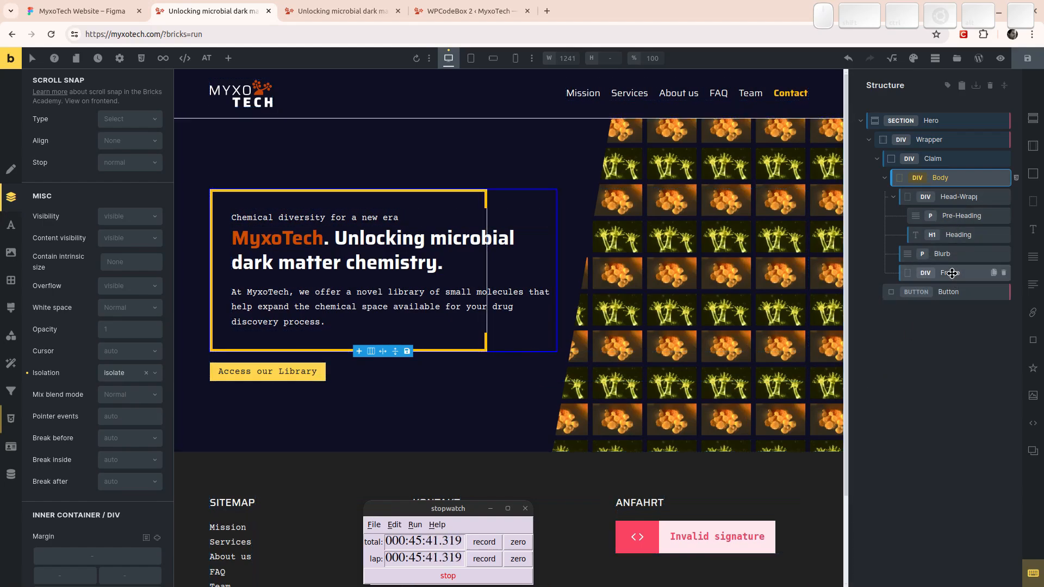
# Set the Frame's z-index to -1 and save the page.
pyautogui.click(894, 199)
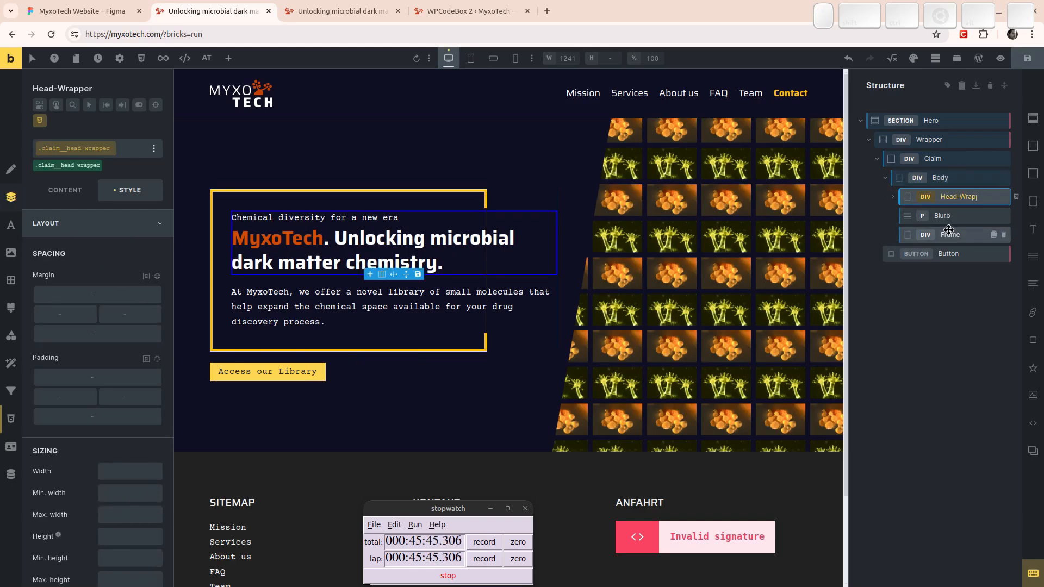
pyautogui.click(941, 181)
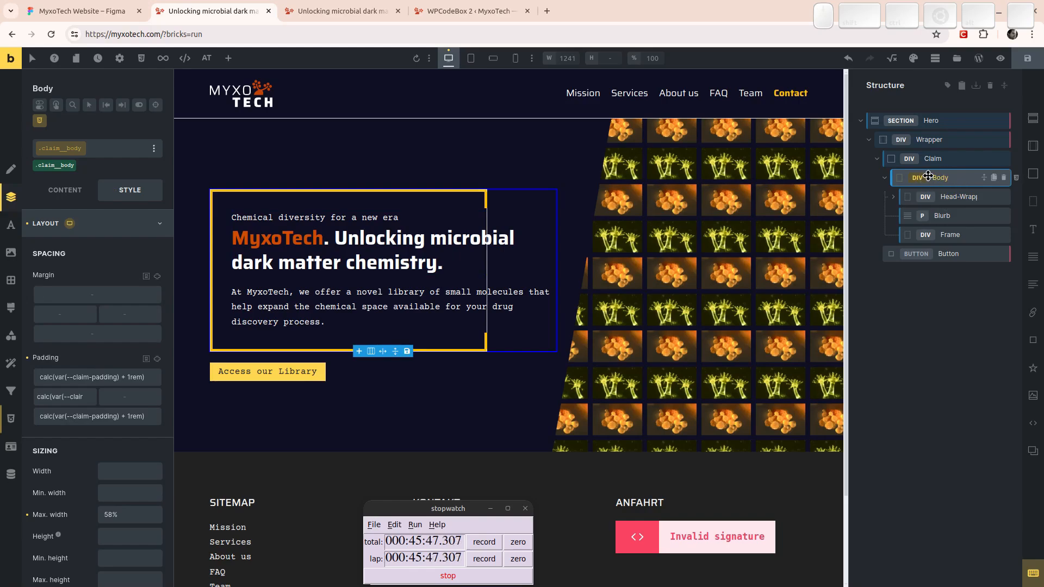
pyautogui.click(950, 235)
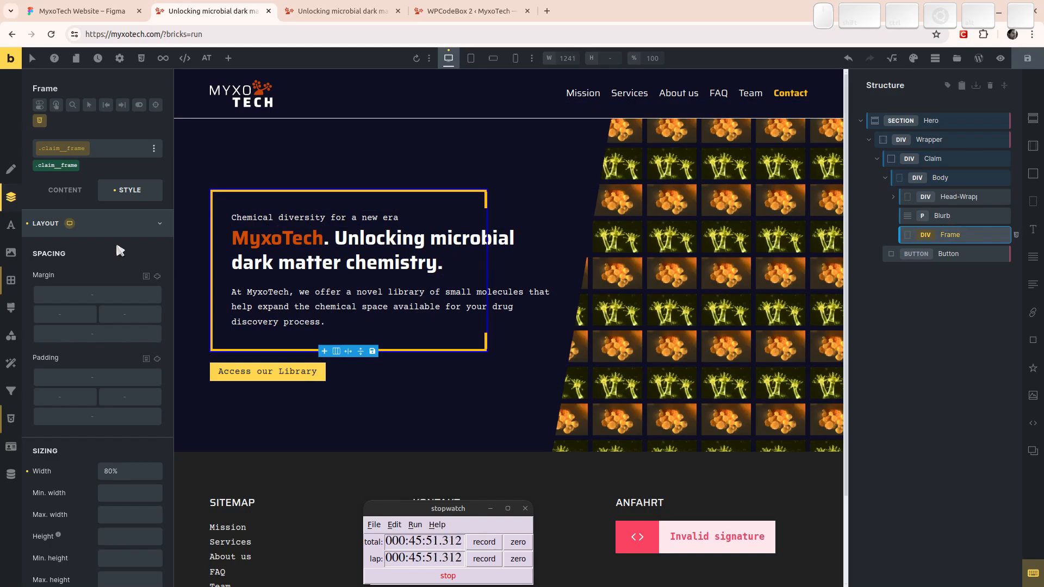
pyautogui.scroll(-7, 92, 322)
pyautogui.scroll(-2, 91, 322)
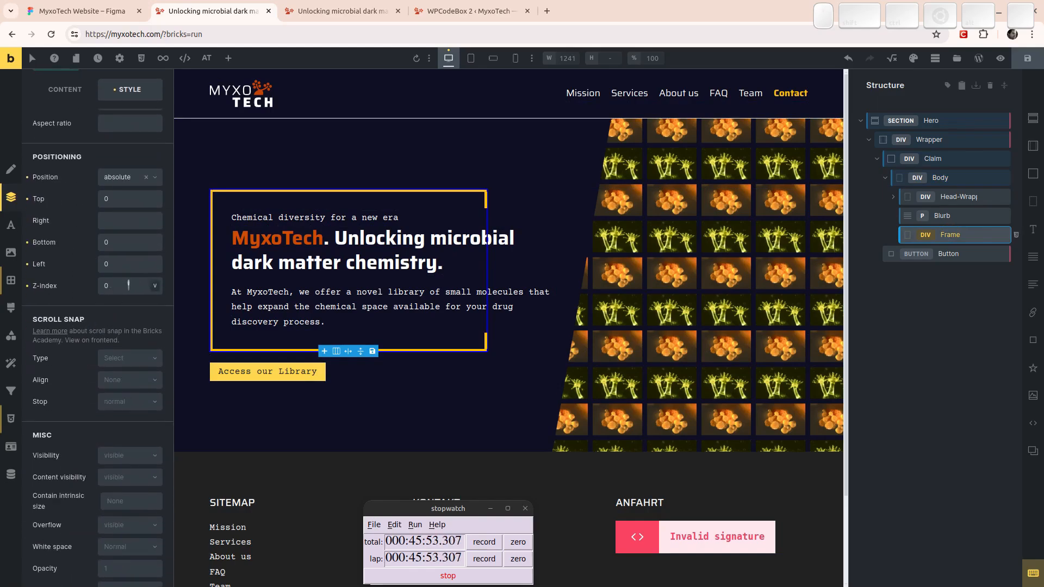
pyautogui.click(128, 285)
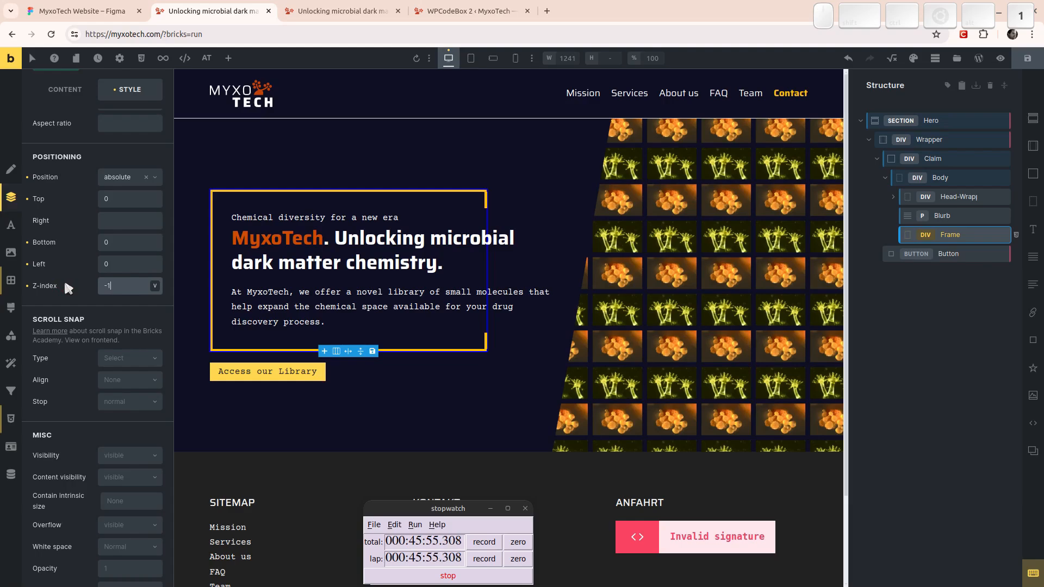
pyautogui.click(1029, 60)
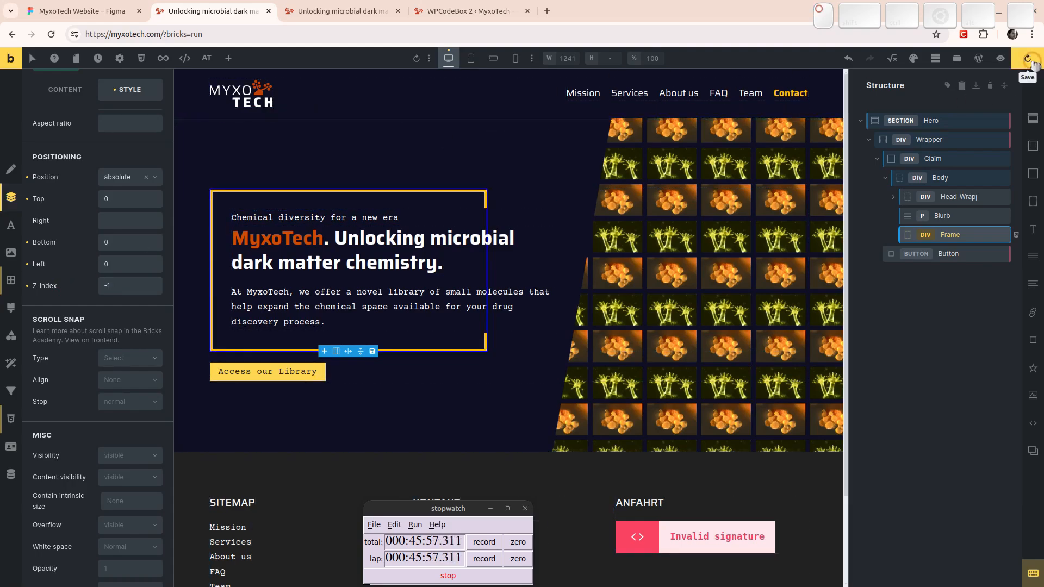
# Check that the claim's heading and blurb can be selected in the builder canvas and in the front-end preview.
pyautogui.click(346, 252)
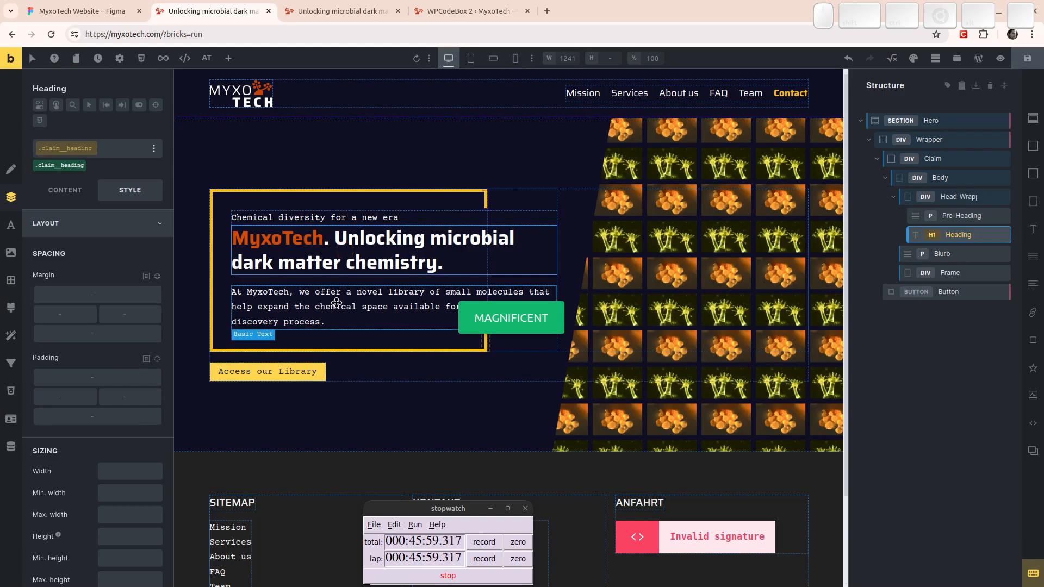
pyautogui.click(337, 299)
pyautogui.click(342, 11)
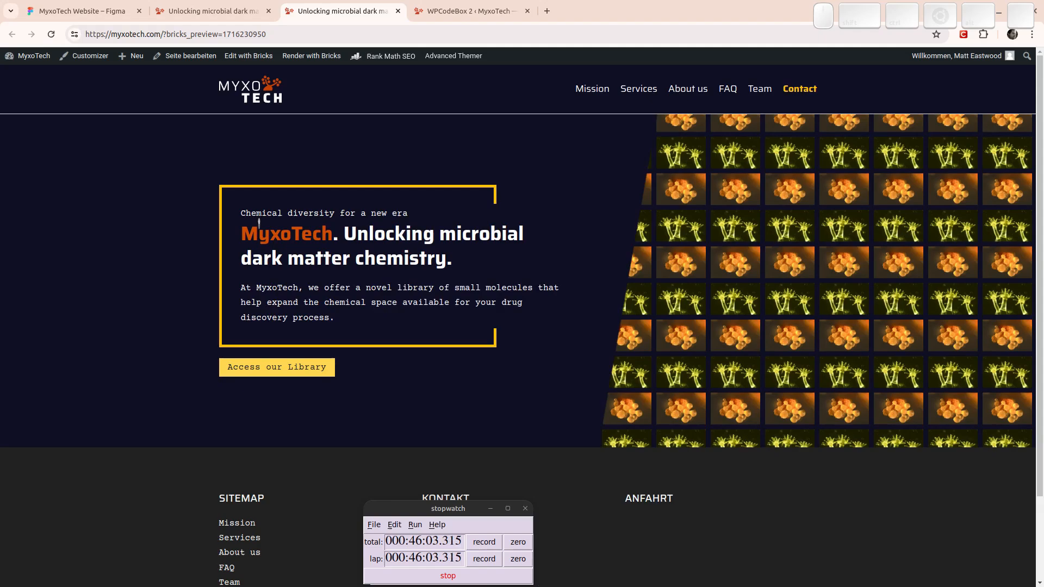
pyautogui.moveTo(258, 233)
pyautogui.mouseDown()
pyautogui.moveTo(409, 305)
pyautogui.moveTo(270, 286)
pyautogui.moveTo(243, 233)
pyautogui.mouseUp()
pyautogui.click(410, 305)
pyautogui.click(245, 212)
pyautogui.click(244, 10)
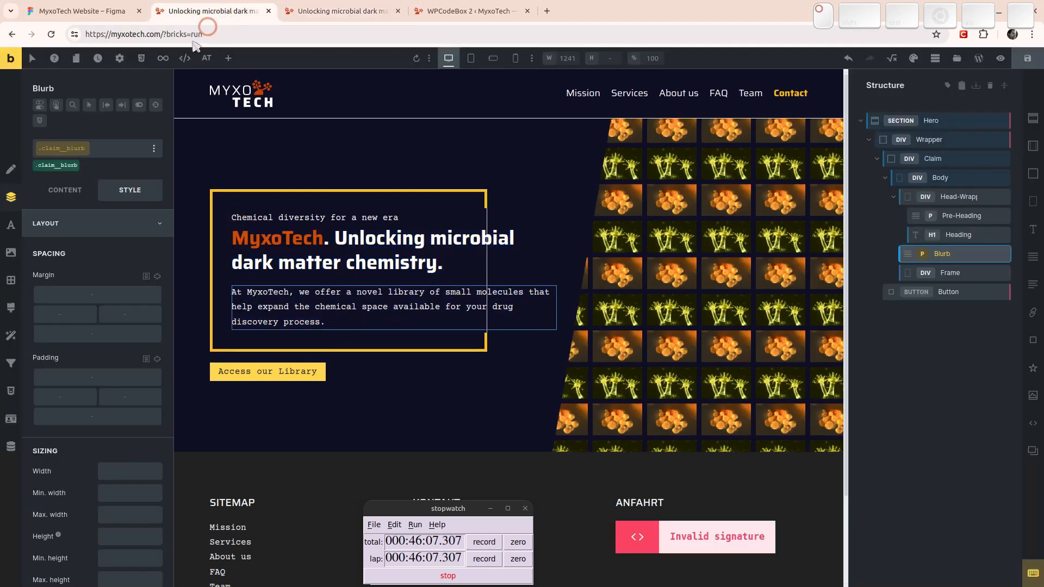
# Switch to the Figma design, select the "Chemical diversity for a new era" text and examine its typography up close.
pyautogui.click(82, 11)
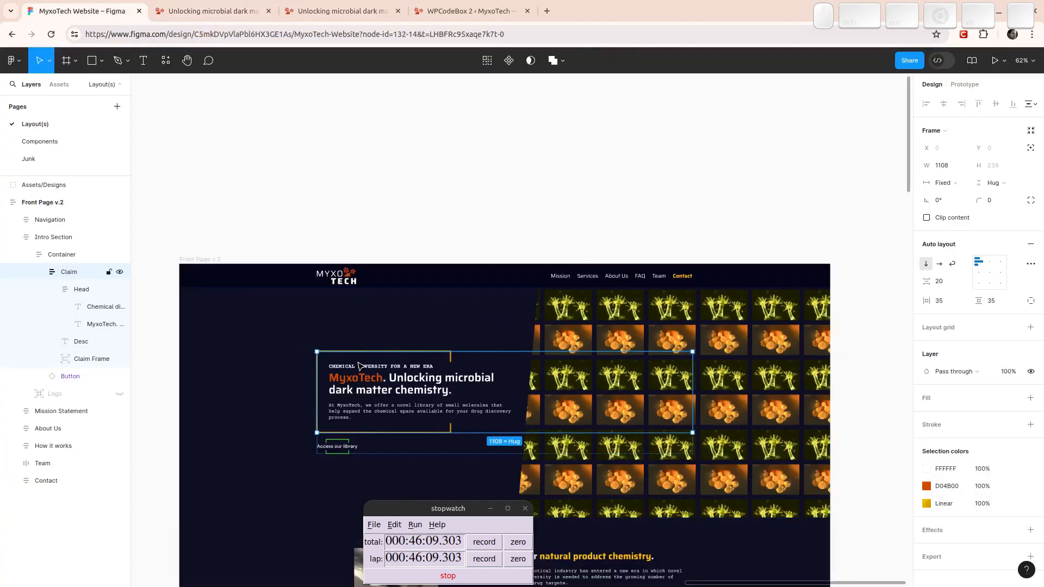
pyautogui.click(448, 576)
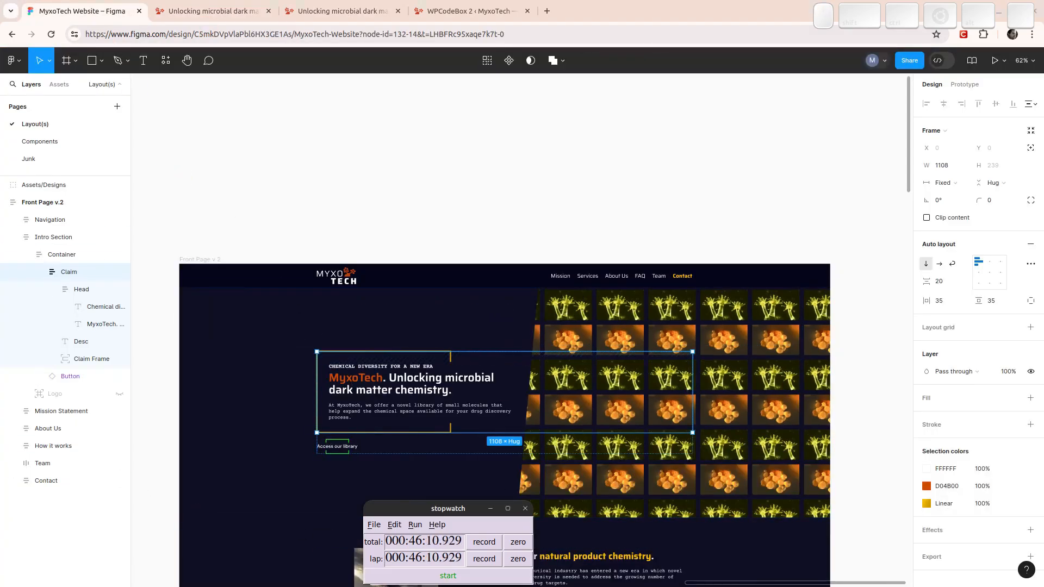
pyautogui.click(448, 576)
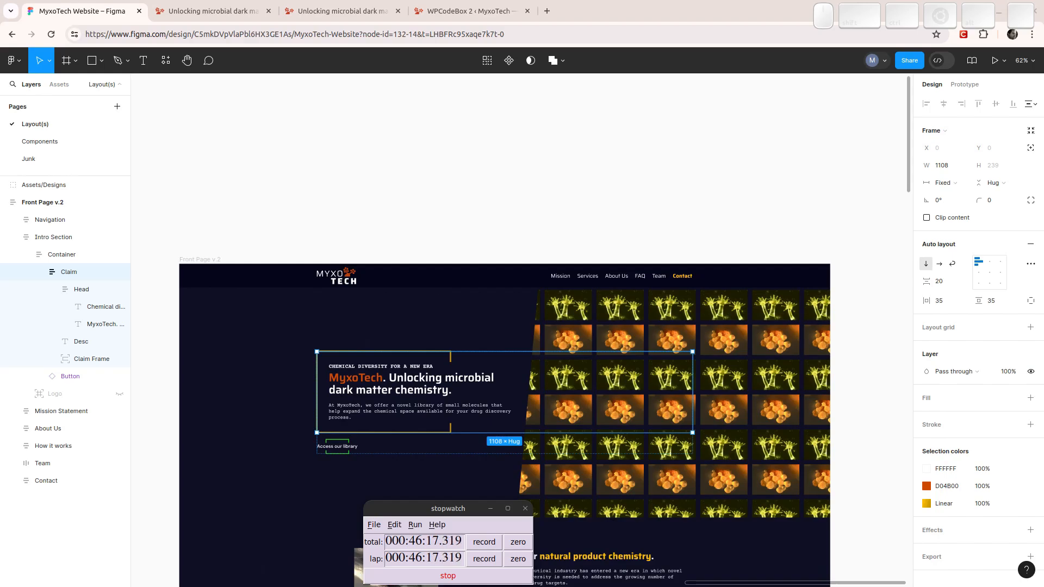
pyautogui.click(412, 371)
pyautogui.click(412, 371)
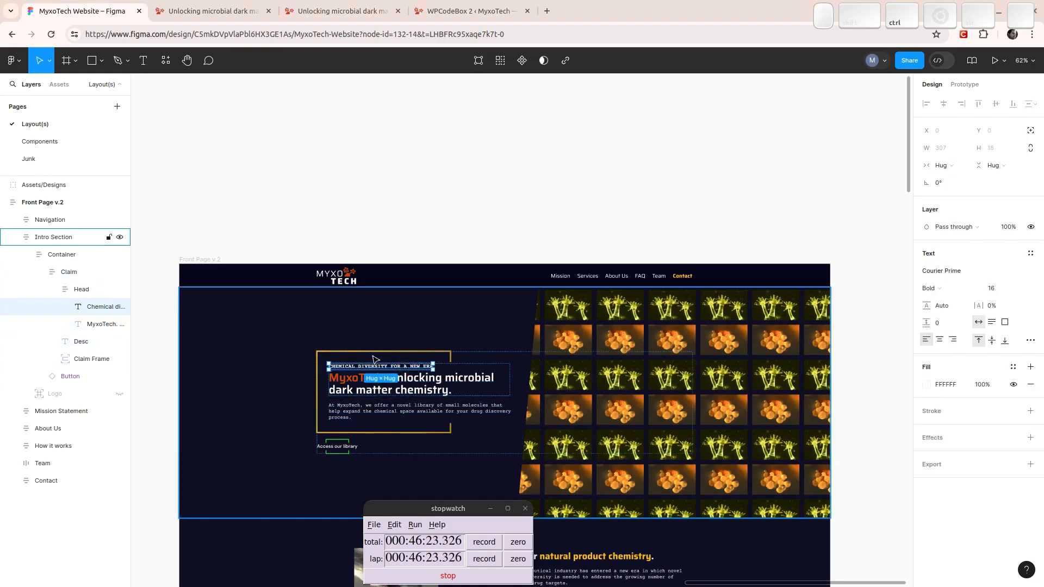
pyautogui.scroll(5, 374, 360)
pyautogui.scroll(2, 377, 368)
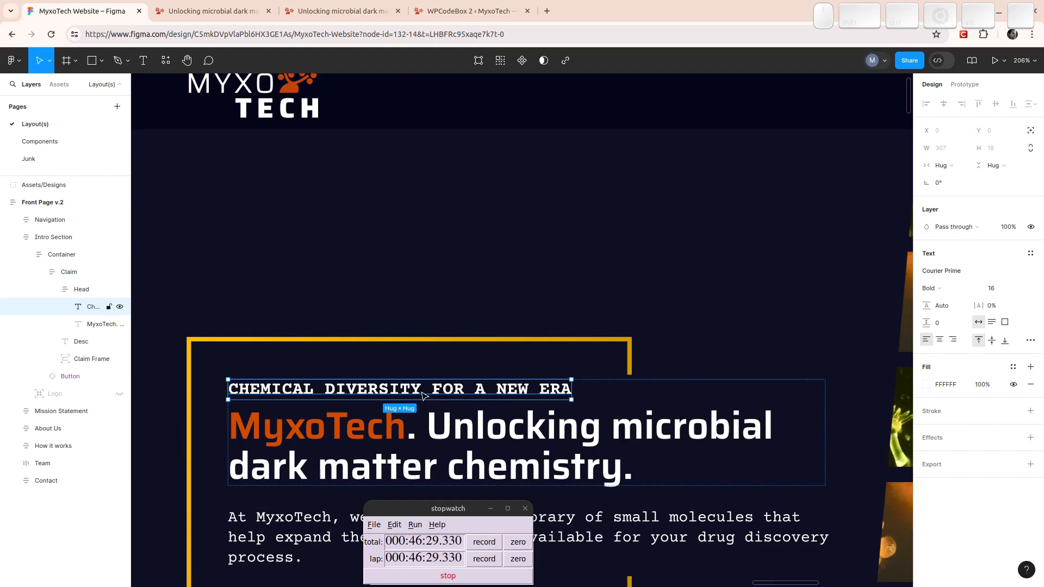
# Switch to the Bricks builder and assign a new pre-heading class to the claim's Pre-Heading element.
pyautogui.click(209, 12)
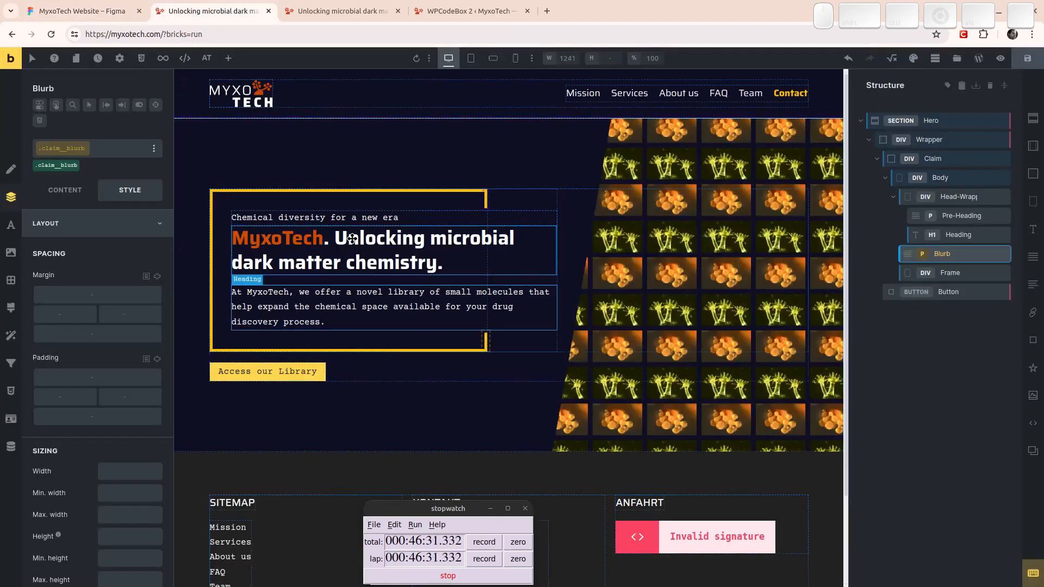
pyautogui.click(321, 215)
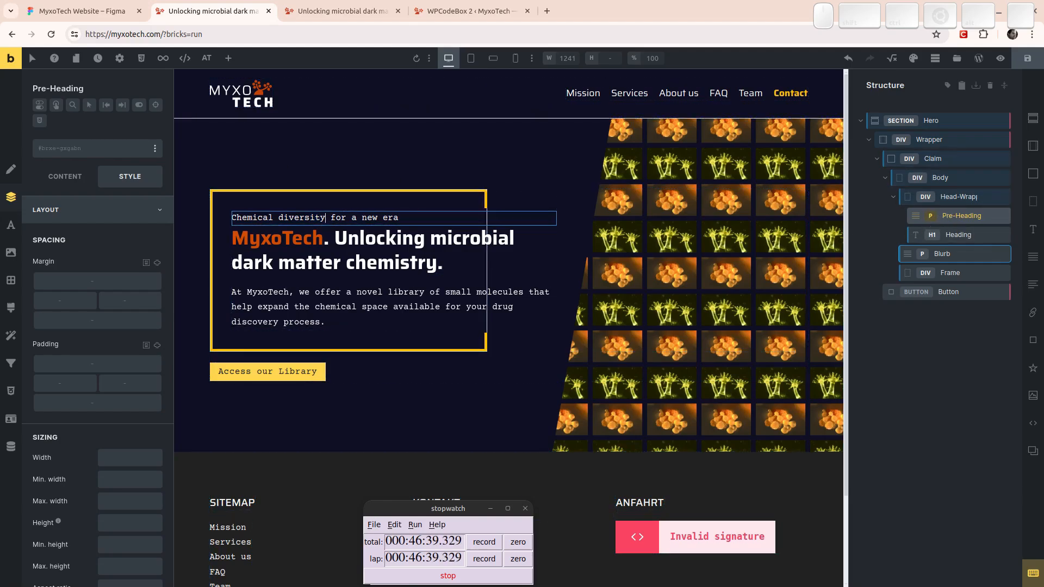
pyautogui.click(80, 149)
pyautogui.write('pre-h')
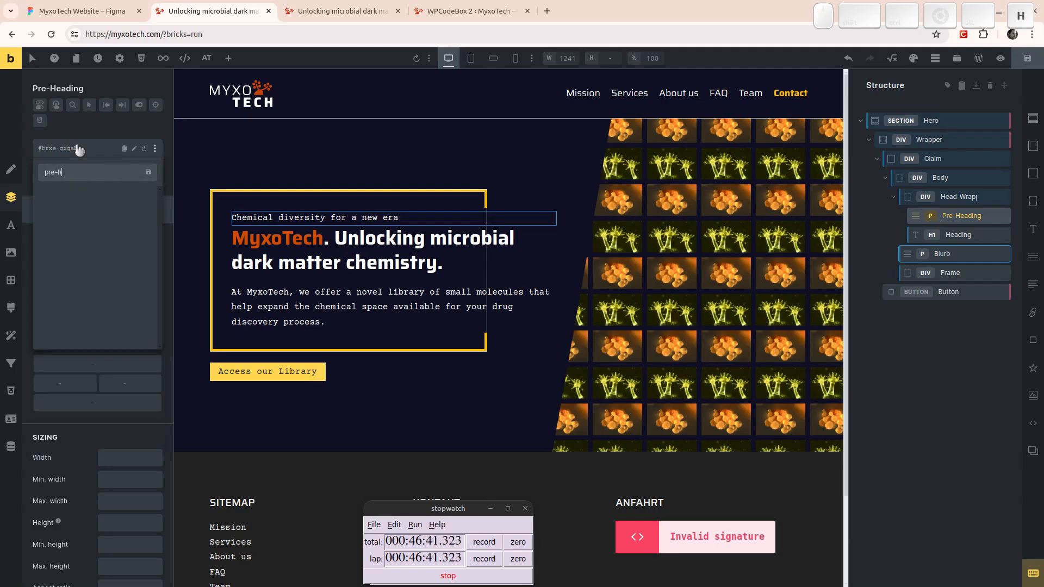
pyautogui.write('eading')
pyautogui.press('Return')
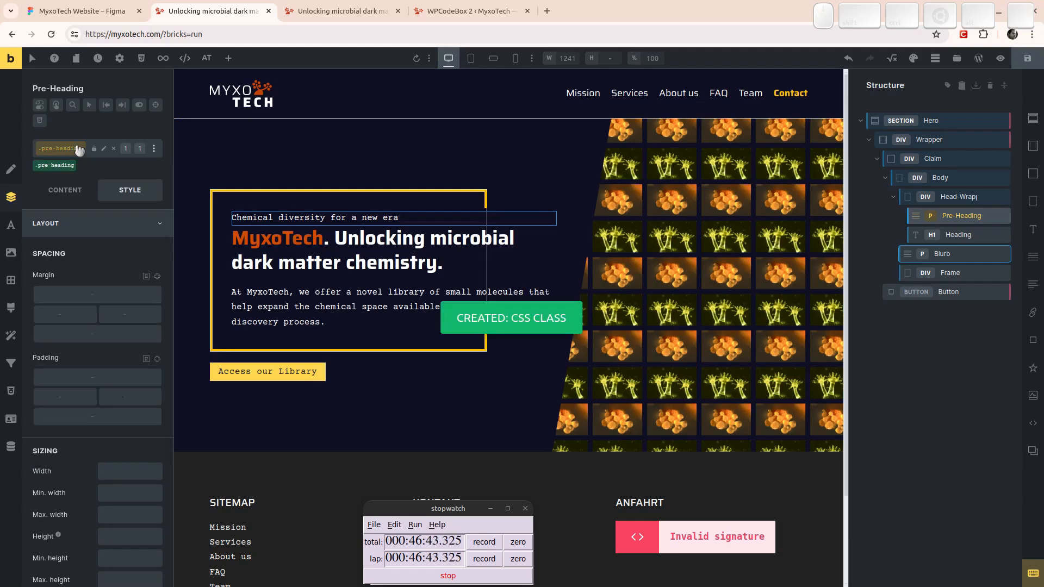
# Set the pre-heading class to uppercase text with a font weight of 700.
pyautogui.click(81, 228)
pyautogui.click(80, 249)
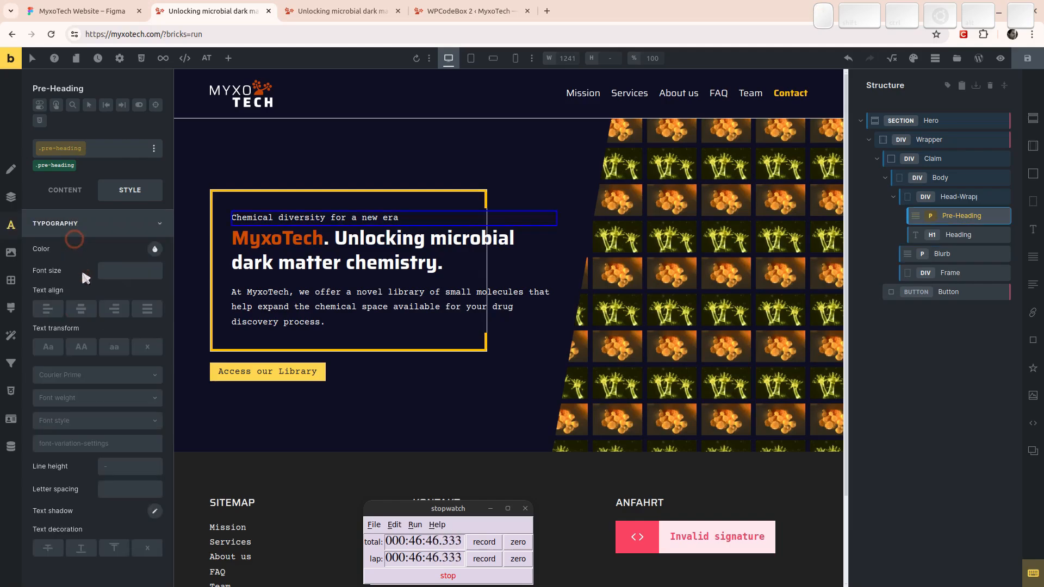
pyautogui.click(80, 348)
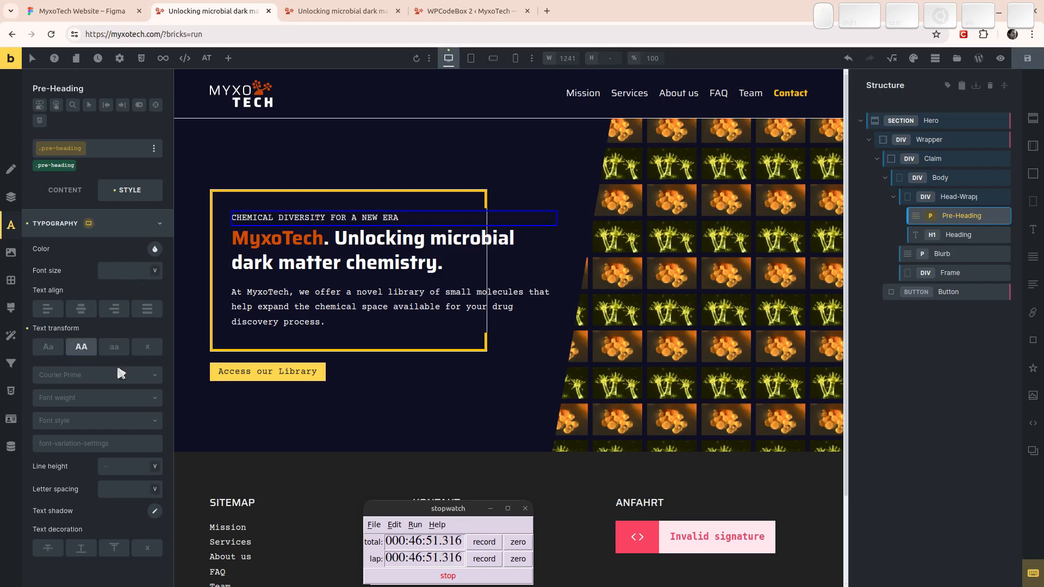
pyautogui.click(90, 400)
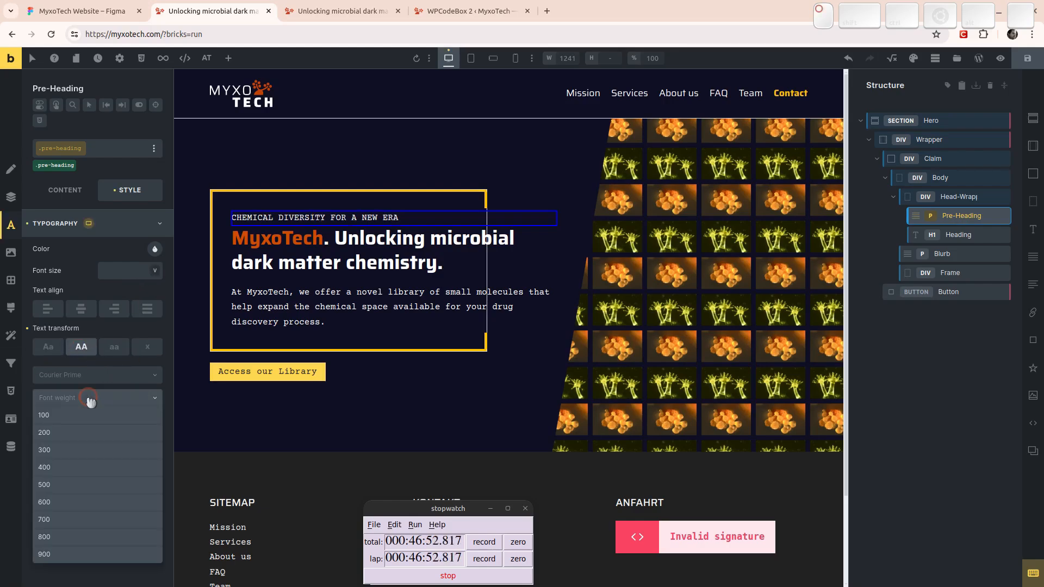
pyautogui.click(76, 520)
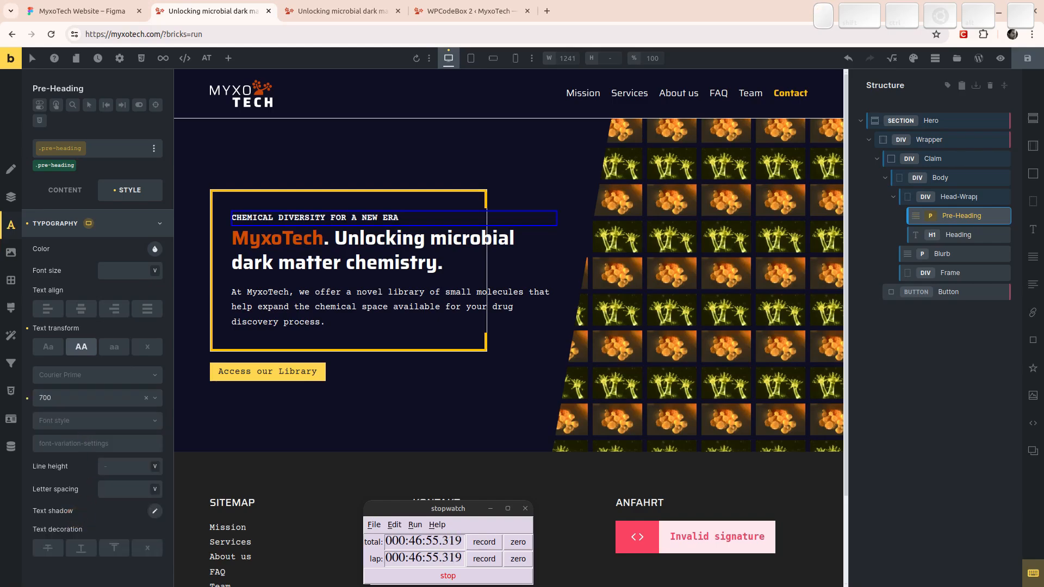
# Try font weights 900, 800 and 100 on the pre-heading.
pyautogui.click(70, 400)
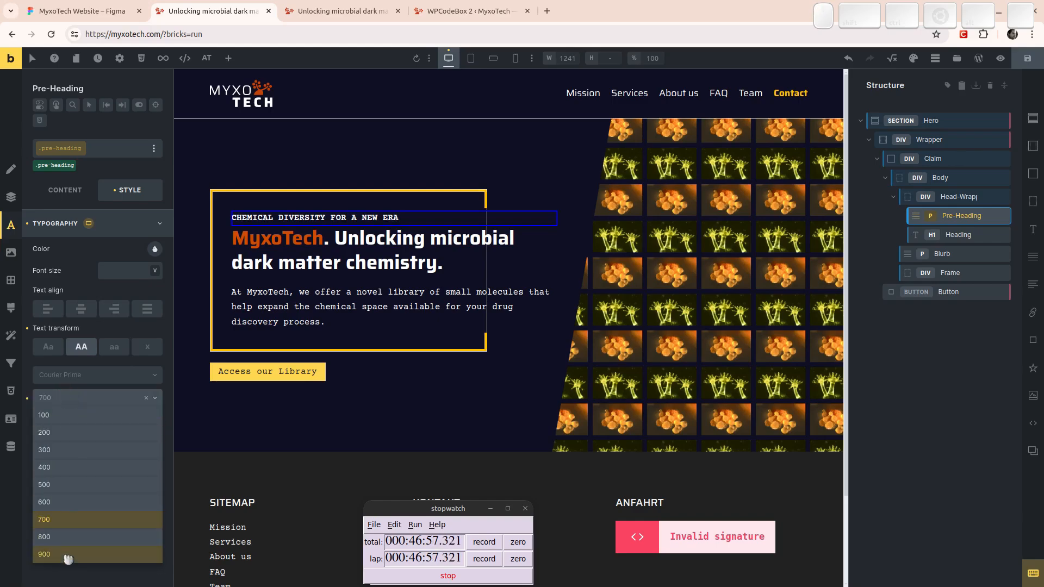
pyautogui.click(66, 554)
pyautogui.click(66, 399)
pyautogui.click(62, 543)
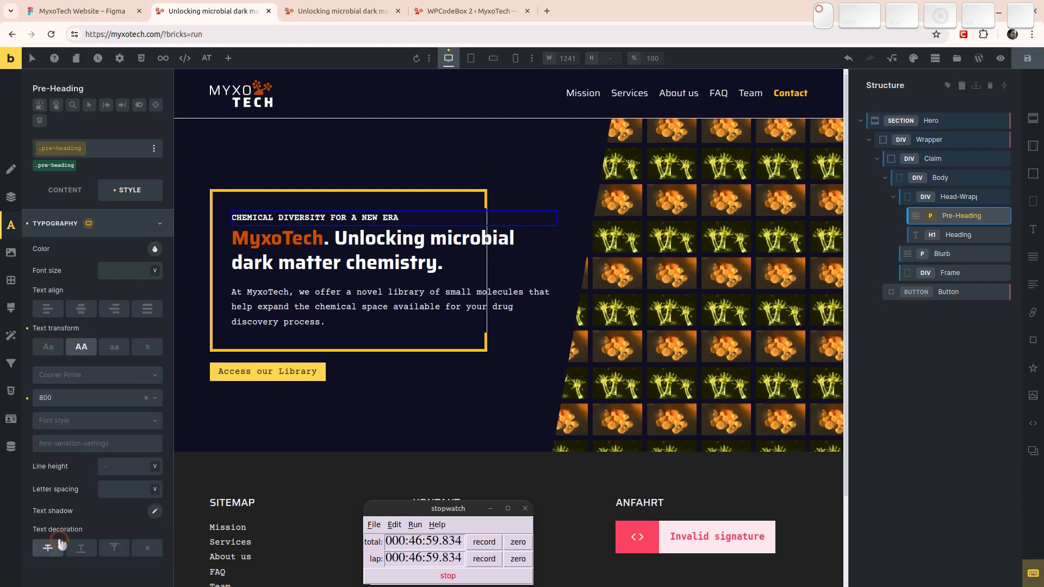
pyautogui.click(71, 400)
pyautogui.click(63, 417)
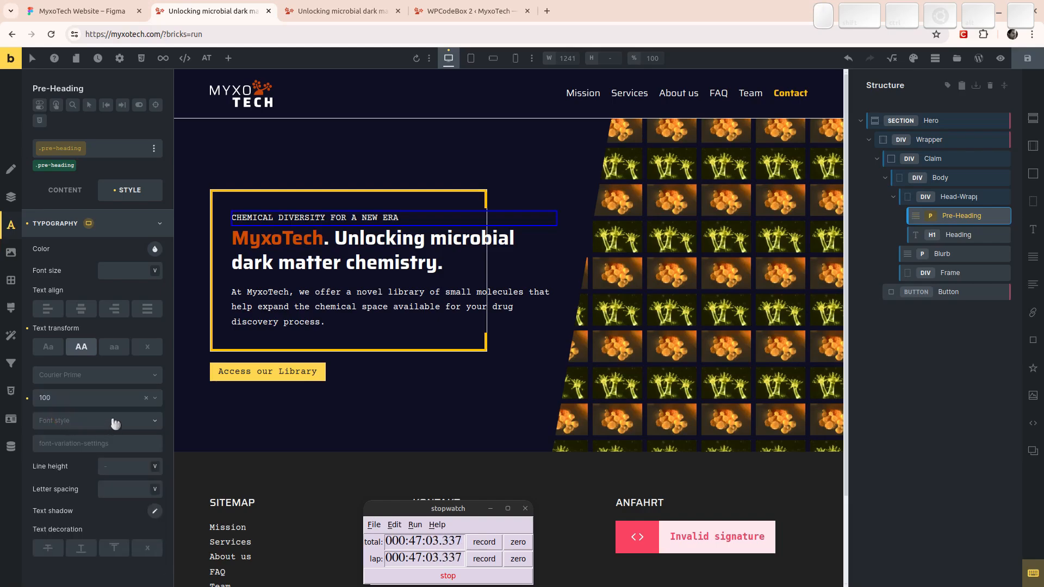
# Set the pre-heading's font weight back to 700 and save the page.
pyautogui.click(80, 403)
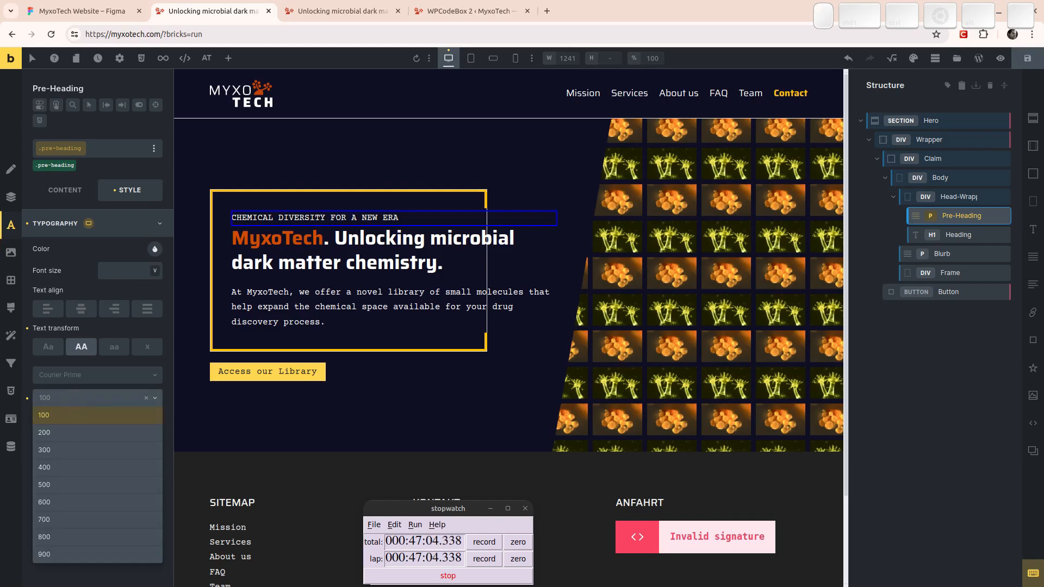
pyautogui.click(69, 526)
pyautogui.click(1029, 64)
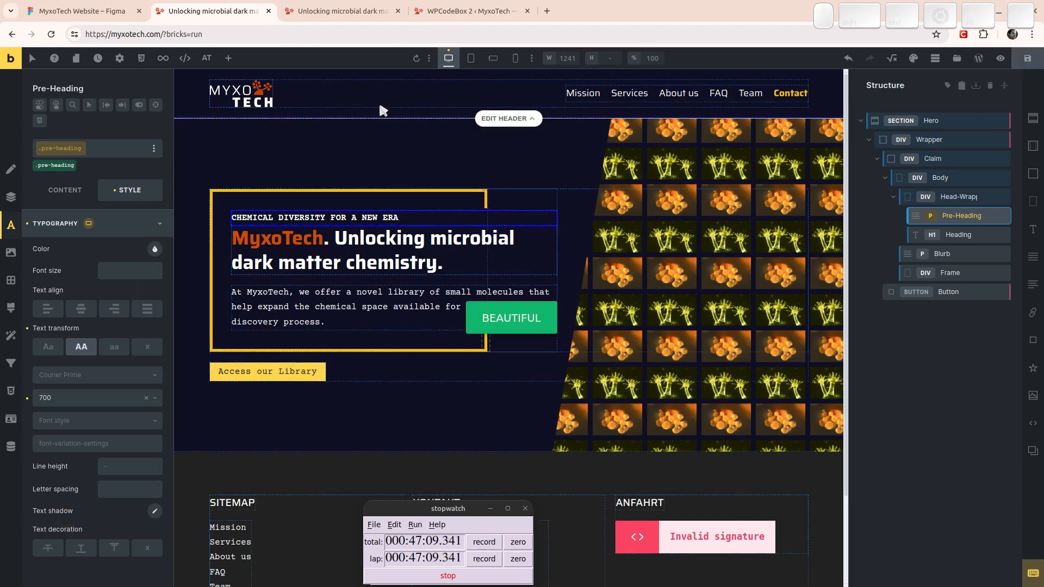
# Compare the whole hero in the Figma design with the builder's full-width preview, checking the claim frame and text.
pyautogui.click(877, 160)
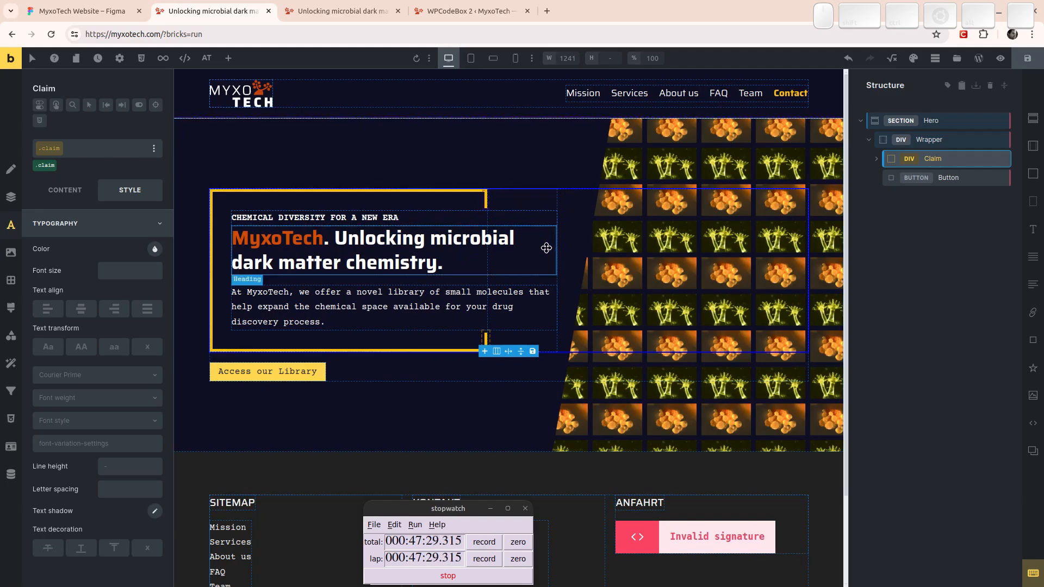
pyautogui.click(78, 9)
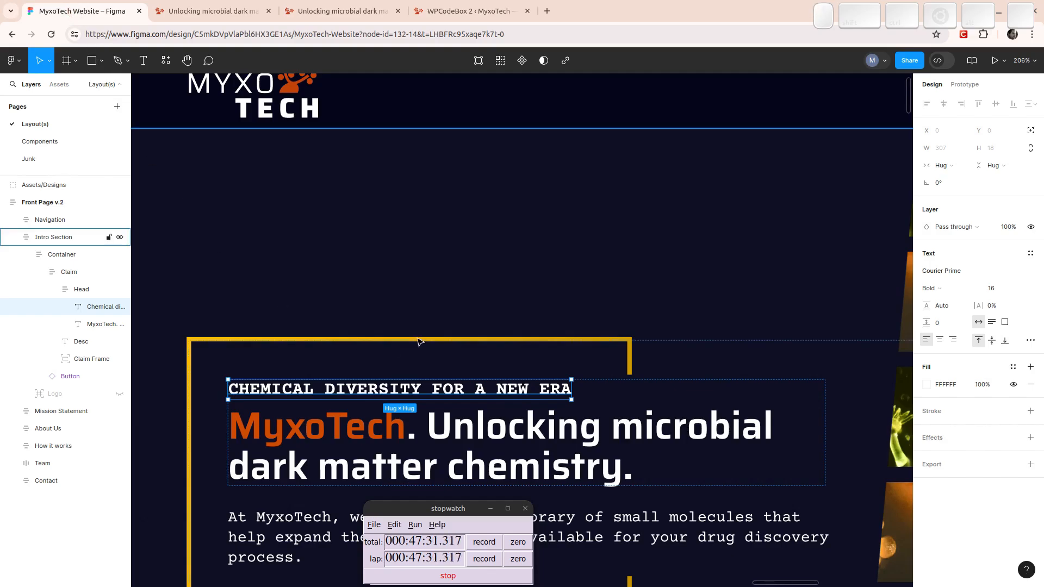
pyautogui.keyDown('ctrl'); pyautogui.scroll(-10, 526, 303); pyautogui.keyUp('ctrl')
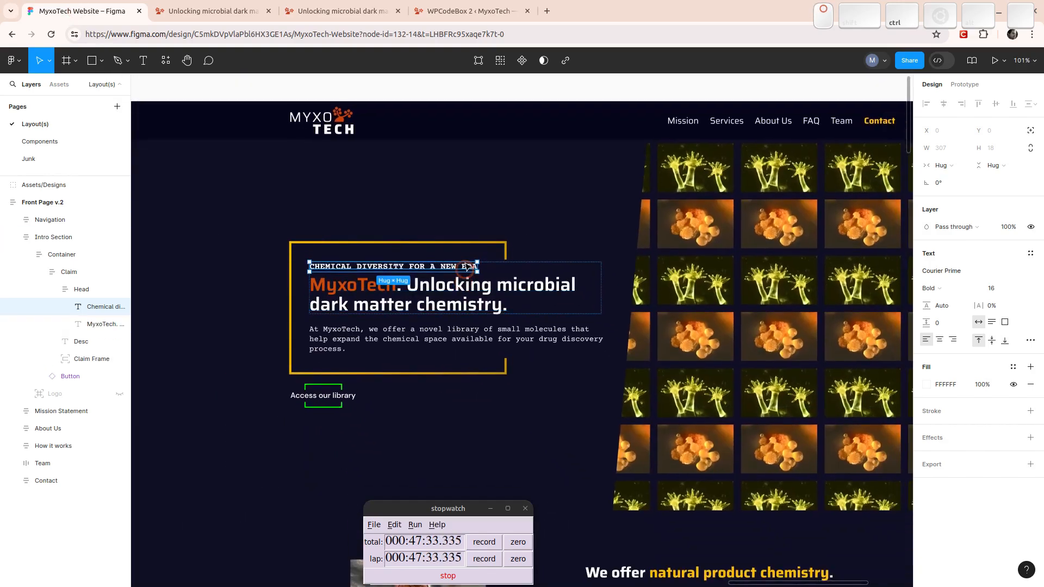
pyautogui.hscroll(2, 505, 250)
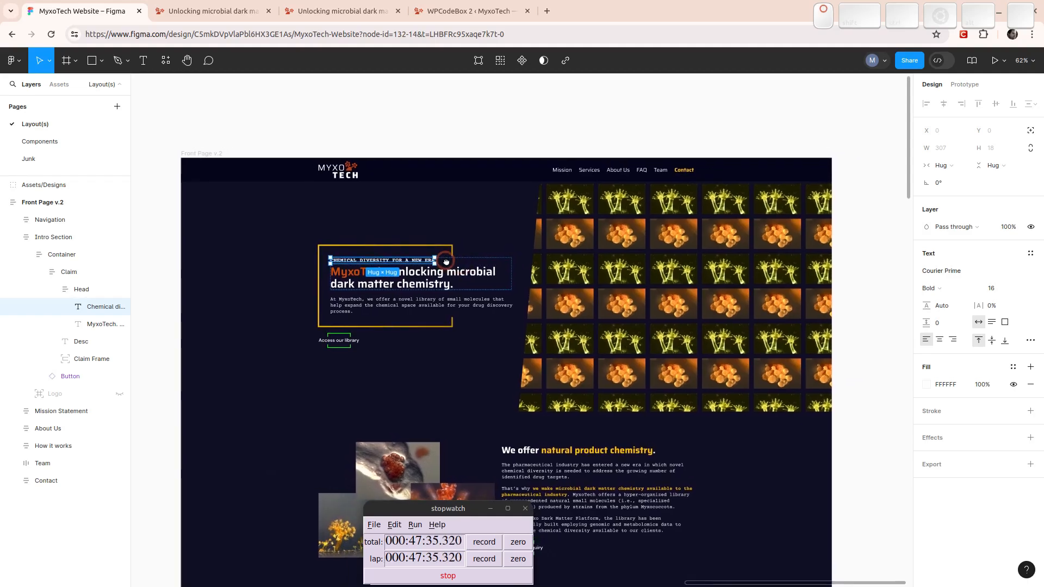
pyautogui.click(388, 139)
pyautogui.click(196, 10)
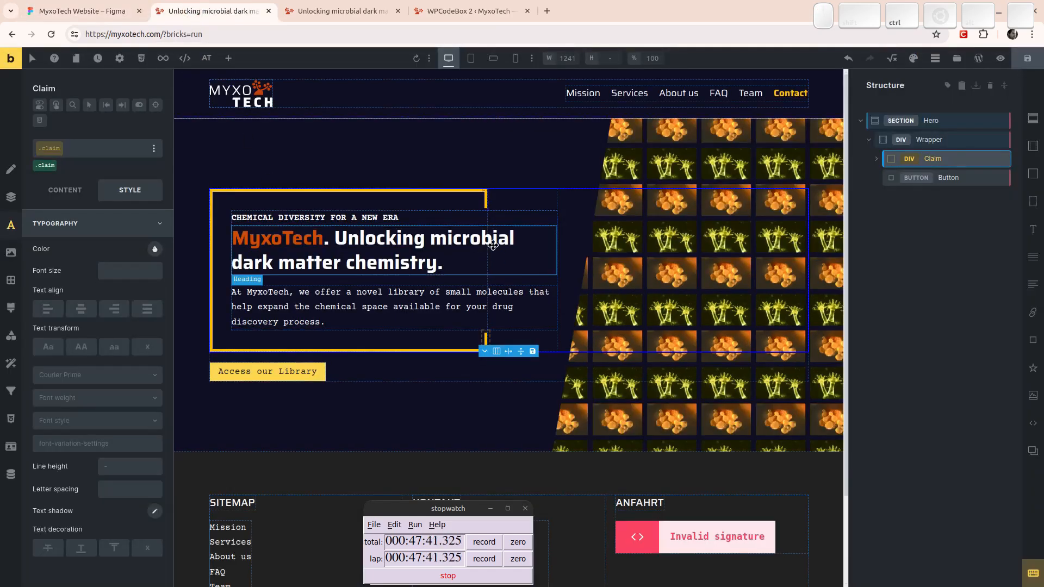
pyautogui.press('p')
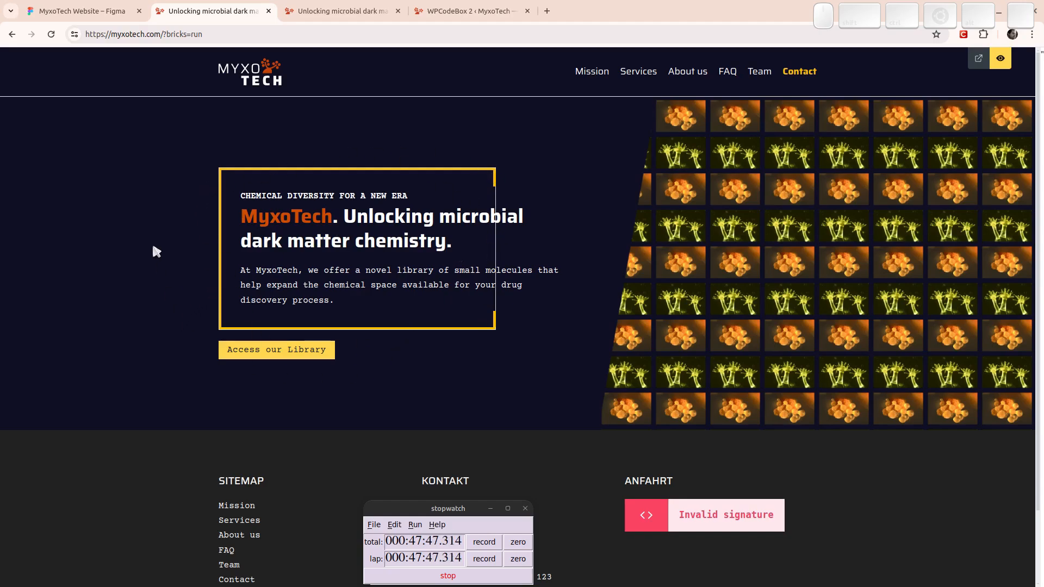
pyautogui.click(90, 8)
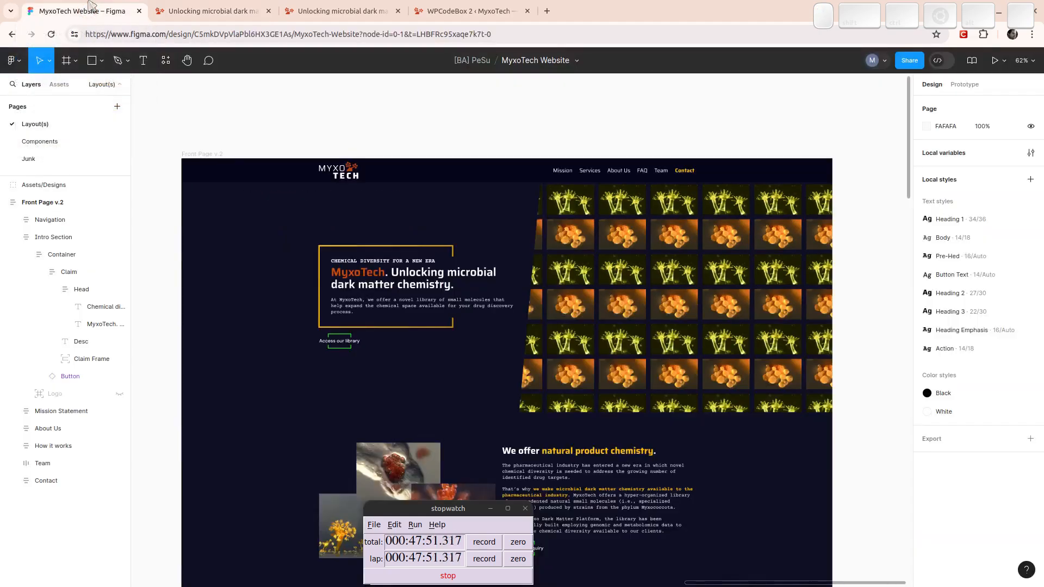
pyautogui.click(237, 6)
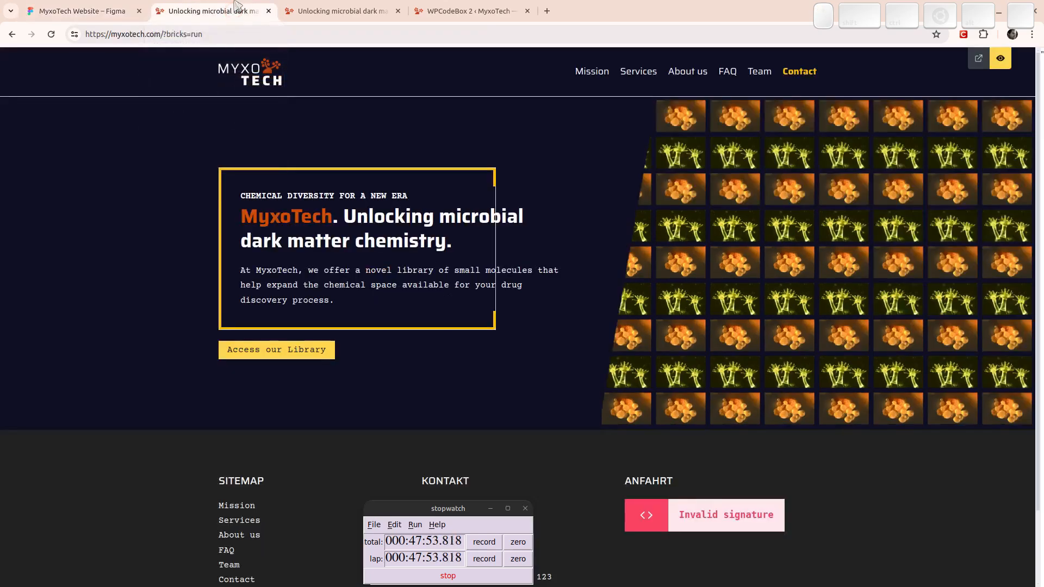
pyautogui.click(82, 7)
pyautogui.click(217, 10)
pyautogui.click(100, 5)
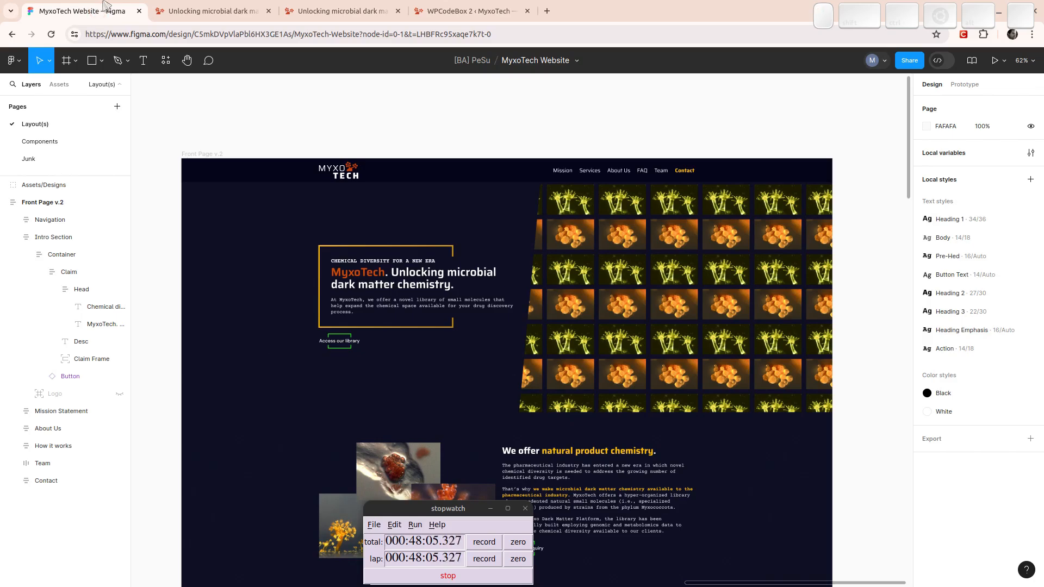
pyautogui.click(197, 10)
pyautogui.click(109, 10)
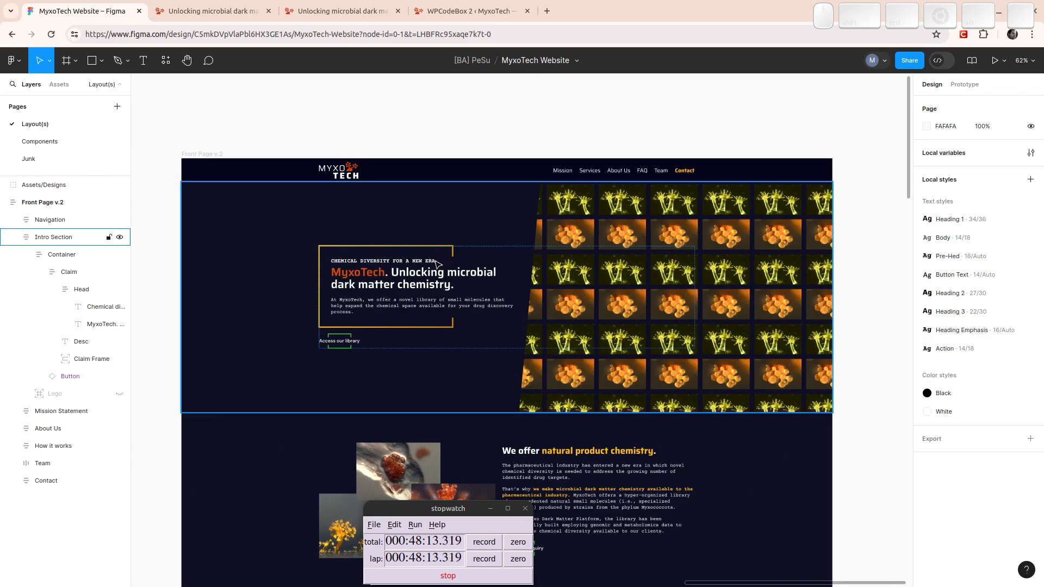
pyautogui.click(218, 13)
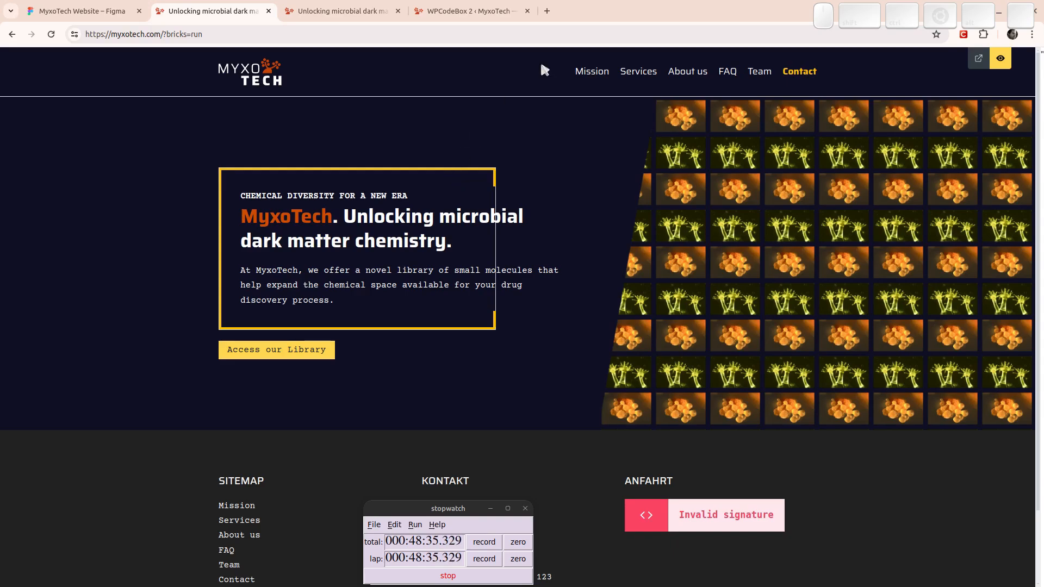
# Return to editing and set the width of the claim's Frame element to 65%.
pyautogui.click(1000, 58)
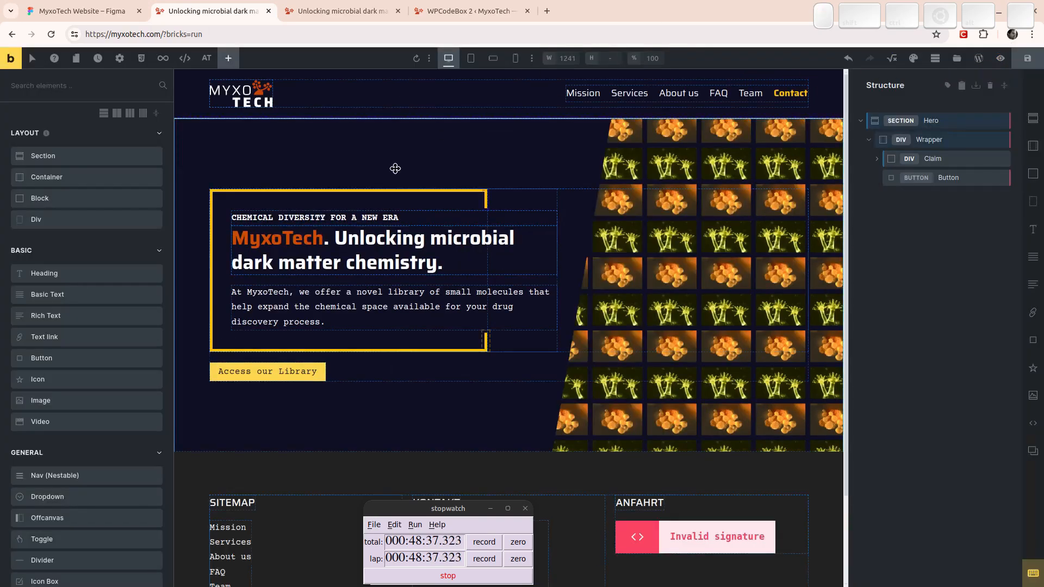
pyautogui.click(877, 159)
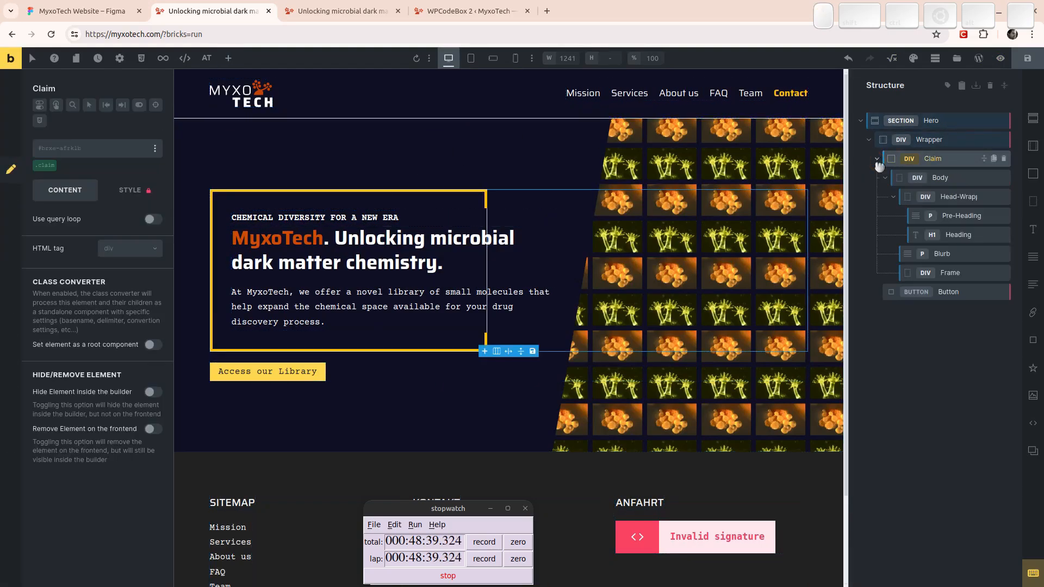
pyautogui.click(957, 272)
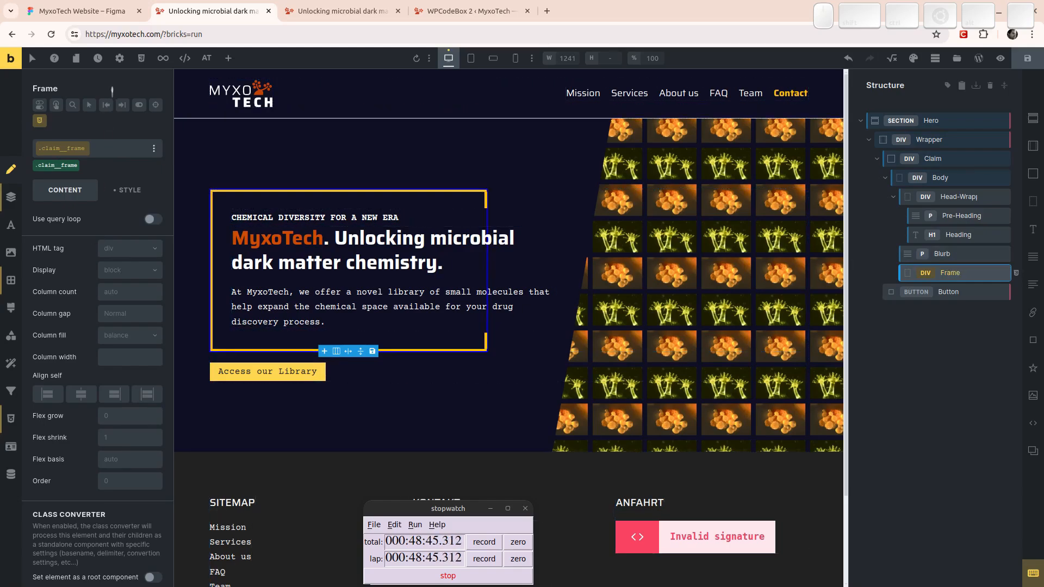
pyautogui.click(128, 190)
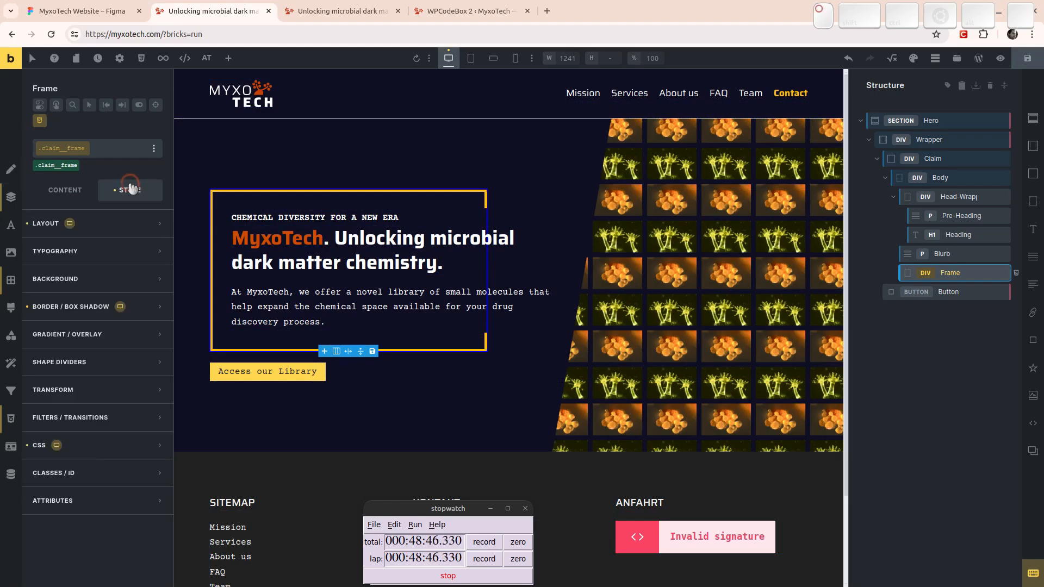
pyautogui.click(109, 224)
pyautogui.scroll(-4, 108, 471)
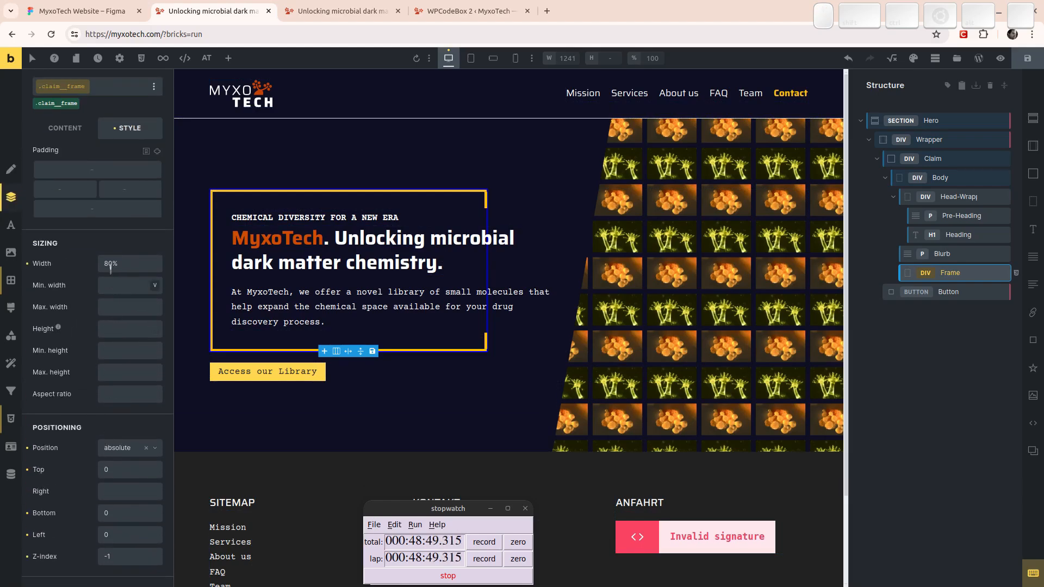
pyautogui.hotkey('shift', 'Left')
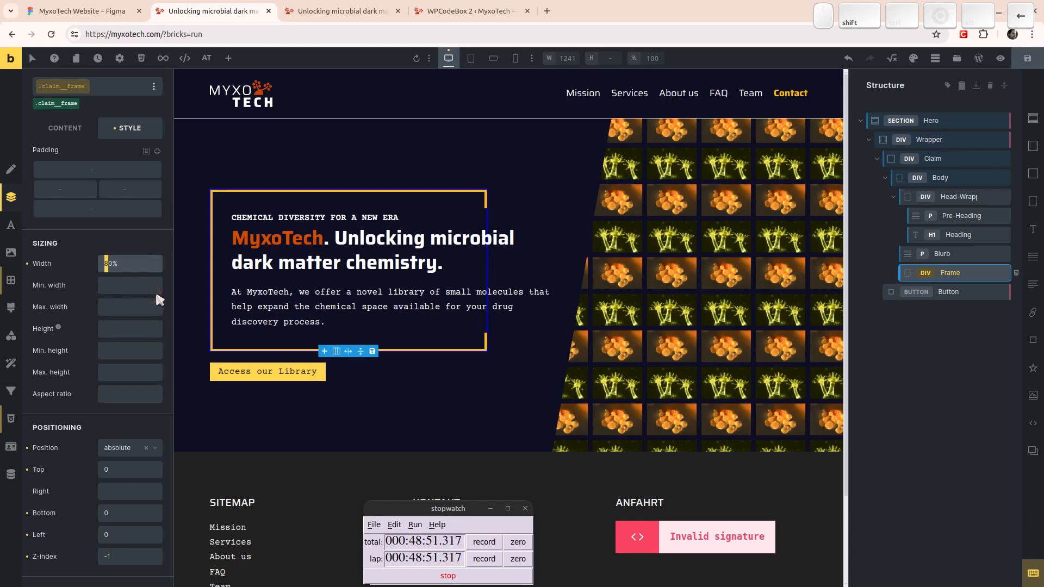
pyautogui.press('Left')
pyautogui.hotkey('shift', 'Right')
pyautogui.hotkey('shift', 'Right')
pyautogui.write('65')
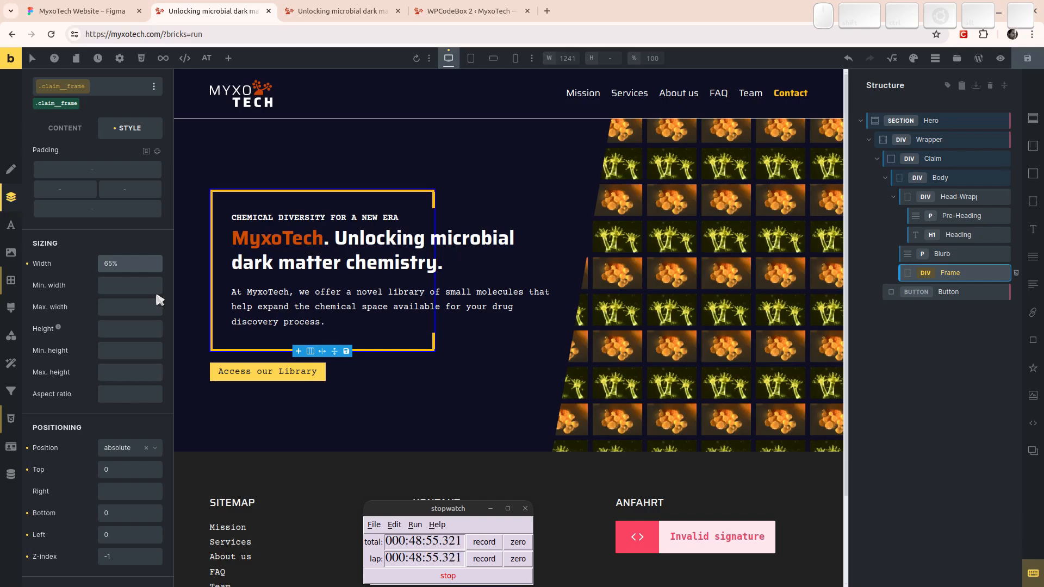
# Preview the narrowed frame at full width and compare its right edge with the hero in the Figma design.
pyautogui.hotkey('ctrl', 'p')
pyautogui.press('Escape')
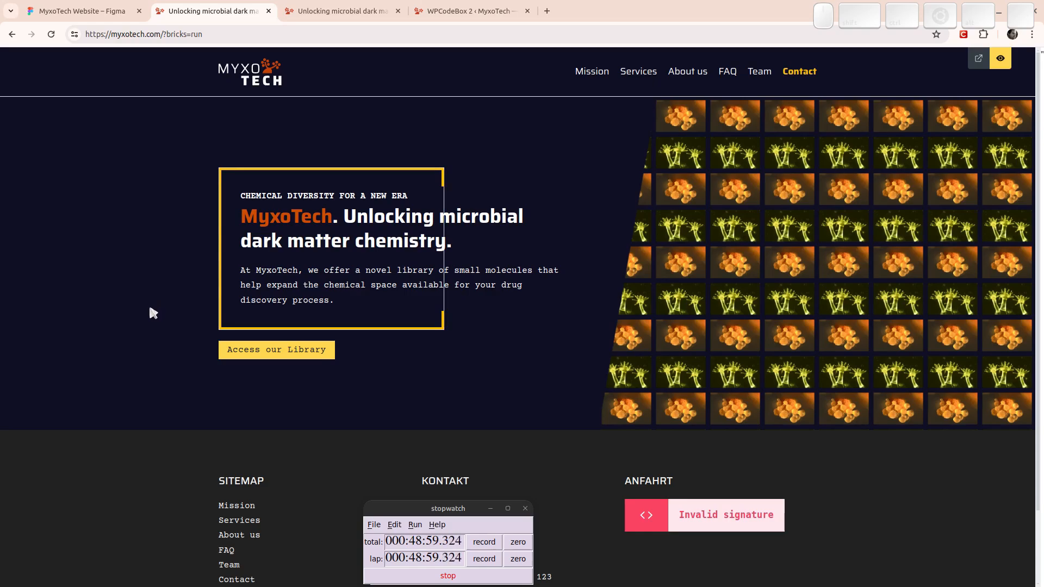
pyautogui.click(116, 8)
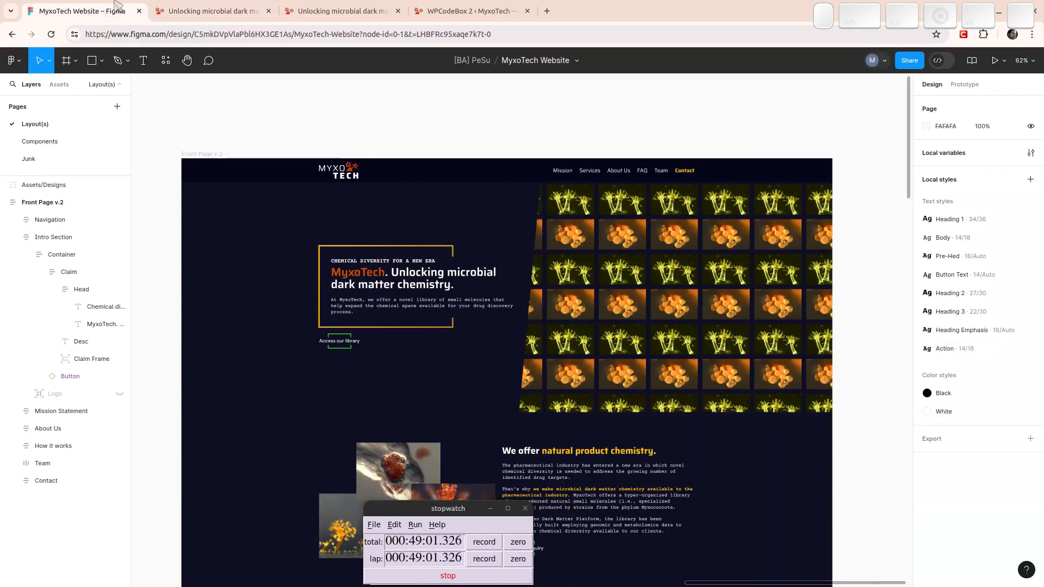
pyautogui.click(226, 6)
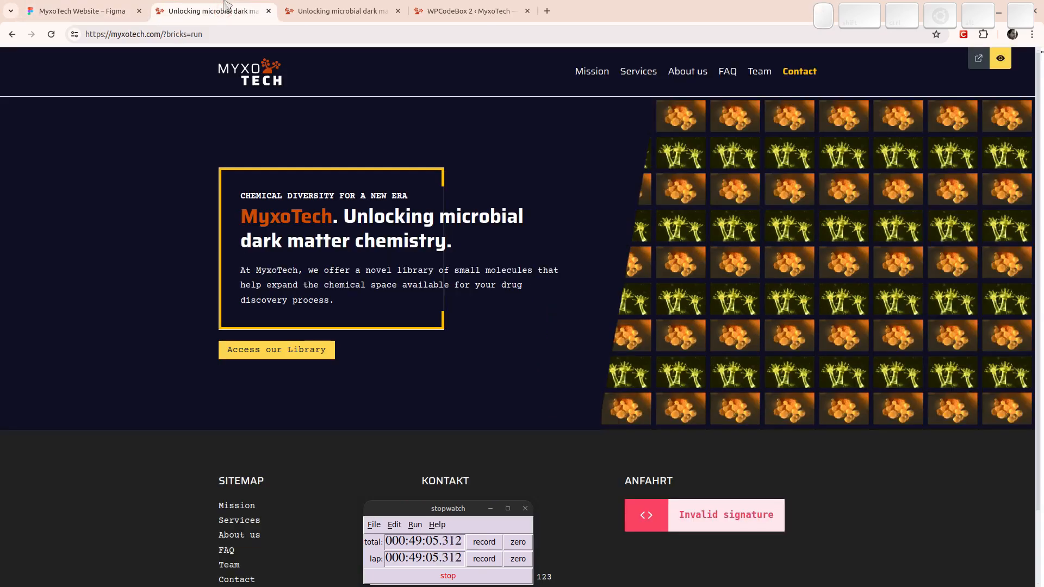
pyautogui.click(125, 7)
pyautogui.click(182, 6)
# Leave the preview, set the claim Frame's width to 70% and save the page.
pyautogui.click(1000, 58)
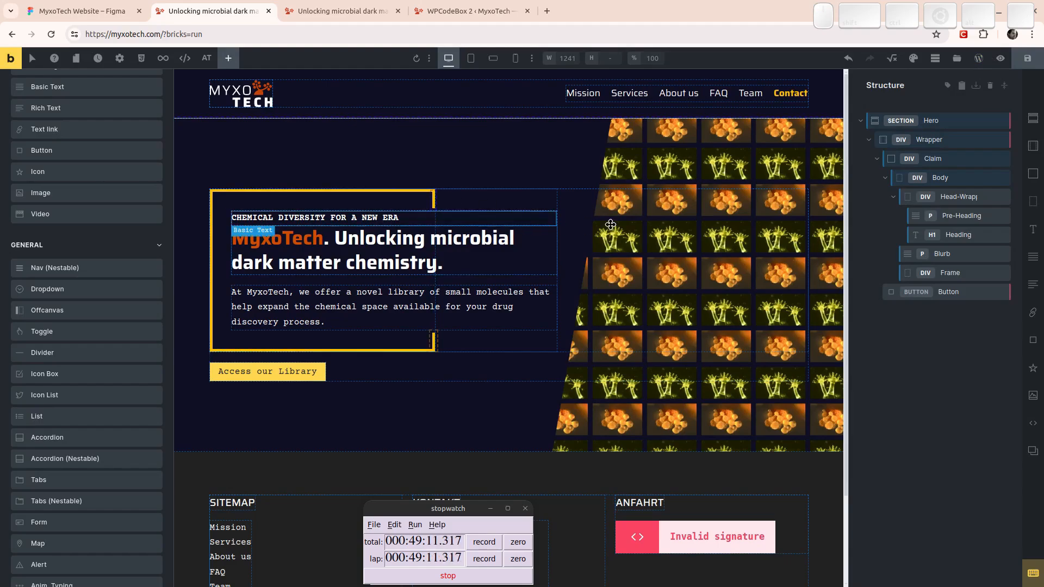
pyautogui.click(994, 177)
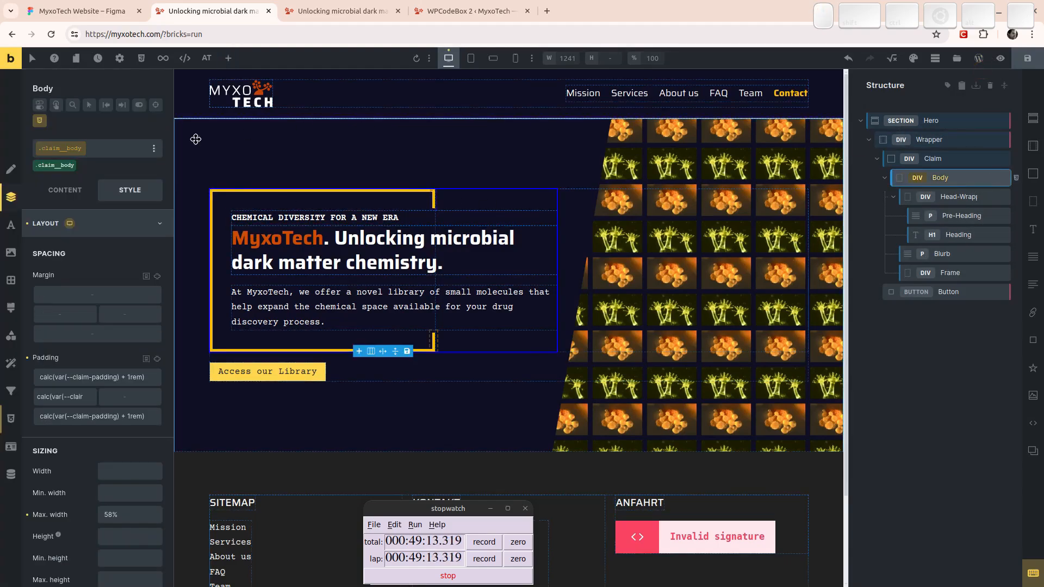
pyautogui.click(944, 275)
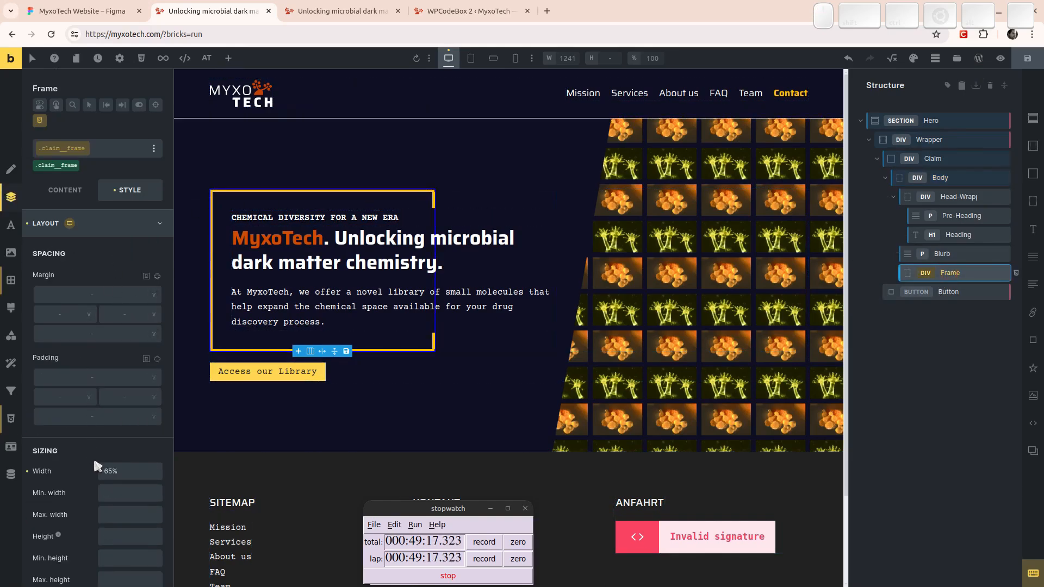
pyautogui.click(109, 469)
pyautogui.press('Up')
pyautogui.press('Up')
pyautogui.press('Up')
pyautogui.press('Up')
pyautogui.press('Up')
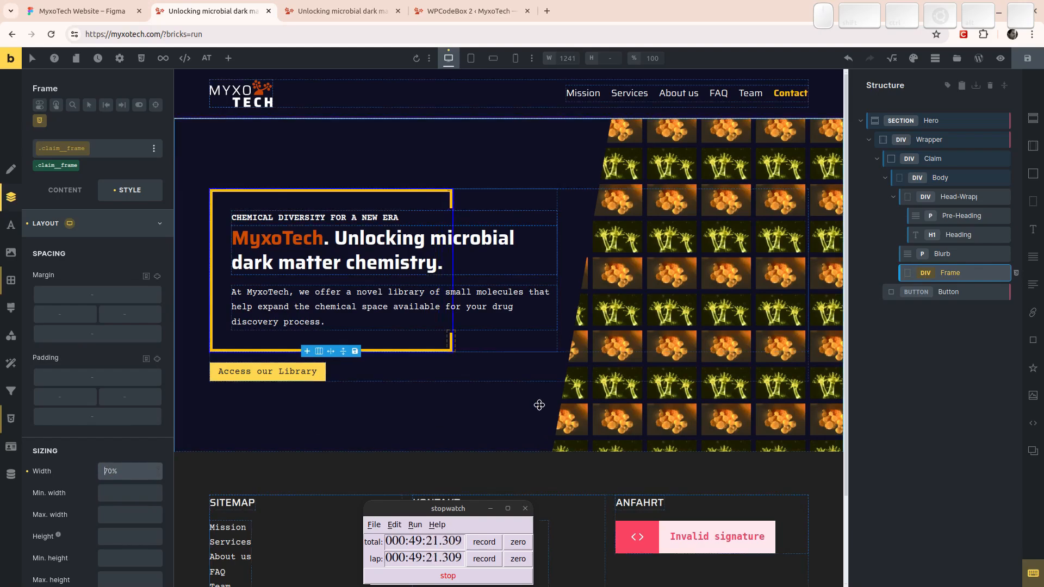
pyautogui.click(1024, 60)
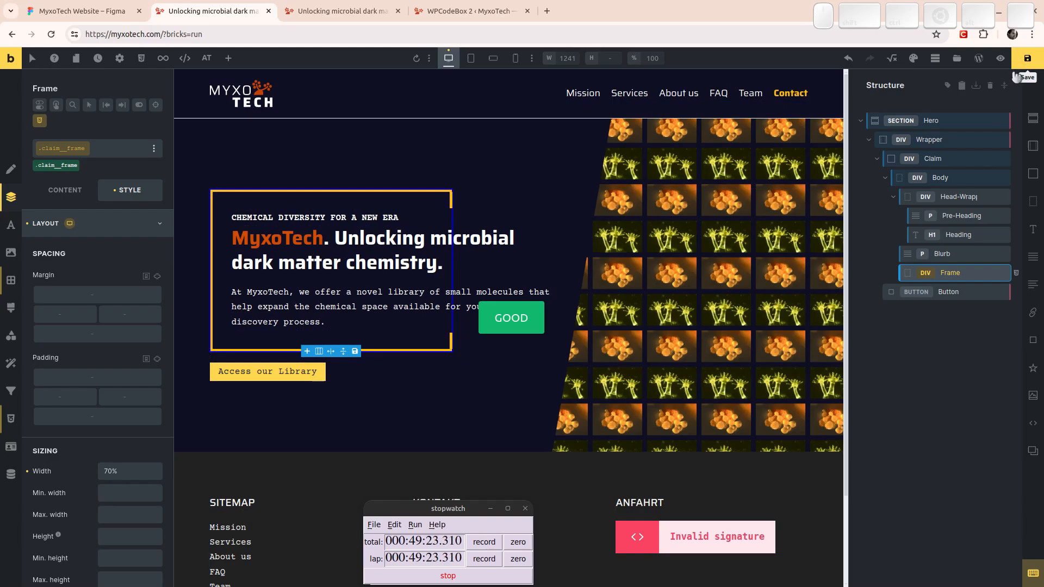